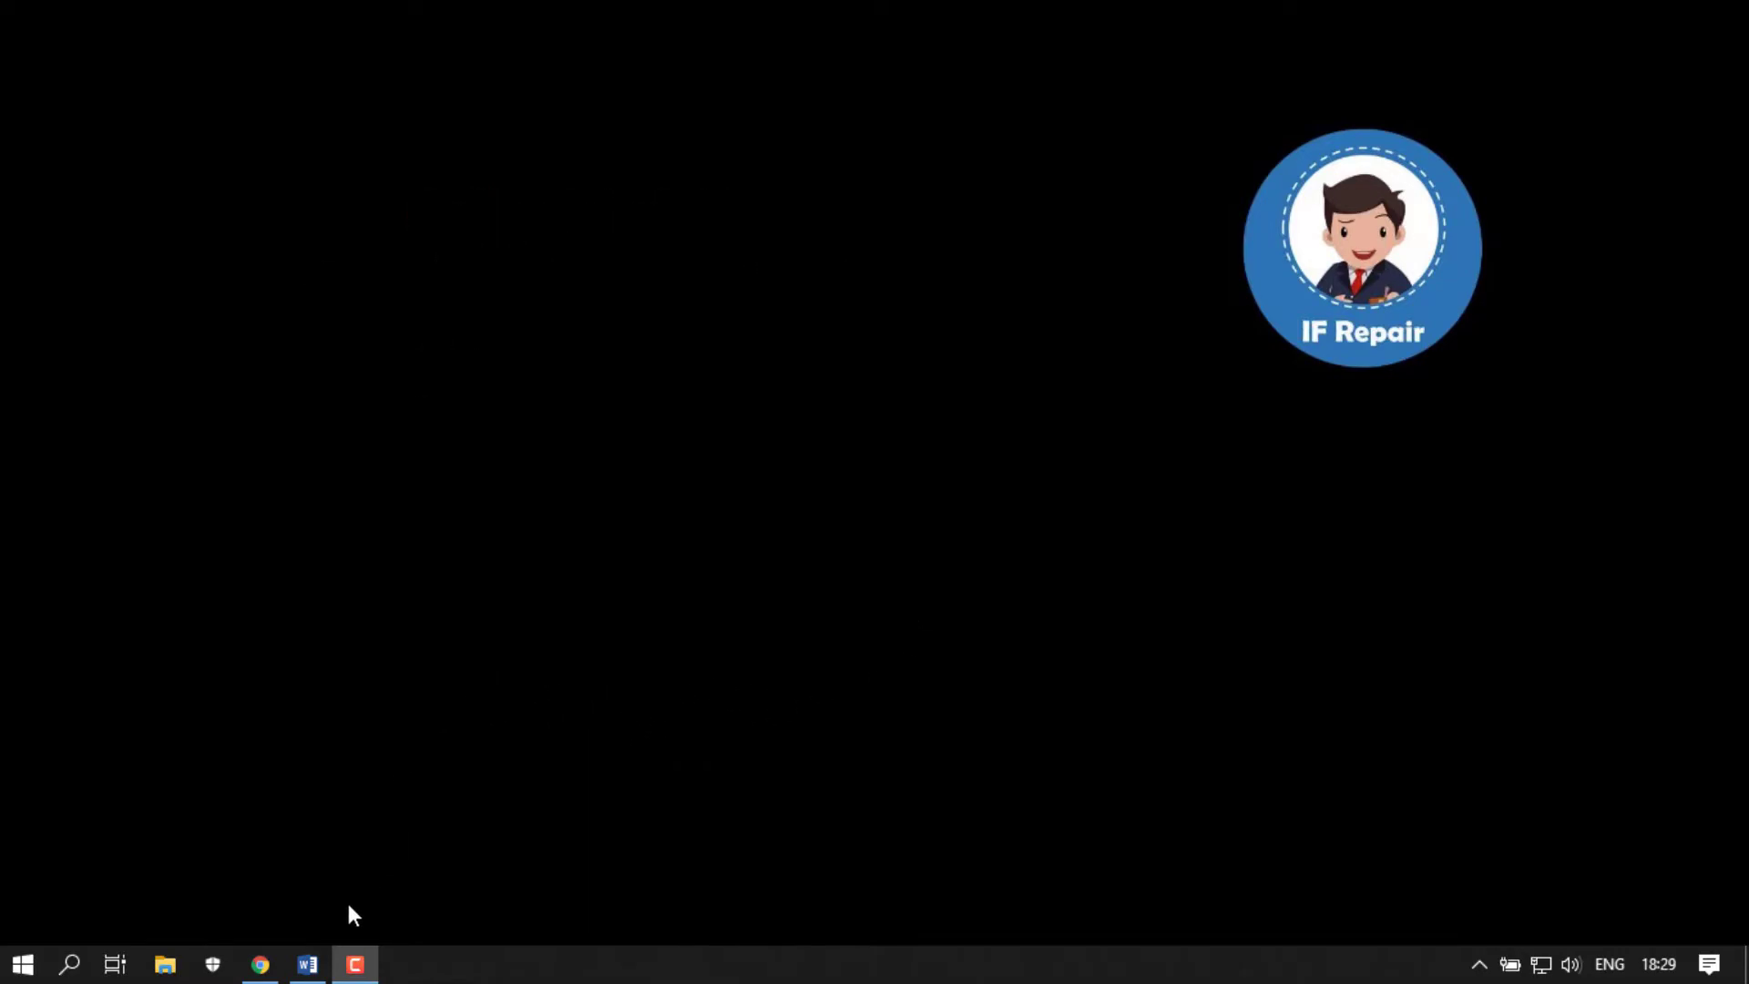
# Step: Bring up the blog article in Chrome and scroll through it to find BAB I
pyautogui.click(270, 970)
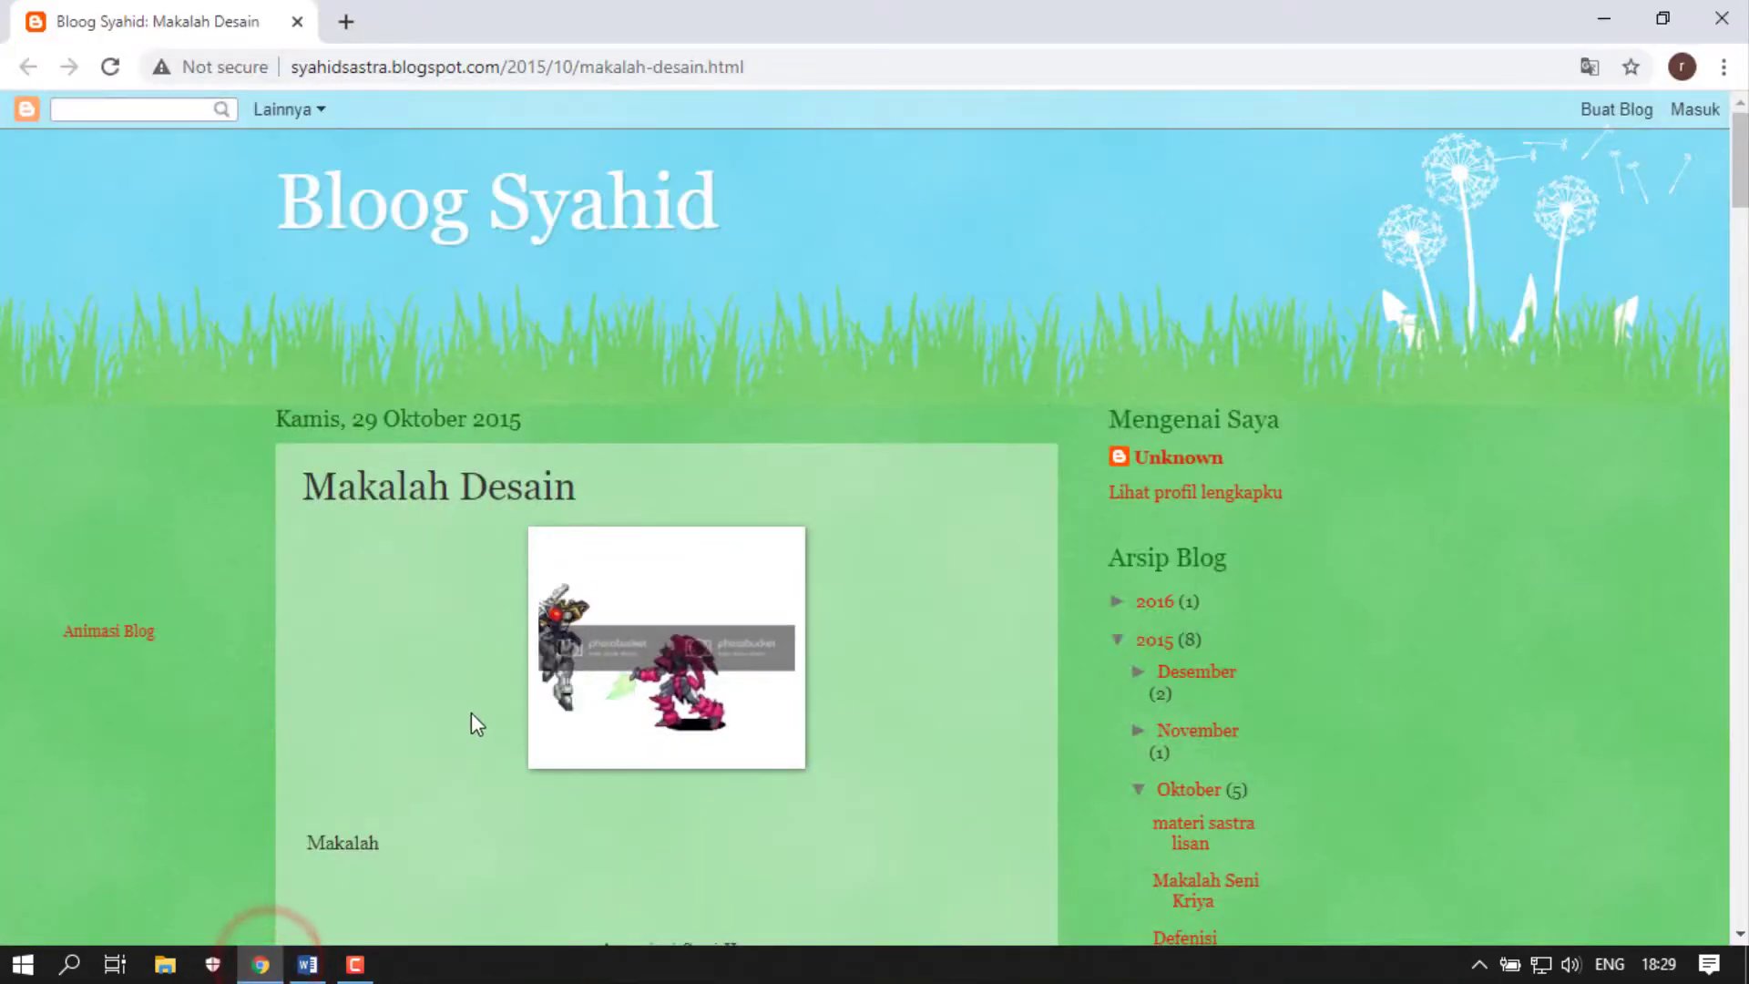
pyautogui.scroll(-3, 484, 690)
pyautogui.scroll(-2, 500, 701)
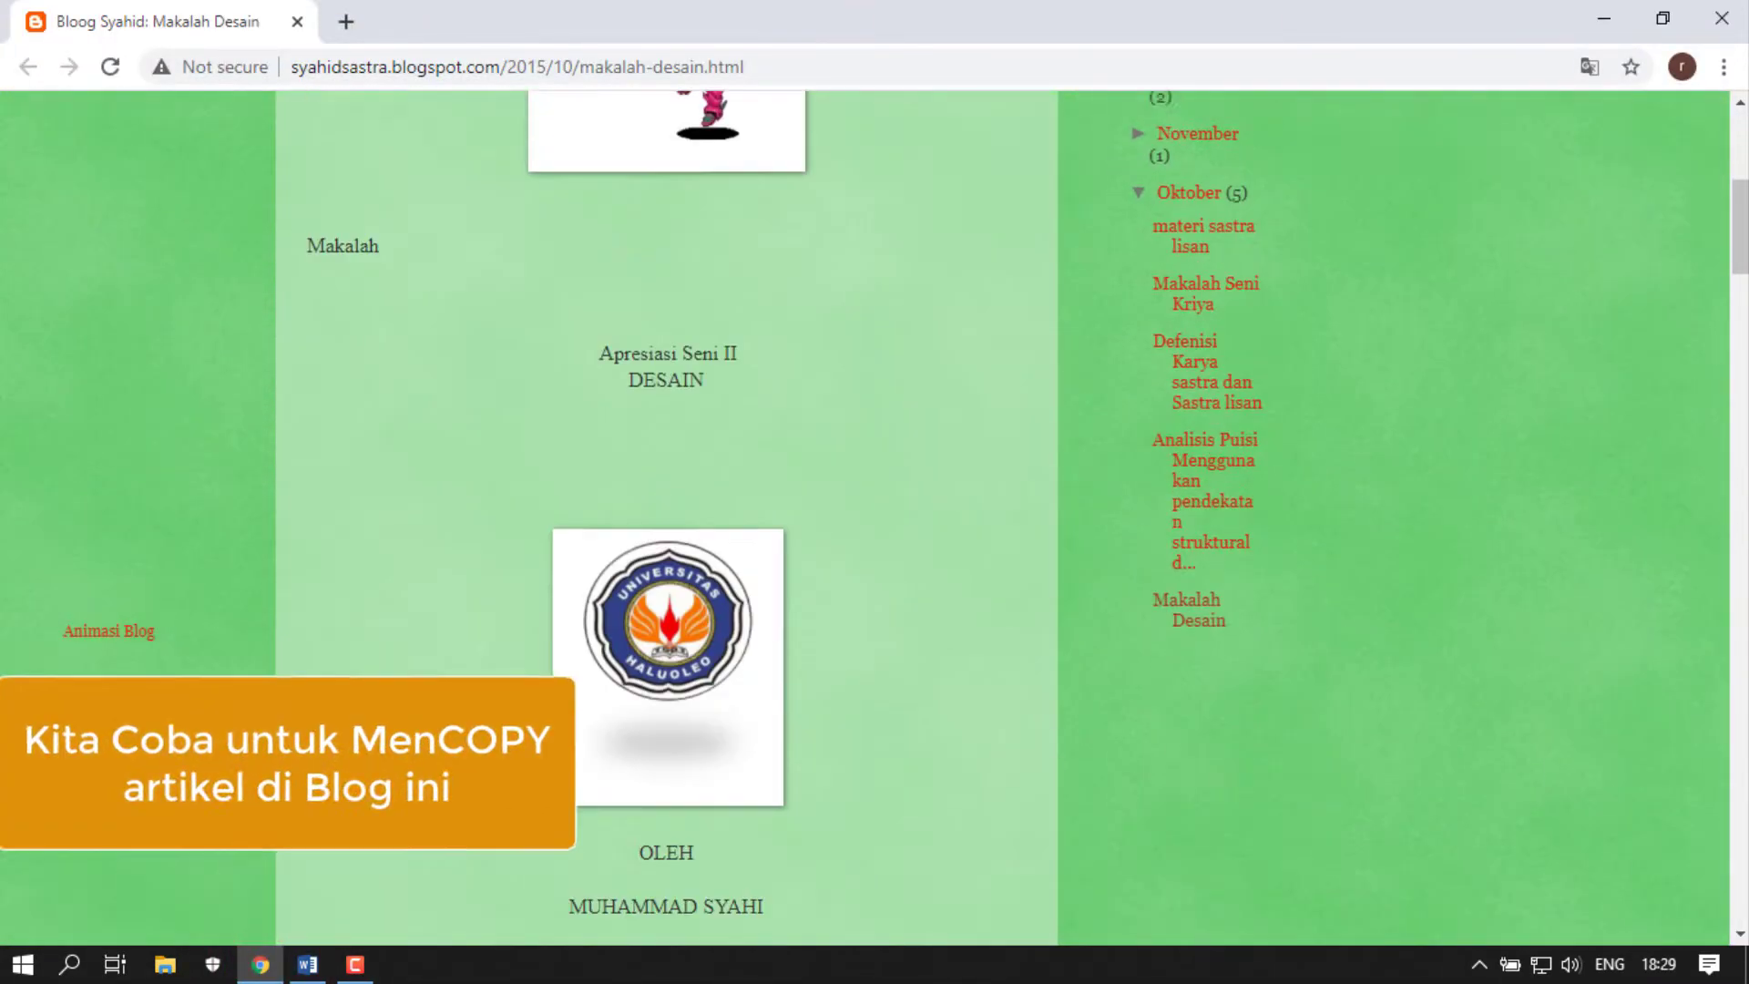
pyautogui.scroll(-4, 505, 697)
pyautogui.scroll(-2, 510, 692)
pyautogui.scroll(-2, 510, 690)
pyautogui.scroll(-3, 510, 690)
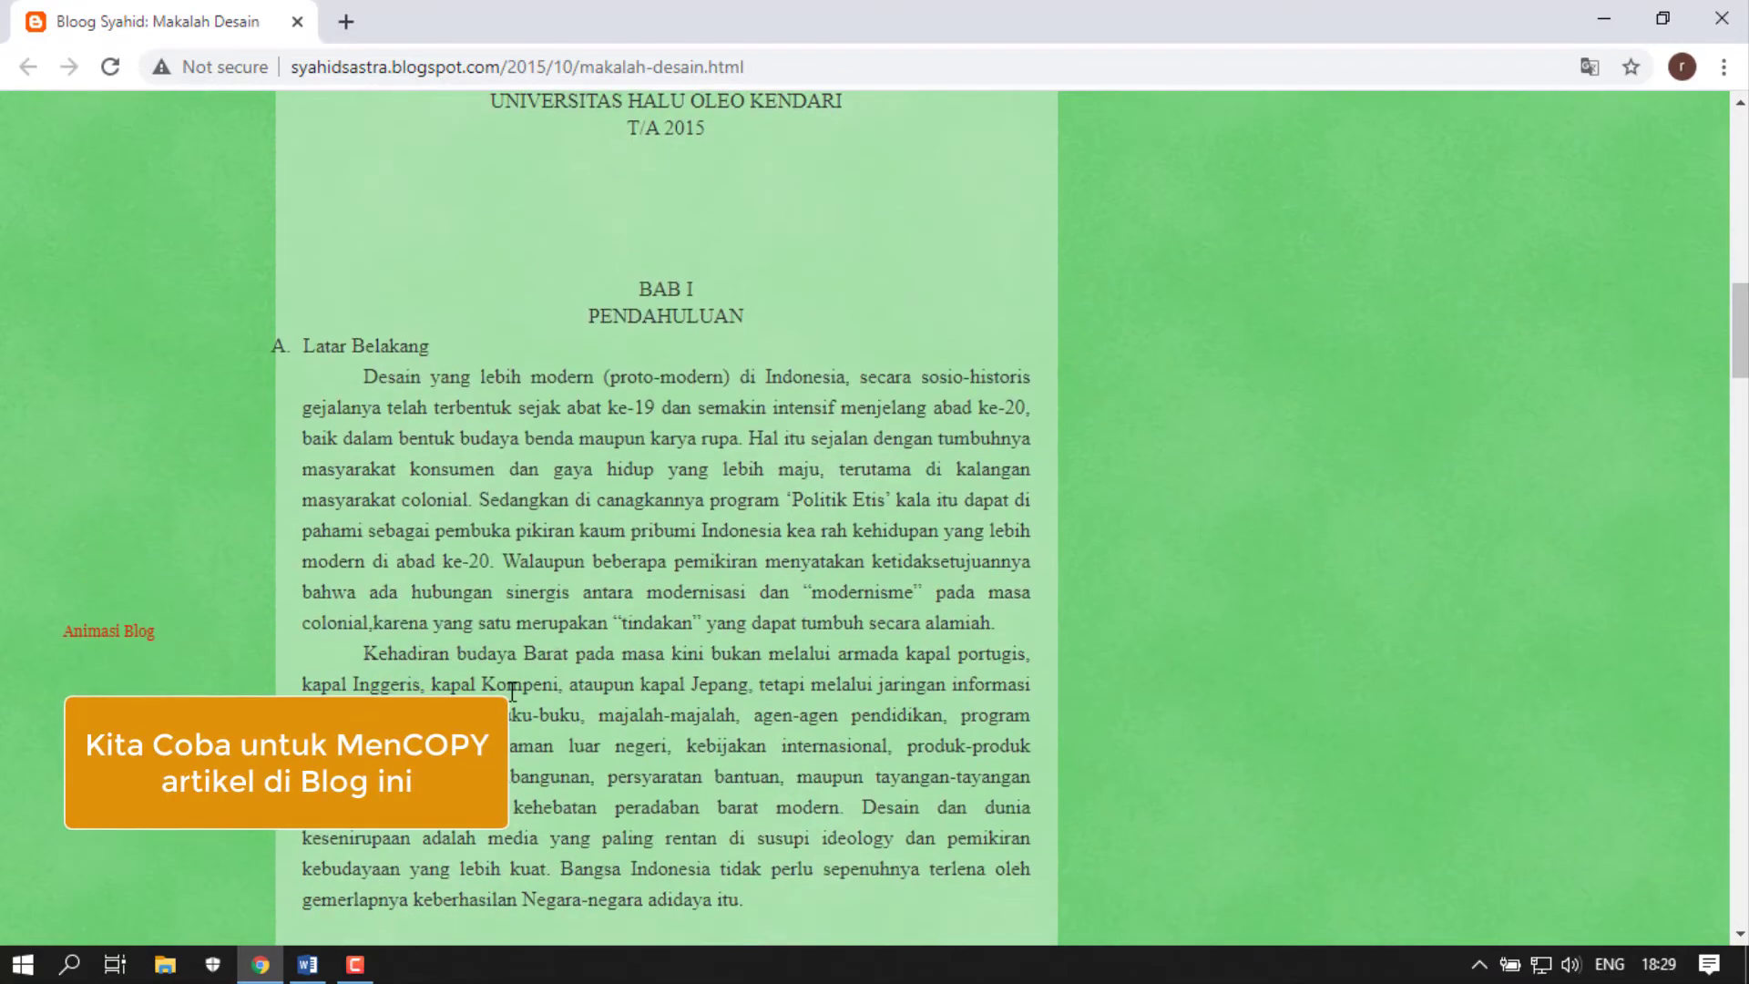
pyautogui.scroll(-2, 510, 691)
pyautogui.scroll(-2, 510, 691)
pyautogui.scroll(-3, 510, 690)
pyautogui.scroll(-3, 510, 690)
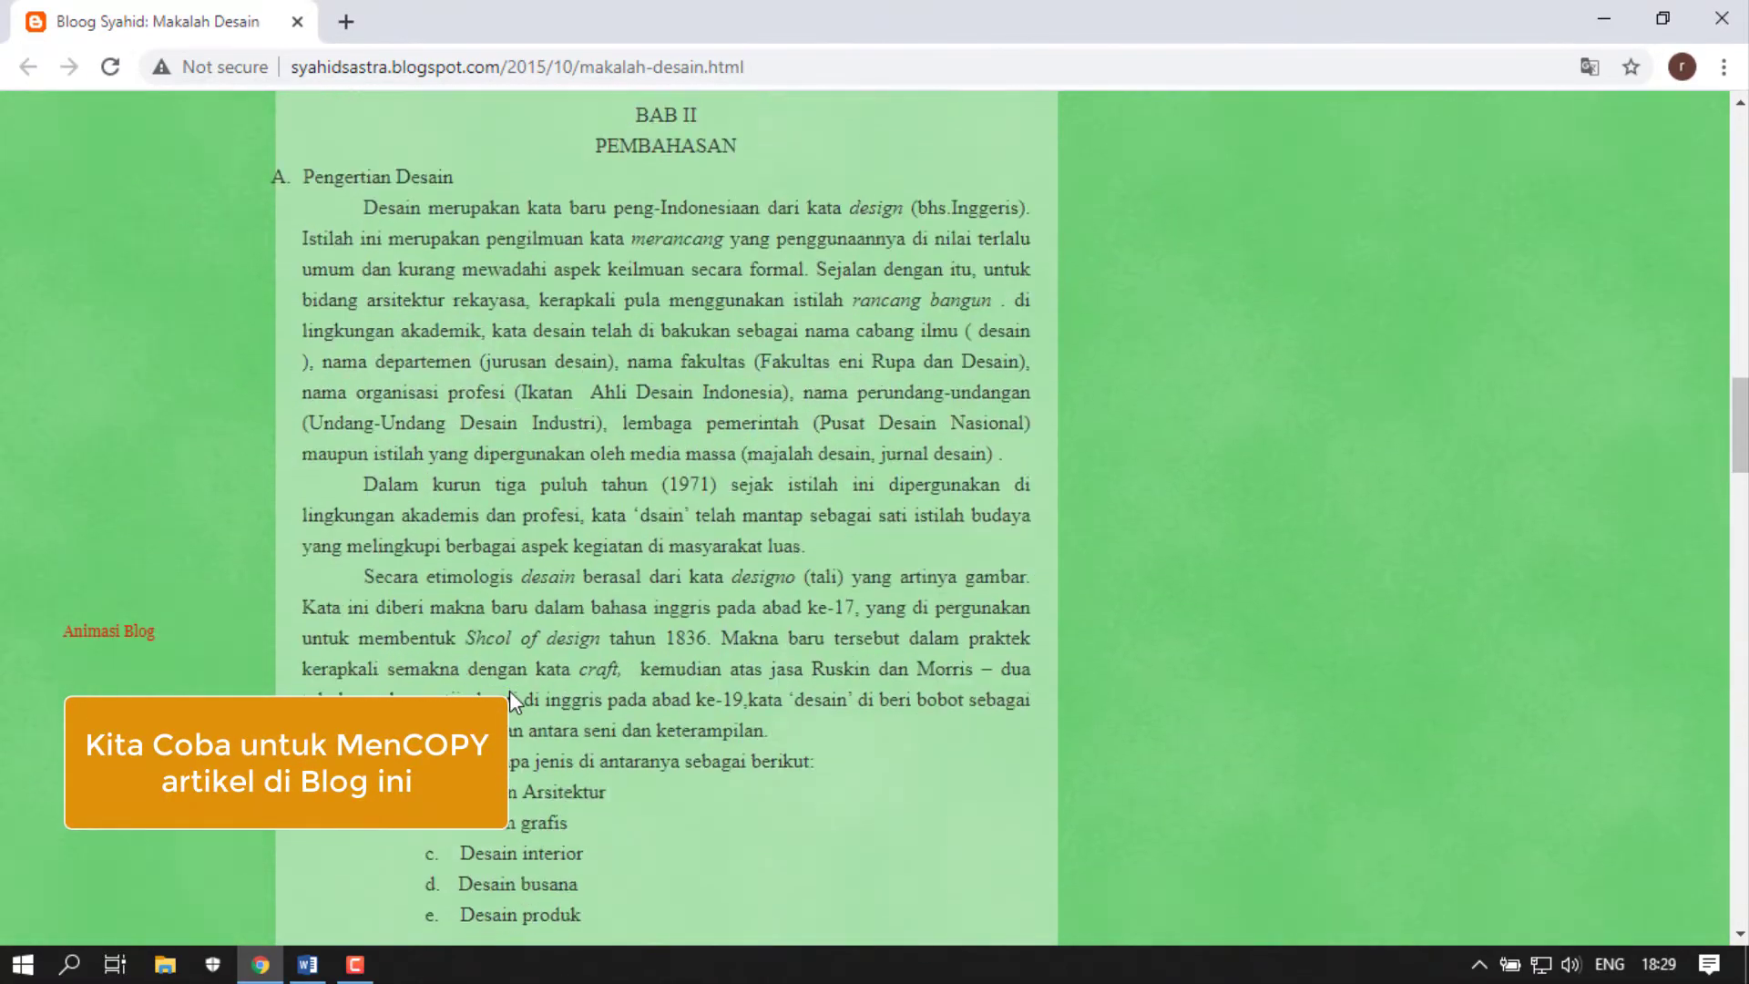
pyautogui.scroll(-1, 510, 691)
pyautogui.scroll(6, 510, 690)
pyautogui.scroll(3, 512, 692)
pyautogui.scroll(2, 511, 692)
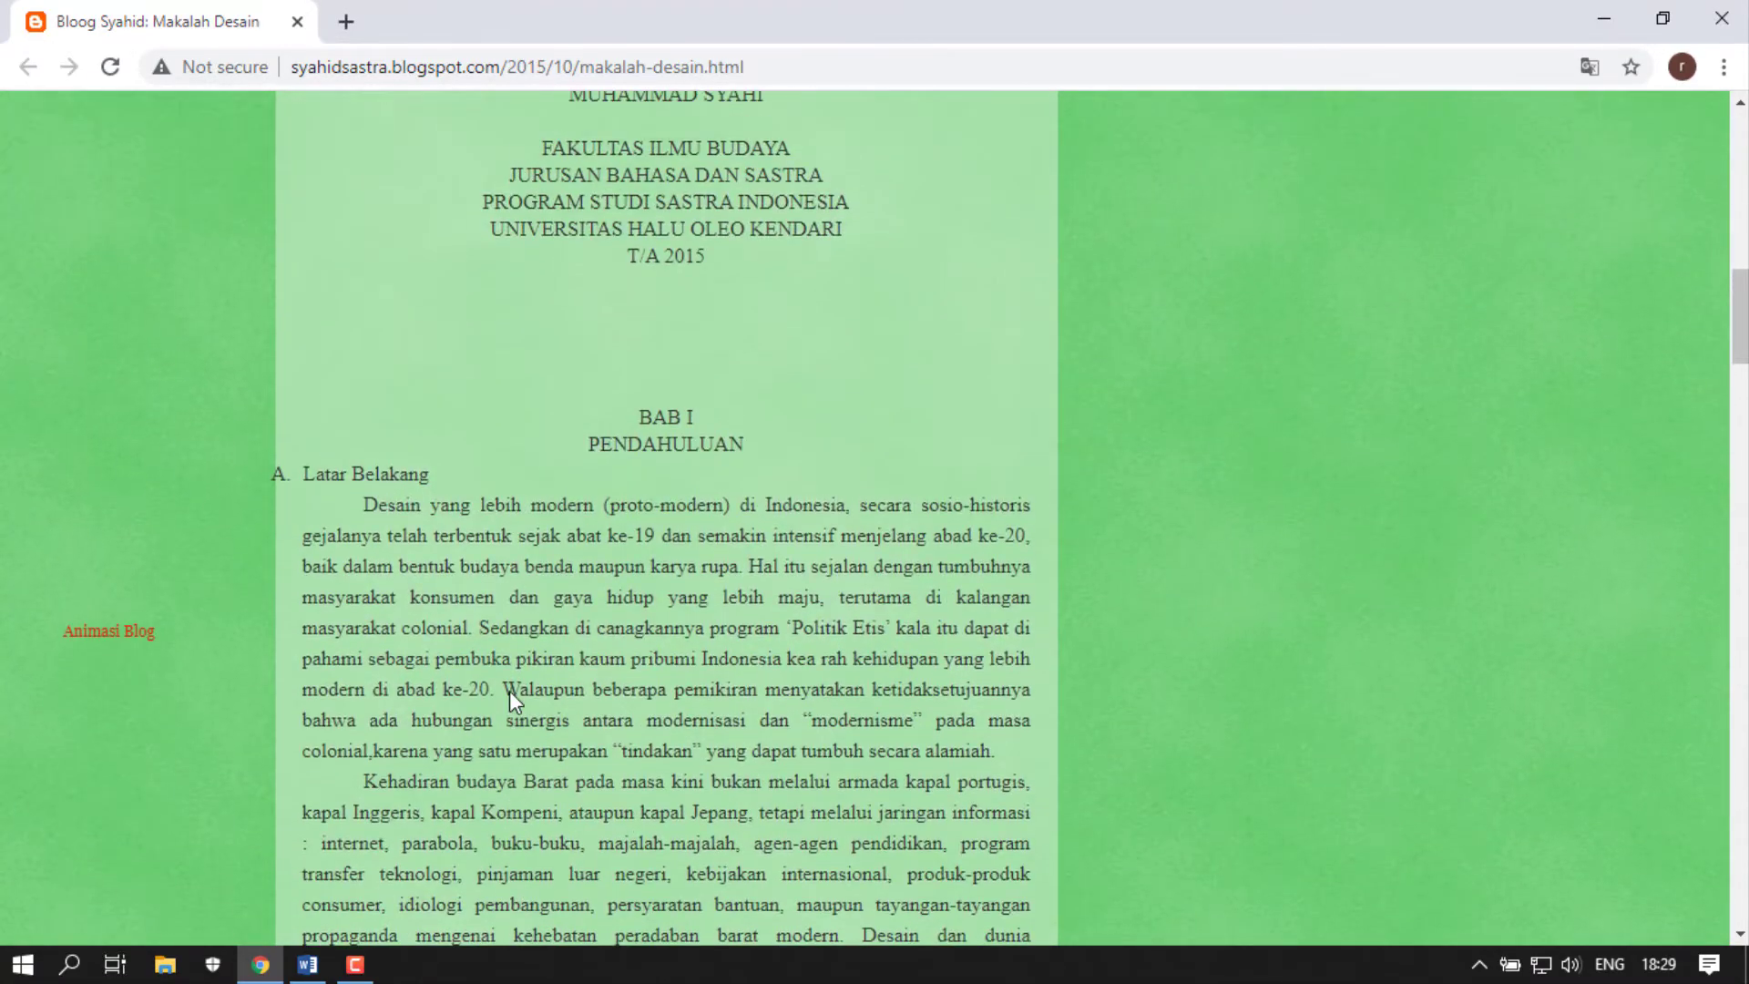
pyautogui.scroll(-1, 512, 692)
pyautogui.scroll(3, 512, 692)
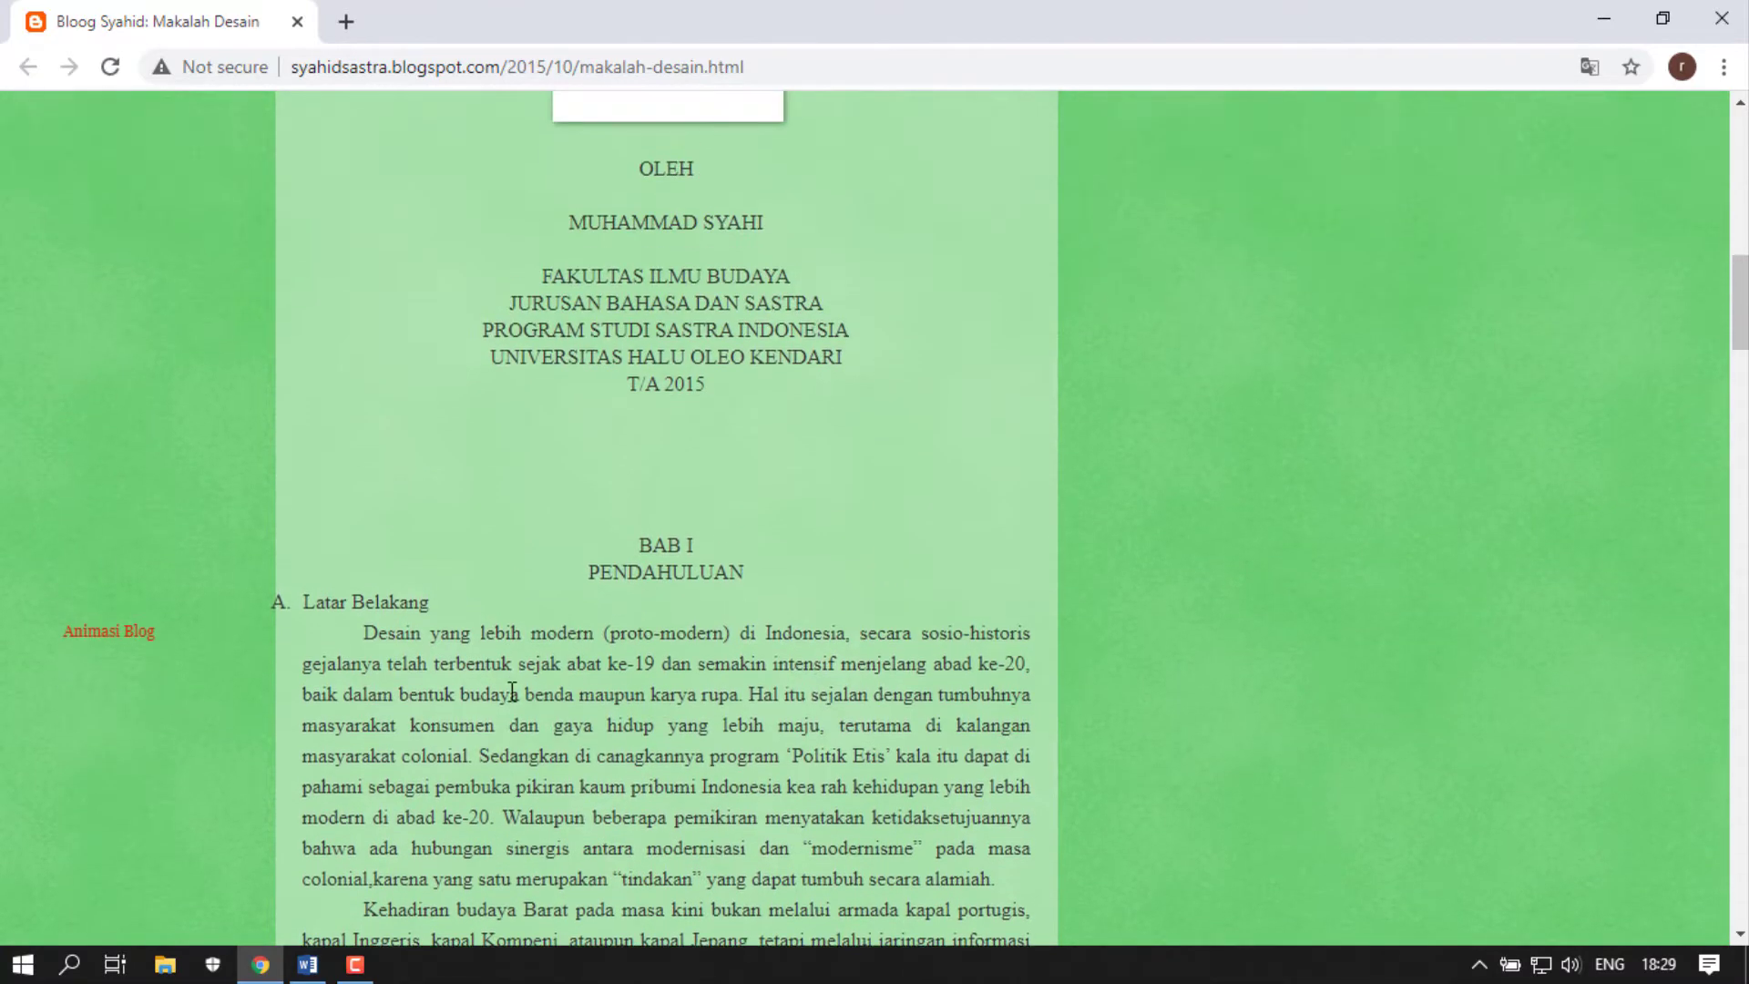
# Step: Select the article text from BAB I PENDAHULUAN to the end of the furniture list and copy it
pyautogui.click(641, 542)
pyautogui.scroll(-4, 679, 557)
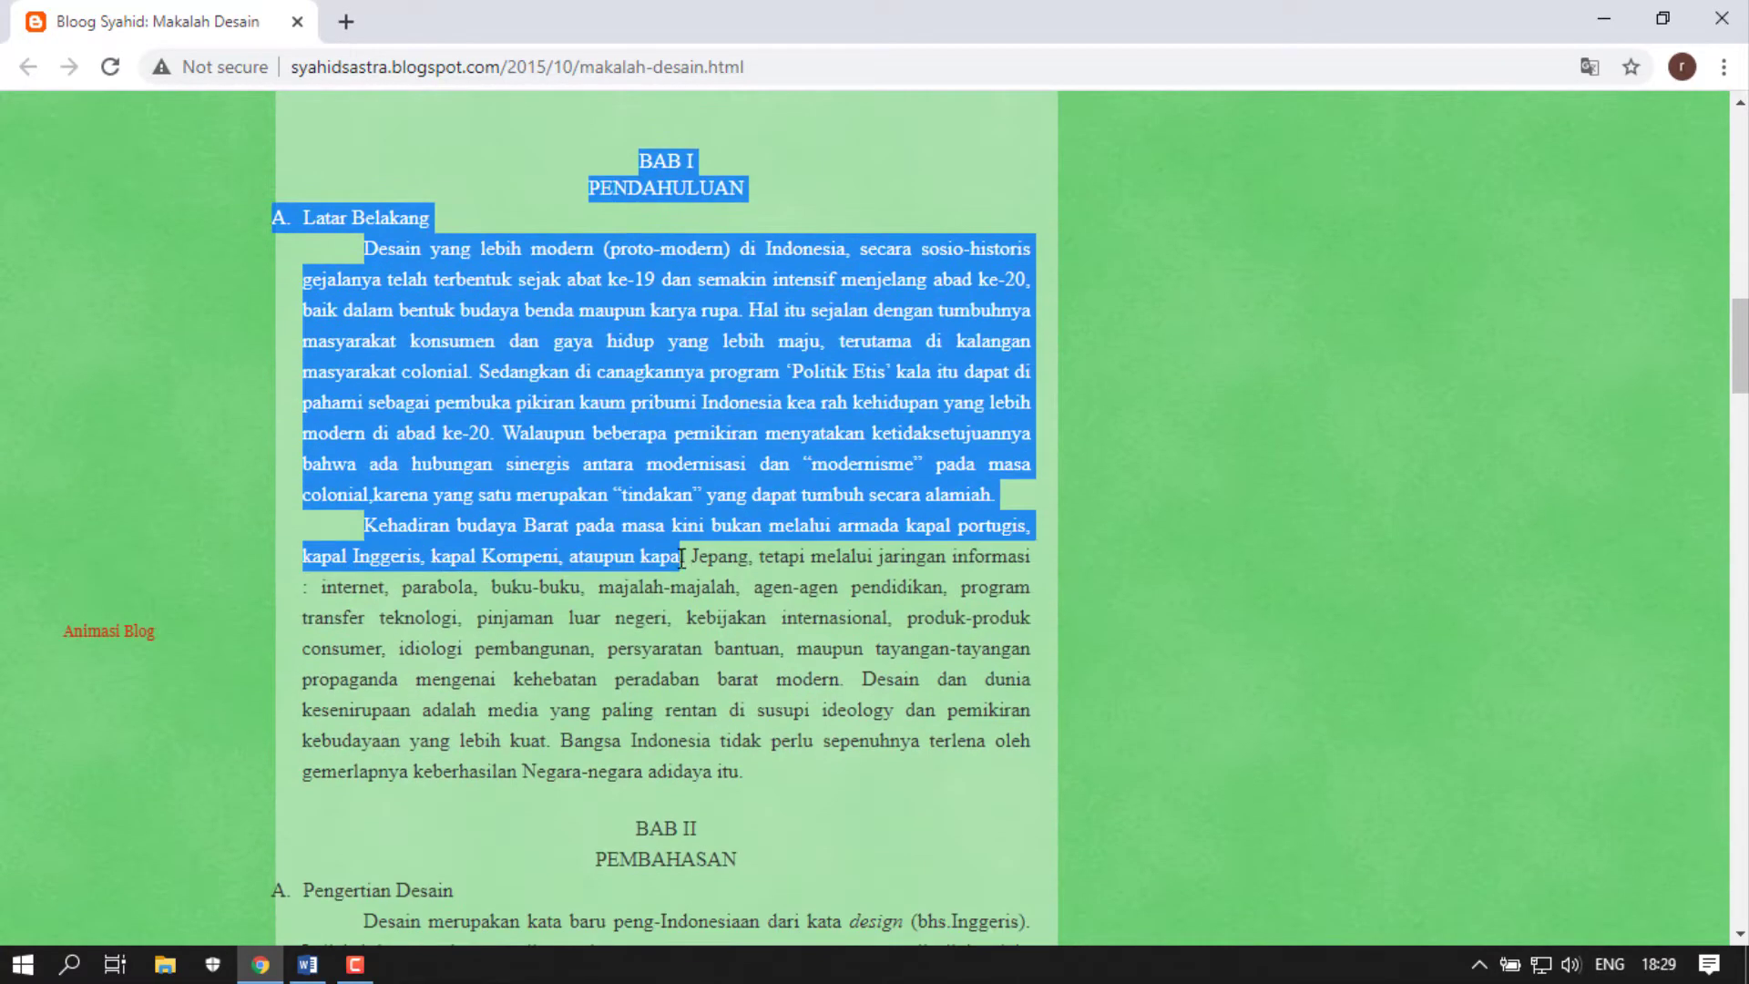
pyautogui.scroll(-4, 679, 557)
pyautogui.moveTo(679, 557); pyautogui.dragTo(893, 697)
pyautogui.scroll(-3, 681, 557)
pyautogui.scroll(-4, 681, 557)
pyautogui.scroll(-1, 681, 558)
pyautogui.scroll(-2, 681, 558)
pyautogui.scroll(-1, 681, 558)
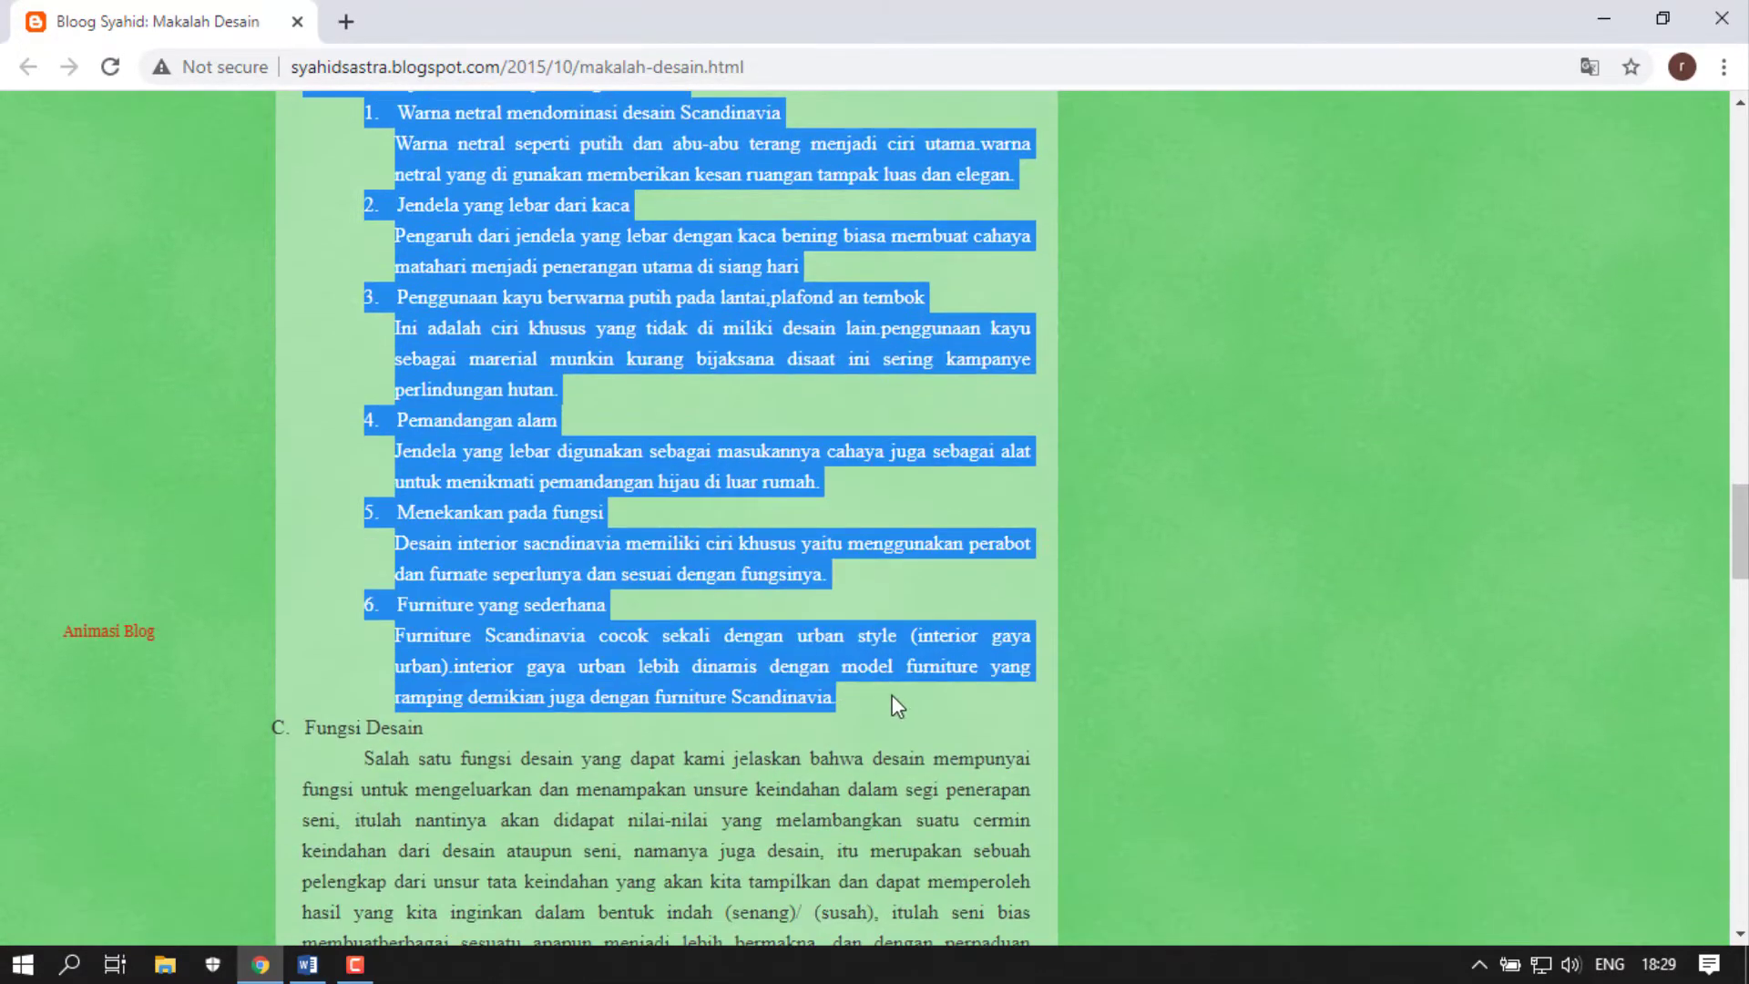
pyautogui.hotkey('ctrl', 'c')
# Step: Minimize the browser and paste the copied article into the blank Word Document2
pyautogui.click(1607, 18)
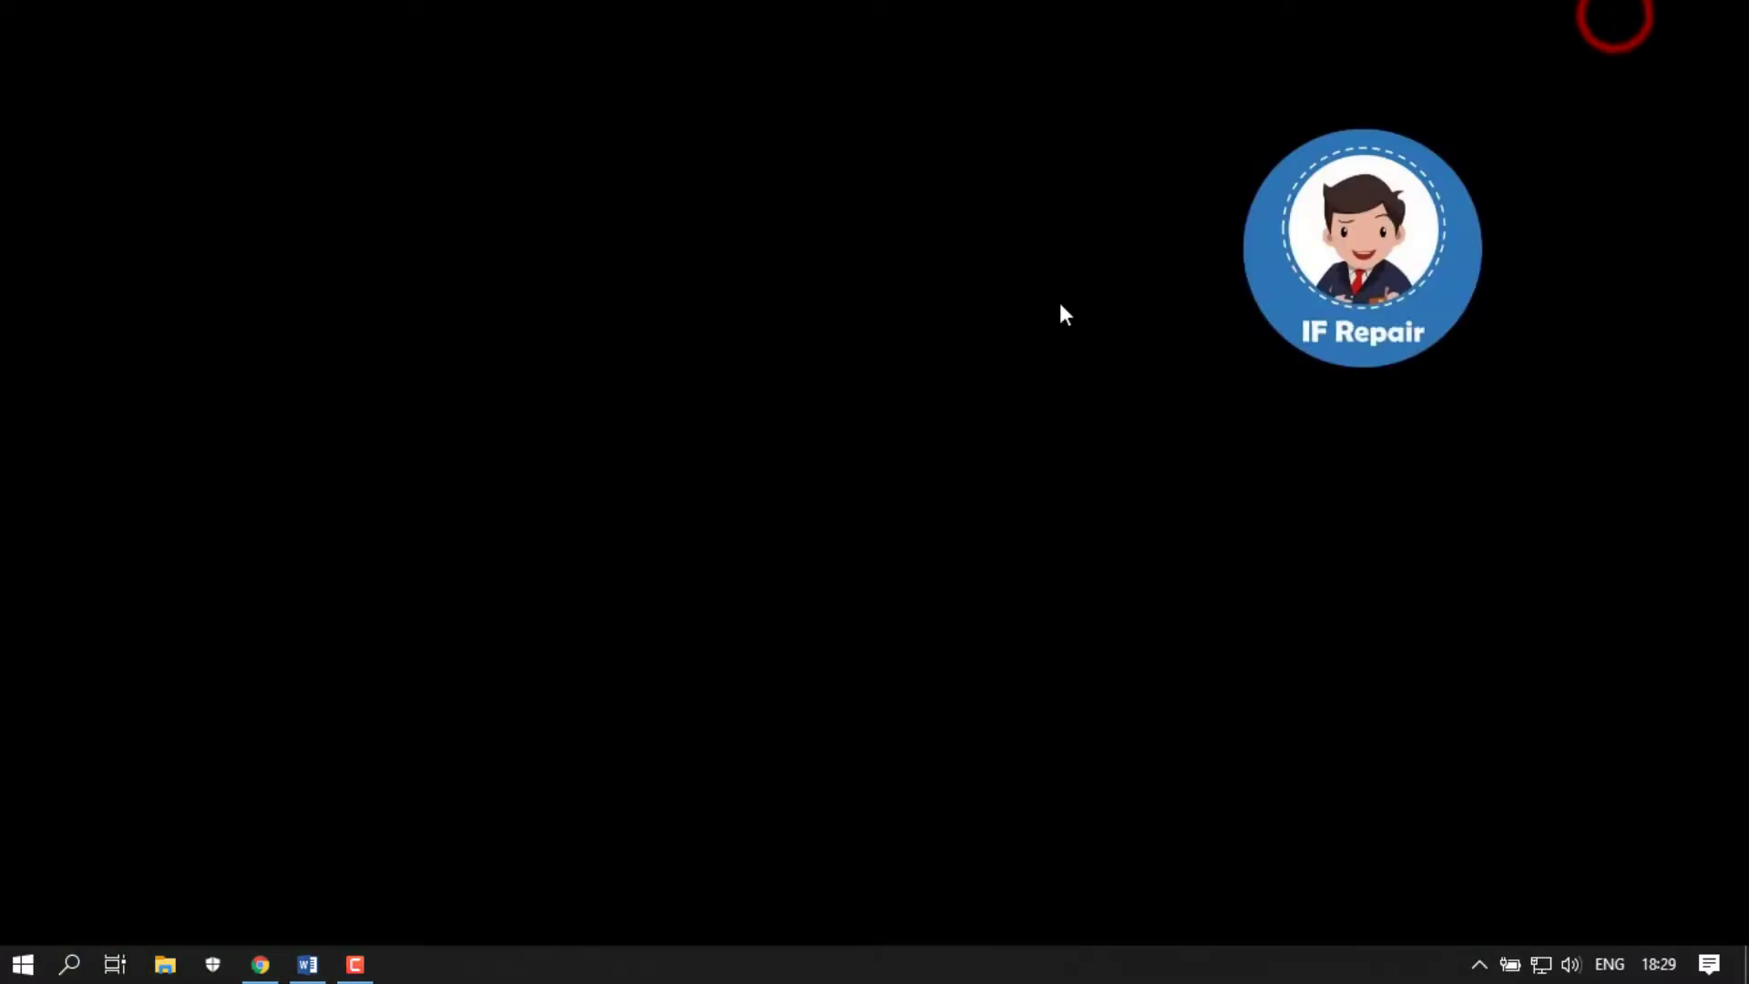
pyautogui.click(307, 965)
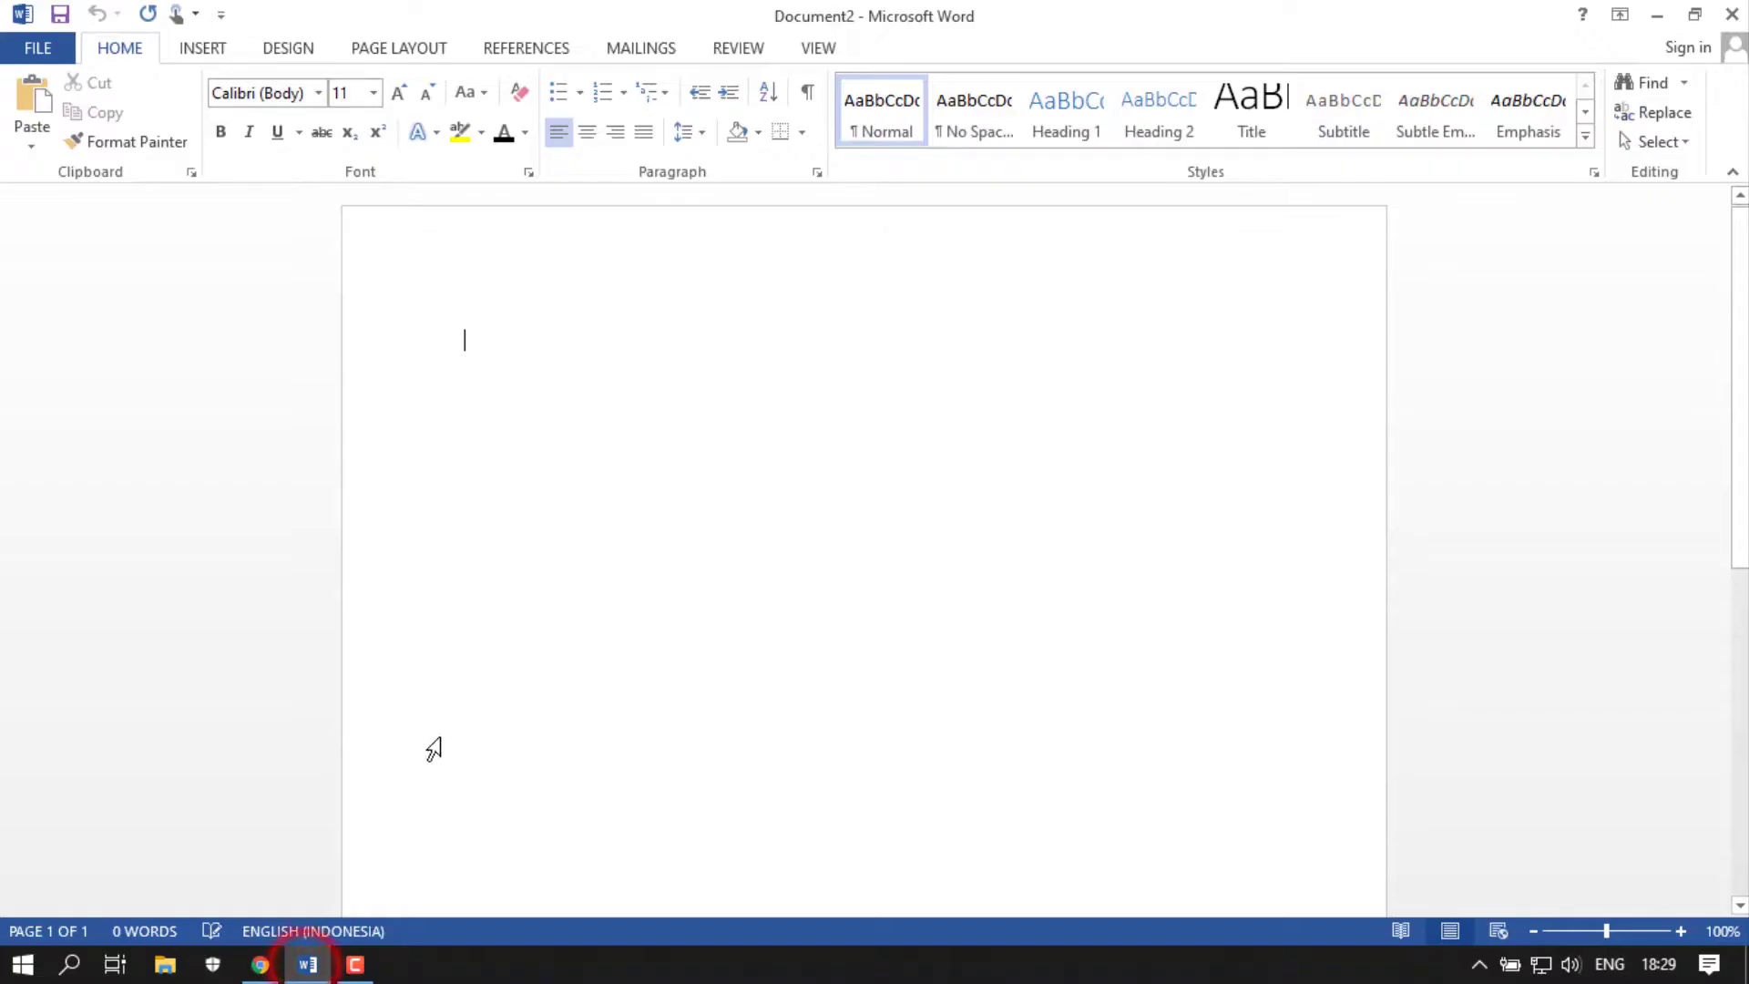
pyautogui.hotkey('ctrl', 'v')
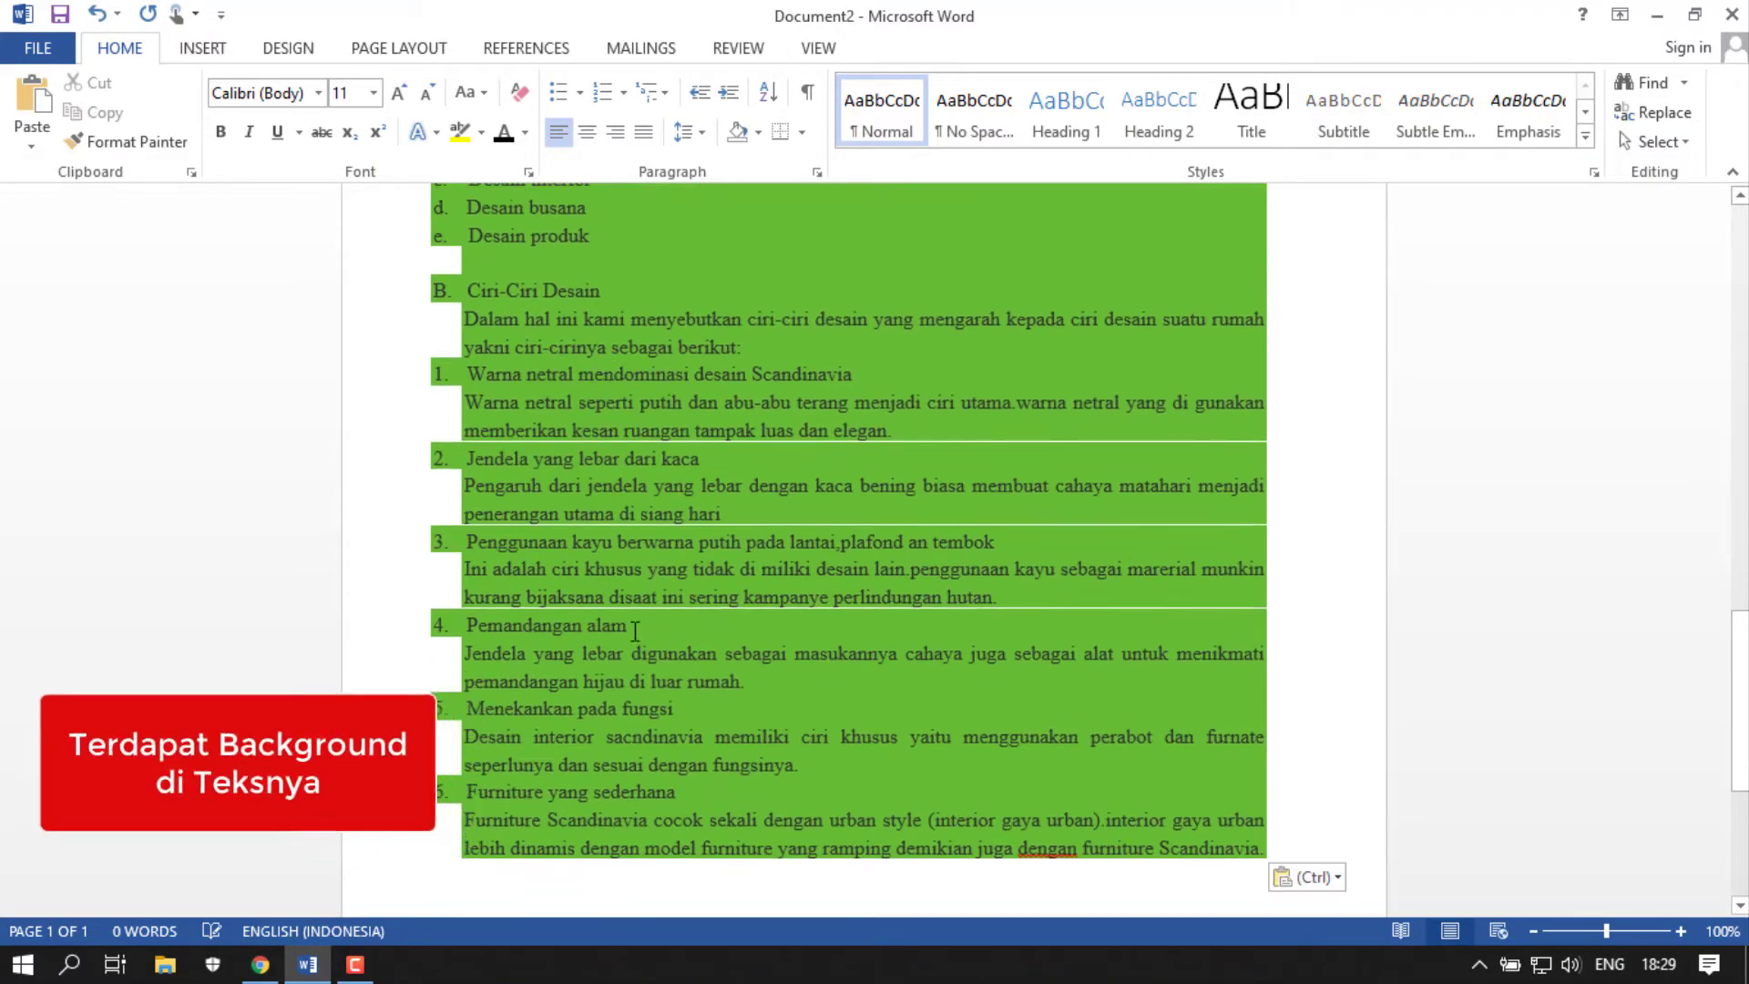
pyautogui.scroll(2, 805, 791)
pyautogui.scroll(2, 805, 791)
pyautogui.scroll(6, 805, 790)
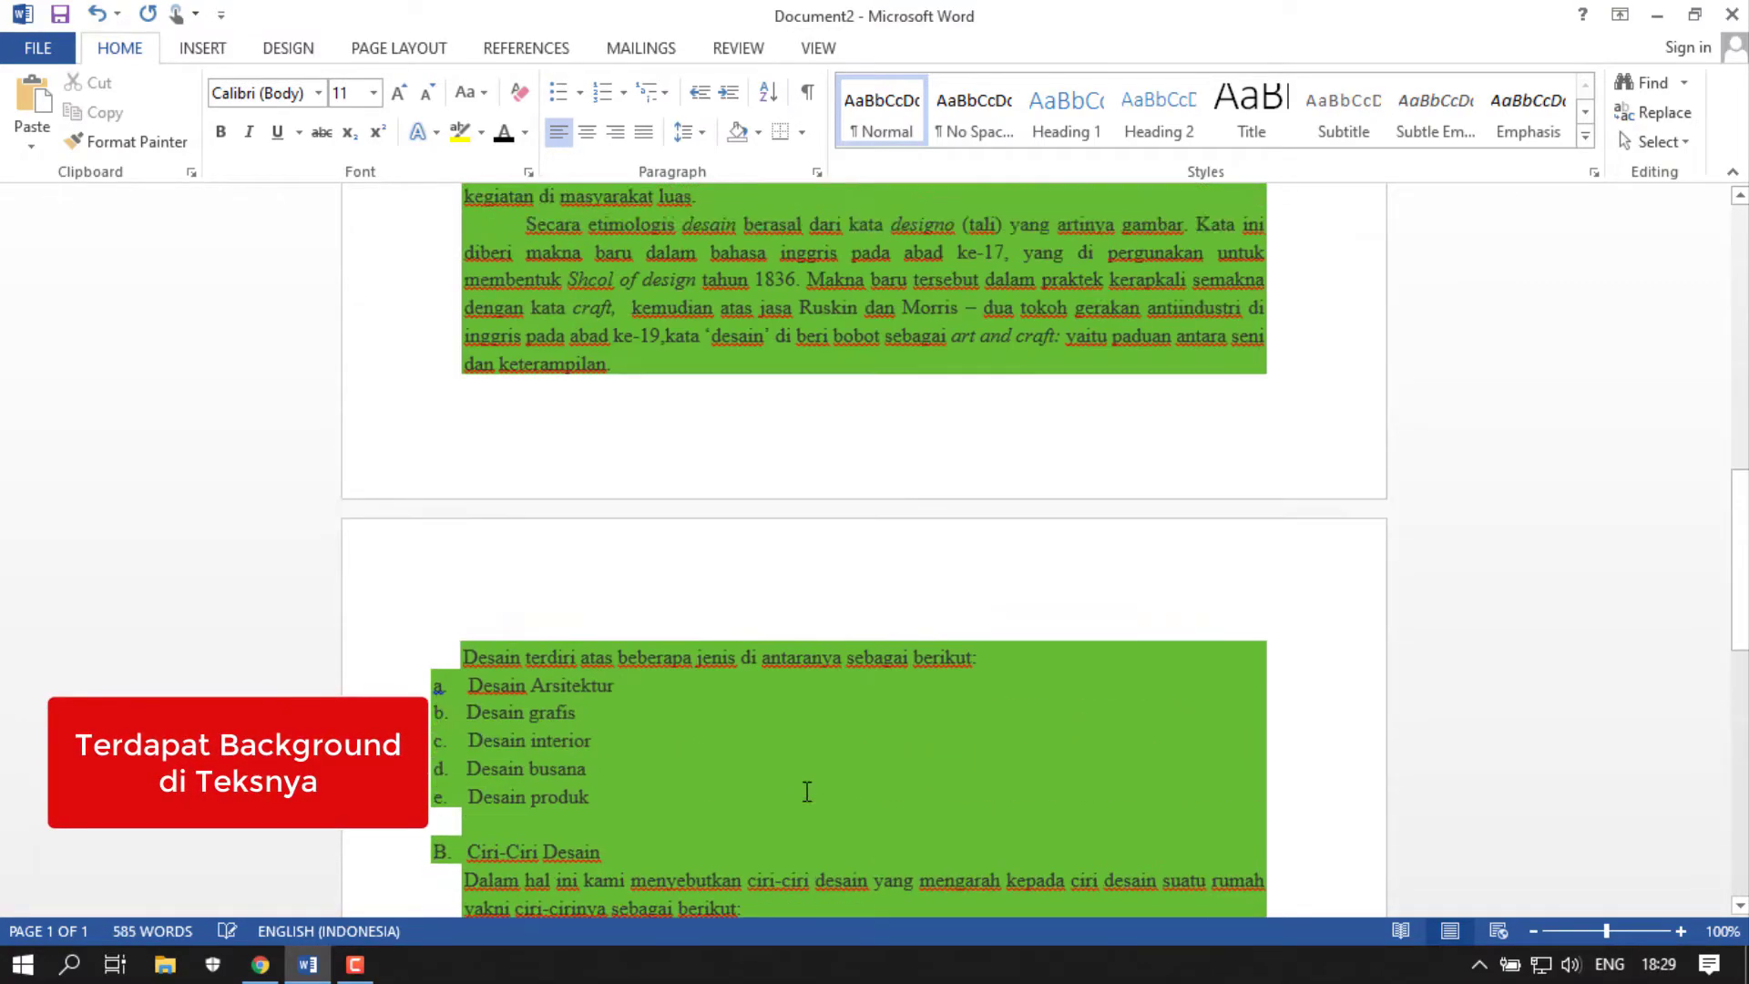
pyautogui.scroll(5, 805, 791)
pyautogui.scroll(3, 805, 789)
pyautogui.scroll(3, 805, 788)
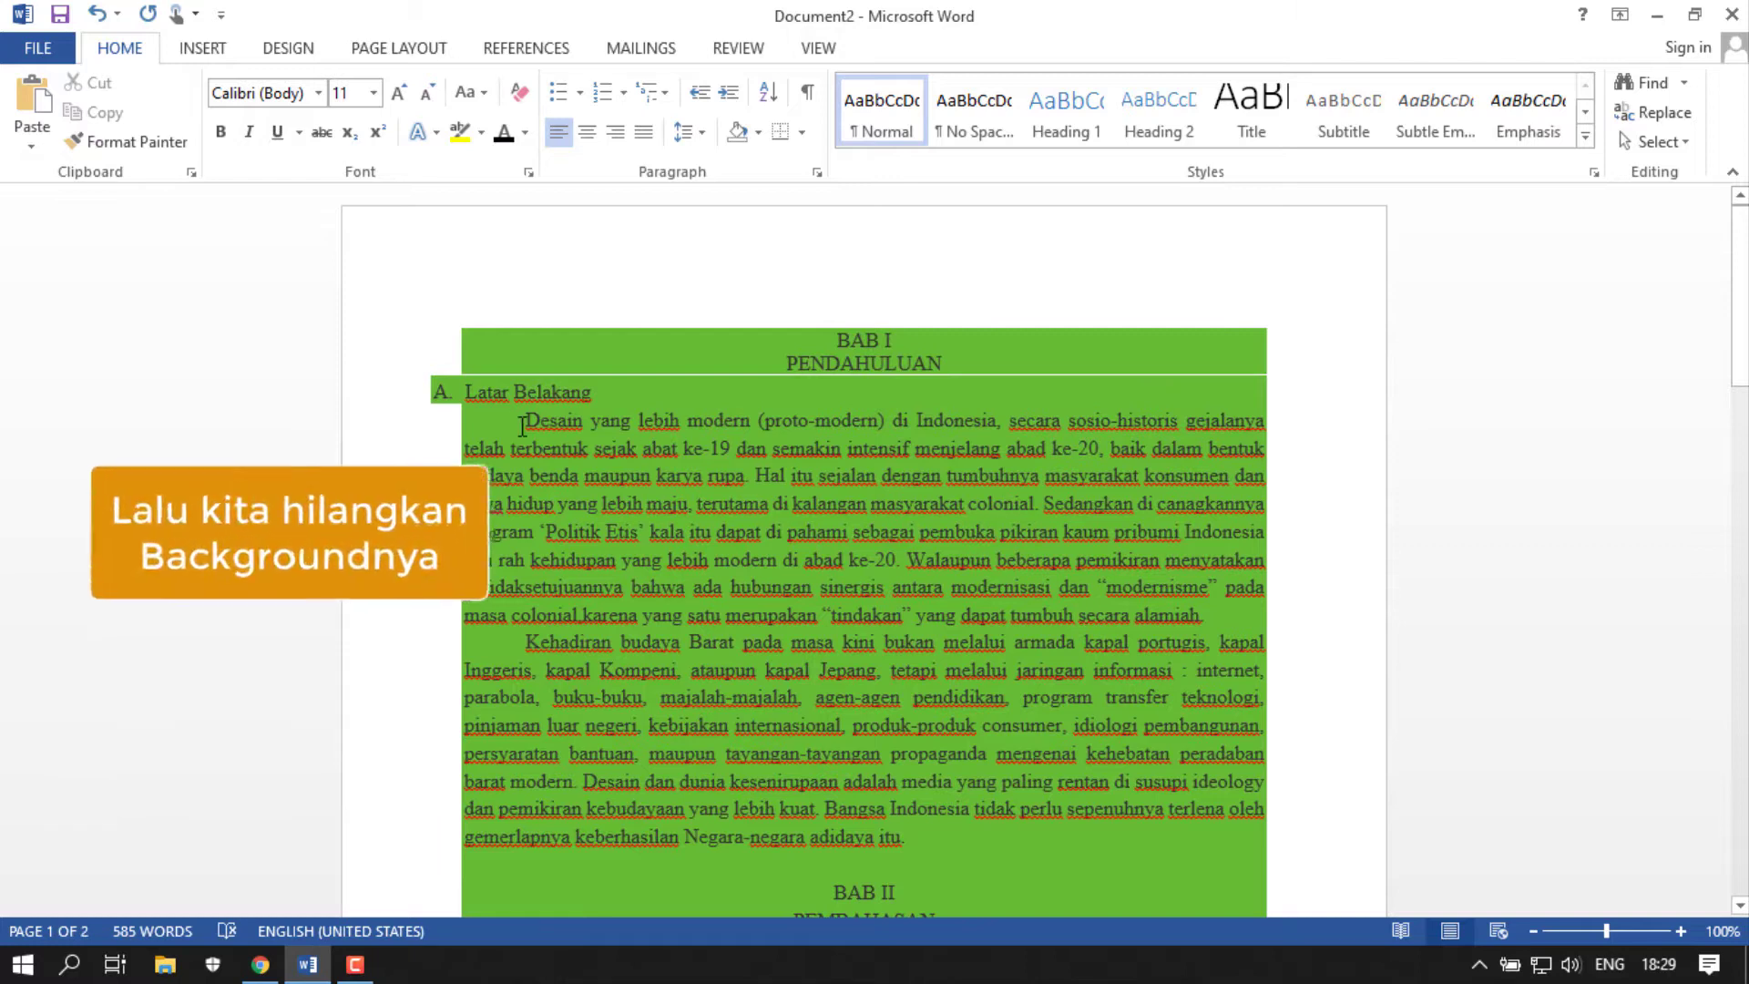
# Step: Select all the article text and remove its green background shading
pyautogui.click(755, 364)
pyautogui.hotkey('ctrl', 'a')
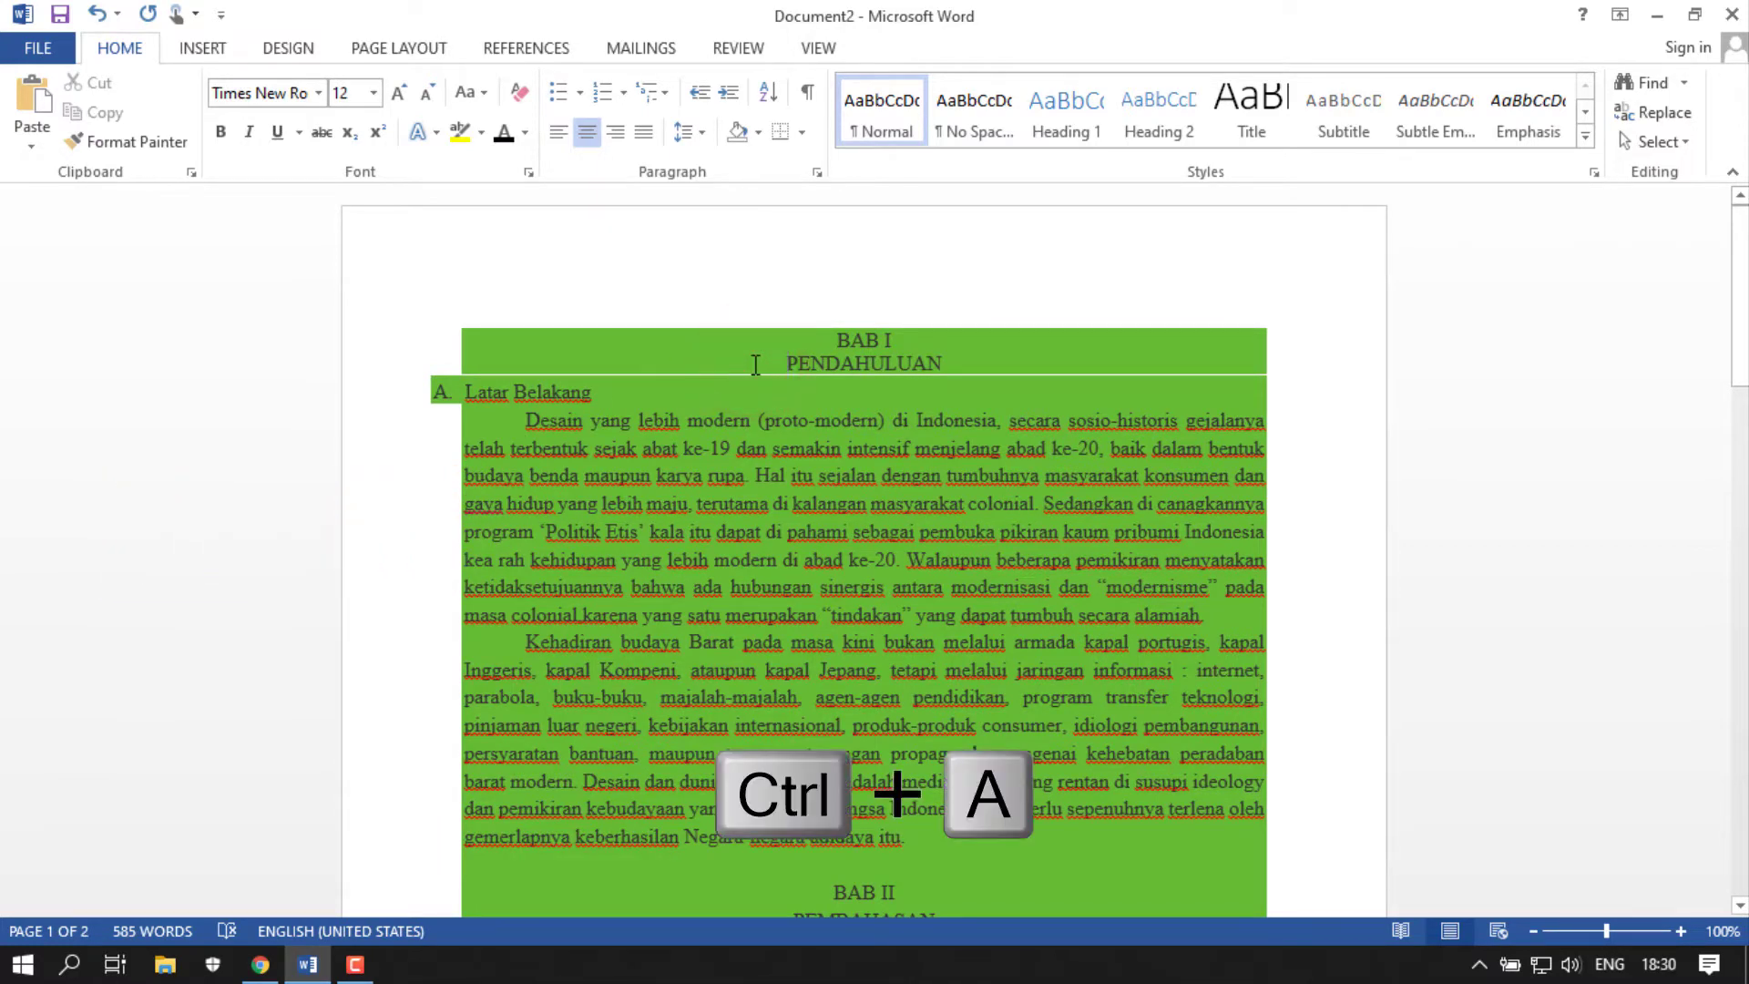
pyautogui.hotkey('ctrl', 'a')
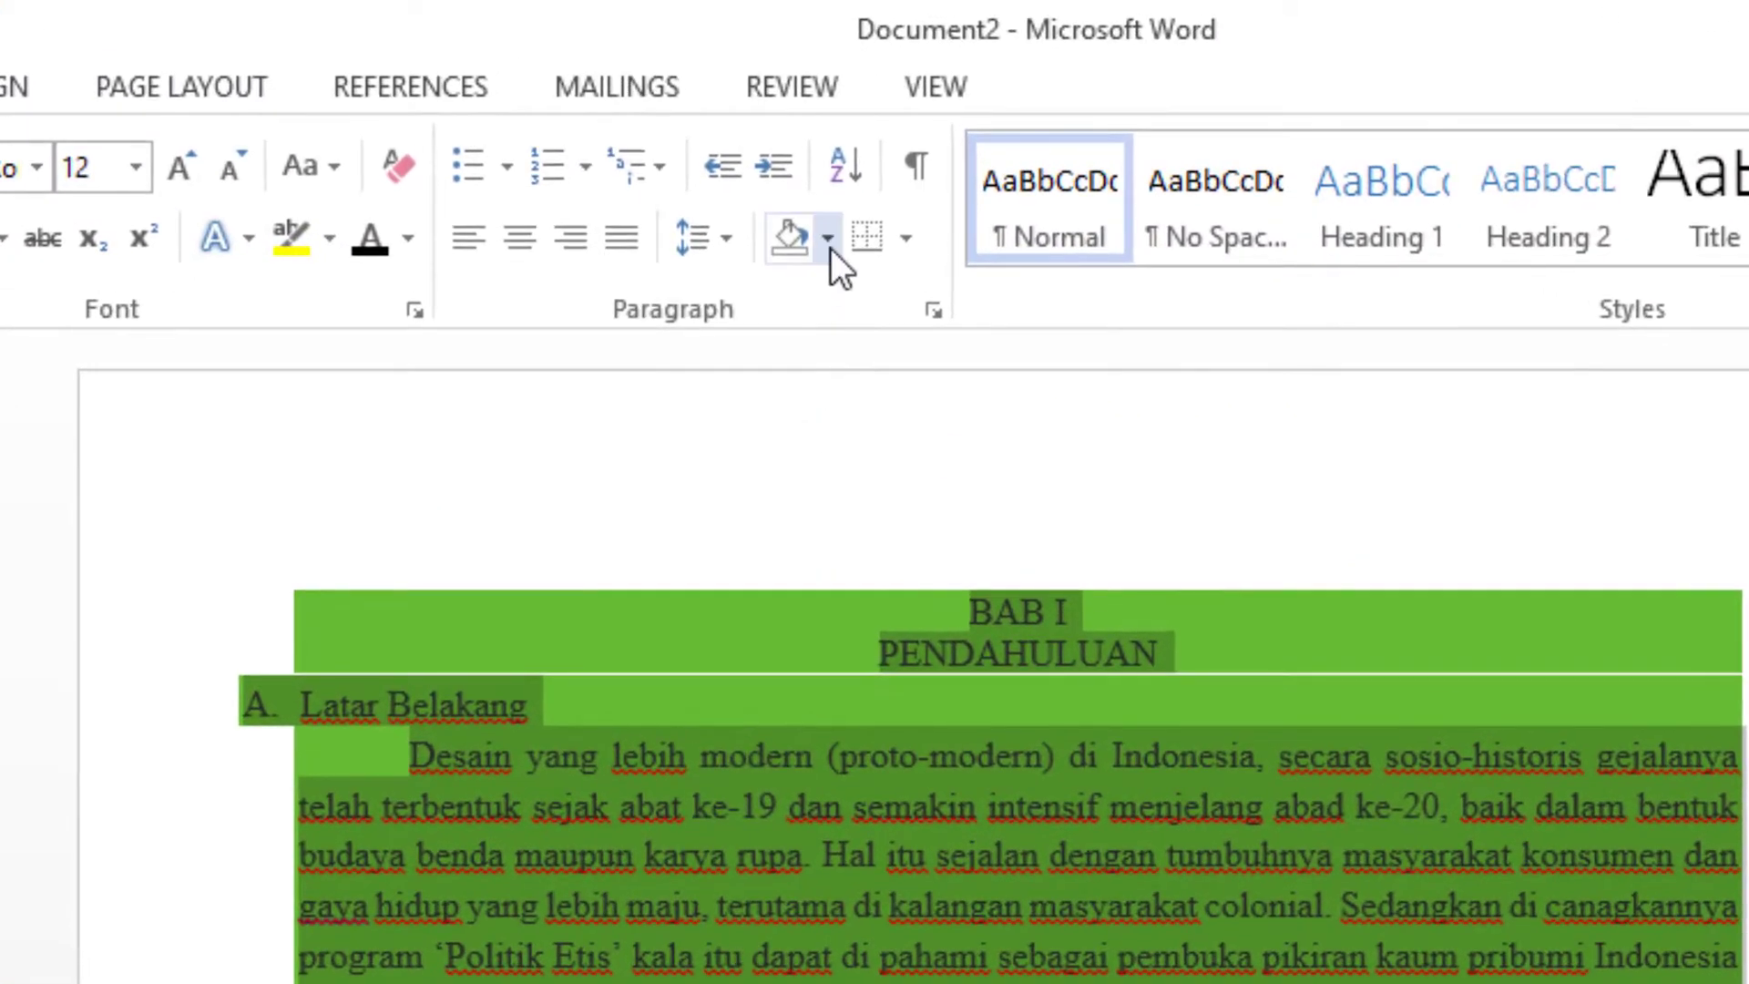
pyautogui.click(825, 250)
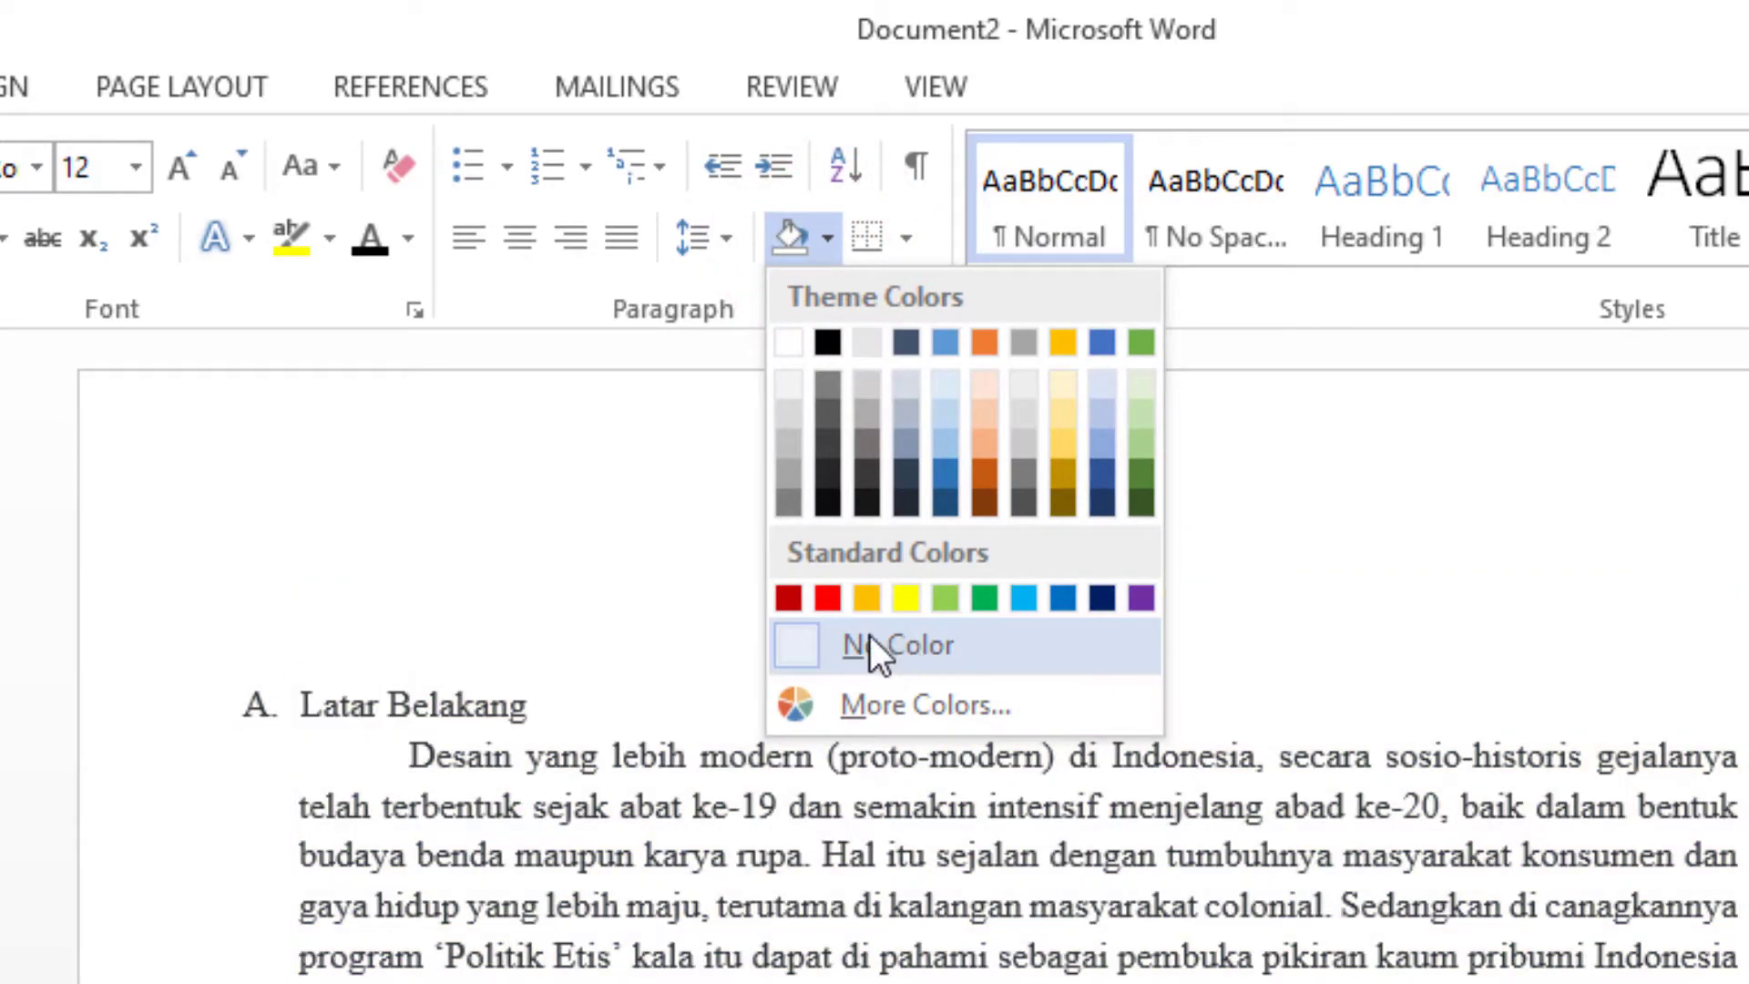
pyautogui.click(899, 643)
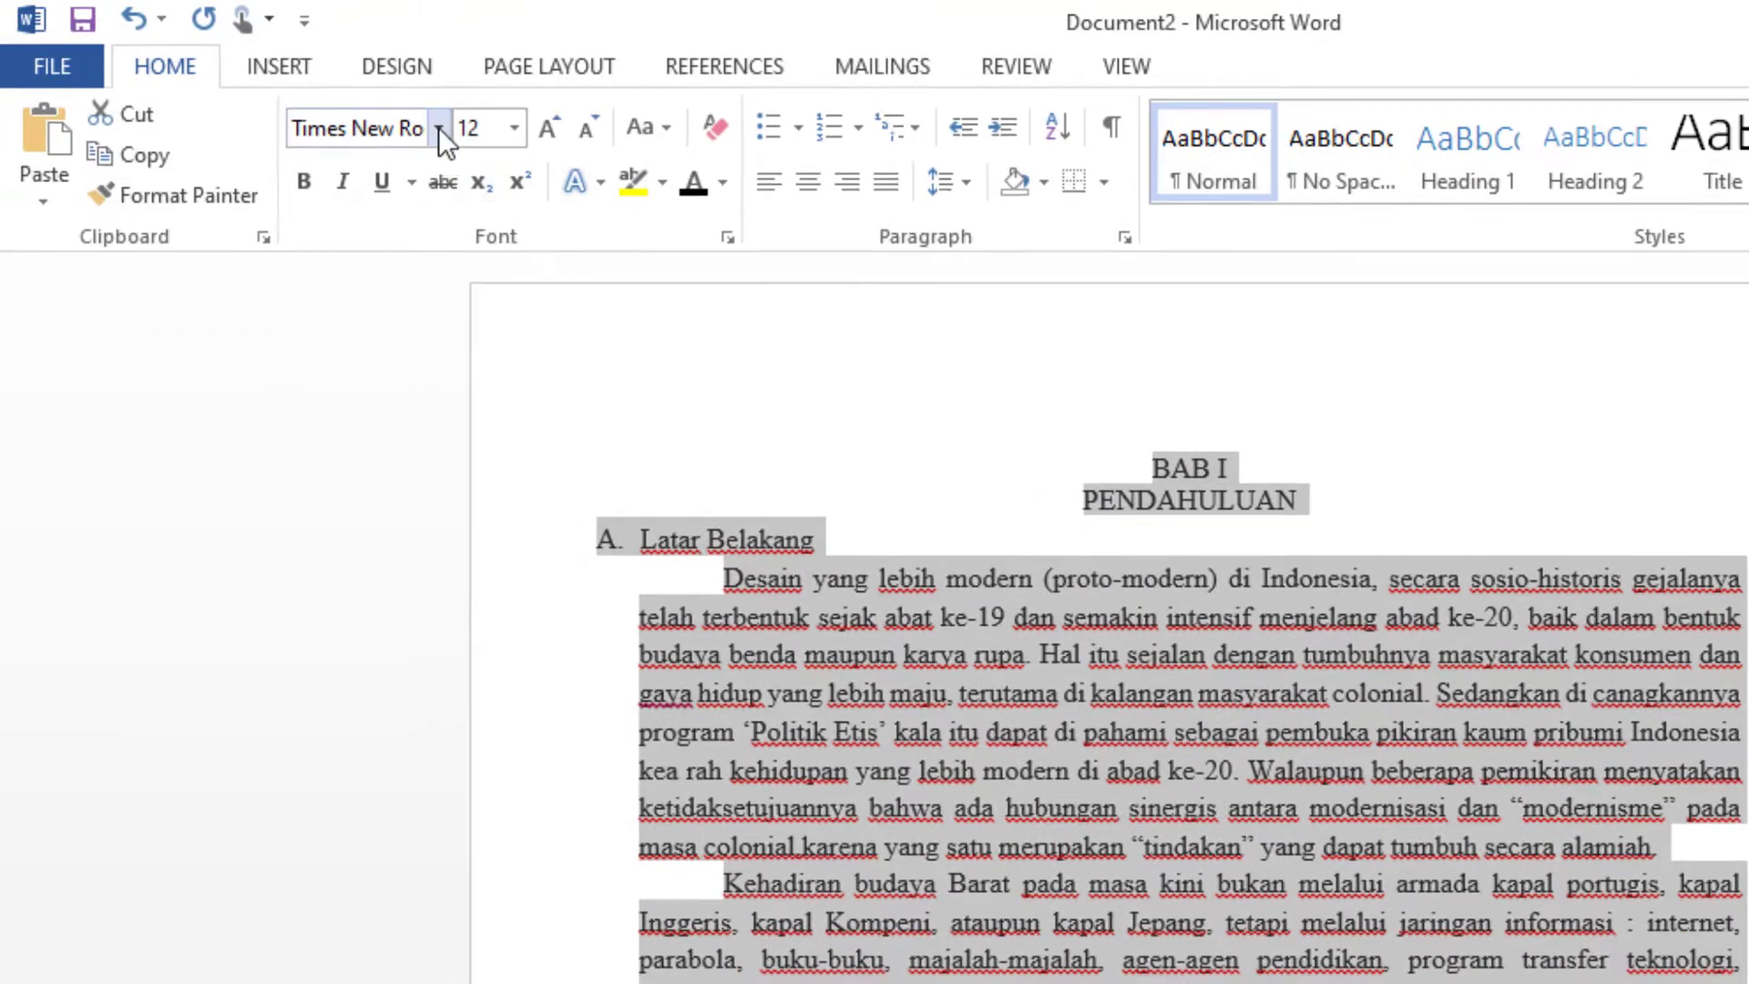
# Step: Set the whole text to Times New Roman, size 12, in black
pyautogui.click(423, 129)
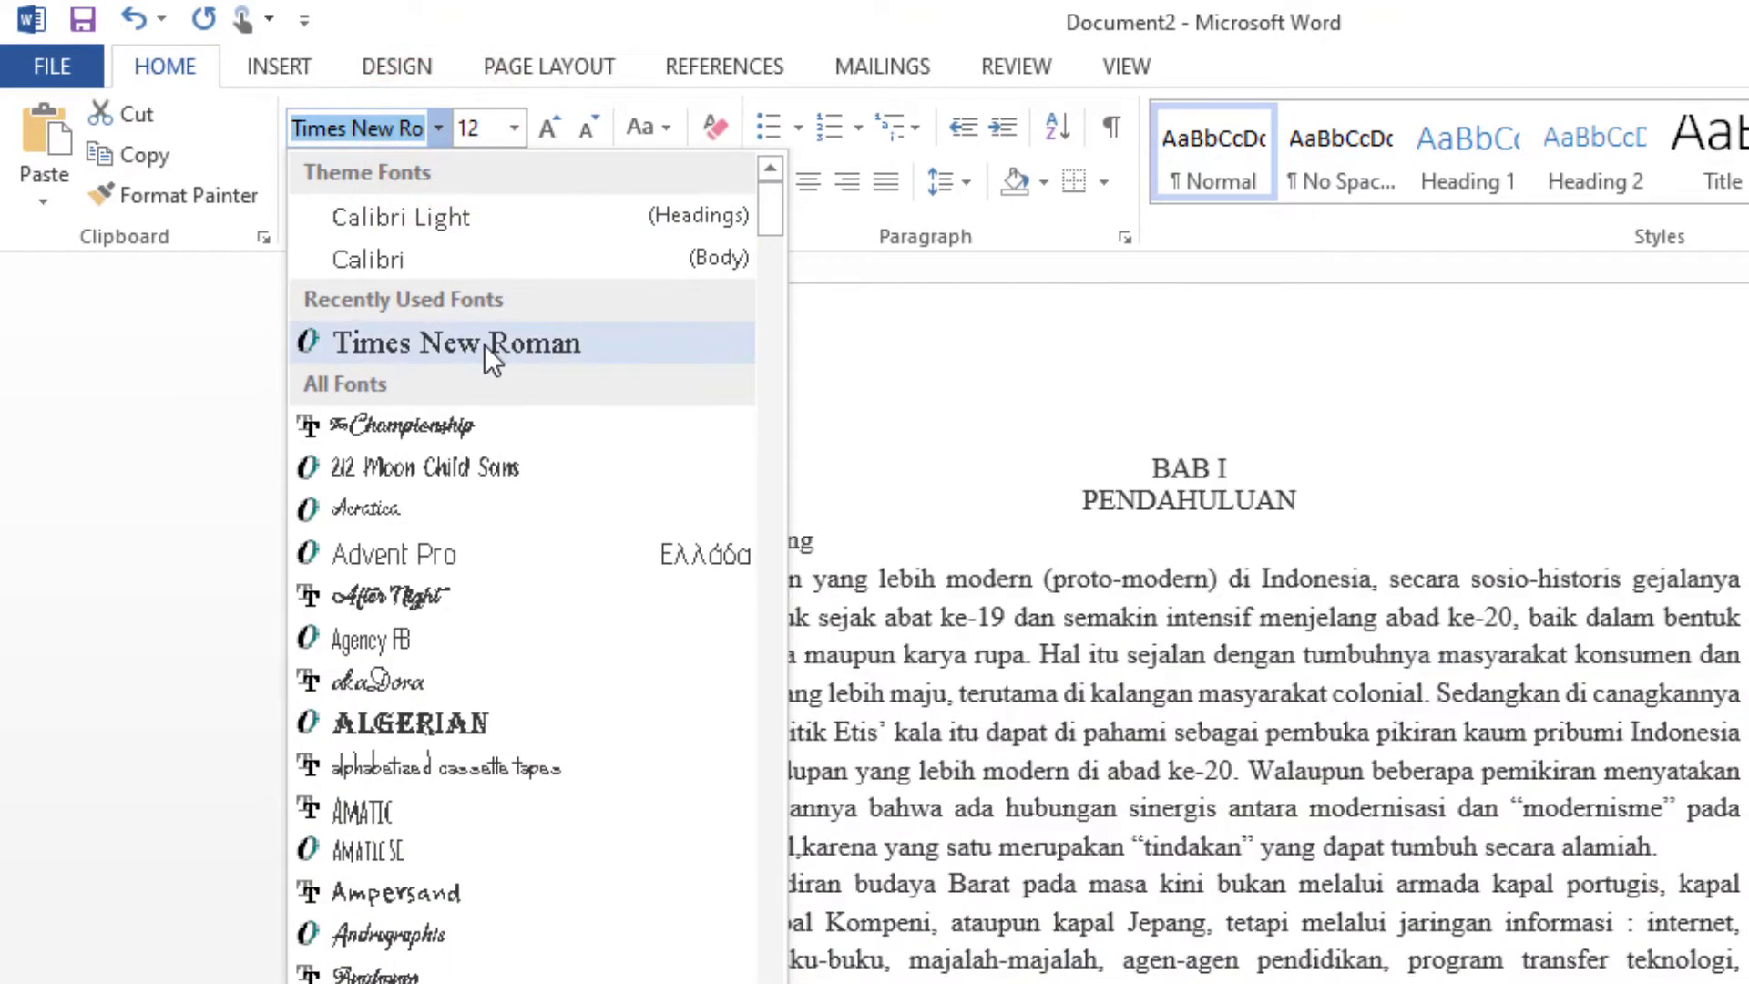
pyautogui.click(485, 344)
pyautogui.click(514, 129)
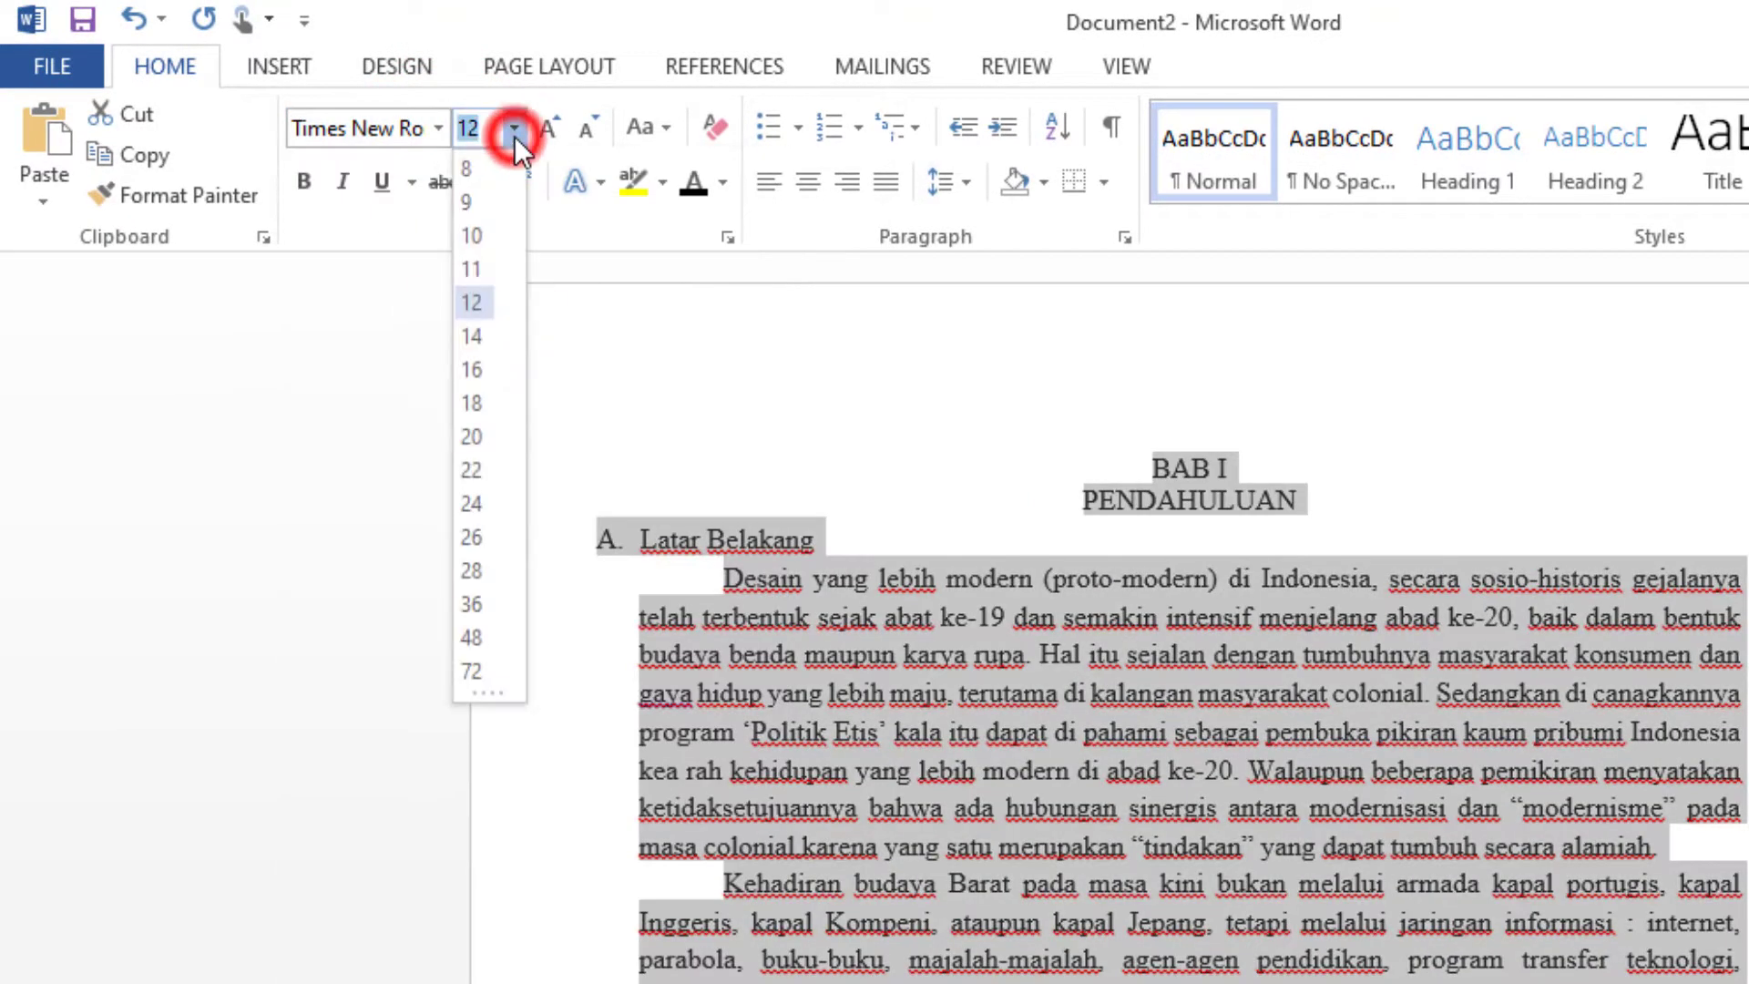
pyautogui.click(490, 301)
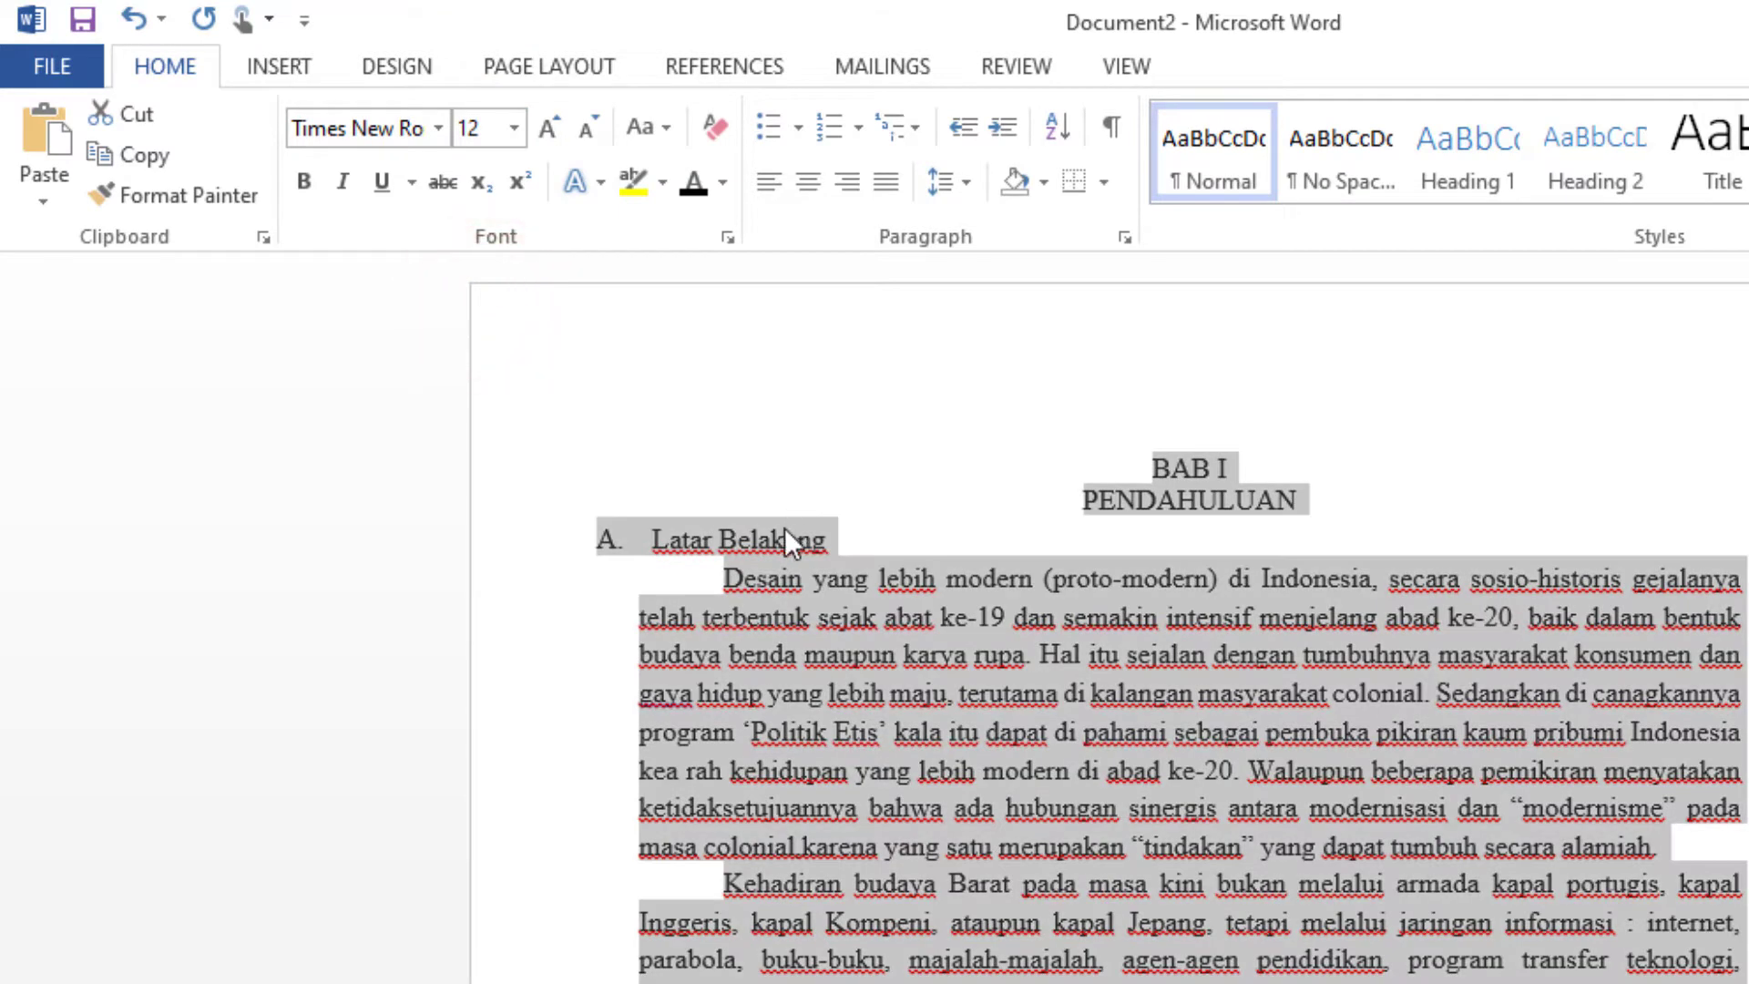
pyautogui.click(723, 184)
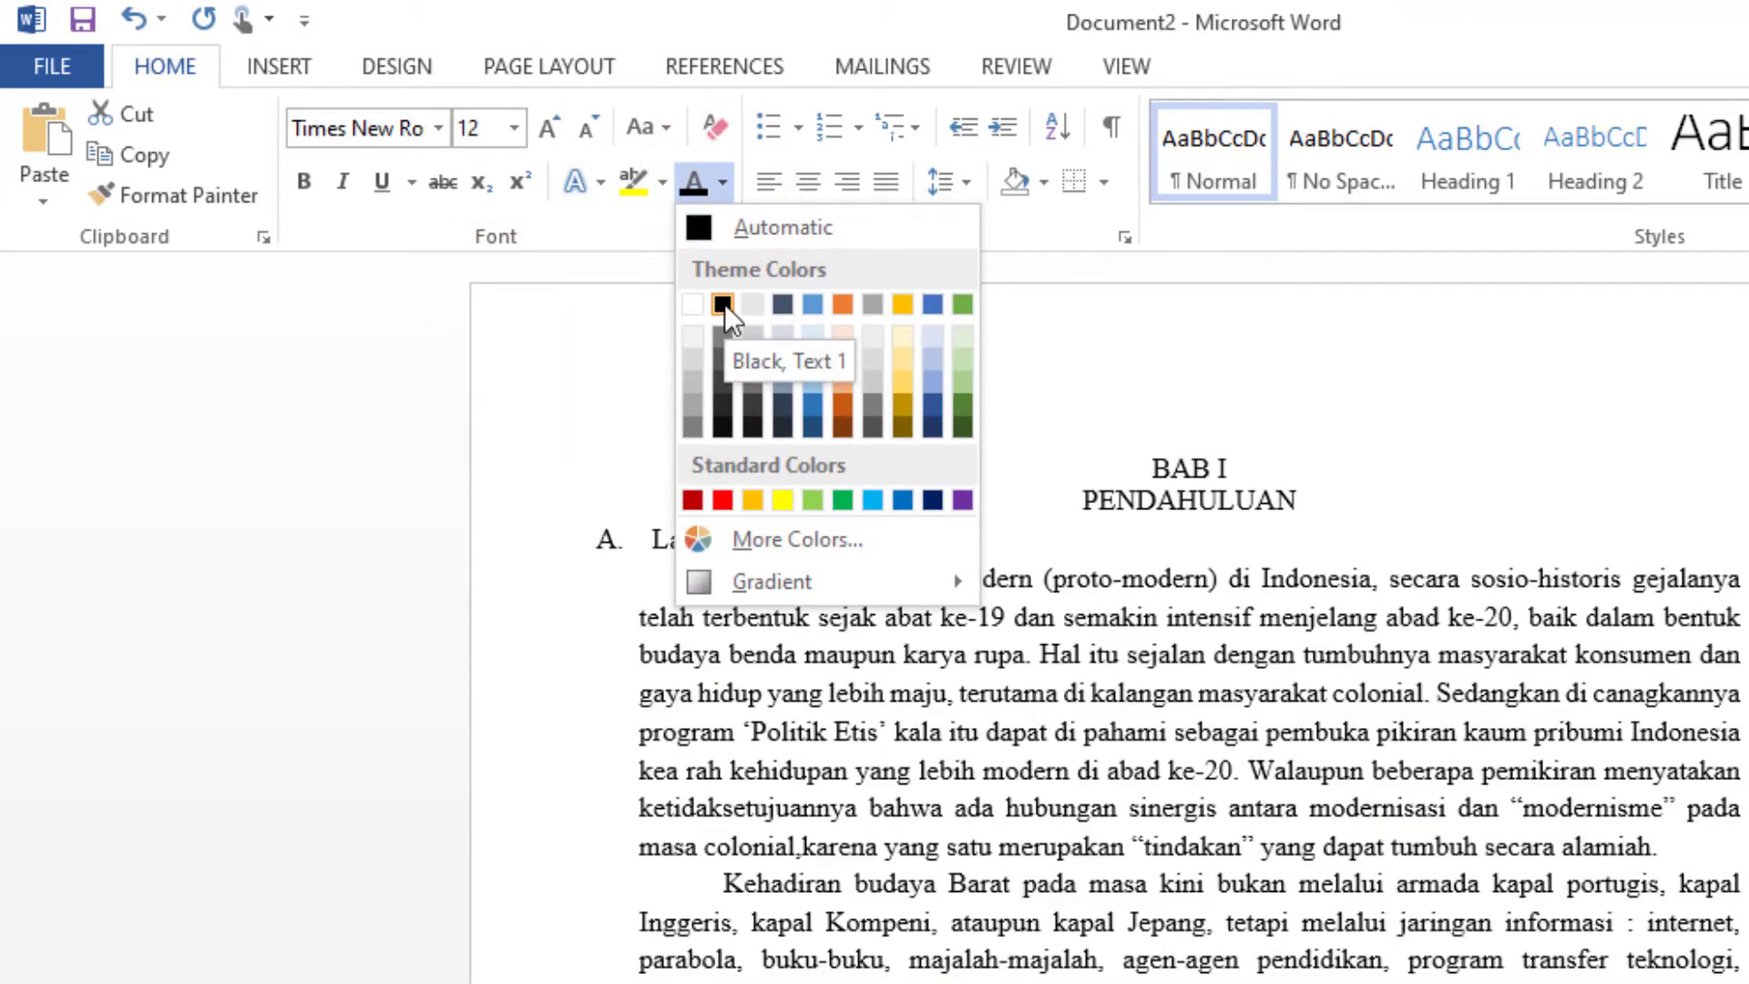
pyautogui.click(724, 303)
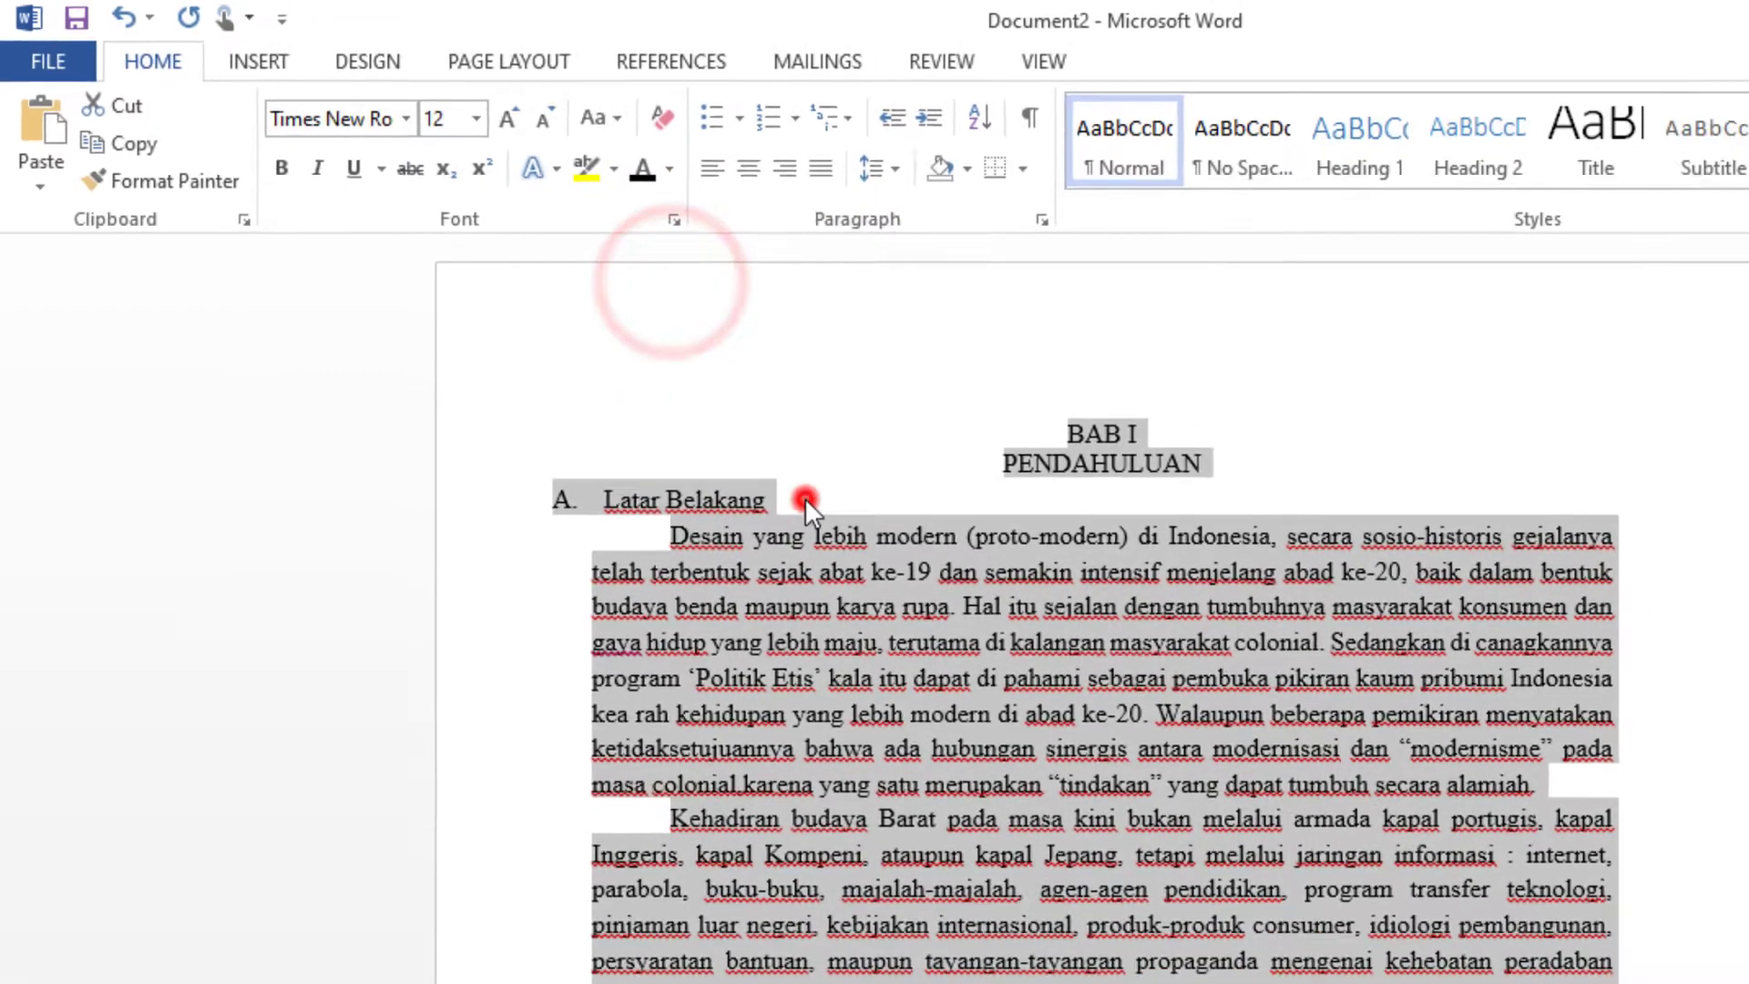
# Step: Deselect the text and scroll through the reformatted article
pyautogui.click(805, 497)
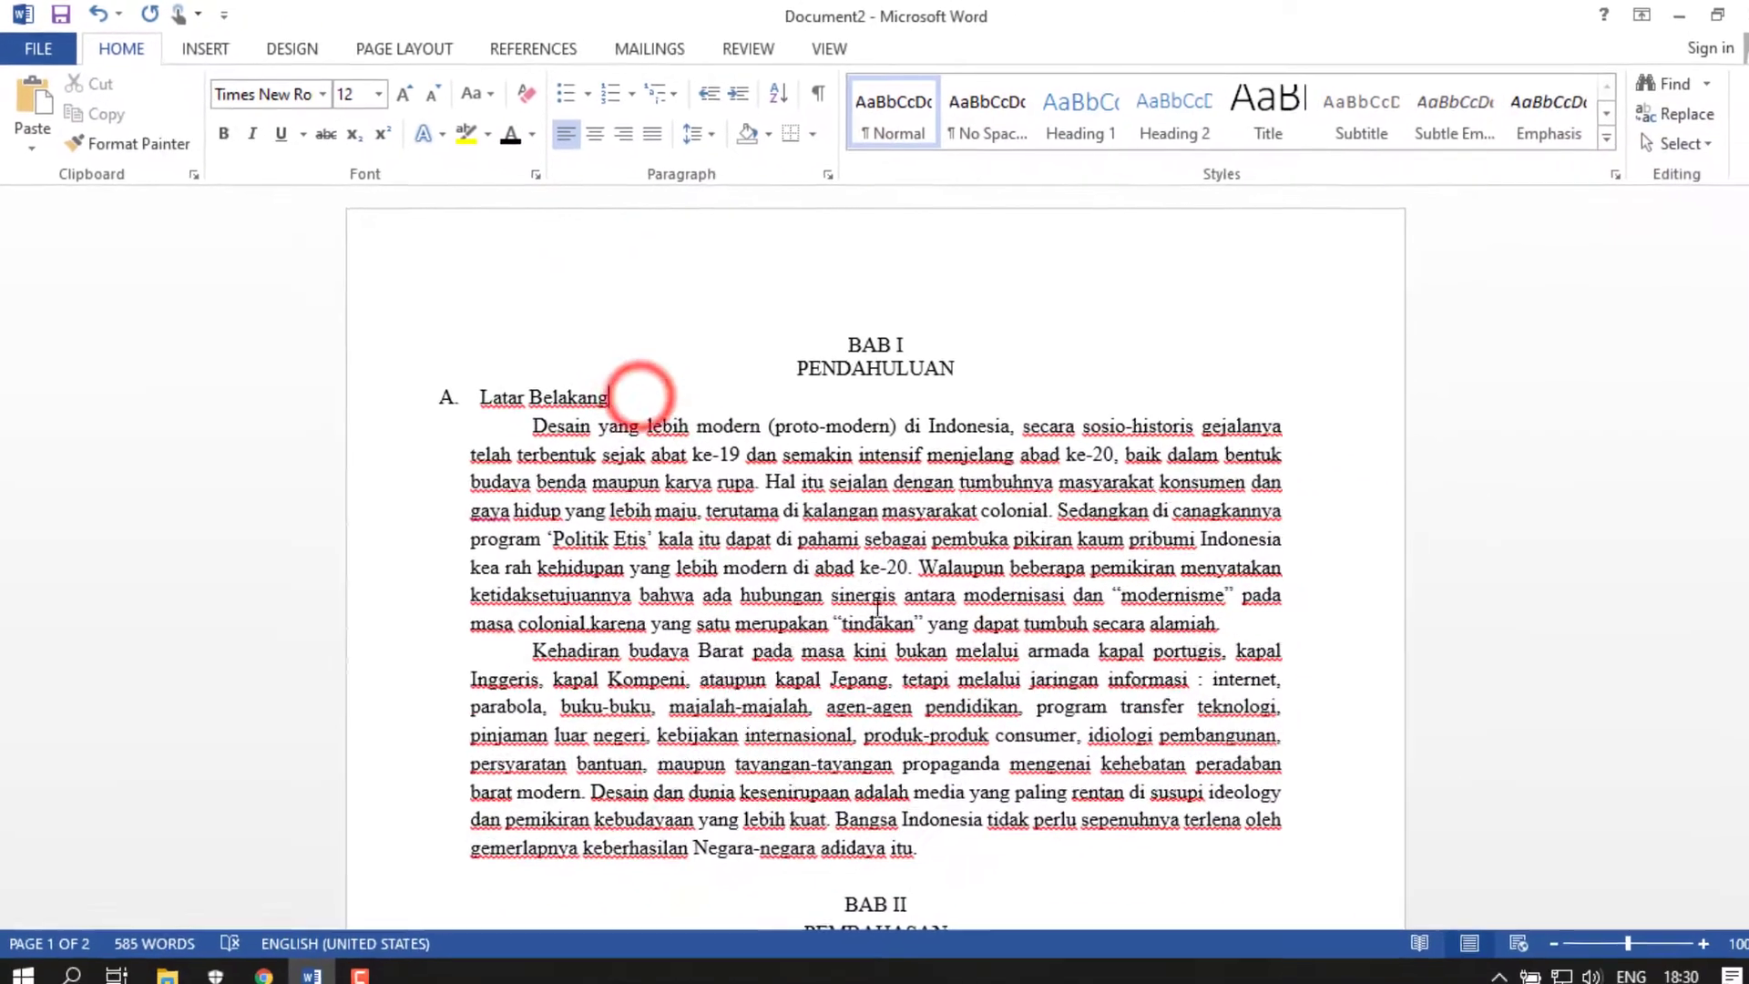
pyautogui.scroll(-2, 836, 665)
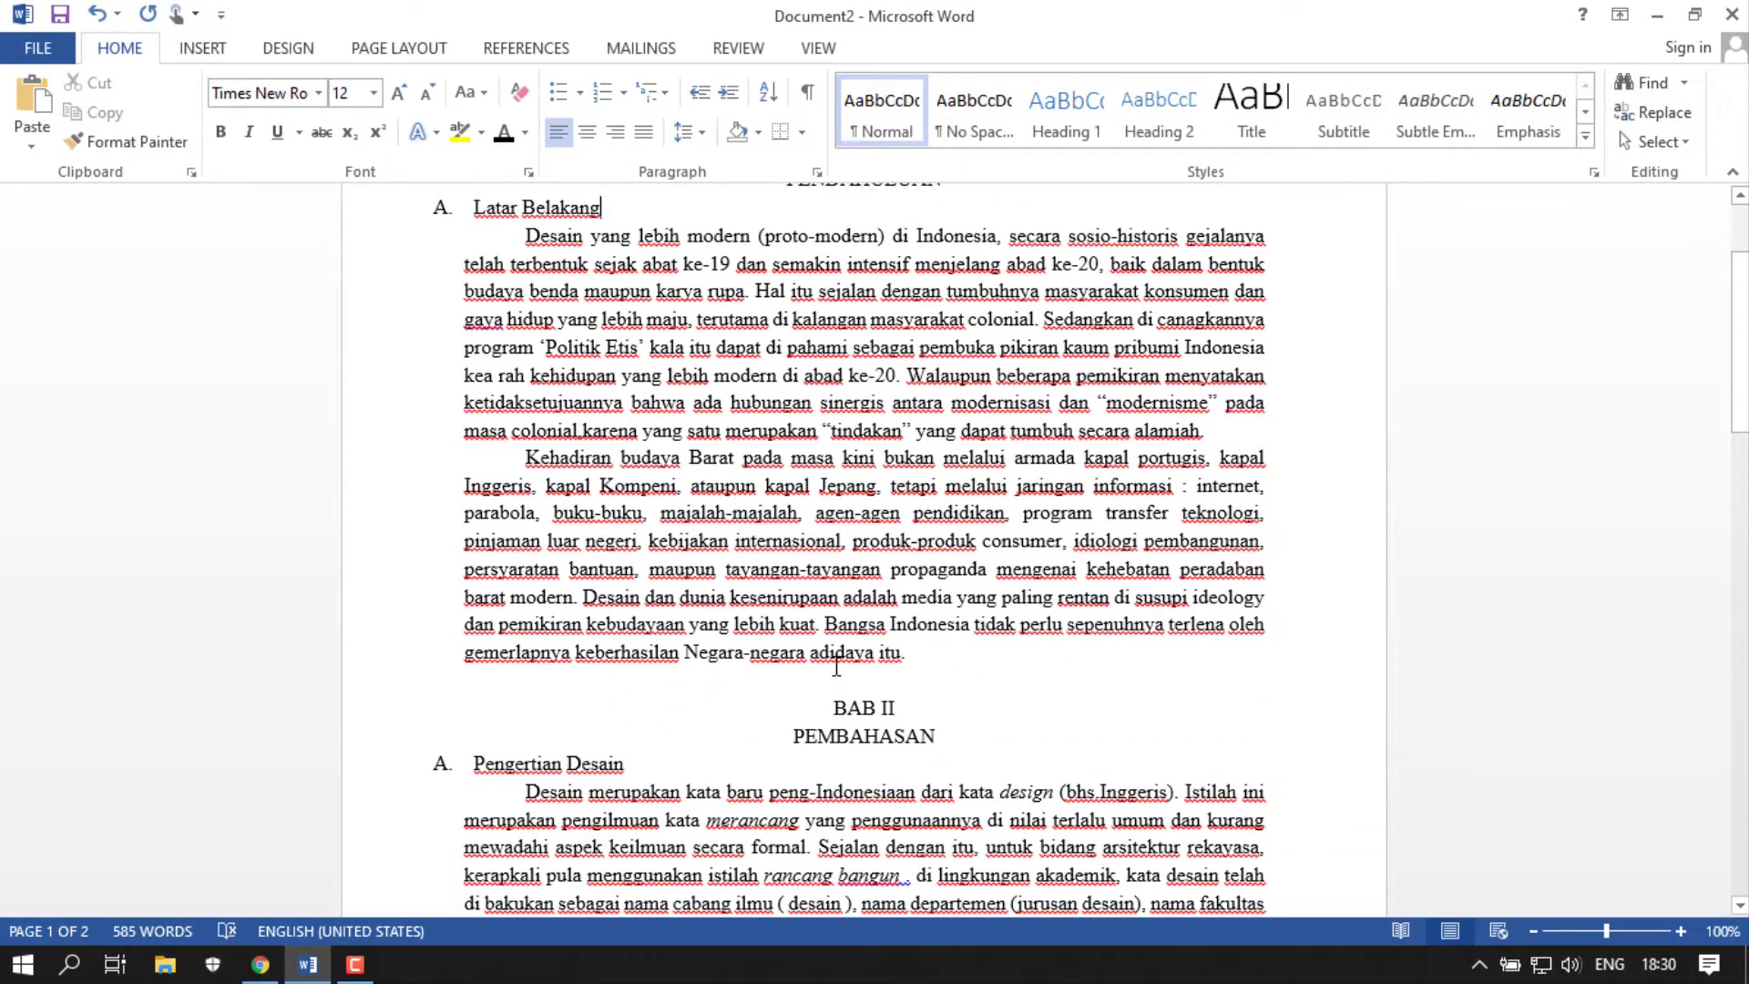
pyautogui.scroll(-2, 836, 666)
pyautogui.scroll(-4, 836, 666)
pyautogui.scroll(-3, 836, 666)
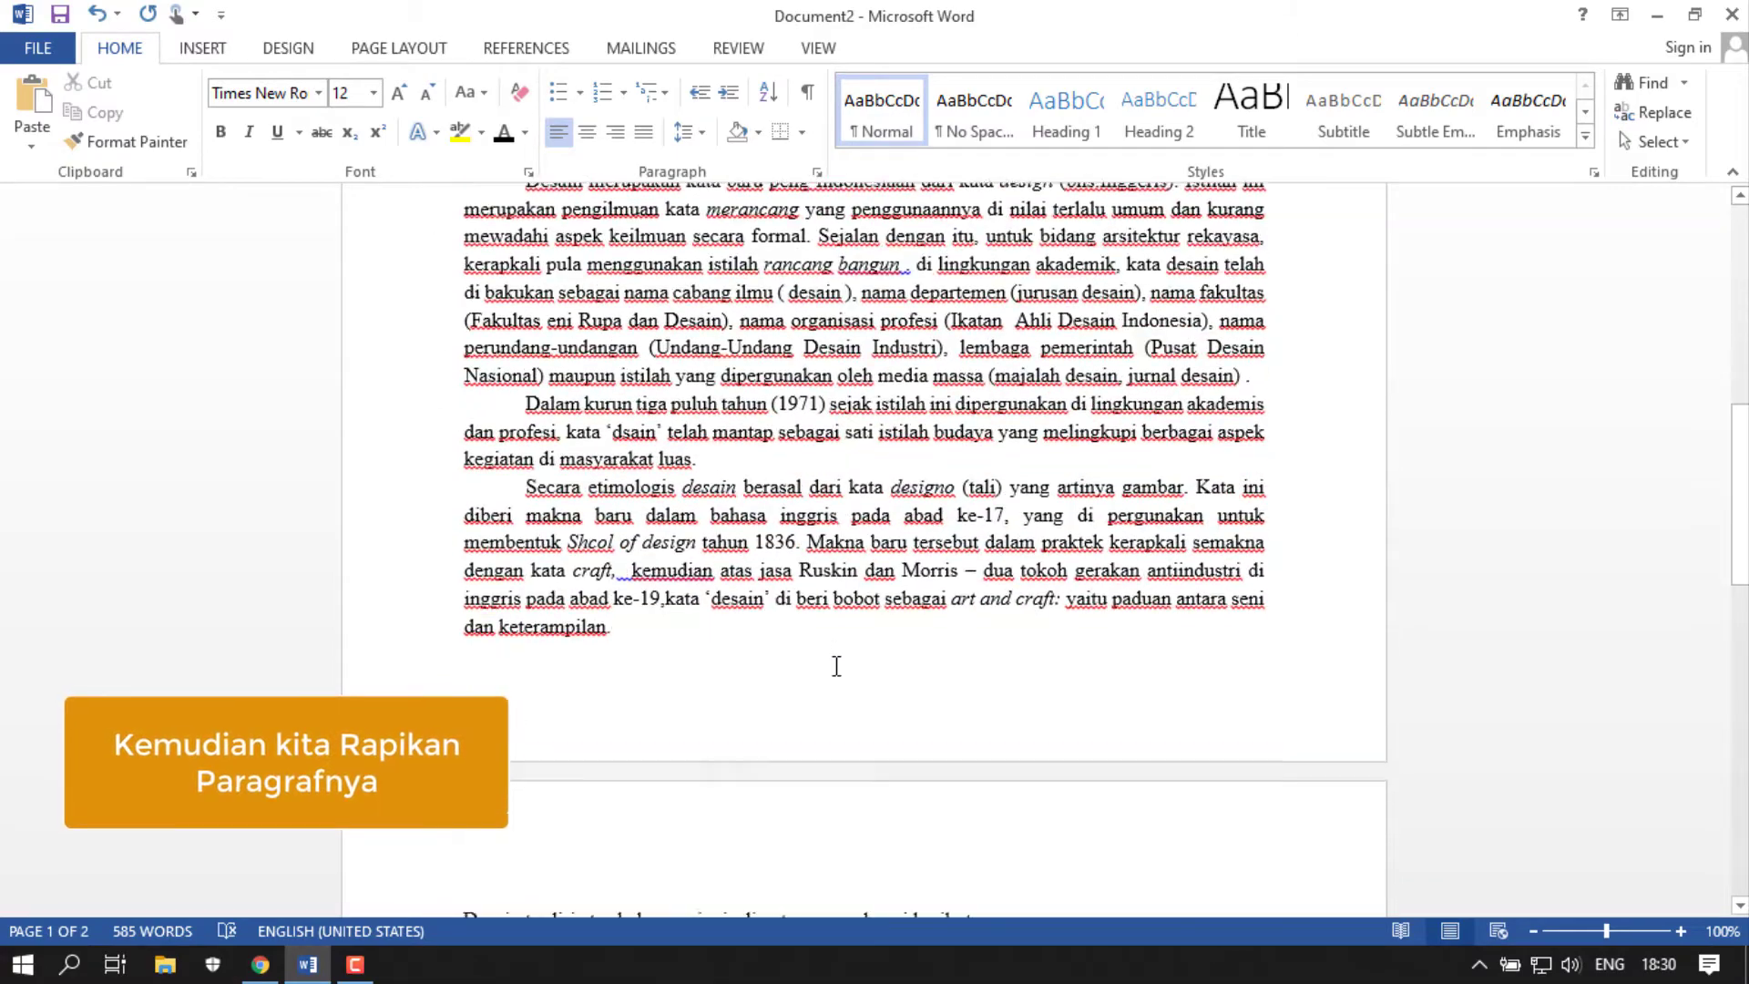
pyautogui.scroll(-8, 836, 666)
pyautogui.scroll(-6, 836, 666)
pyautogui.scroll(-4, 836, 666)
pyautogui.scroll(4, 840, 671)
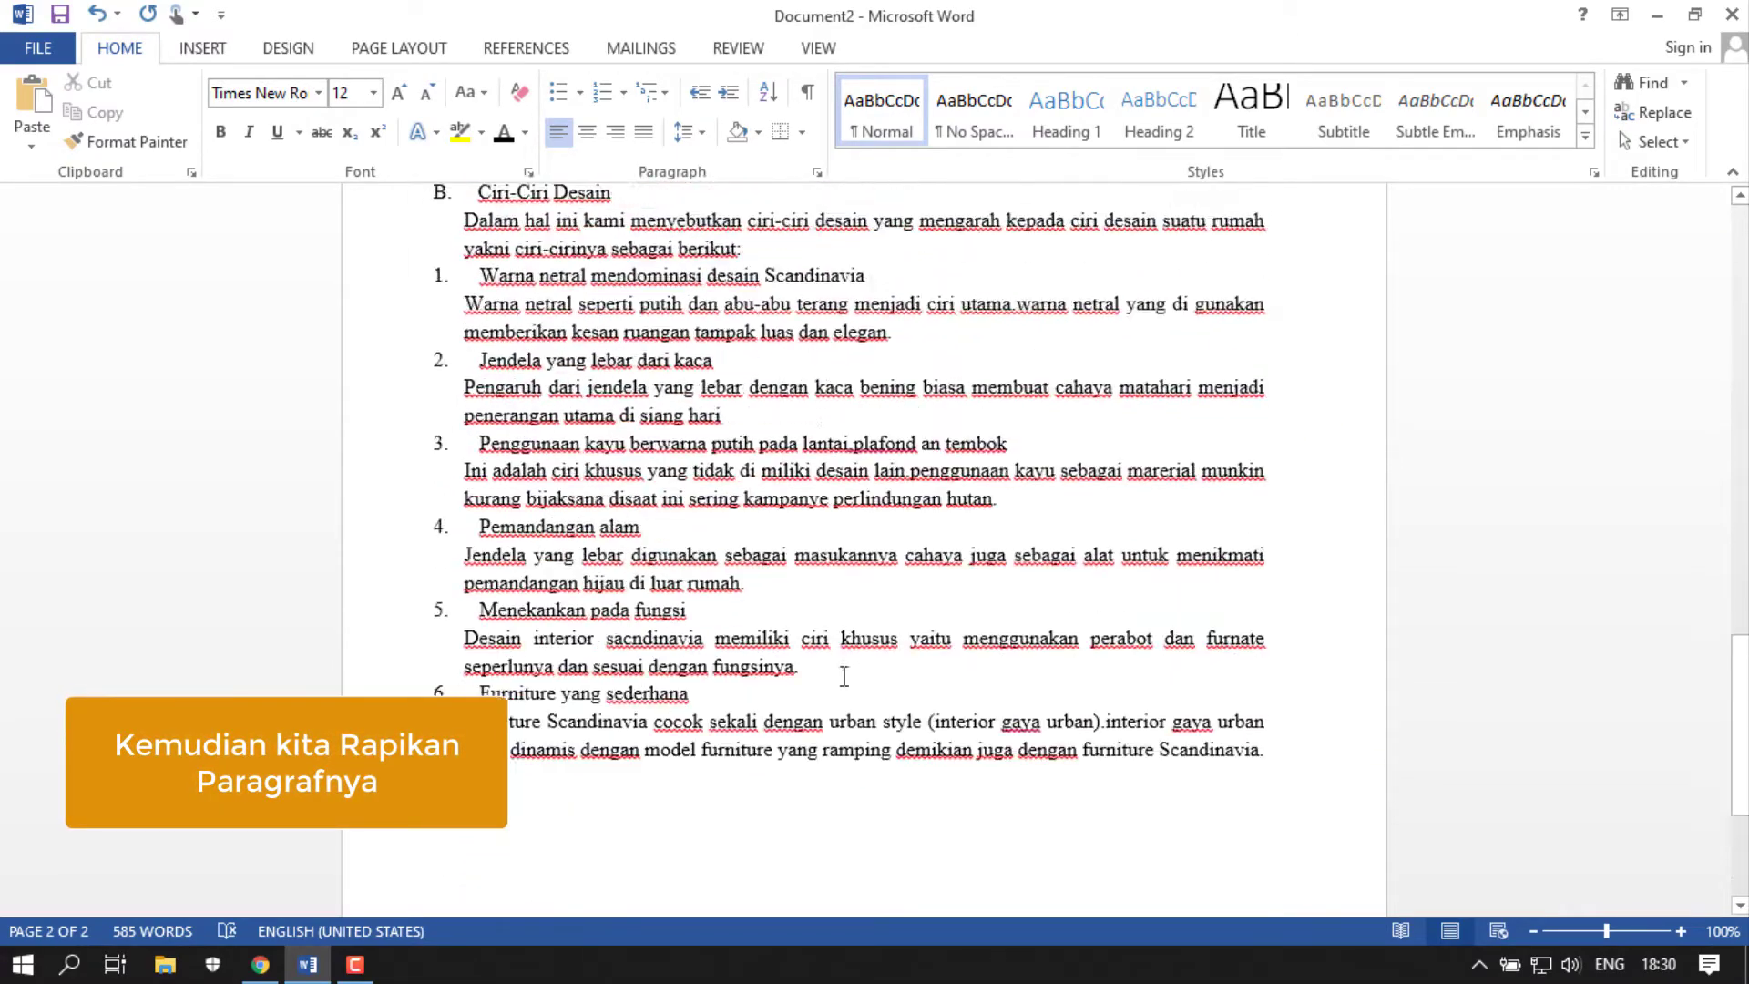
pyautogui.scroll(4, 844, 675)
pyautogui.scroll(4, 648, 699)
pyautogui.scroll(3, 648, 699)
pyautogui.scroll(4, 648, 700)
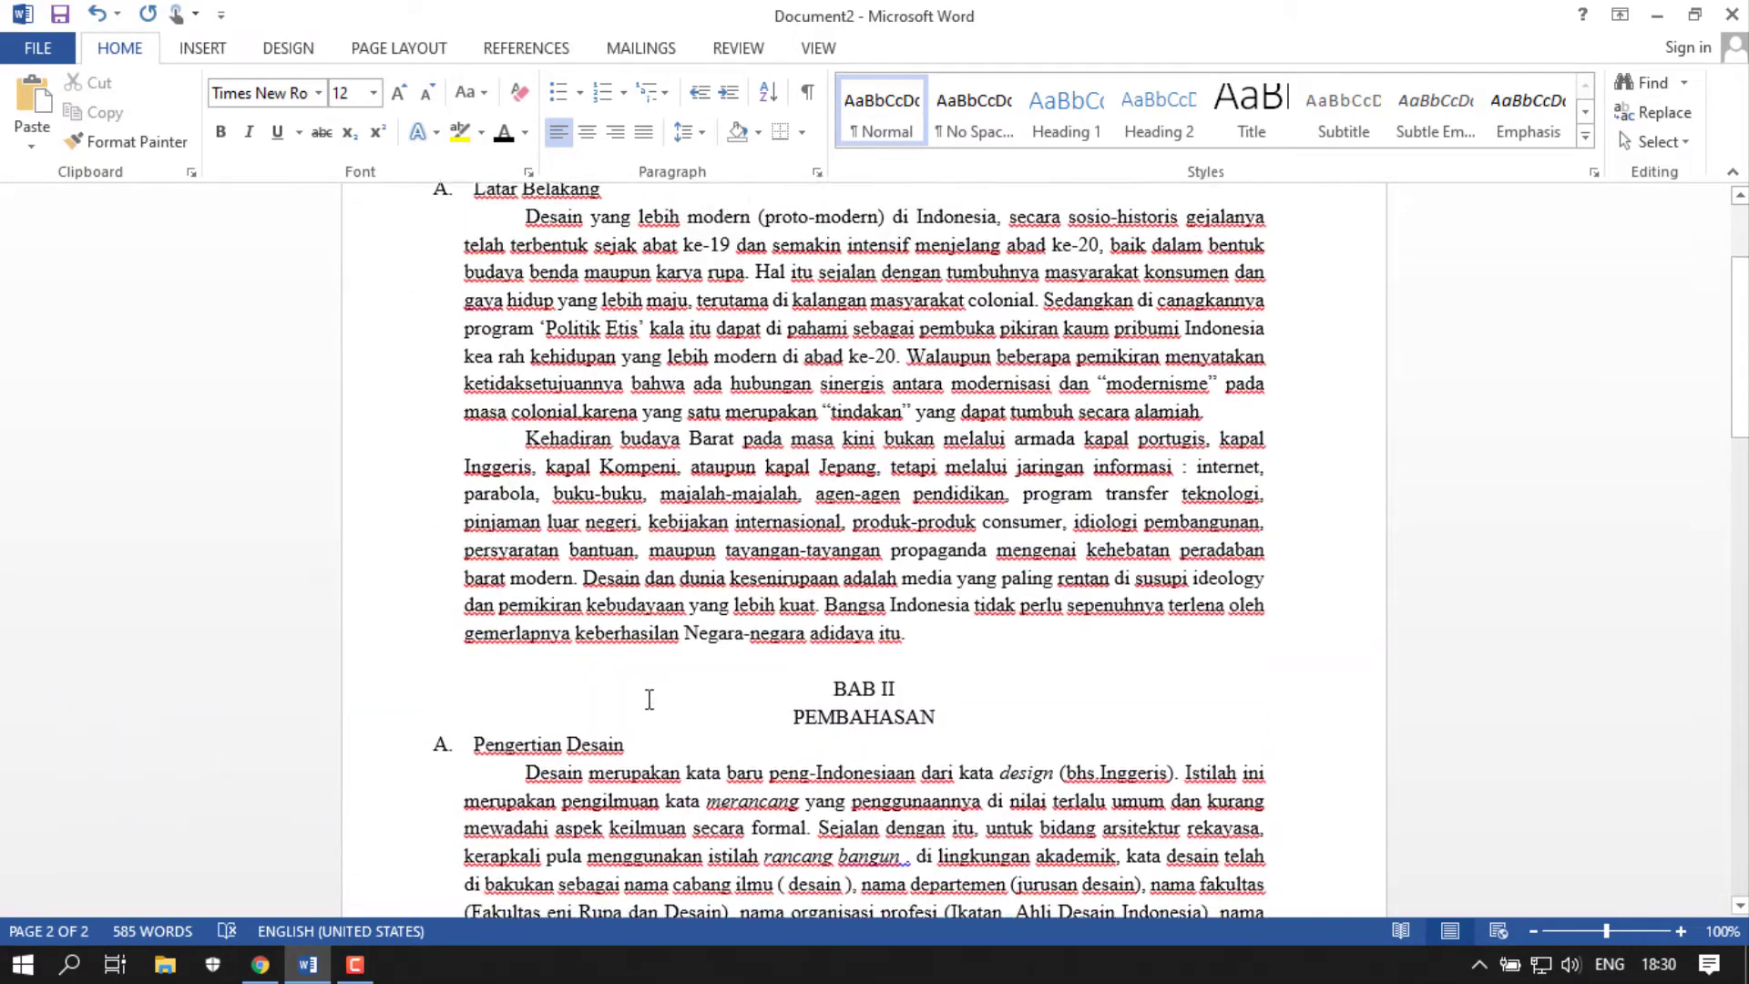
pyautogui.scroll(3, 648, 699)
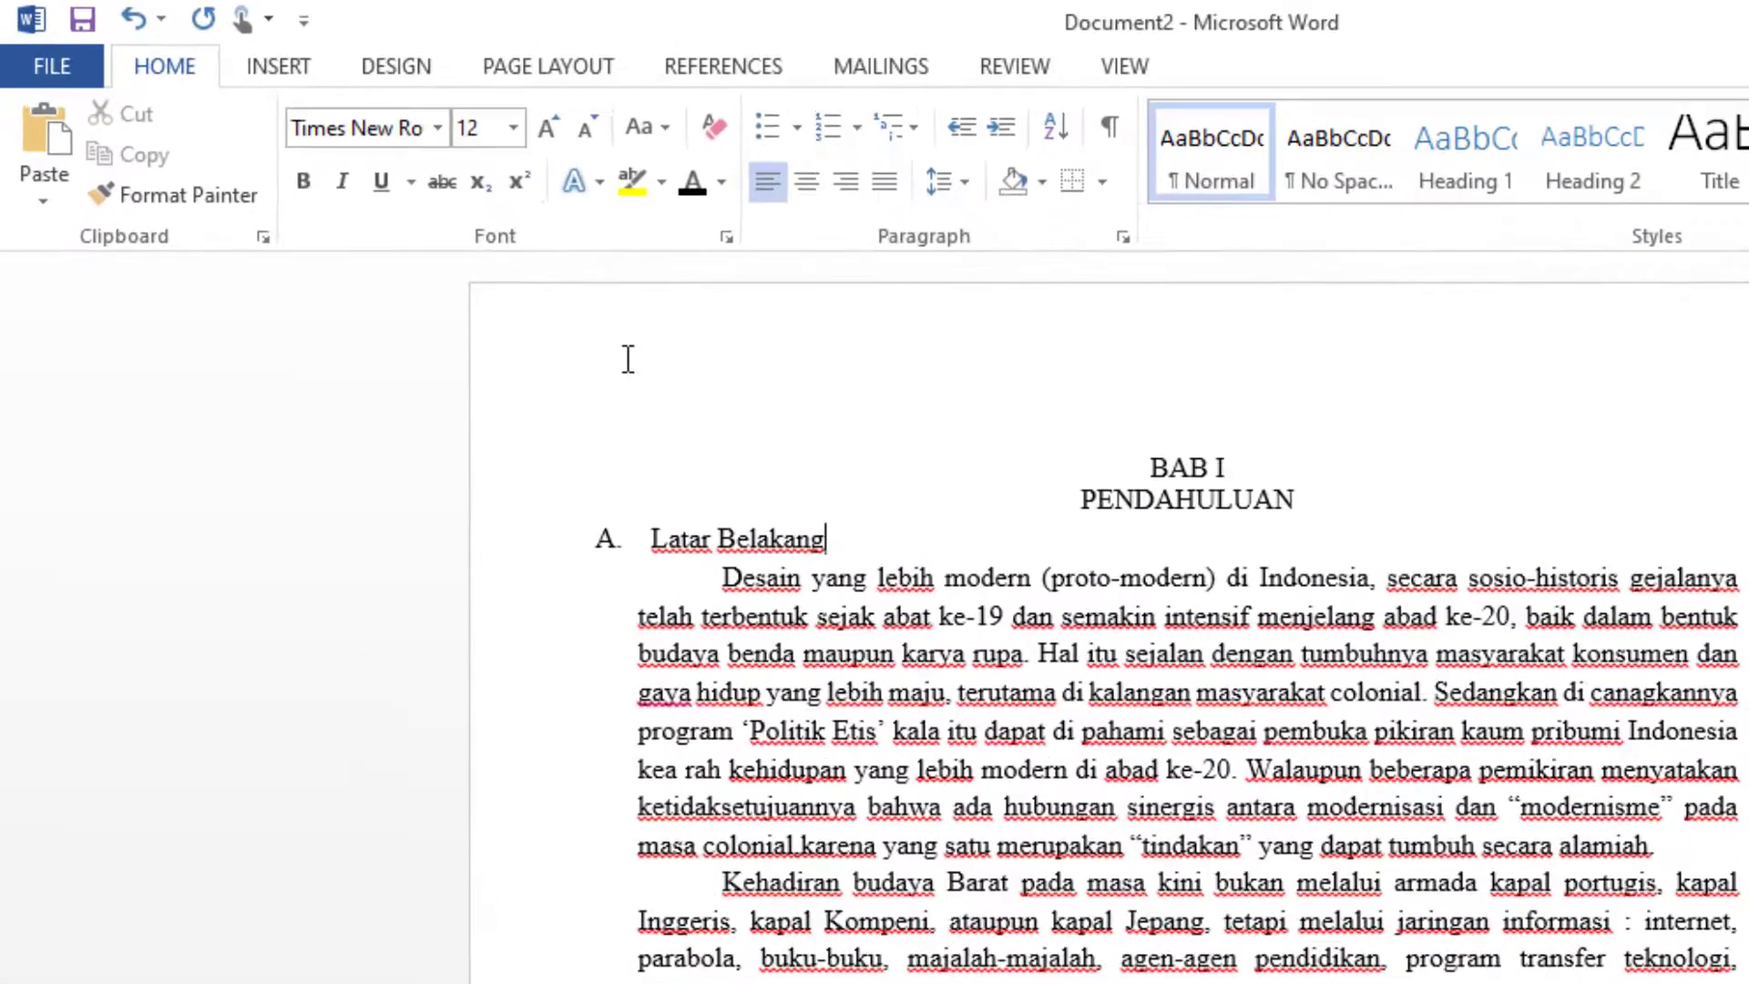
# Step: Set the paper size to A4 and select the BAB I PENDAHULUAN title
pyautogui.click(729, 88)
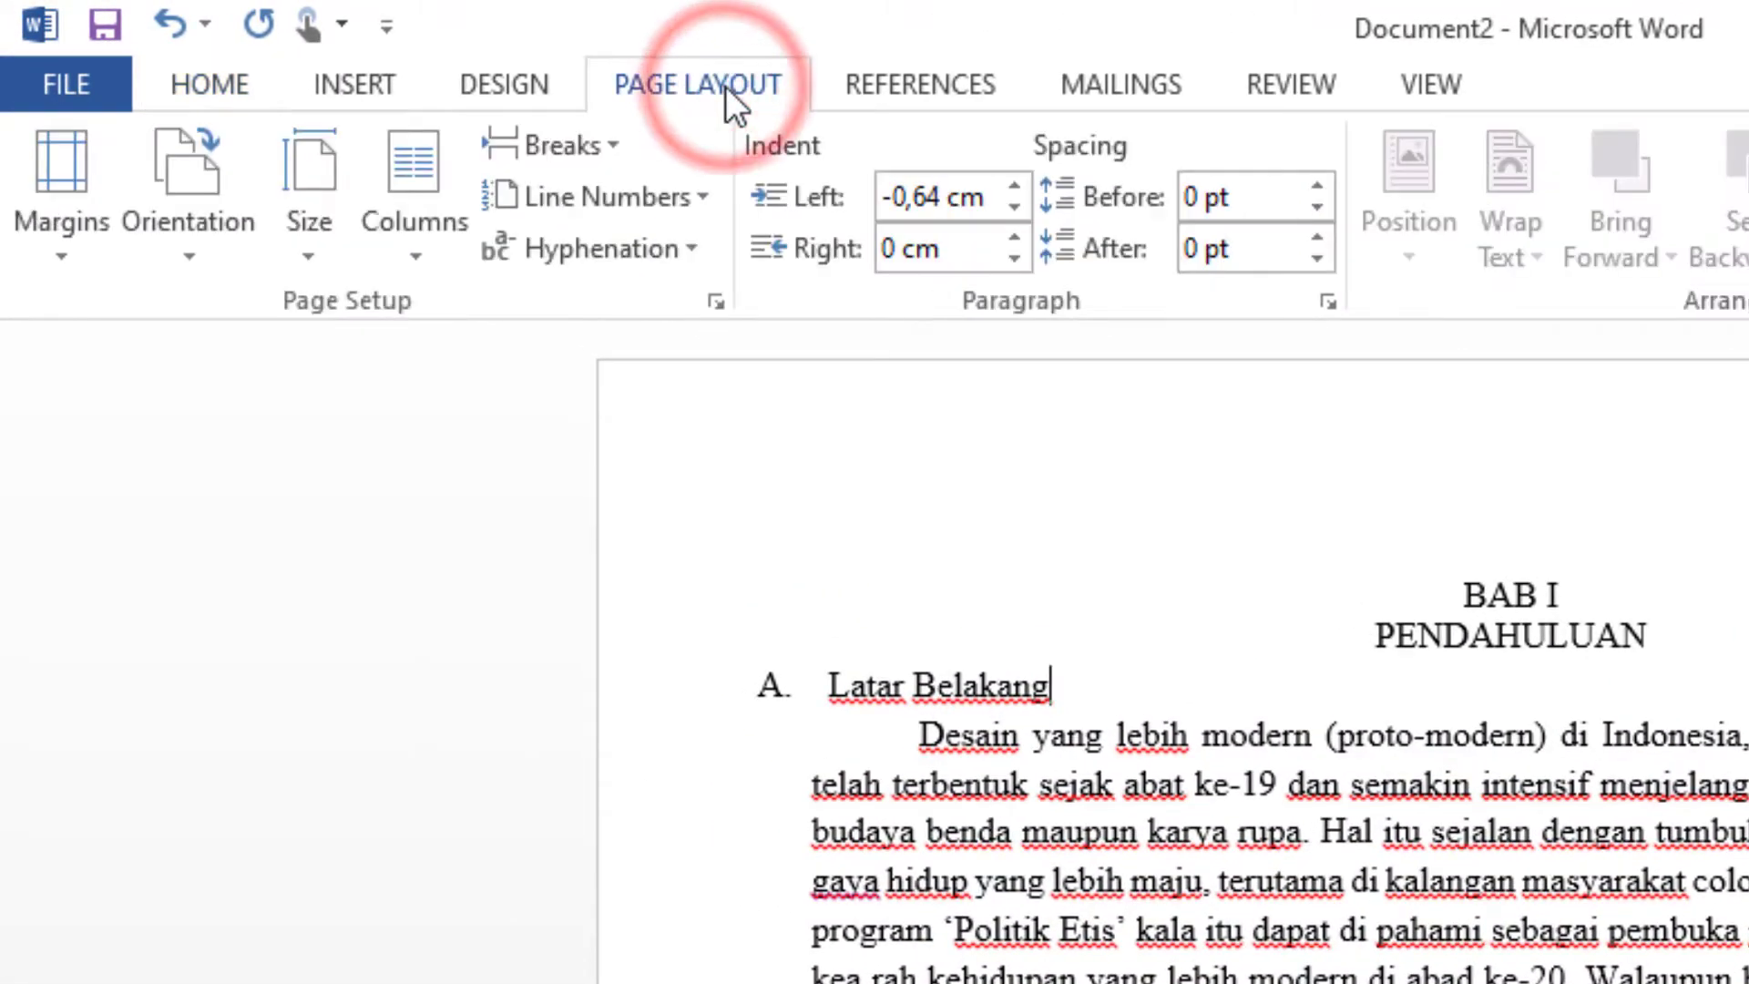
pyautogui.click(314, 245)
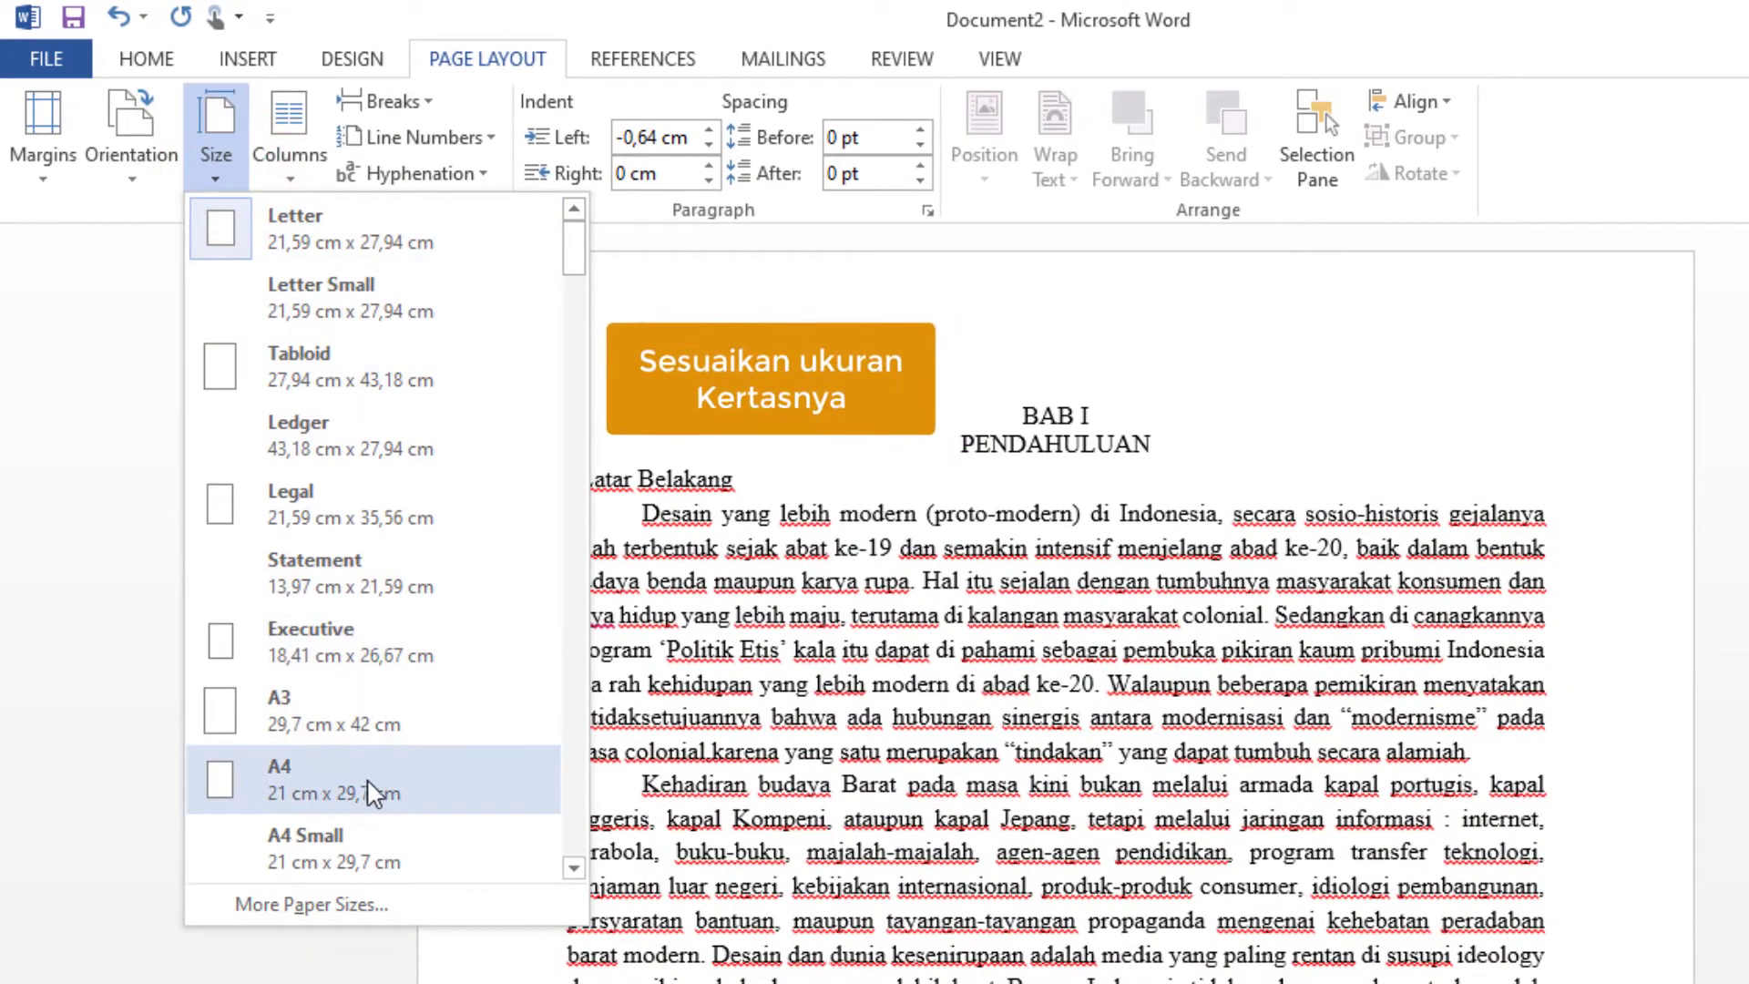
pyautogui.click(426, 779)
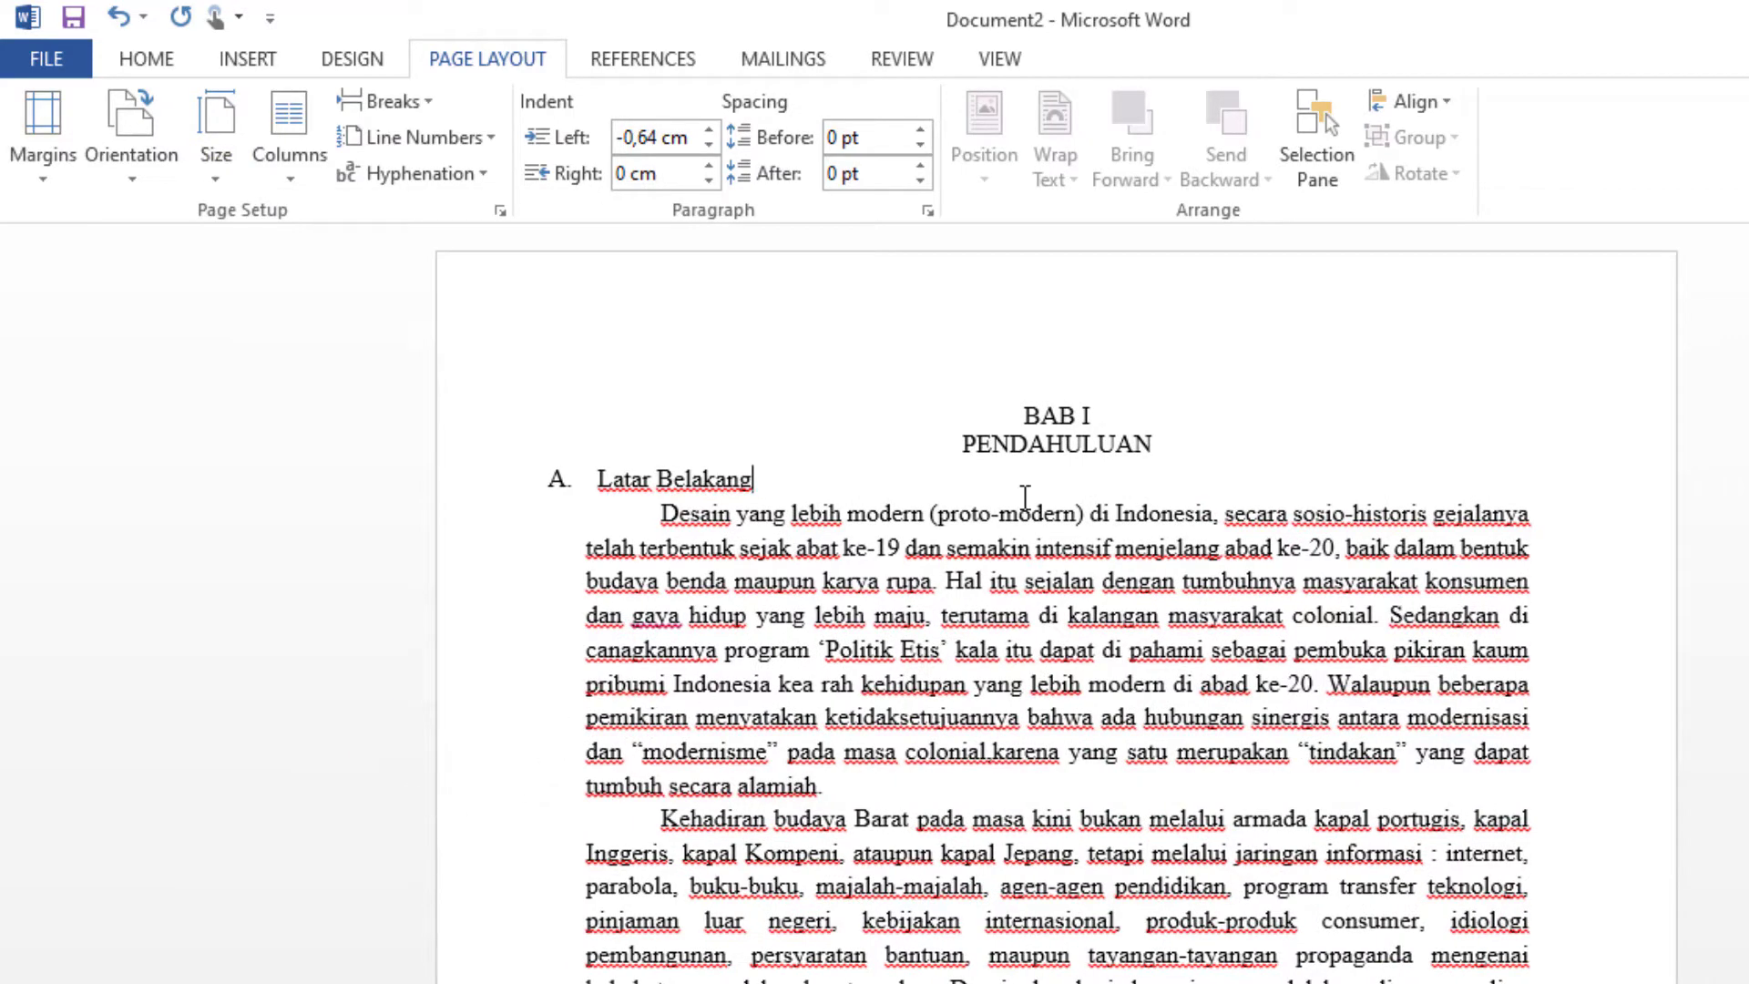
pyautogui.tripleClick(1164, 443)
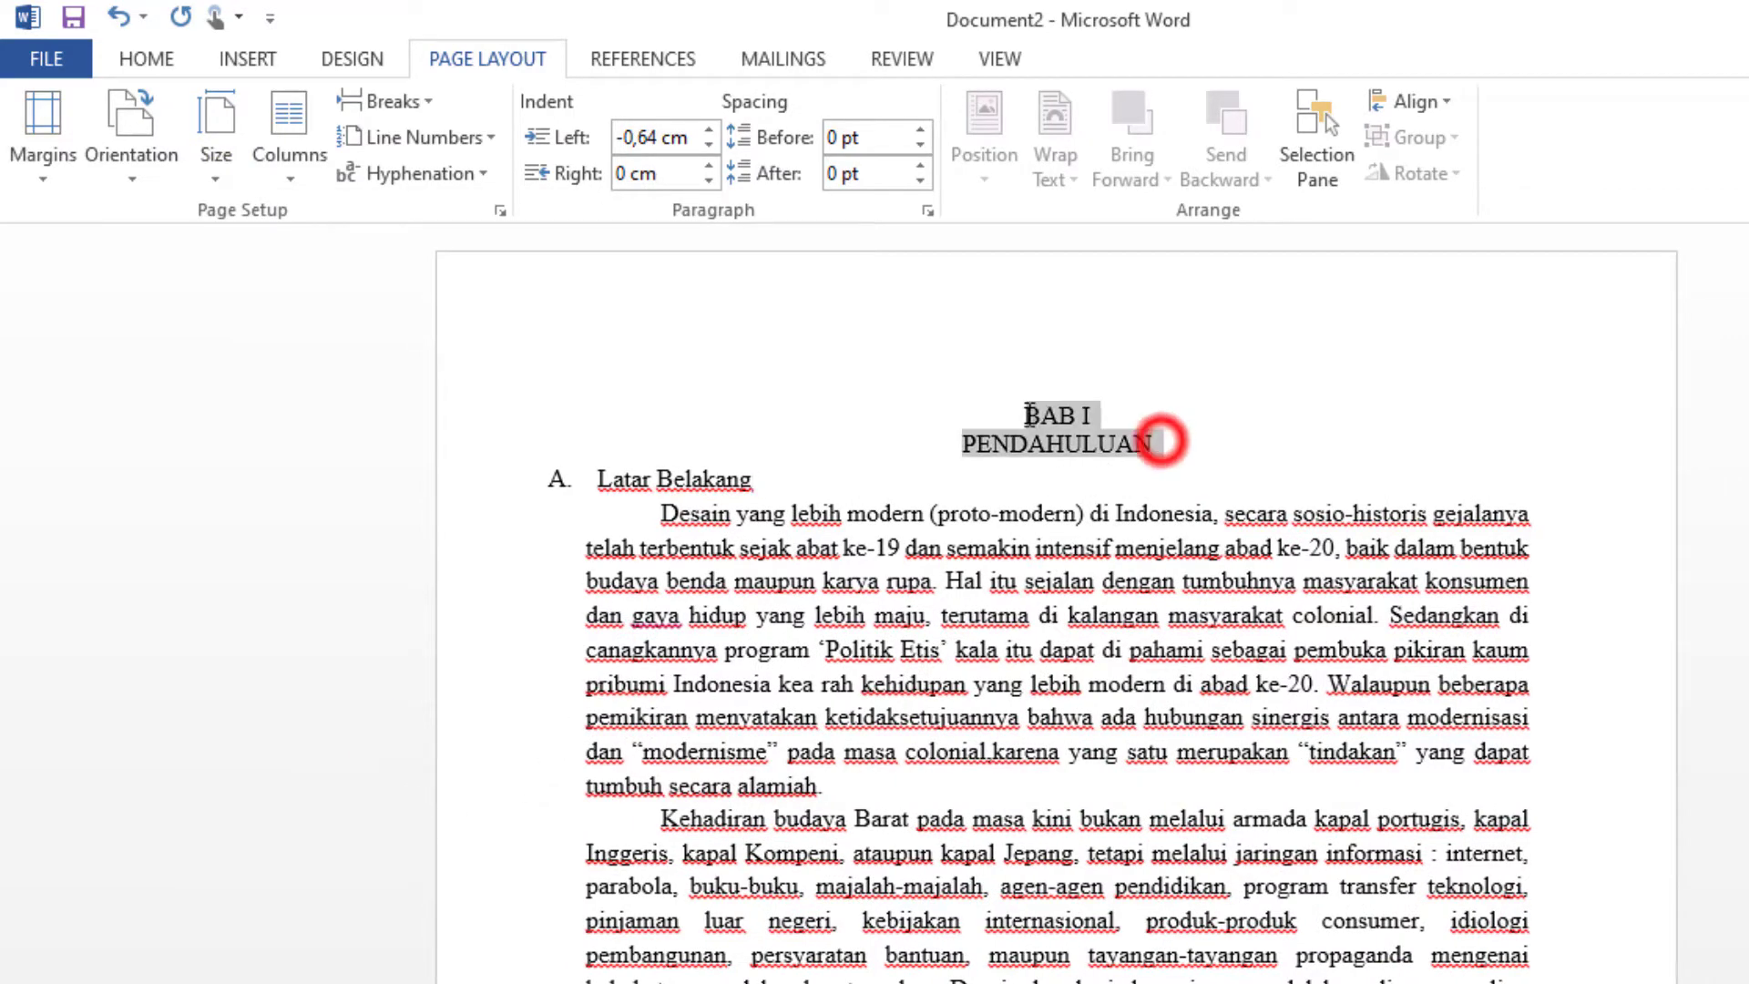
# Step: Make BAB I PENDAHULUAN bold and add a blank line below it
pyautogui.click(141, 58)
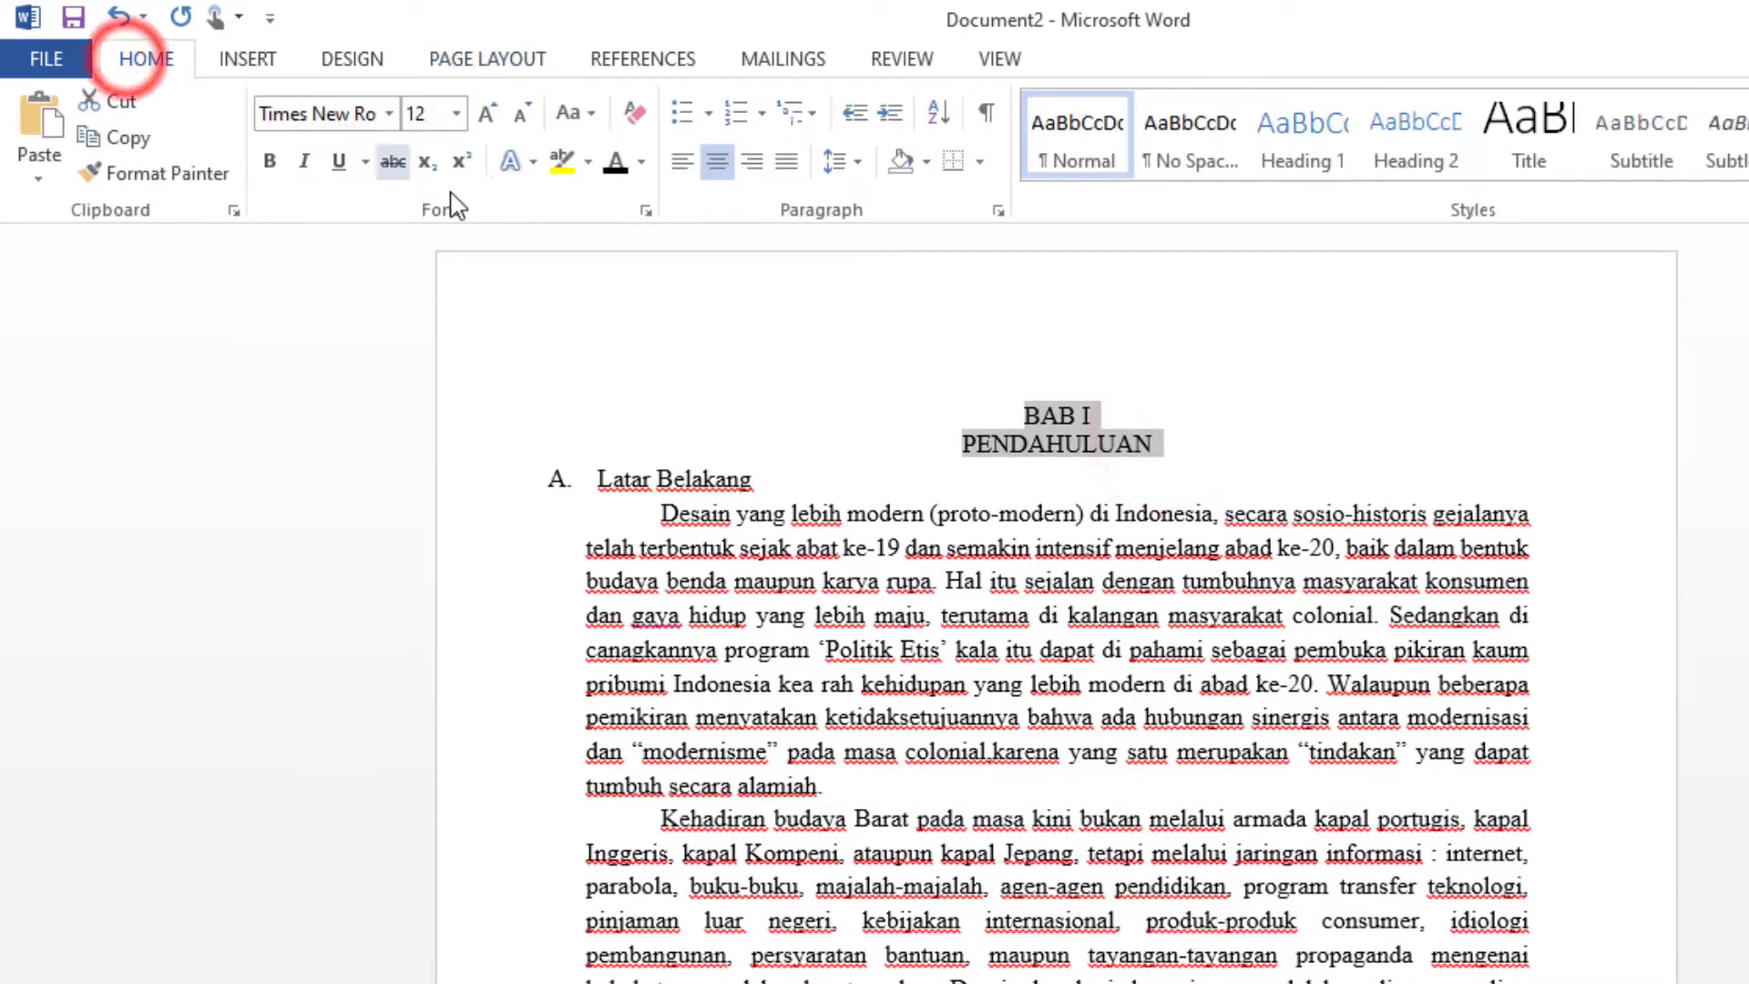
pyautogui.click(274, 164)
pyautogui.click(1175, 444)
pyautogui.press('Return')
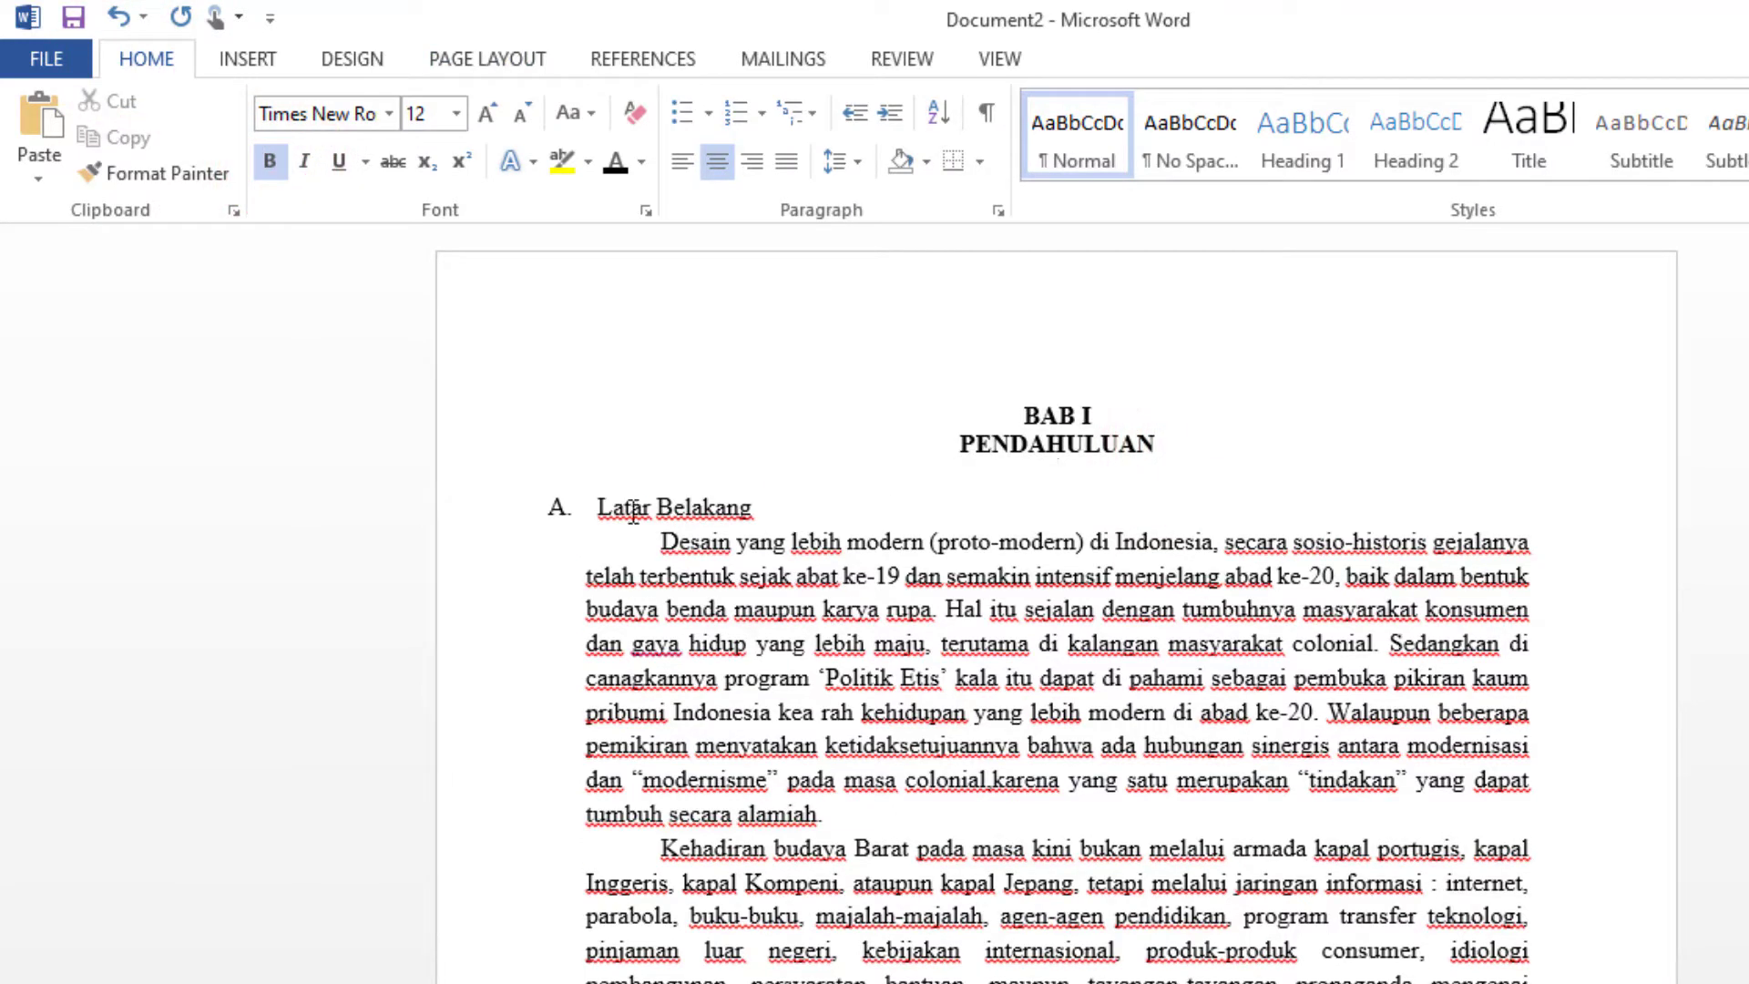
# Step: Apply A. B. C. lettering to the Latar Belakang subheading
pyautogui.click(593, 505)
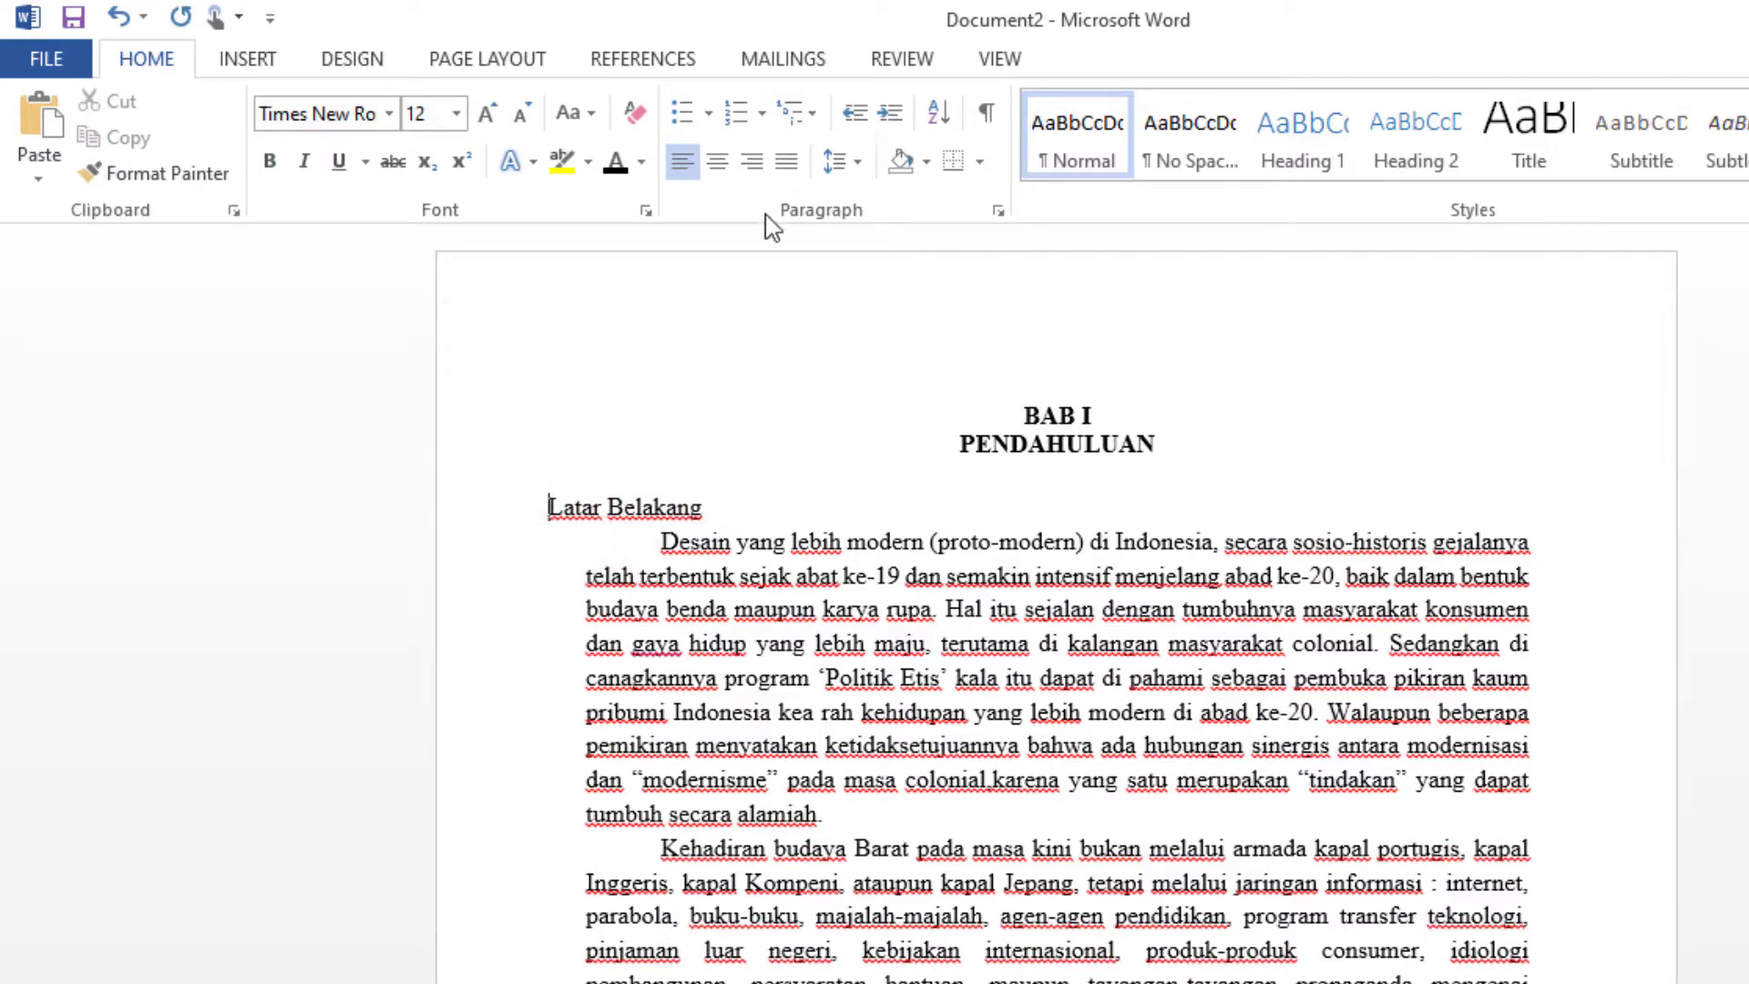
pyautogui.click(765, 119)
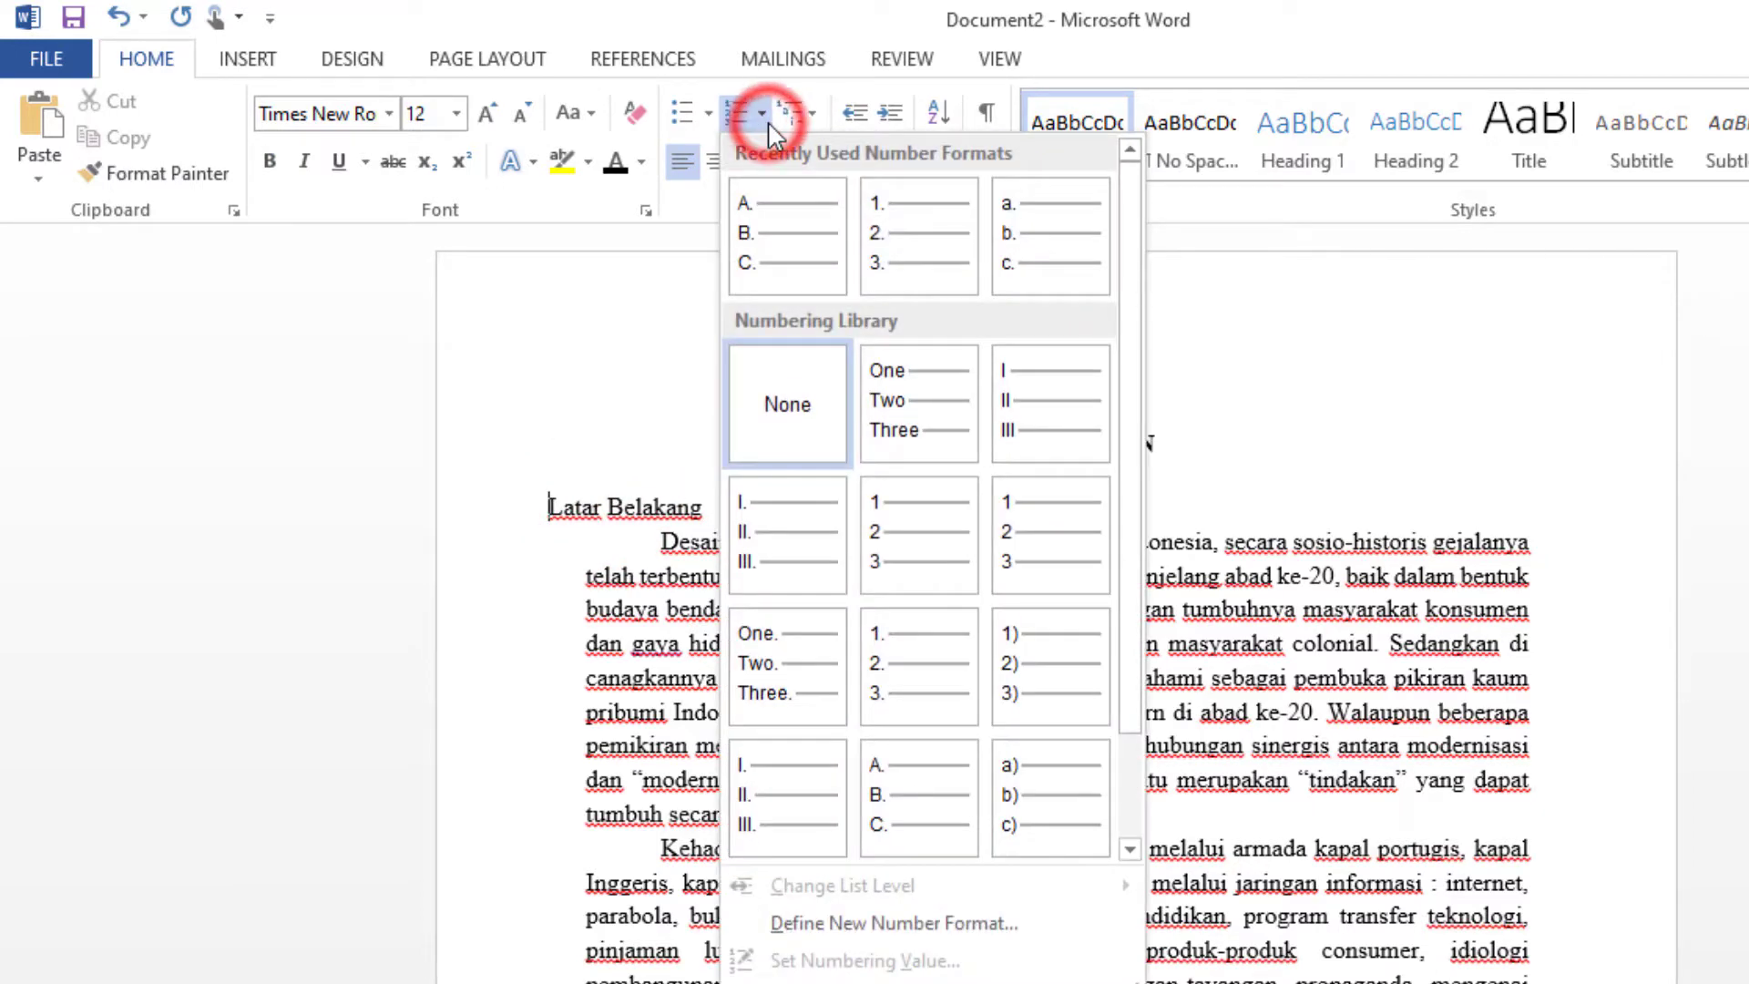
pyautogui.click(911, 782)
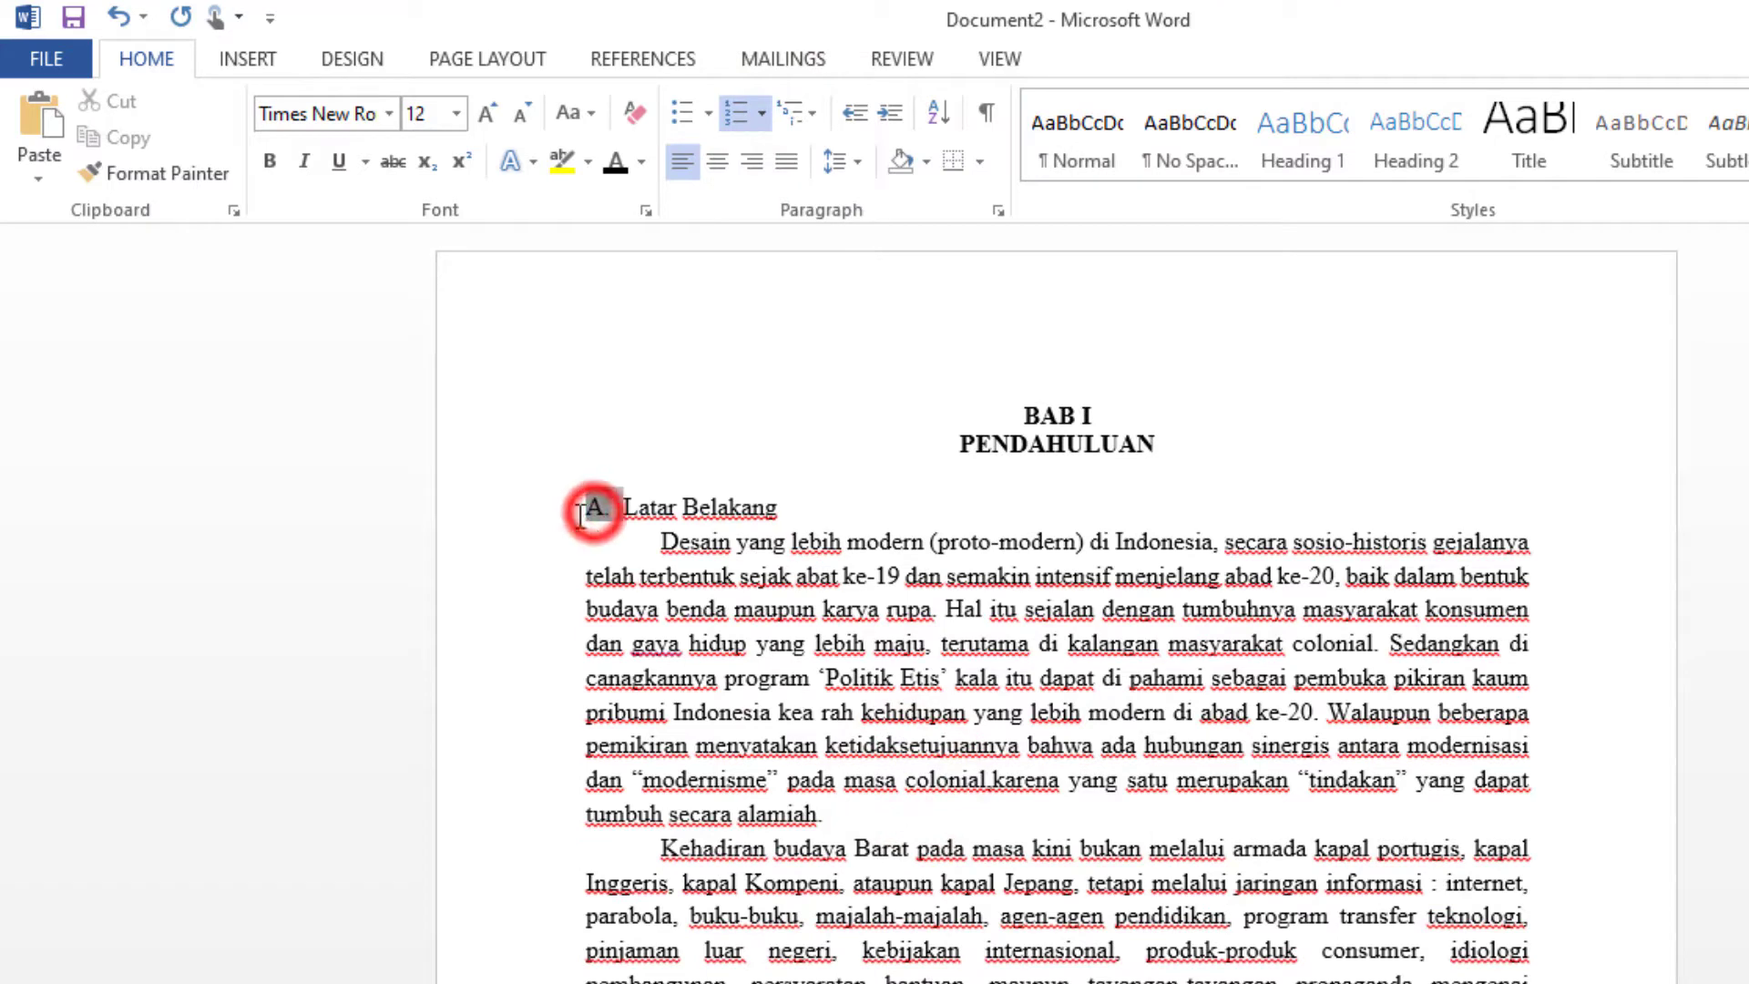
pyautogui.click(796, 515)
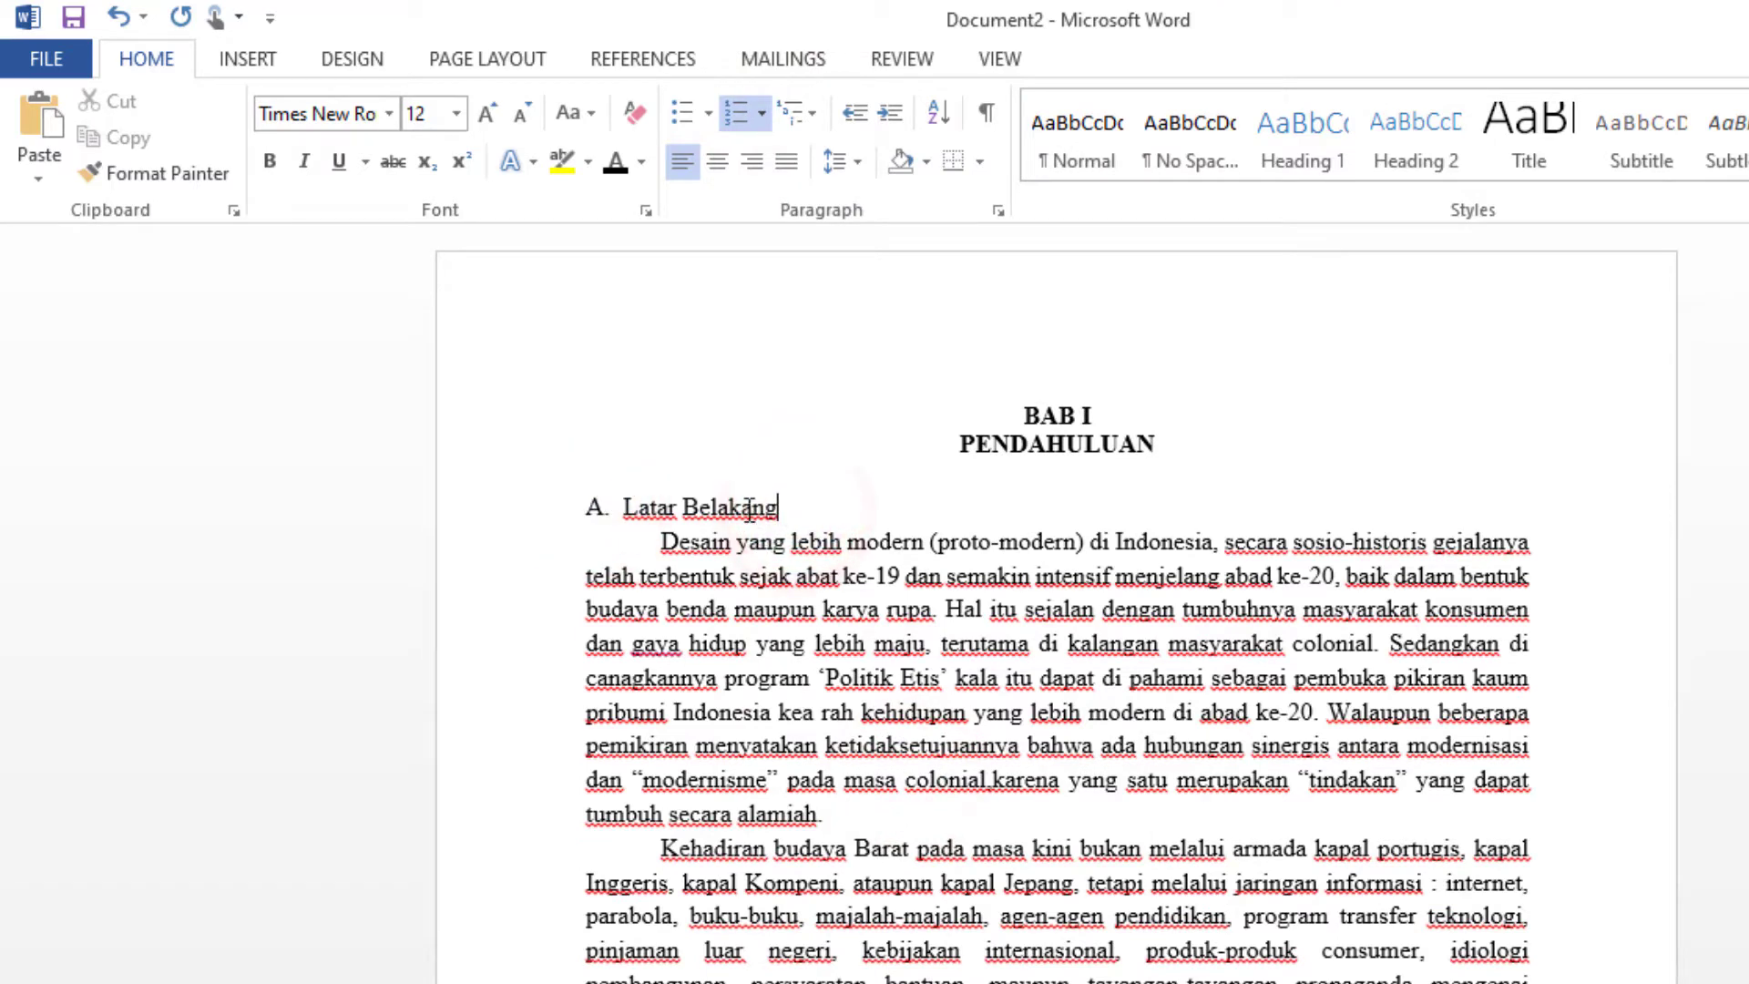
pyautogui.click(1006, 65)
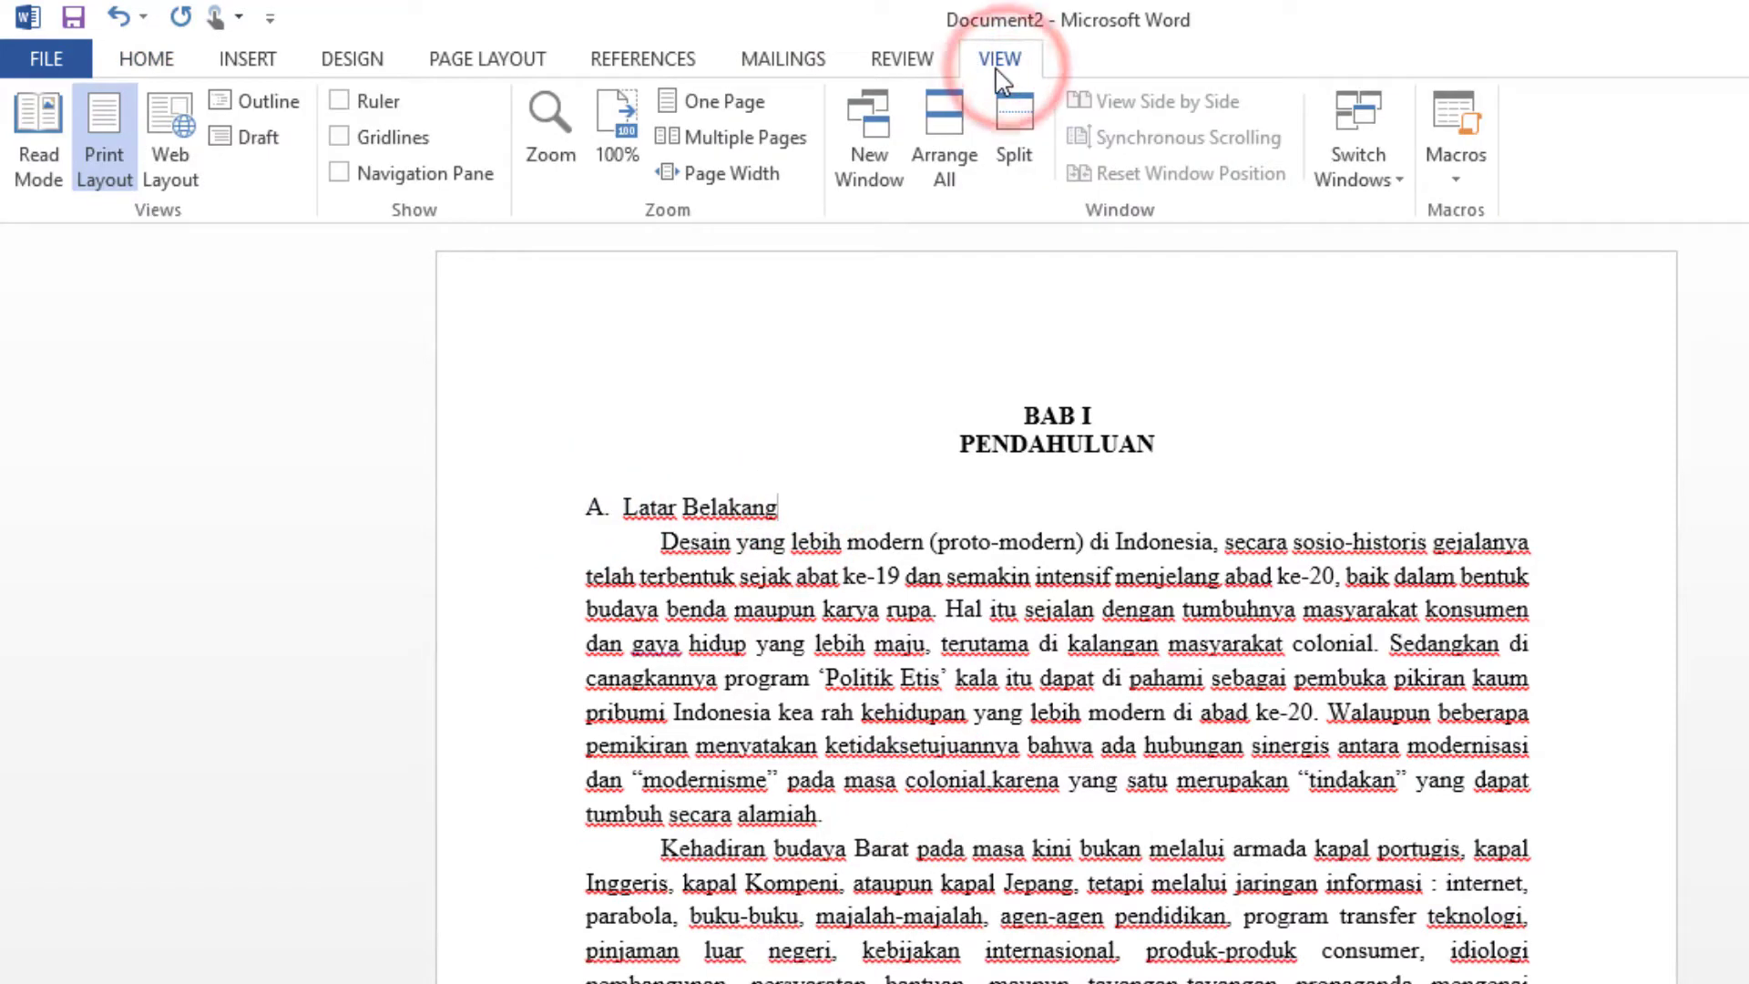
# Step: Turn on the ruler and indent both Latar Belakang paragraphs to align with the subheading text
pyautogui.click(382, 106)
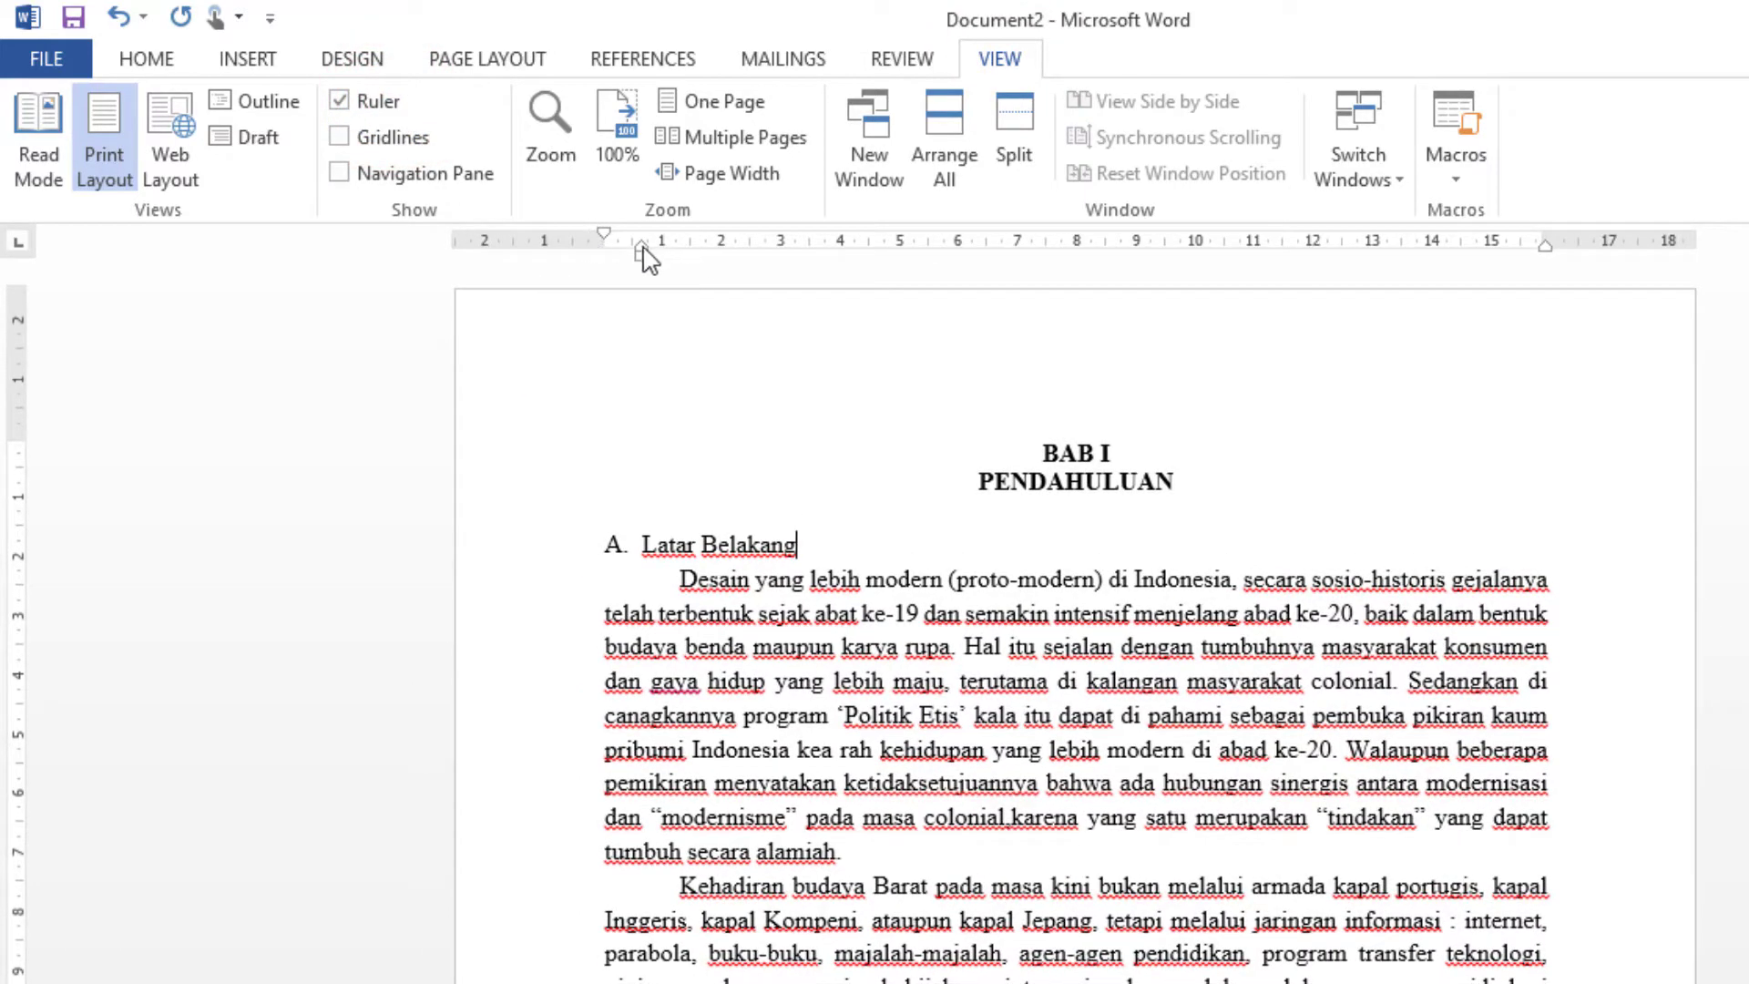
pyautogui.click(146, 58)
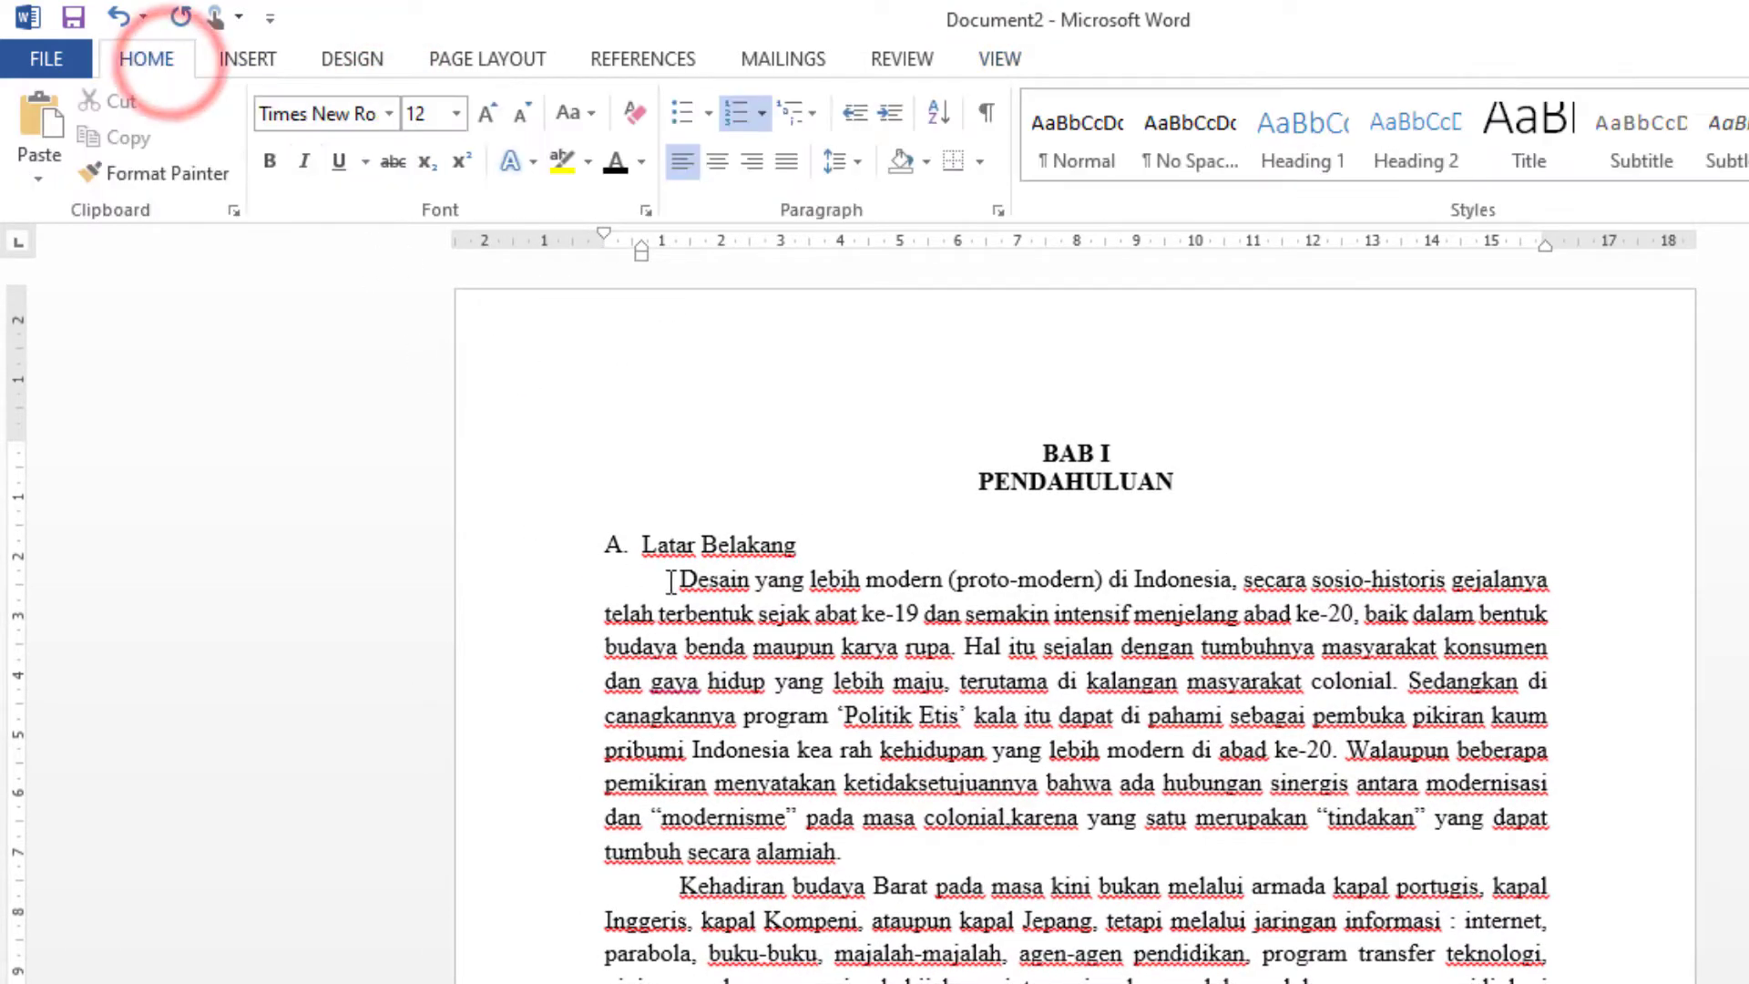
pyautogui.moveTo(674, 579); pyautogui.dragTo(1579, 913)
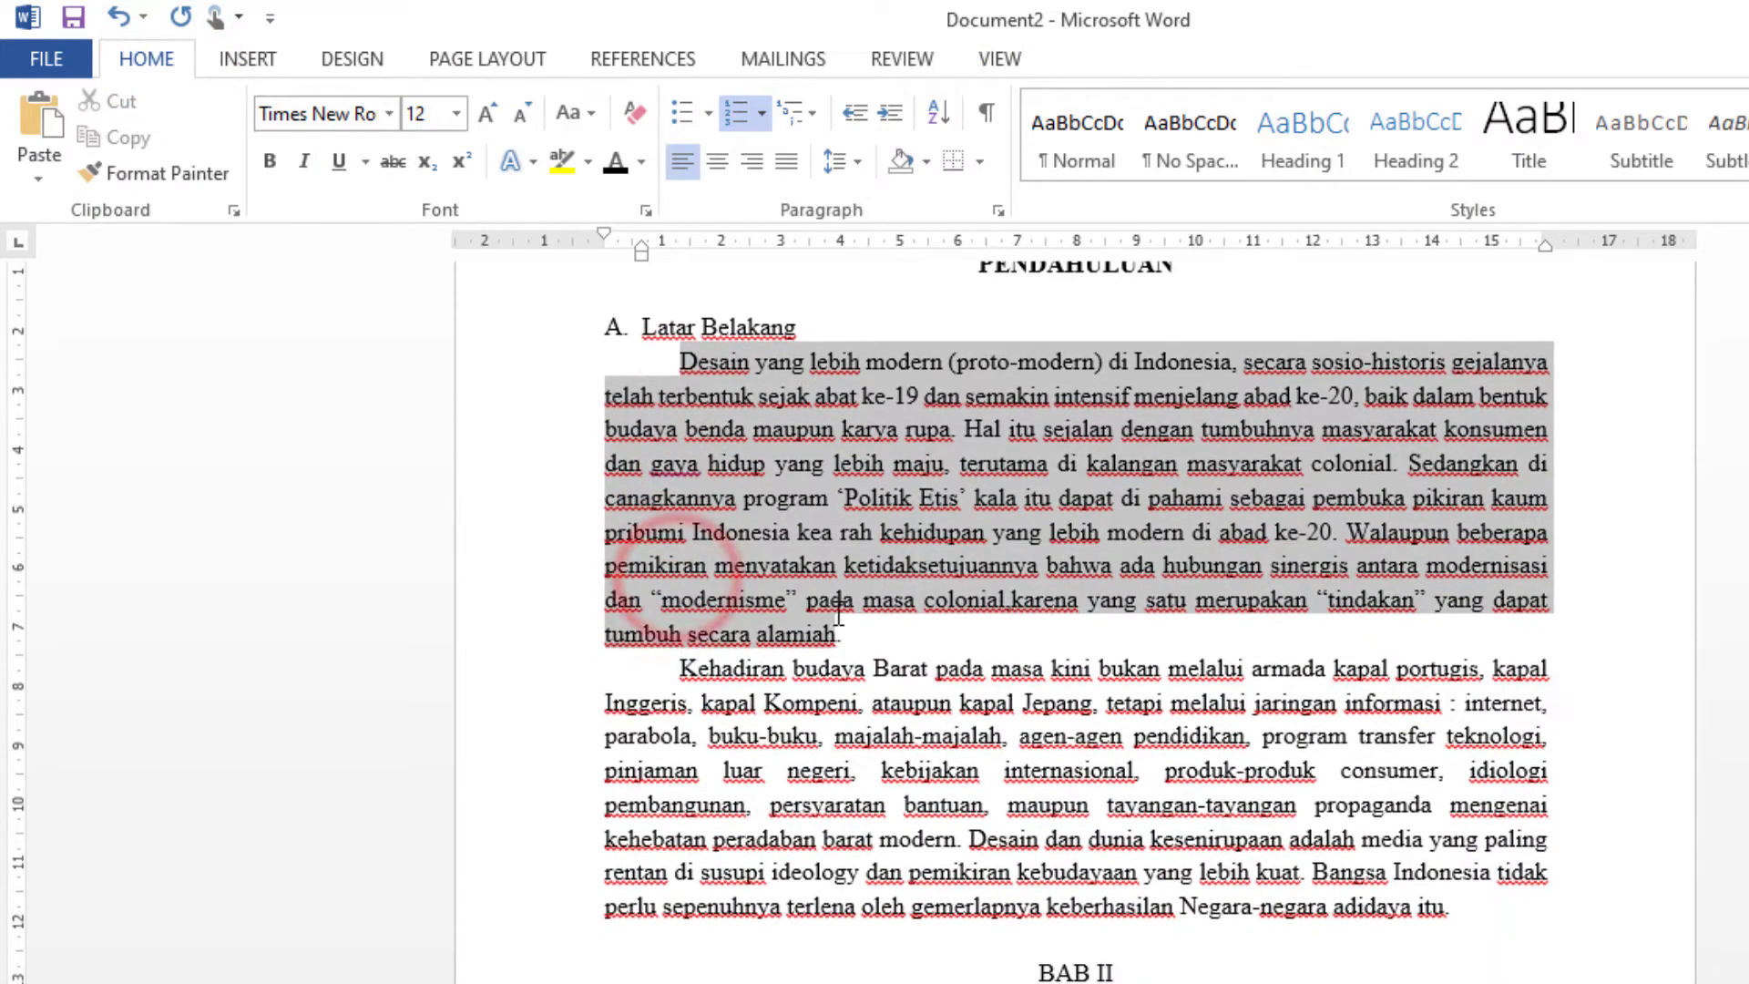
pyautogui.click(1219, 810)
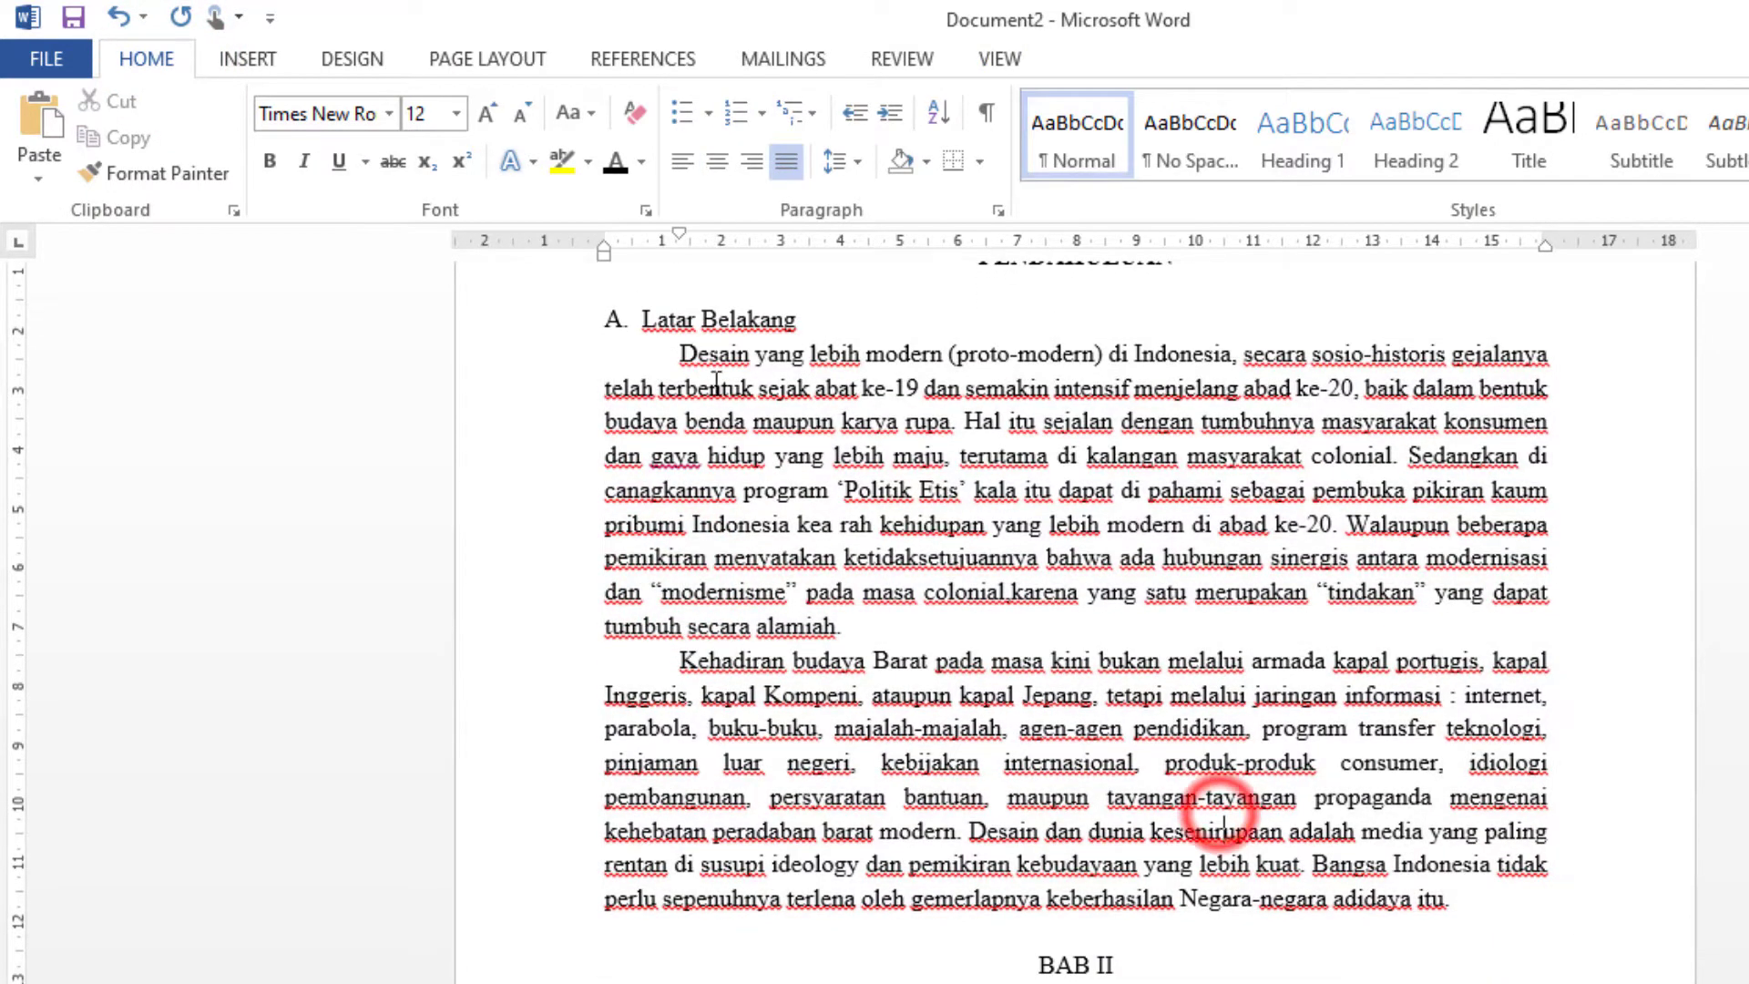
pyautogui.moveTo(681, 353)
pyautogui.mouseDown()
pyautogui.moveTo(1586, 874)
pyautogui.moveTo(1586, 900)
pyautogui.mouseUp()
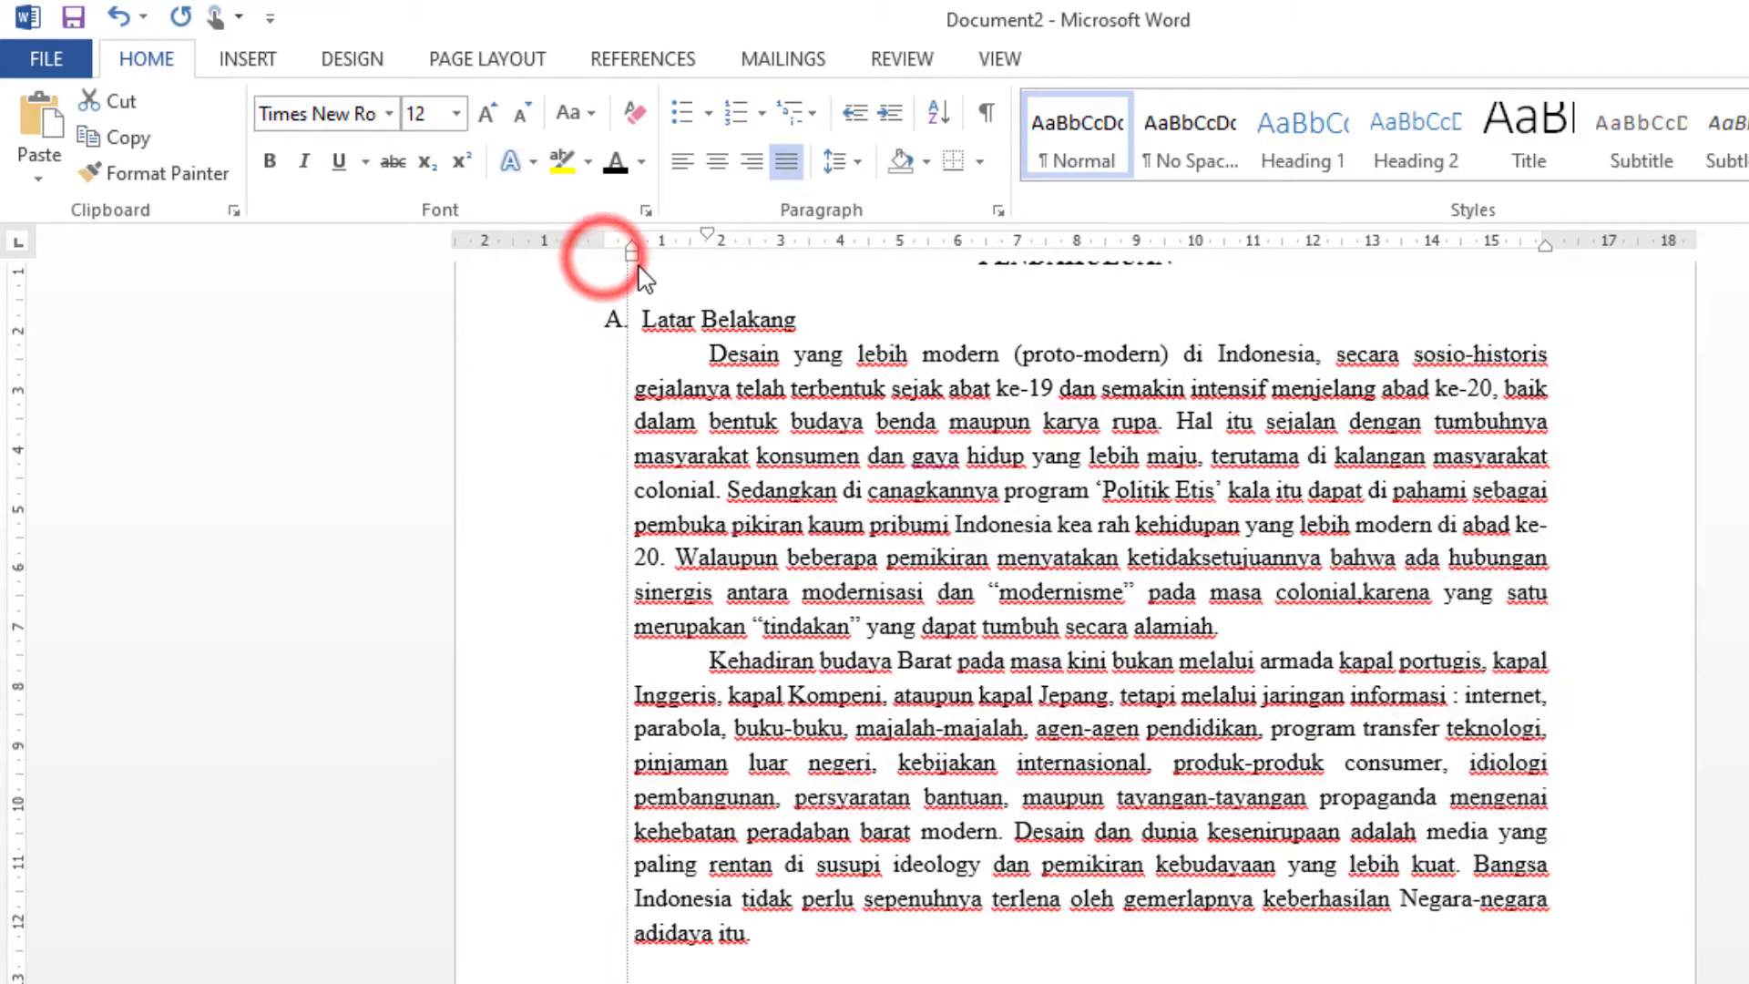
pyautogui.moveTo(603, 255)
pyautogui.mouseDown()
pyautogui.moveTo(648, 255)
pyautogui.moveTo(643, 323)
pyautogui.mouseUp()
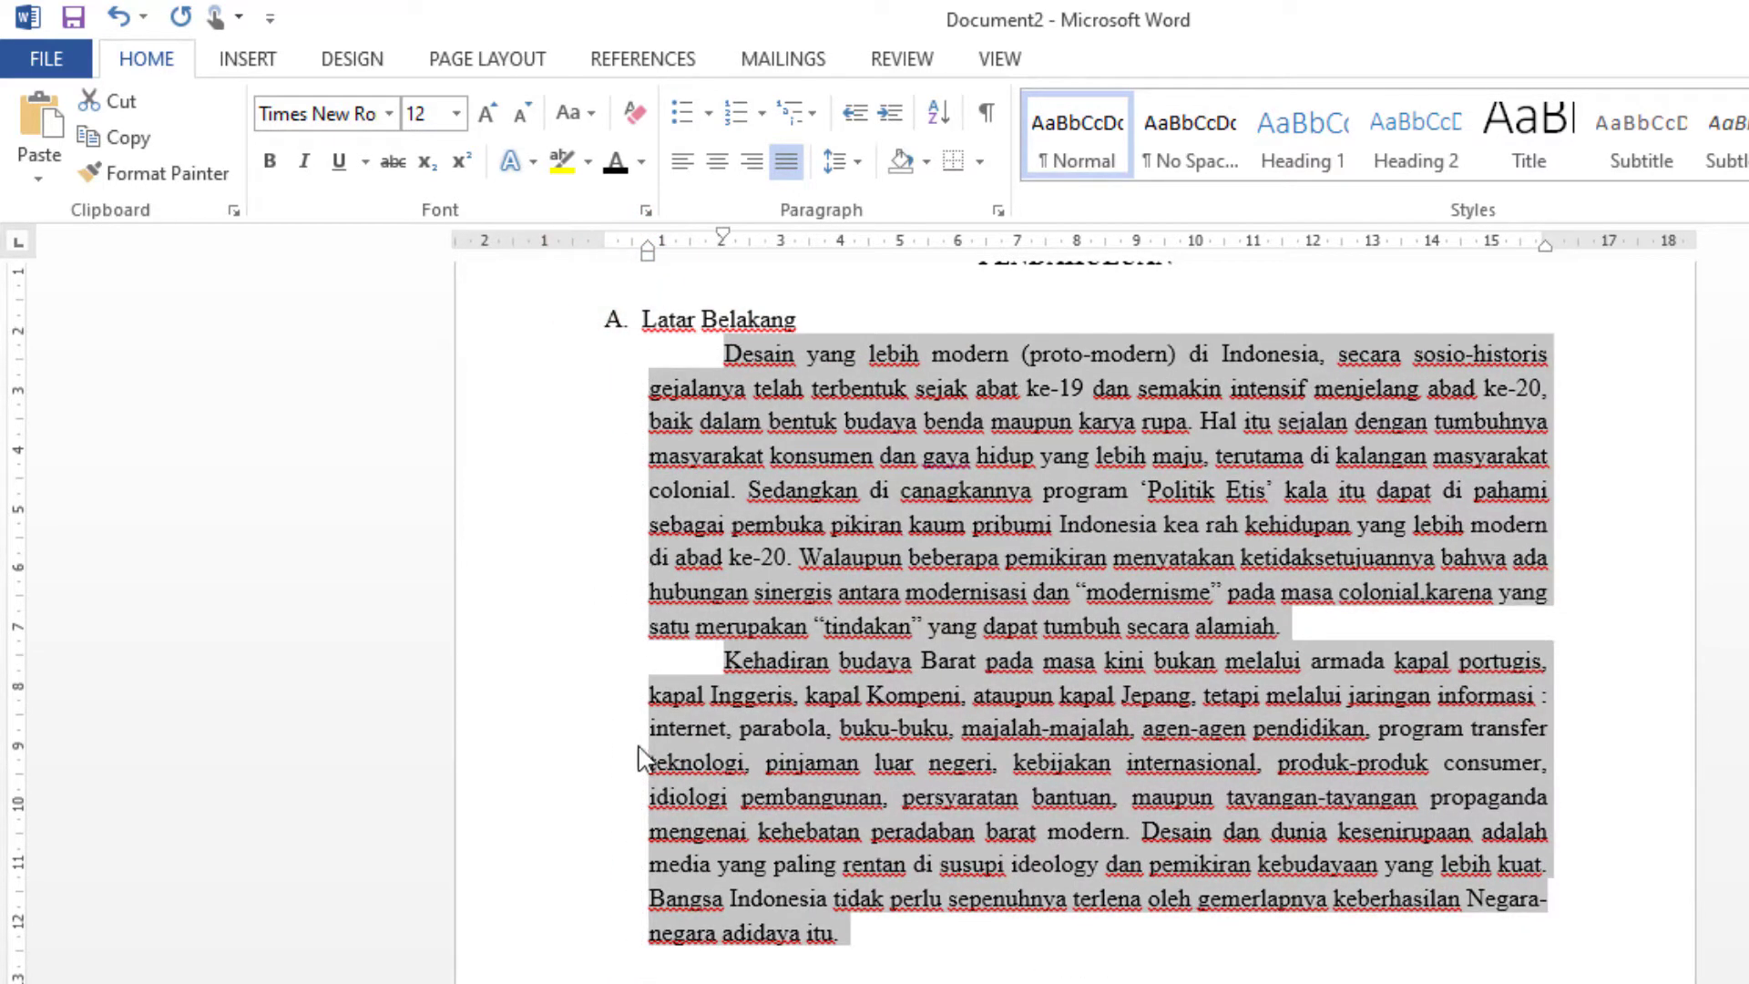
pyautogui.click(762, 724)
# Step: Push BAB II PEMBAHASAN onto the next page with extra blank lines
pyautogui.scroll(2, 761, 724)
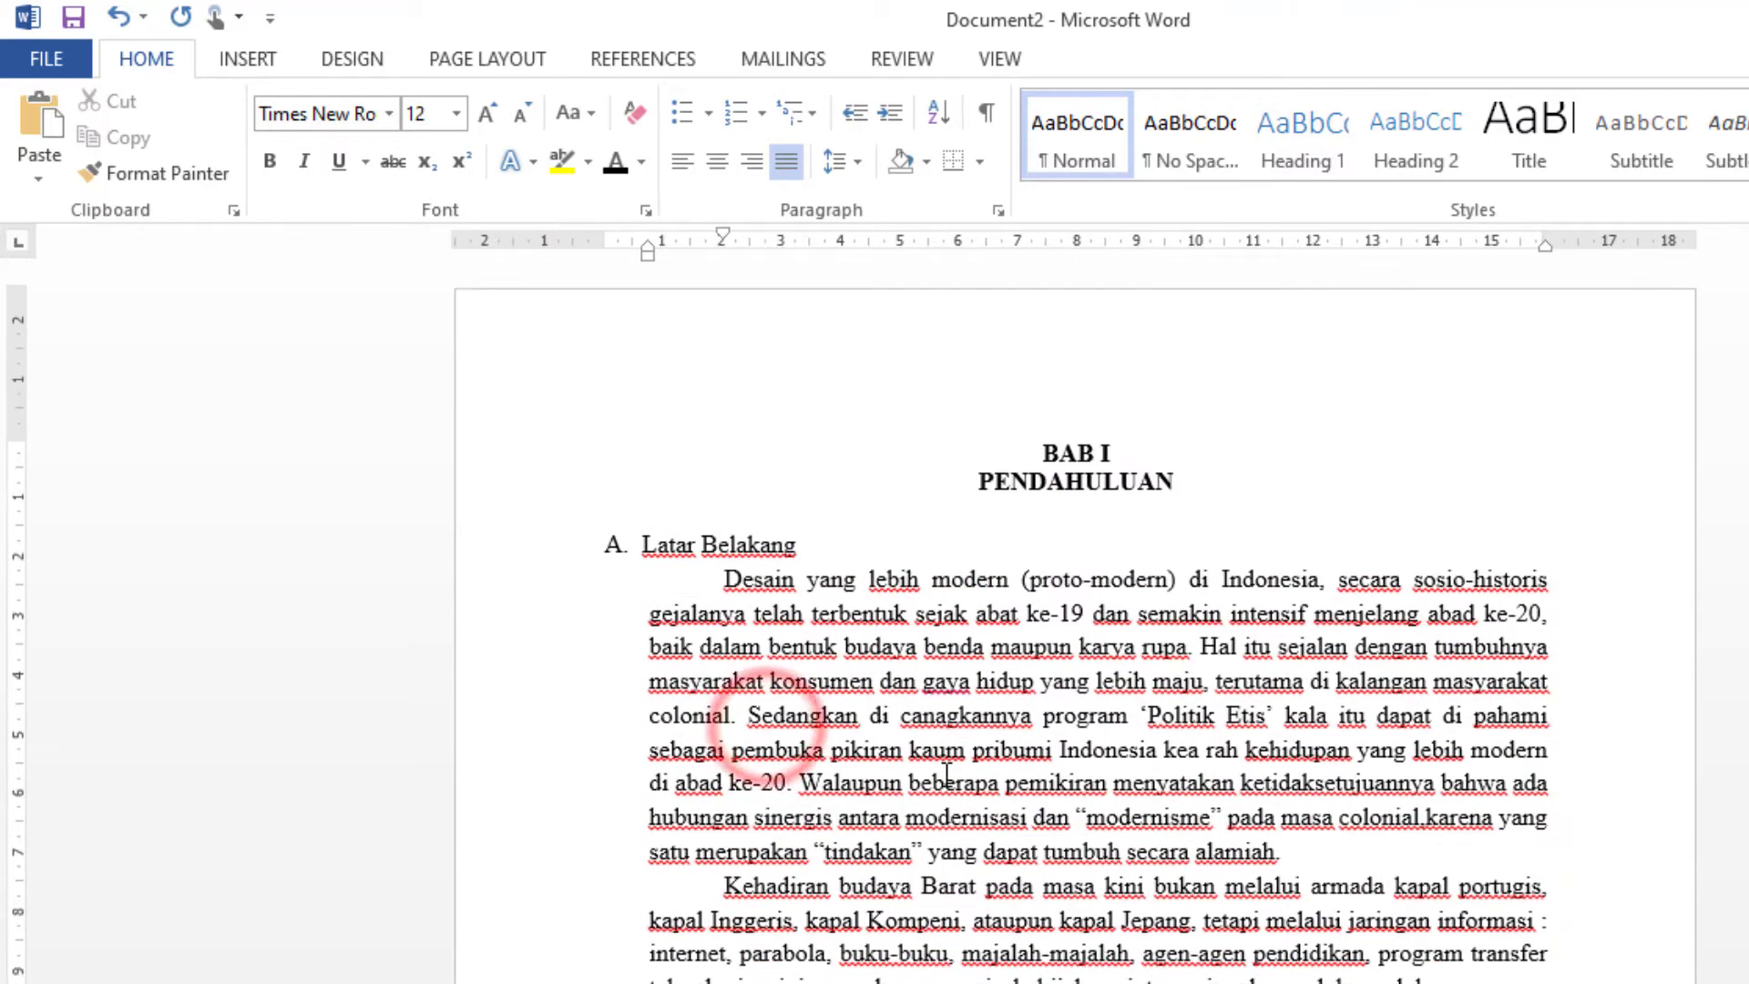
pyautogui.scroll(-3, 911, 728)
pyautogui.scroll(-3, 1034, 734)
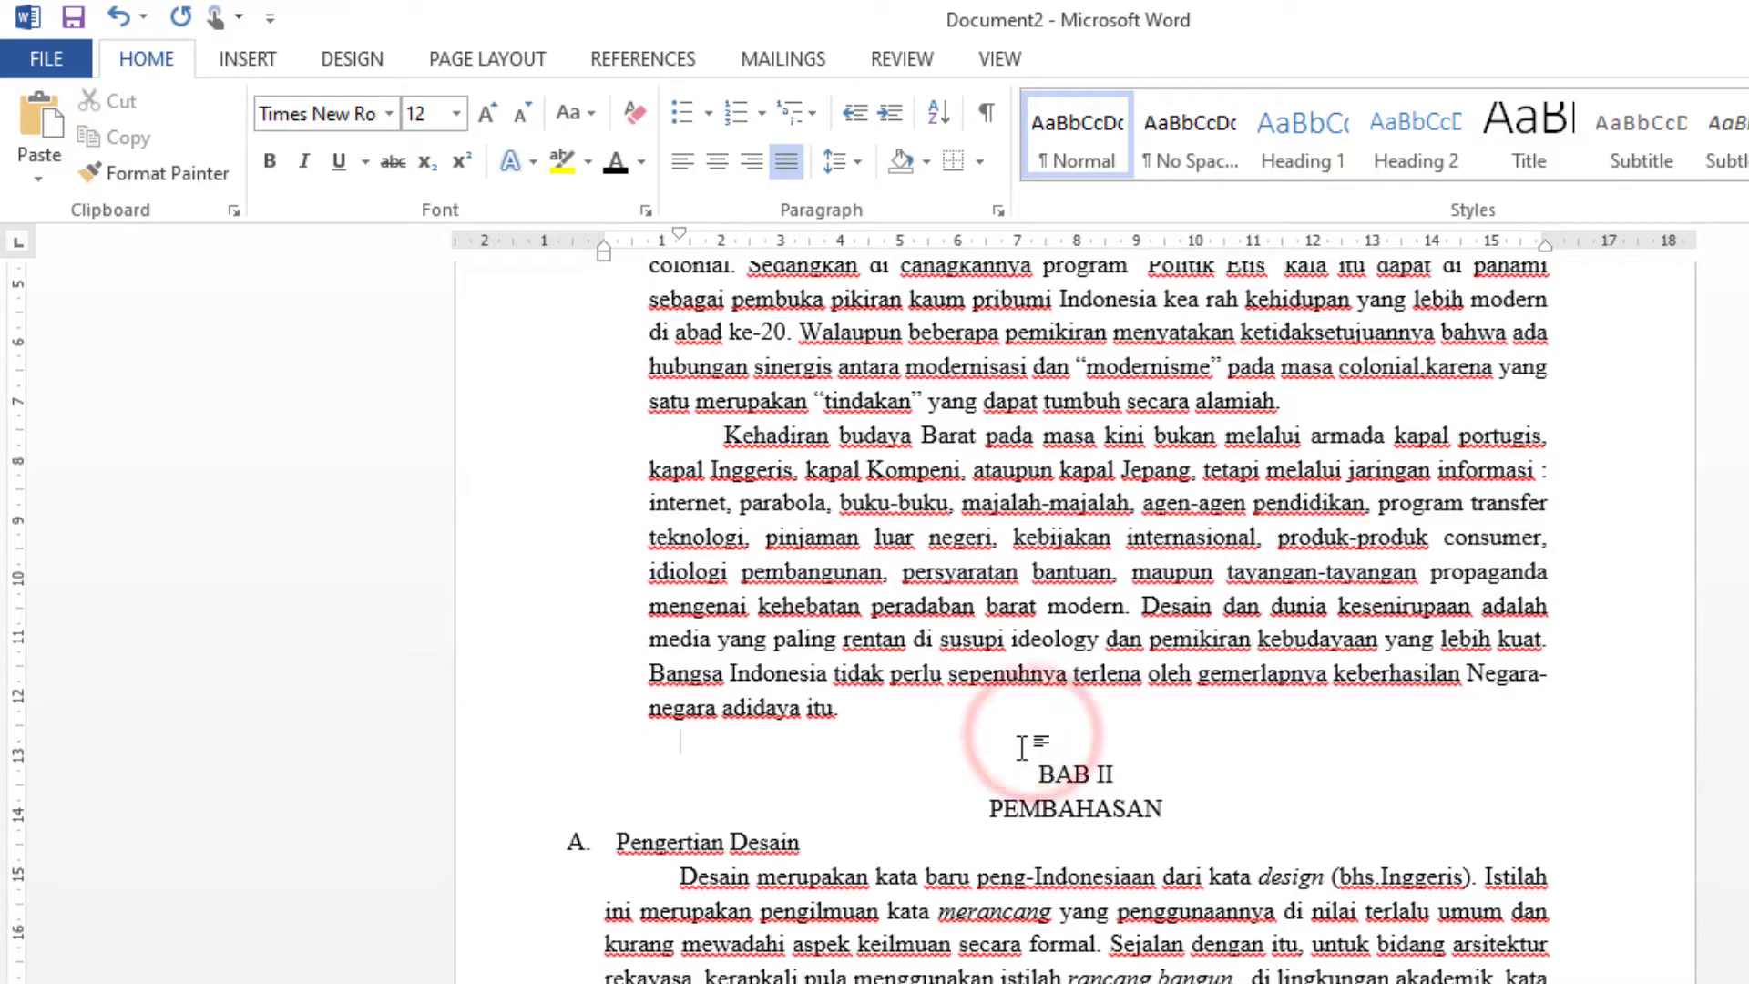
pyautogui.press('Return')
pyautogui.press('Return')
pyautogui.press('Return')
pyautogui.press('Return')
pyautogui.press('Return')
pyautogui.press('Return')
pyautogui.press('Return')
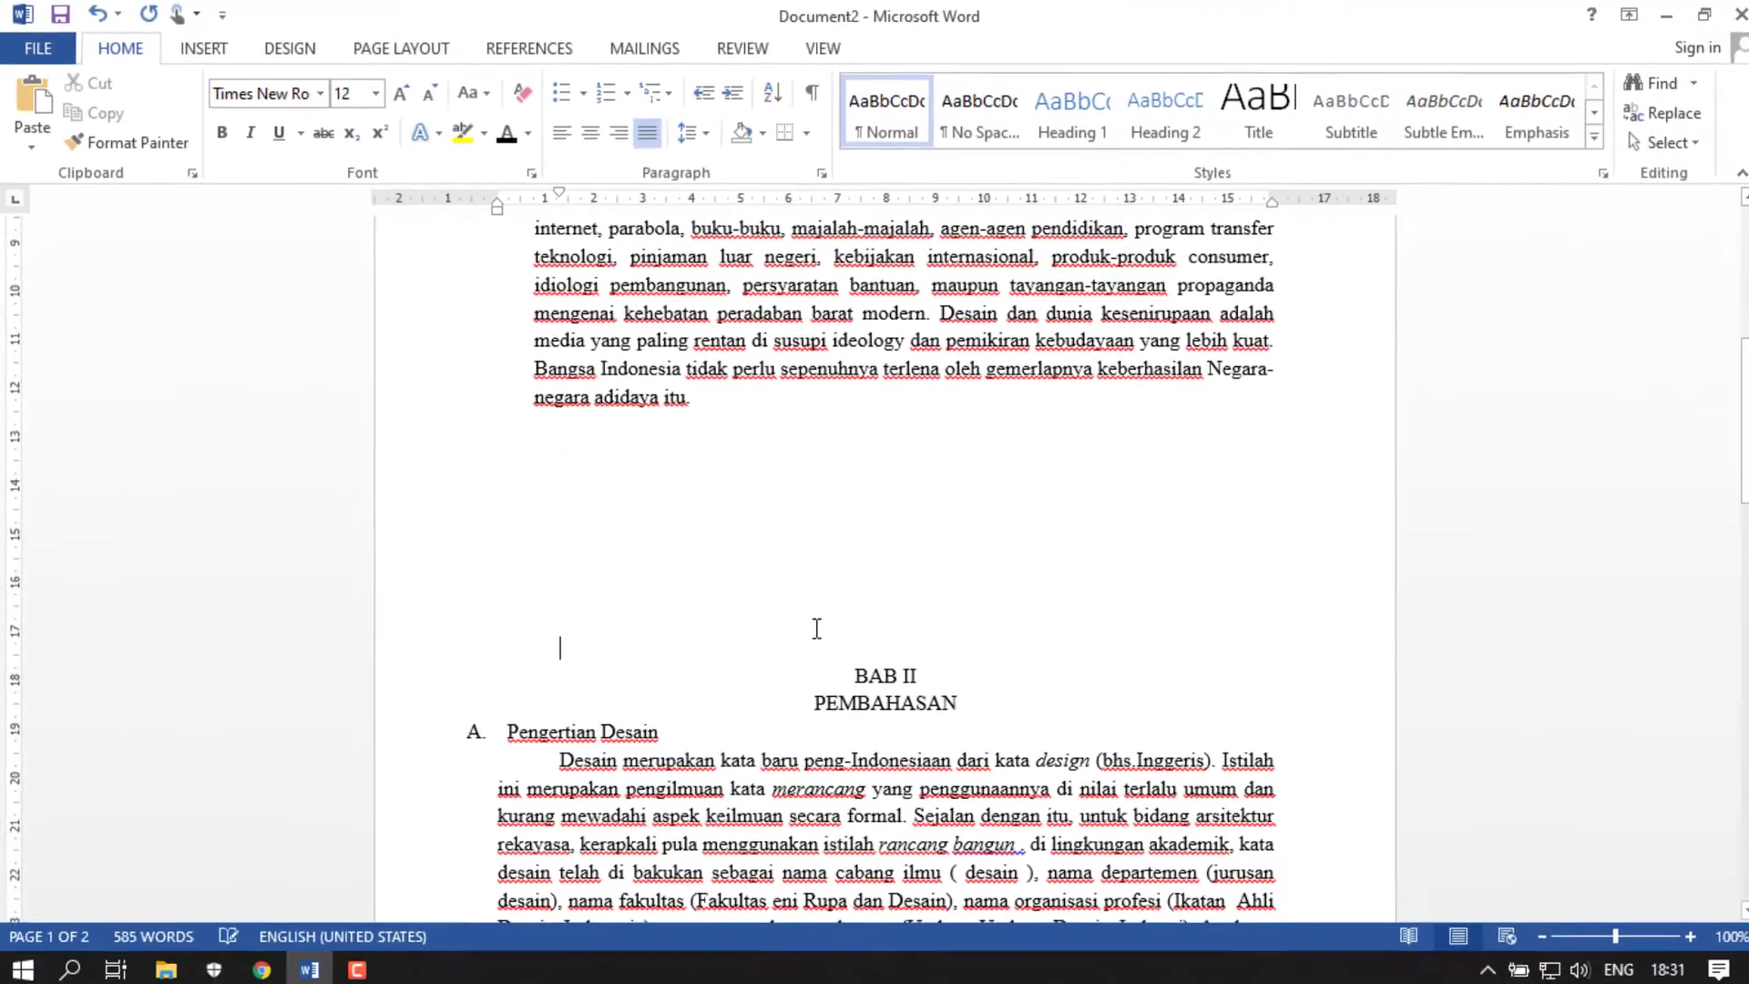
pyautogui.press('Return')
pyautogui.press('Return')
pyautogui.press('Return')
pyautogui.press('Return')
pyautogui.press('Return')
pyautogui.press('Return')
pyautogui.press('Return')
pyautogui.press('Return')
pyautogui.press('Return')
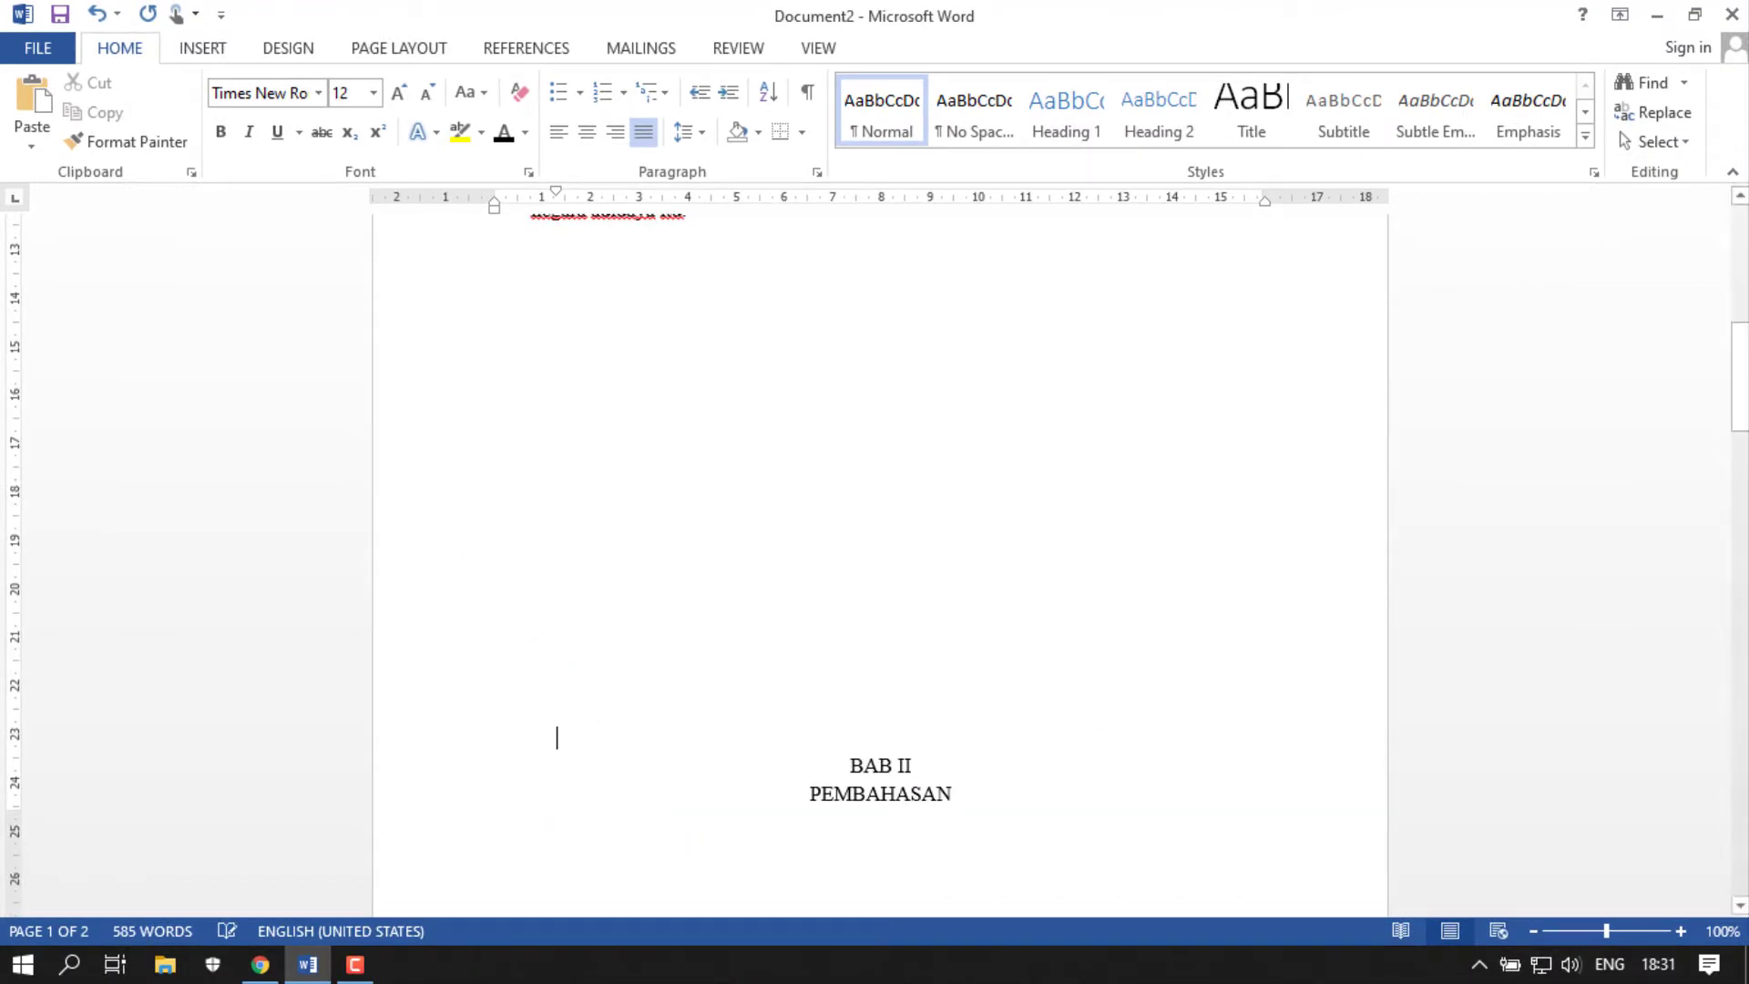
pyautogui.scroll(-2, 809, 613)
pyautogui.scroll(-2, 848, 637)
# Step: Make the BAB II PEMBAHASAN heading bold and add a blank line below it
pyautogui.click(847, 622)
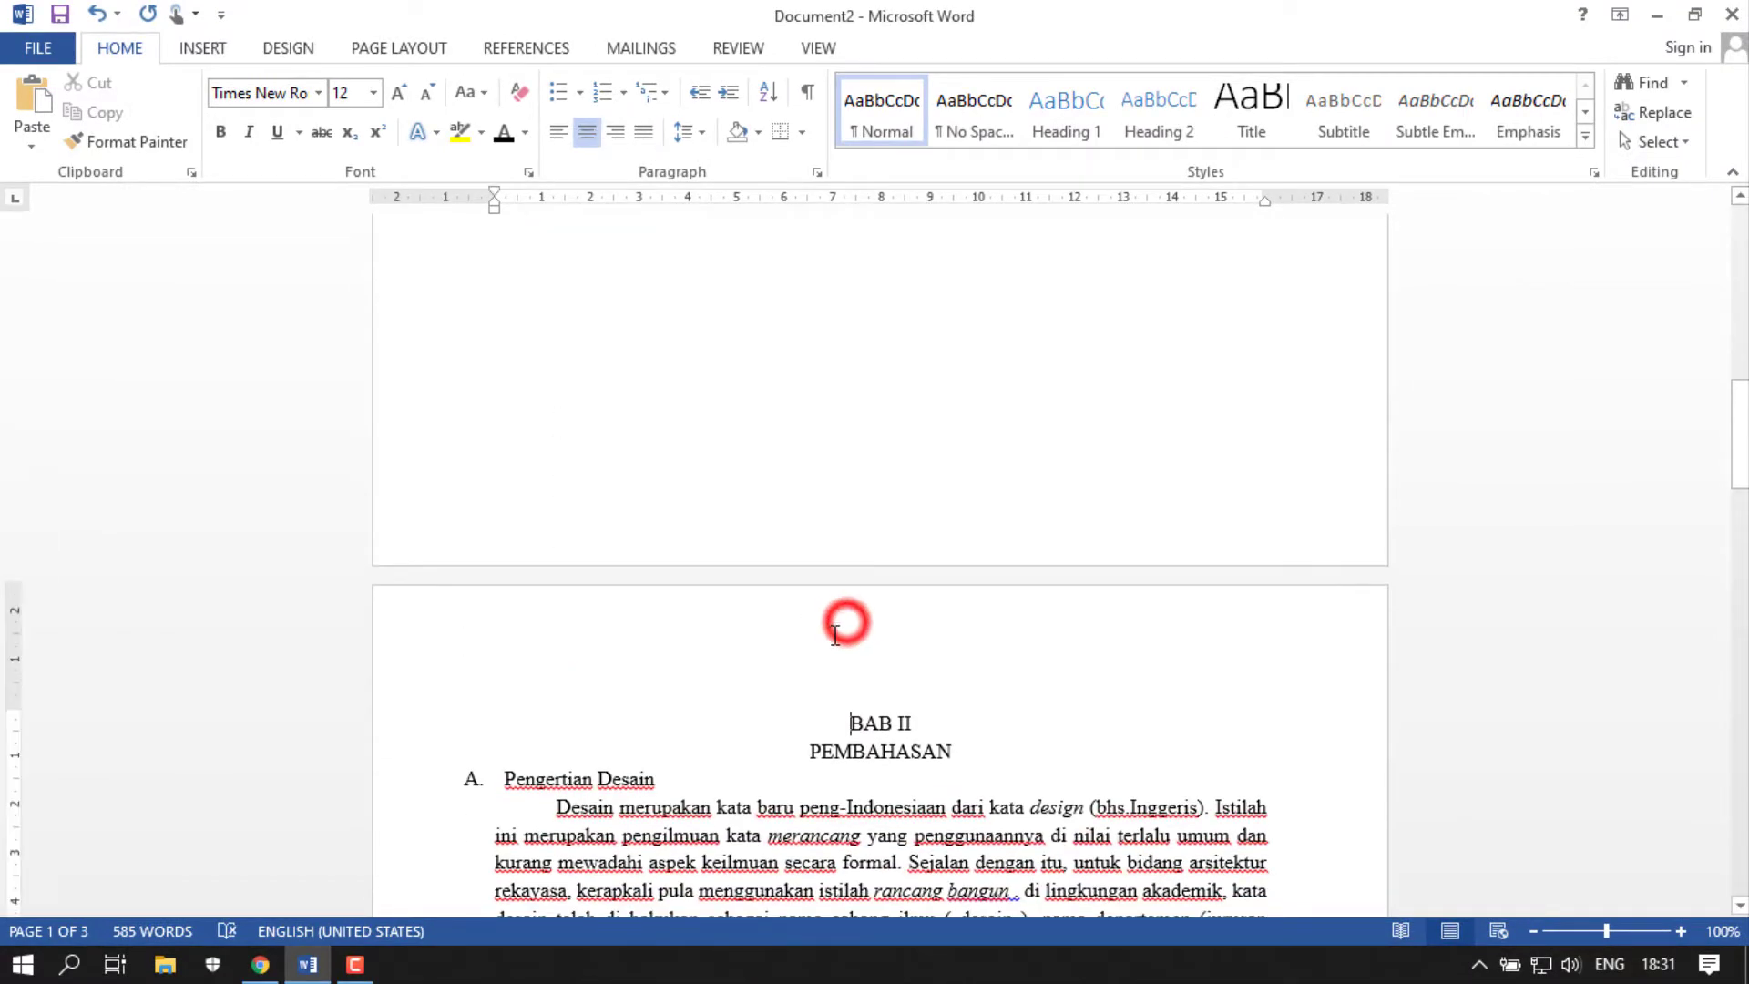
pyautogui.scroll(-1, 847, 504)
pyautogui.scroll(-1, 901, 474)
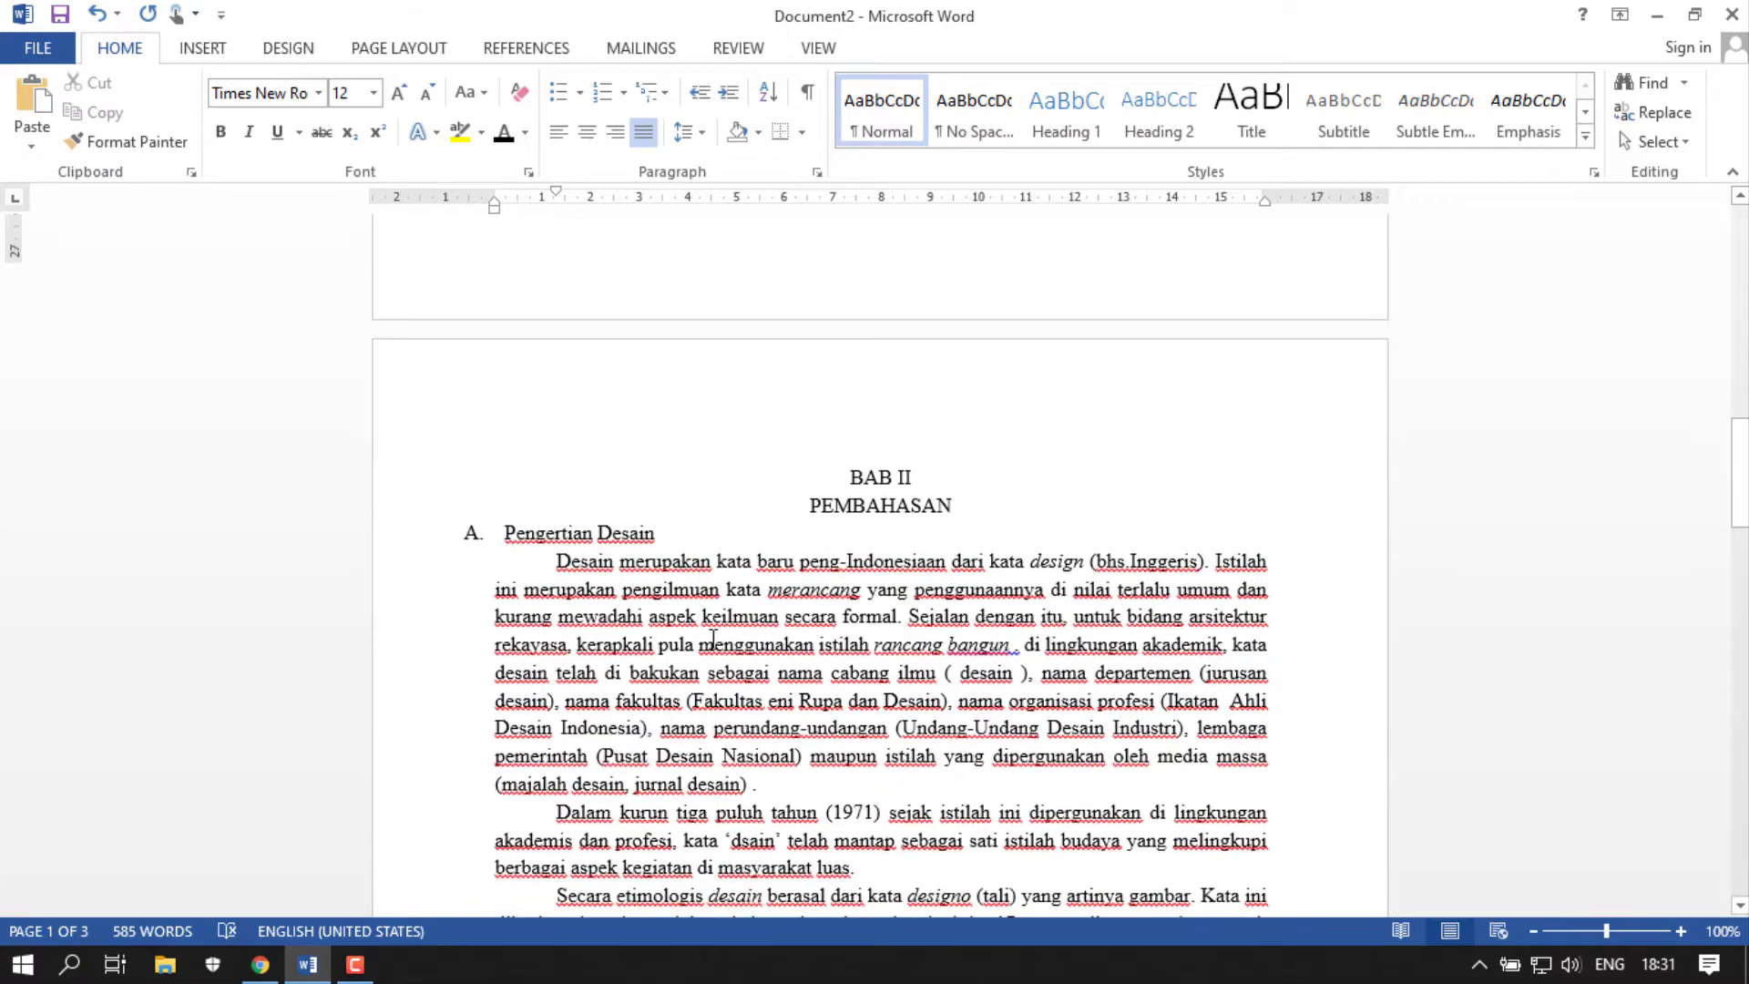
pyautogui.scroll(-2, 961, 440)
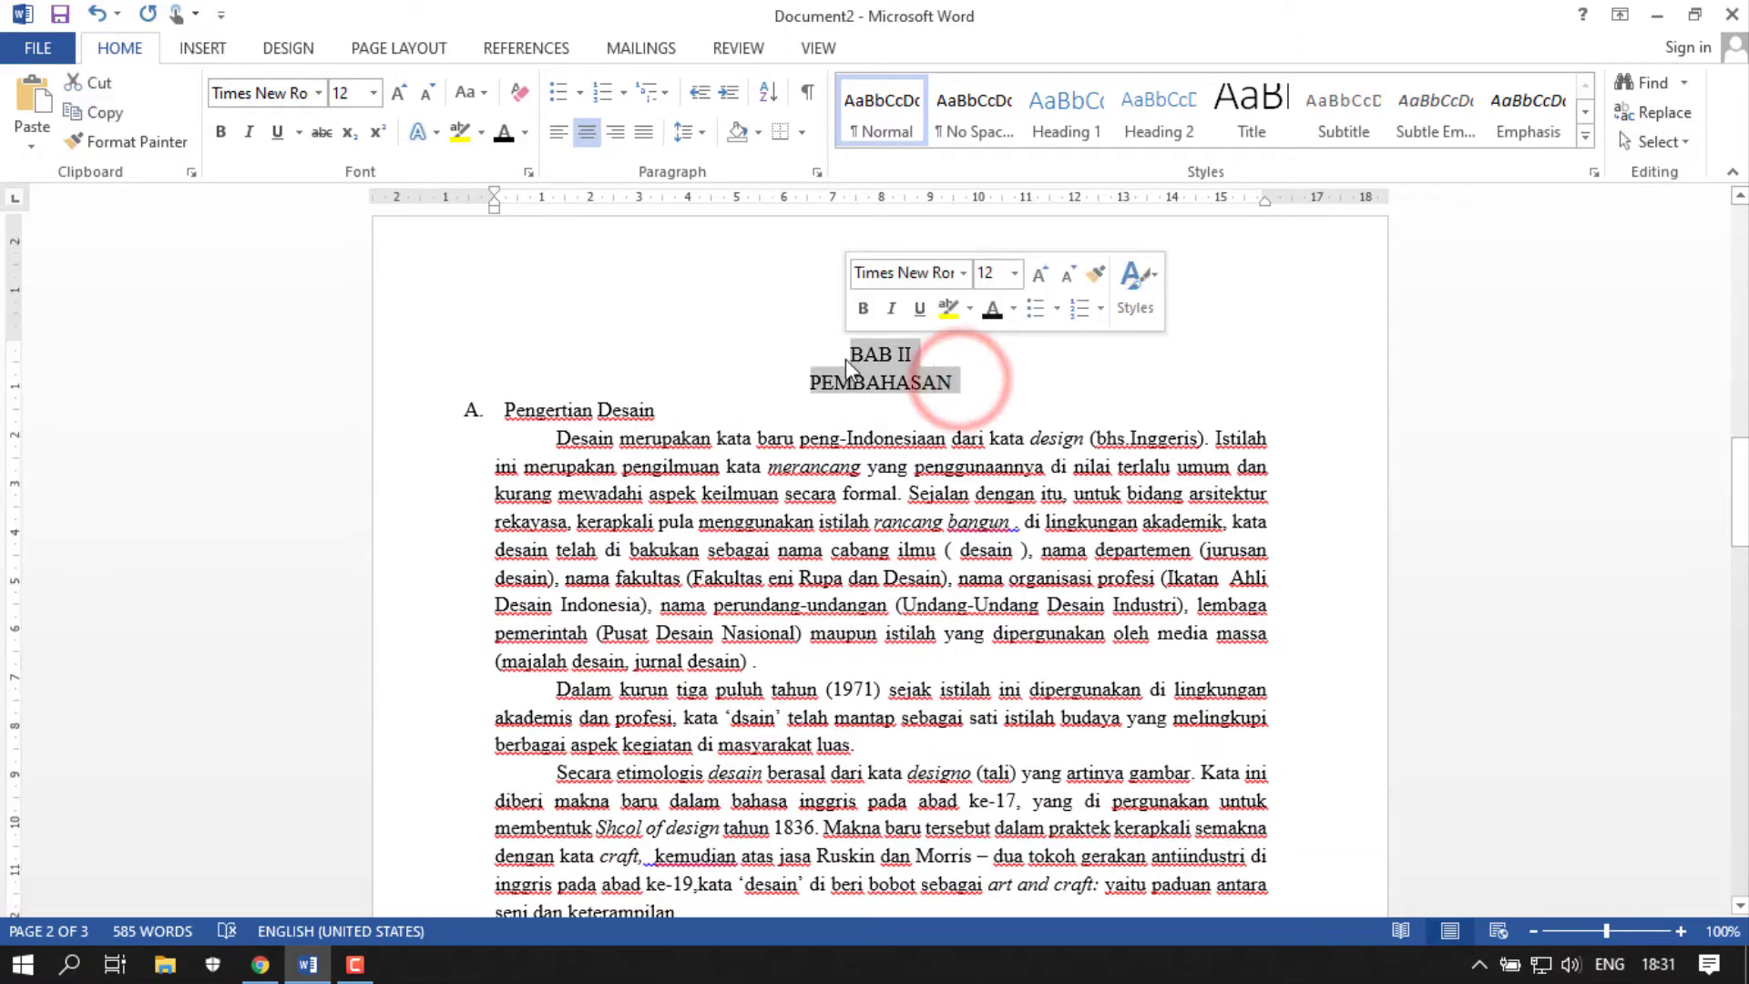
pyautogui.click(220, 132)
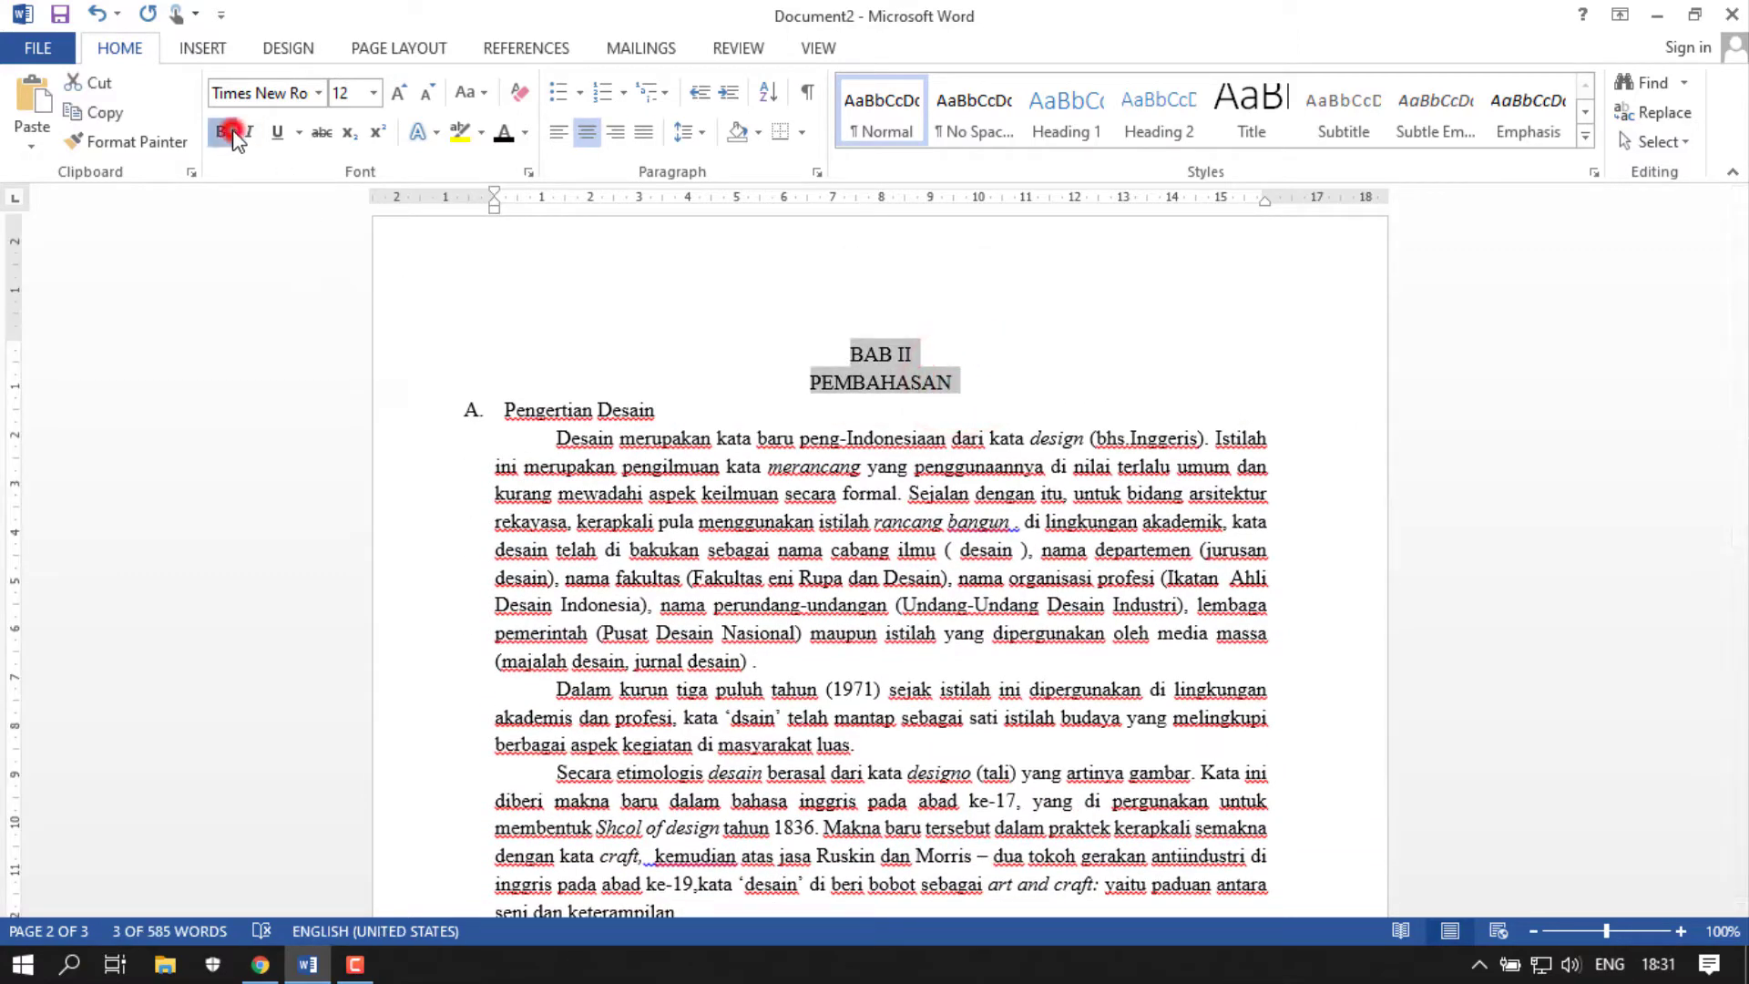
pyautogui.click(954, 383)
pyautogui.press('Return')
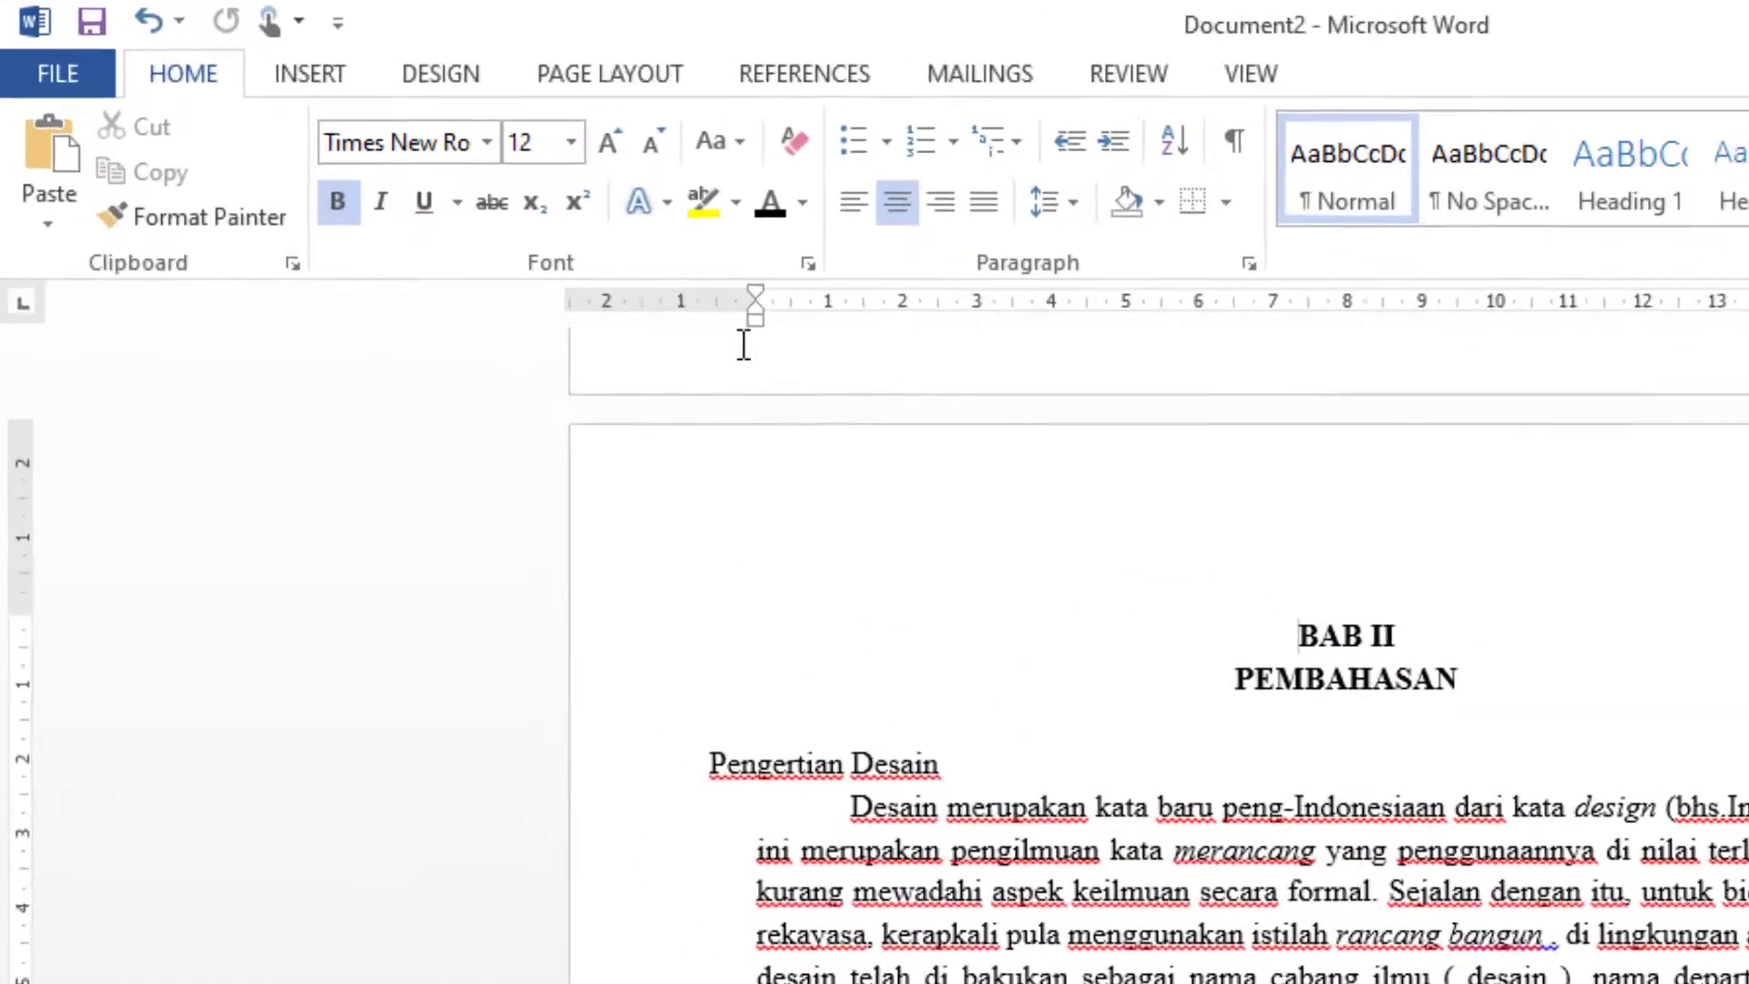
# Step: Insert a Next Page section break so BAB II starts a new section
pyautogui.click(397, 53)
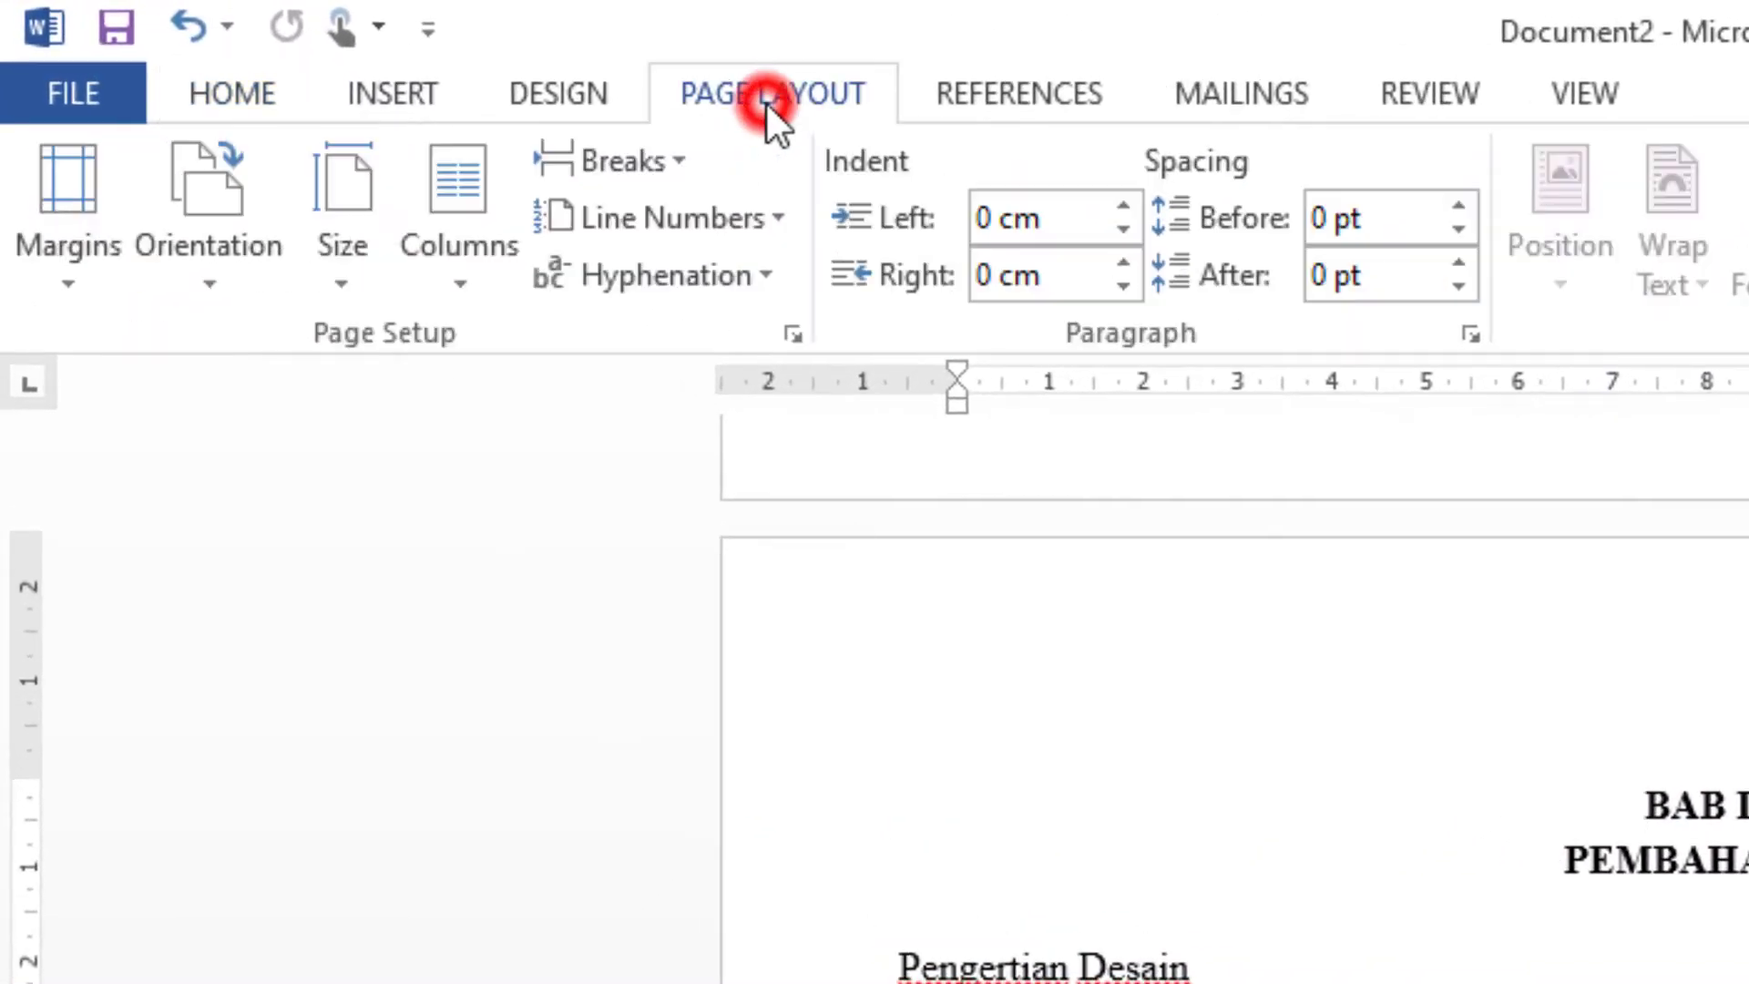
pyautogui.click(679, 161)
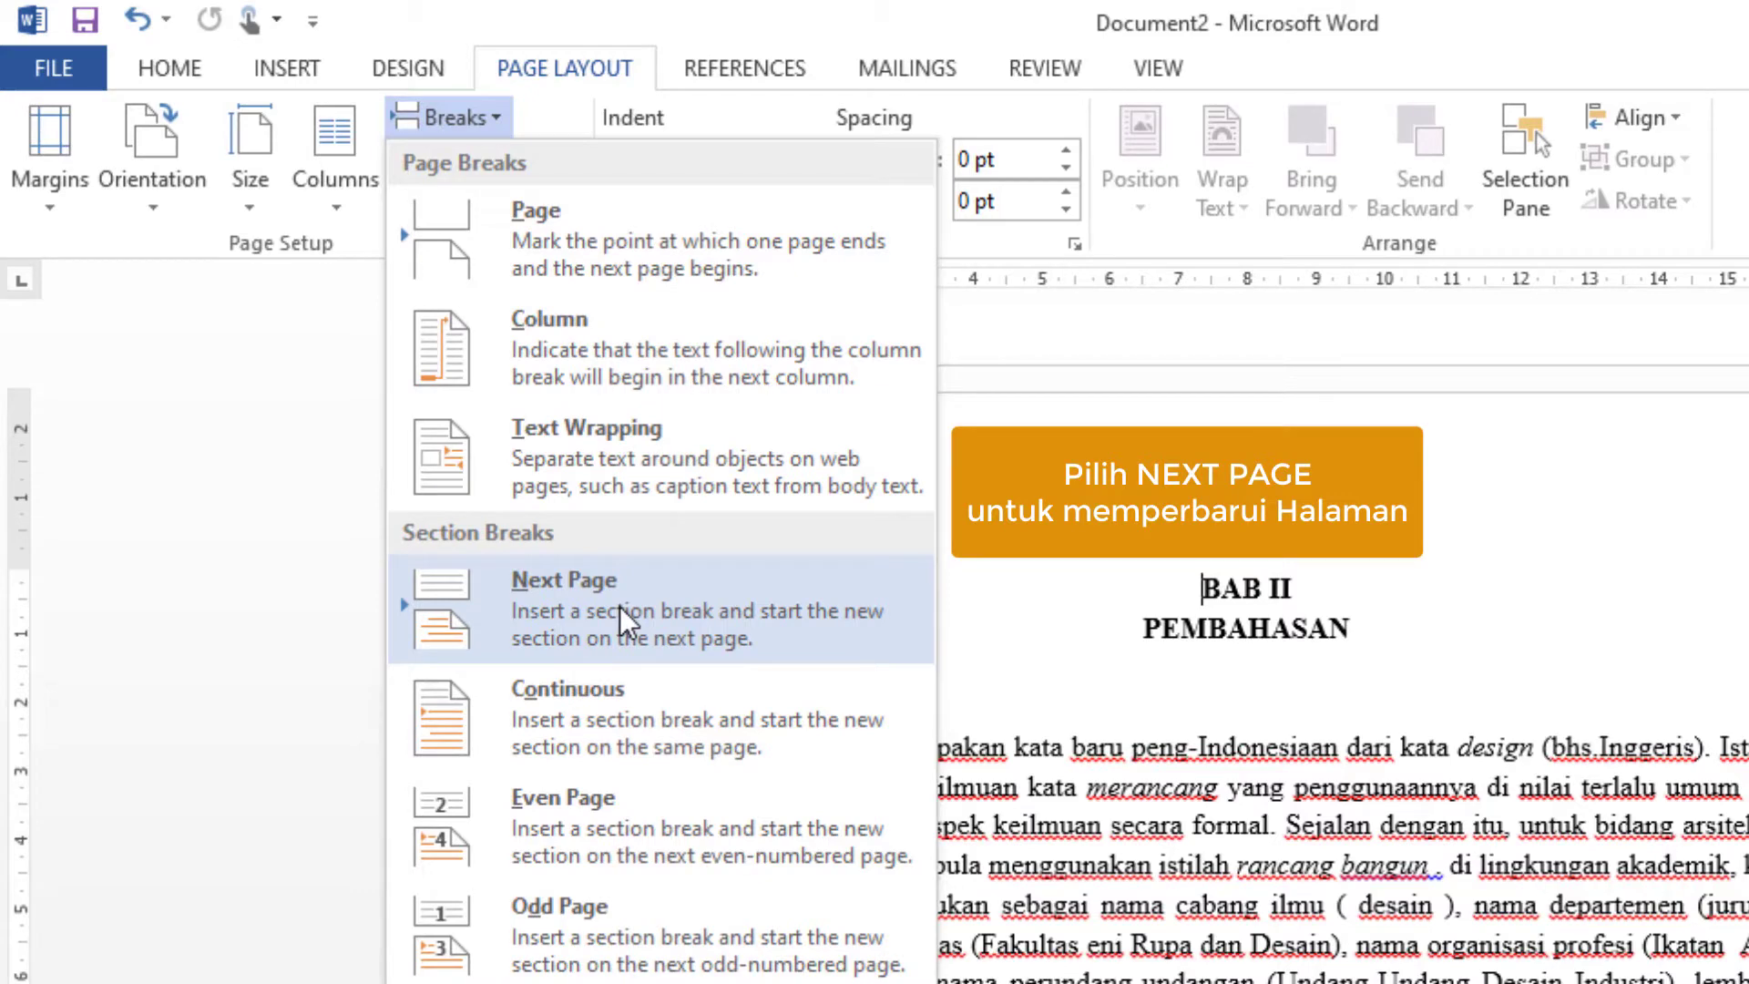
pyautogui.click(619, 604)
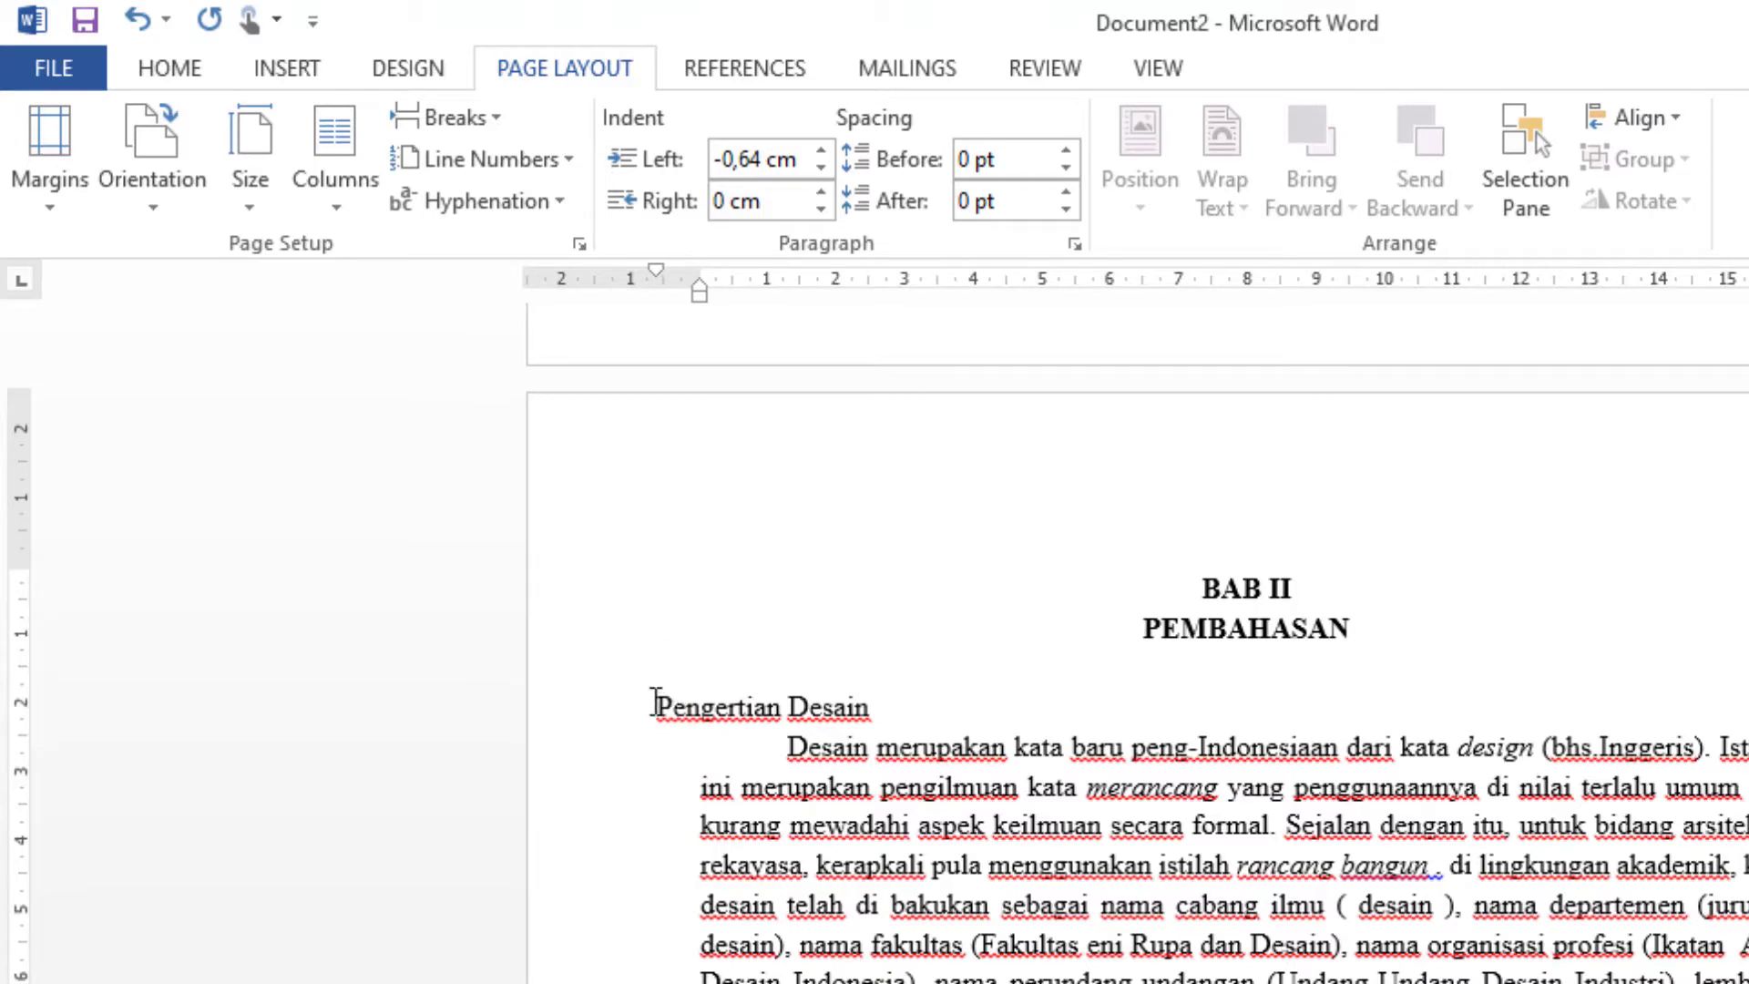
# Step: Letter the Pengertian Desain heading as A. using A. B. C. numbering
pyautogui.click(173, 69)
pyautogui.moveTo(882, 704); pyautogui.dragTo(638, 689)
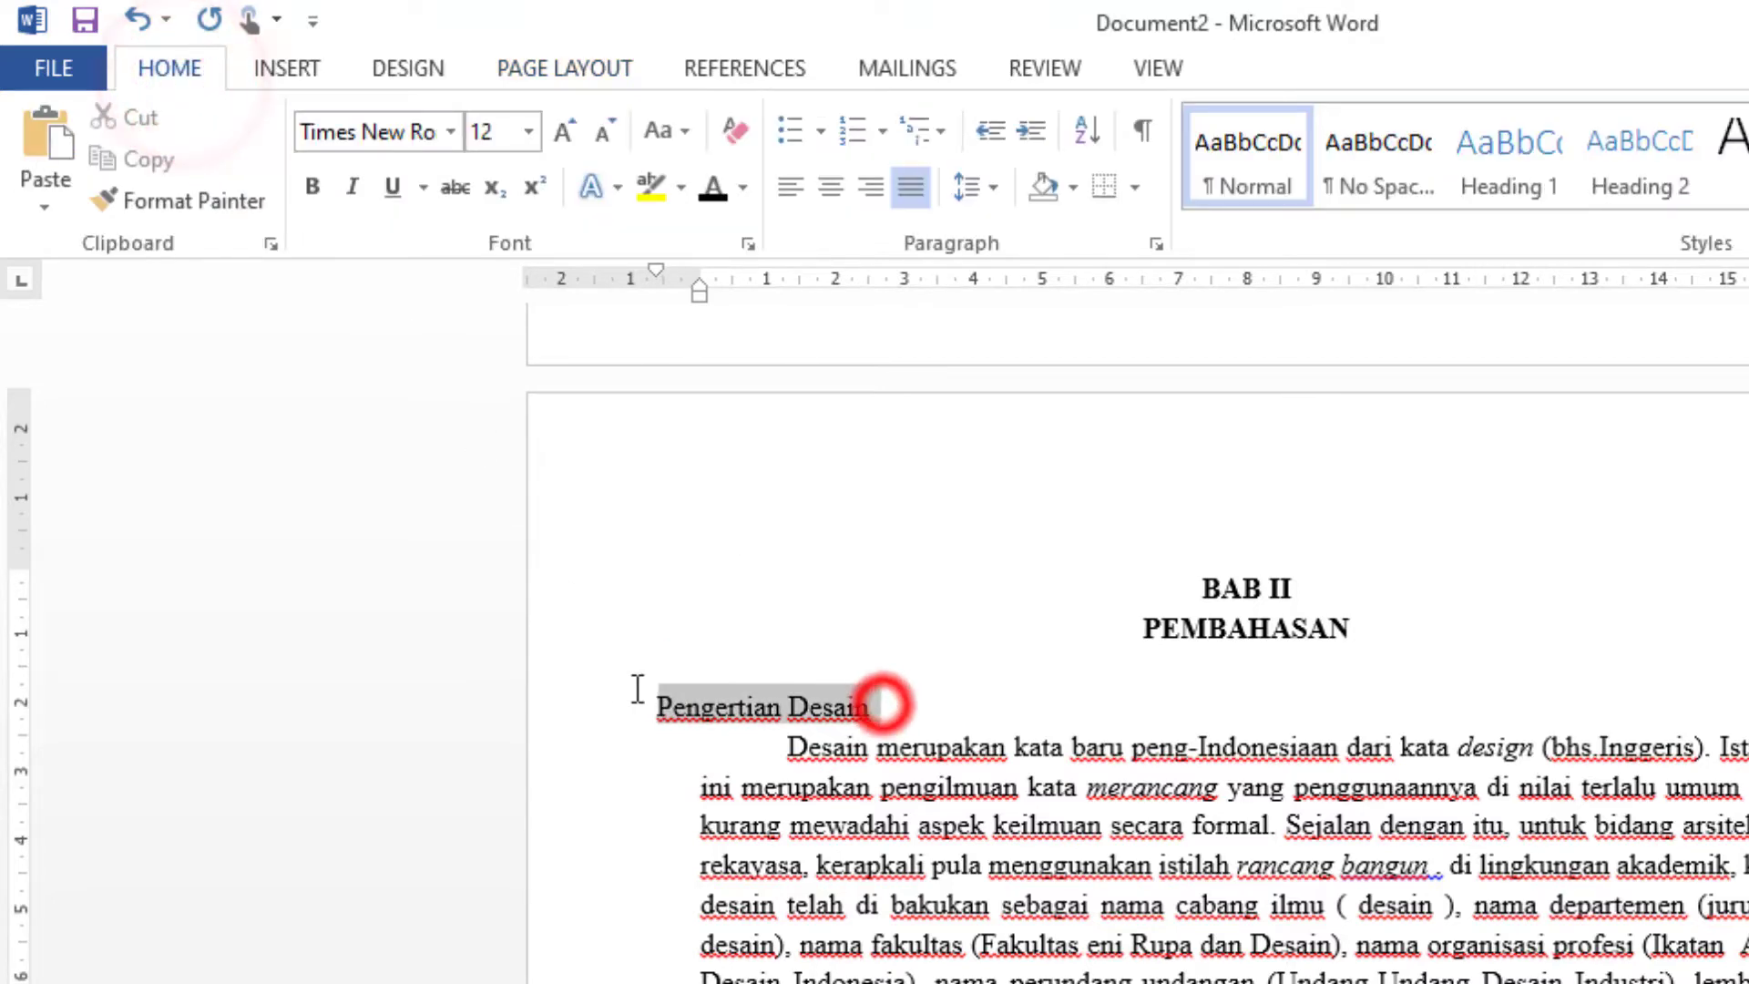
pyautogui.click(880, 133)
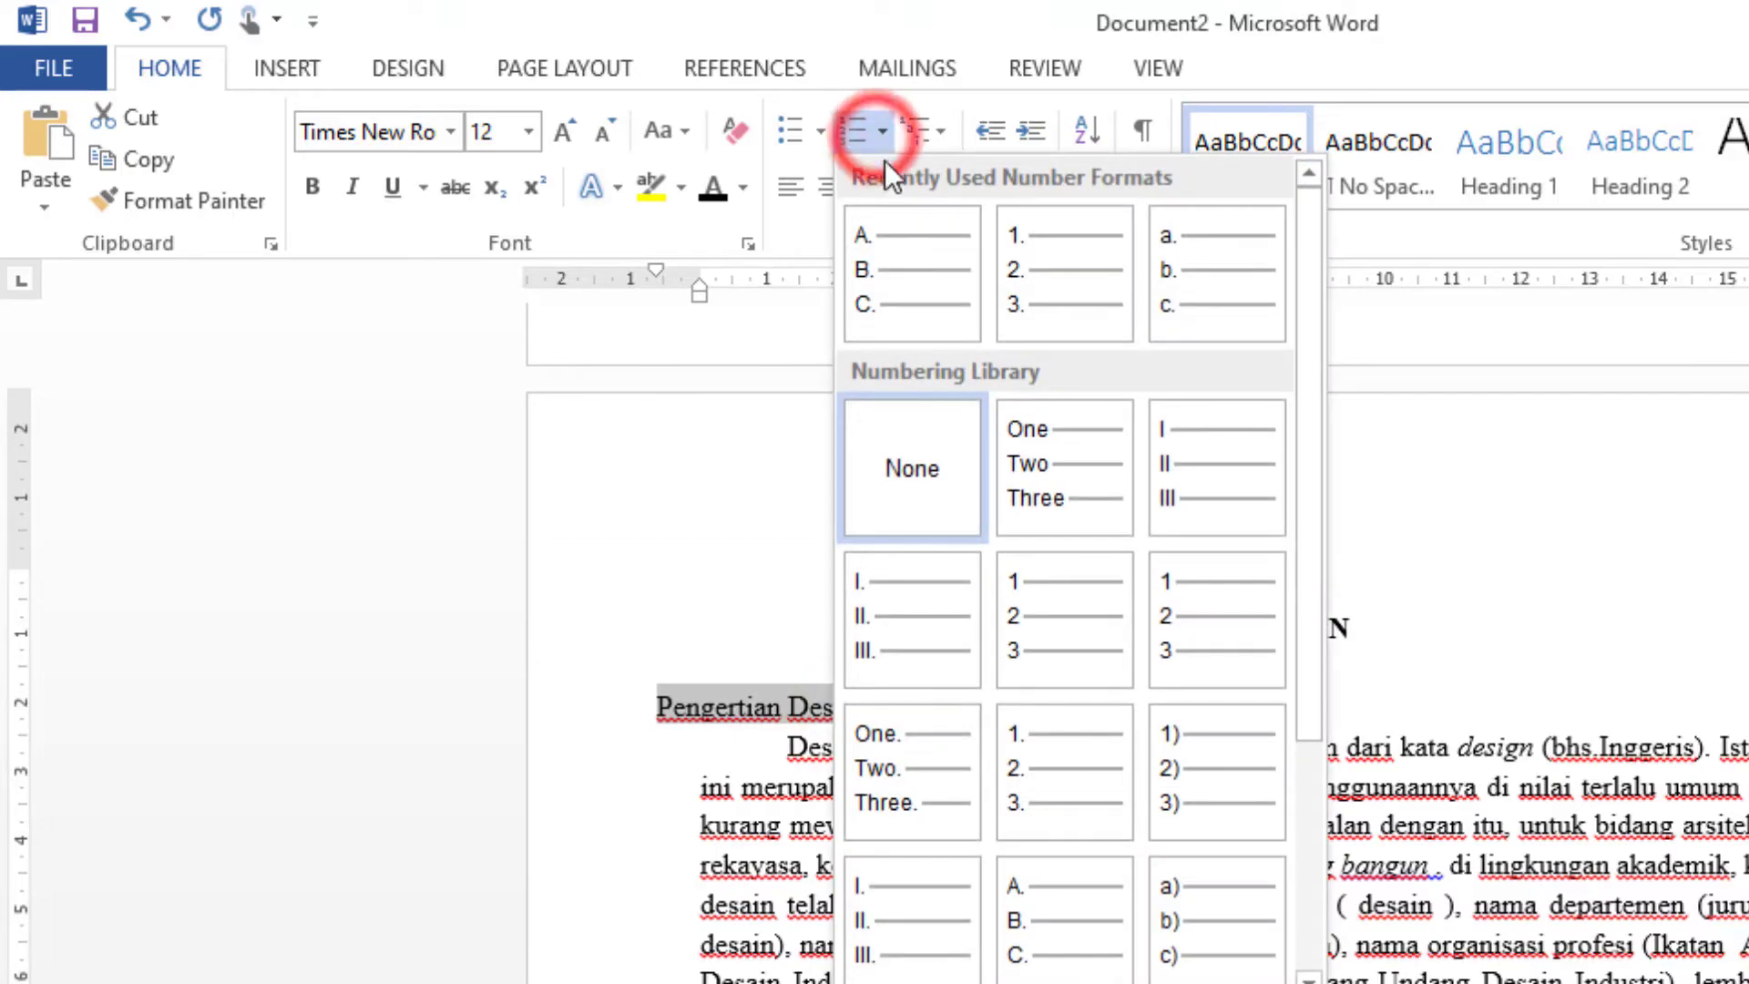
pyautogui.click(1032, 900)
pyautogui.click(787, 746)
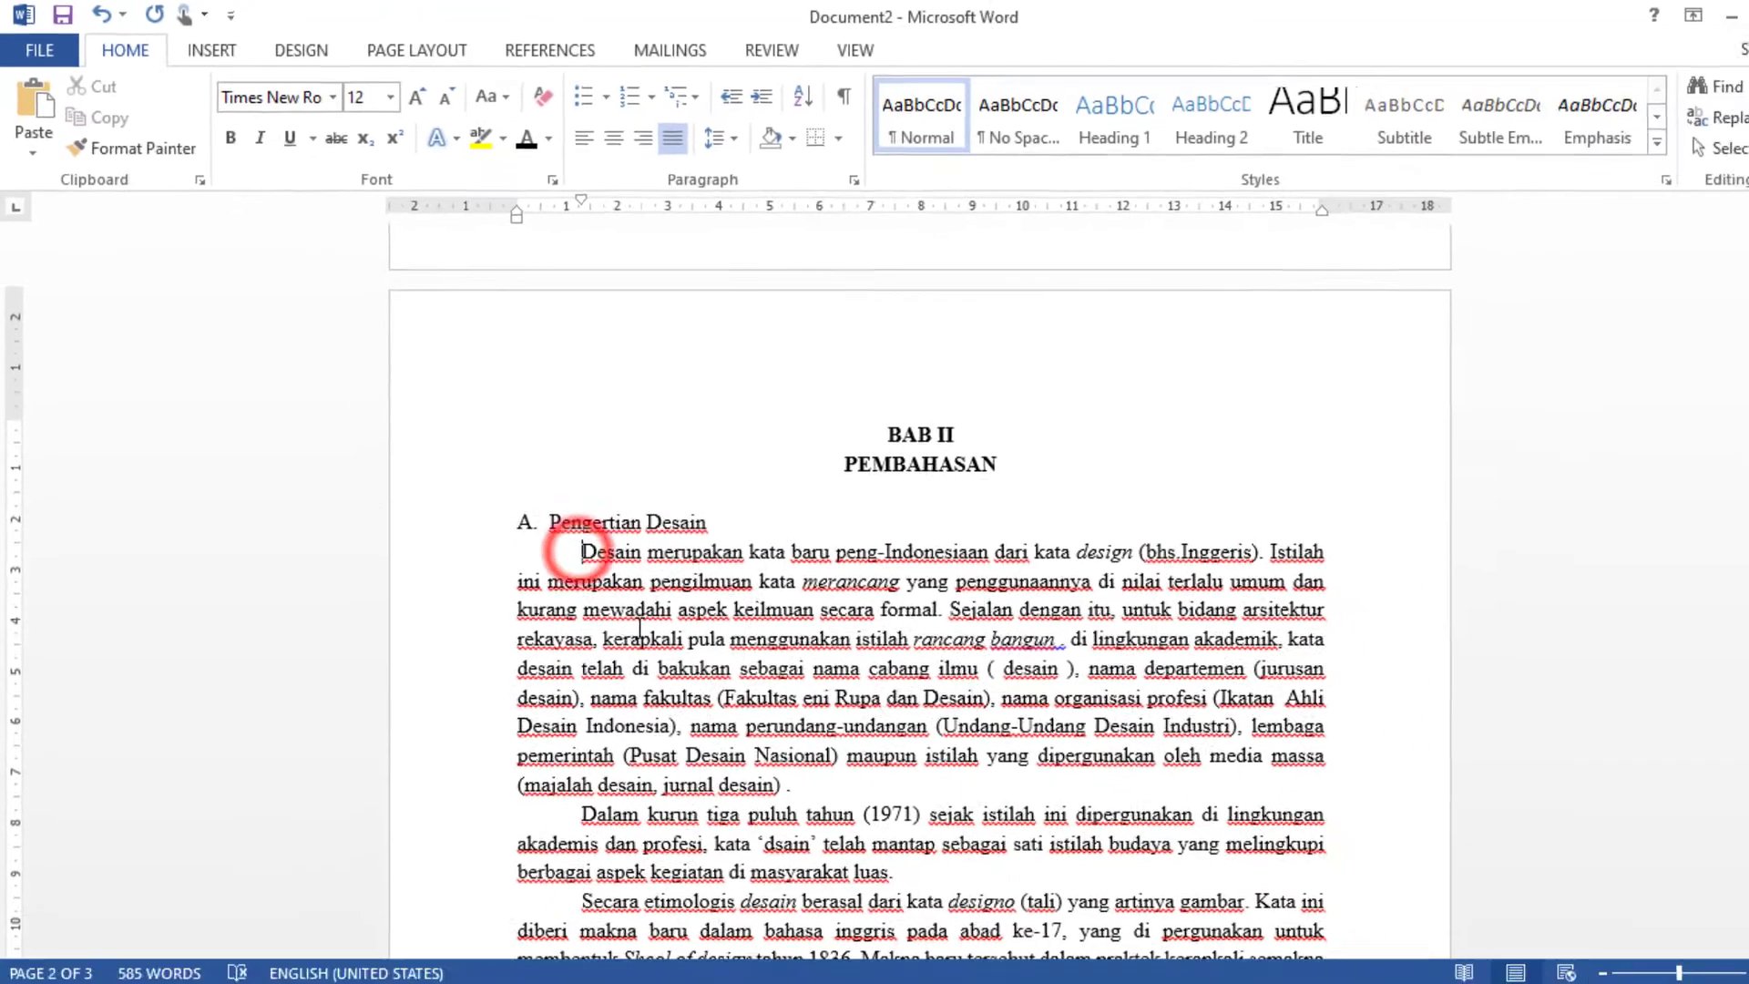
# Step: Indent section A's body paragraphs to line up with the Pengertian Desain heading text
pyautogui.scroll(-2, 592, 510)
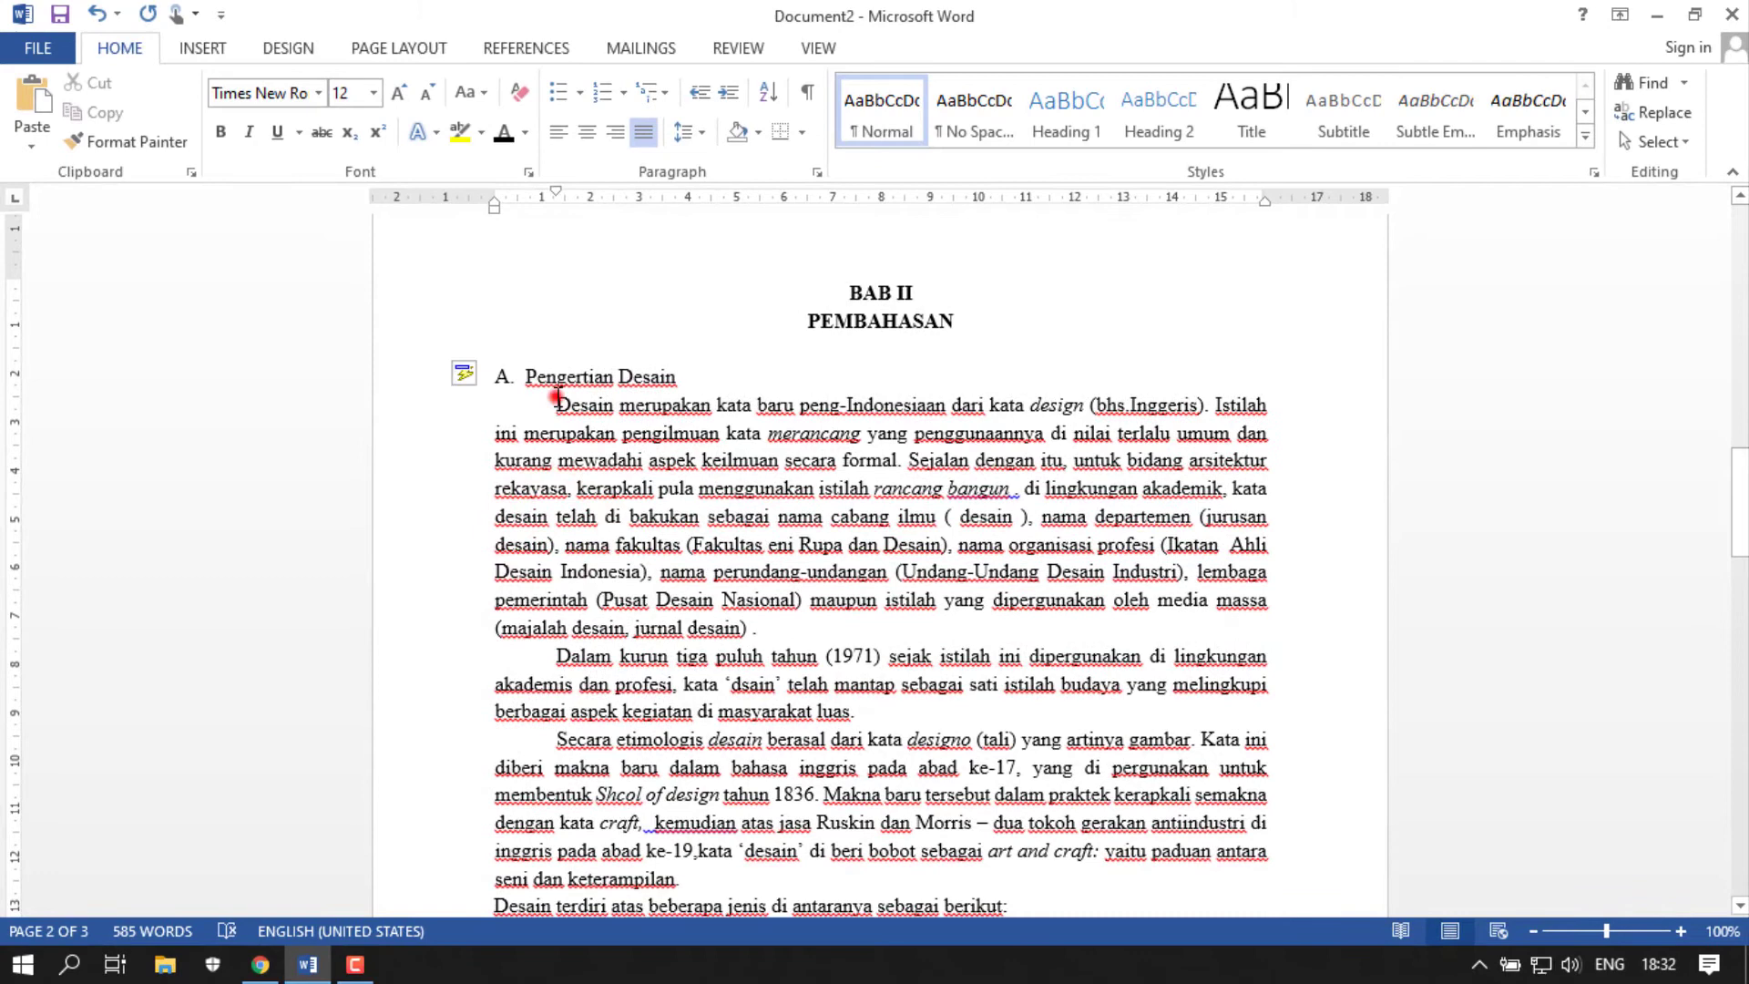
pyautogui.moveTo(557, 398)
pyautogui.mouseDown()
pyautogui.moveTo(997, 608)
pyautogui.moveTo(1037, 650)
pyautogui.mouseUp()
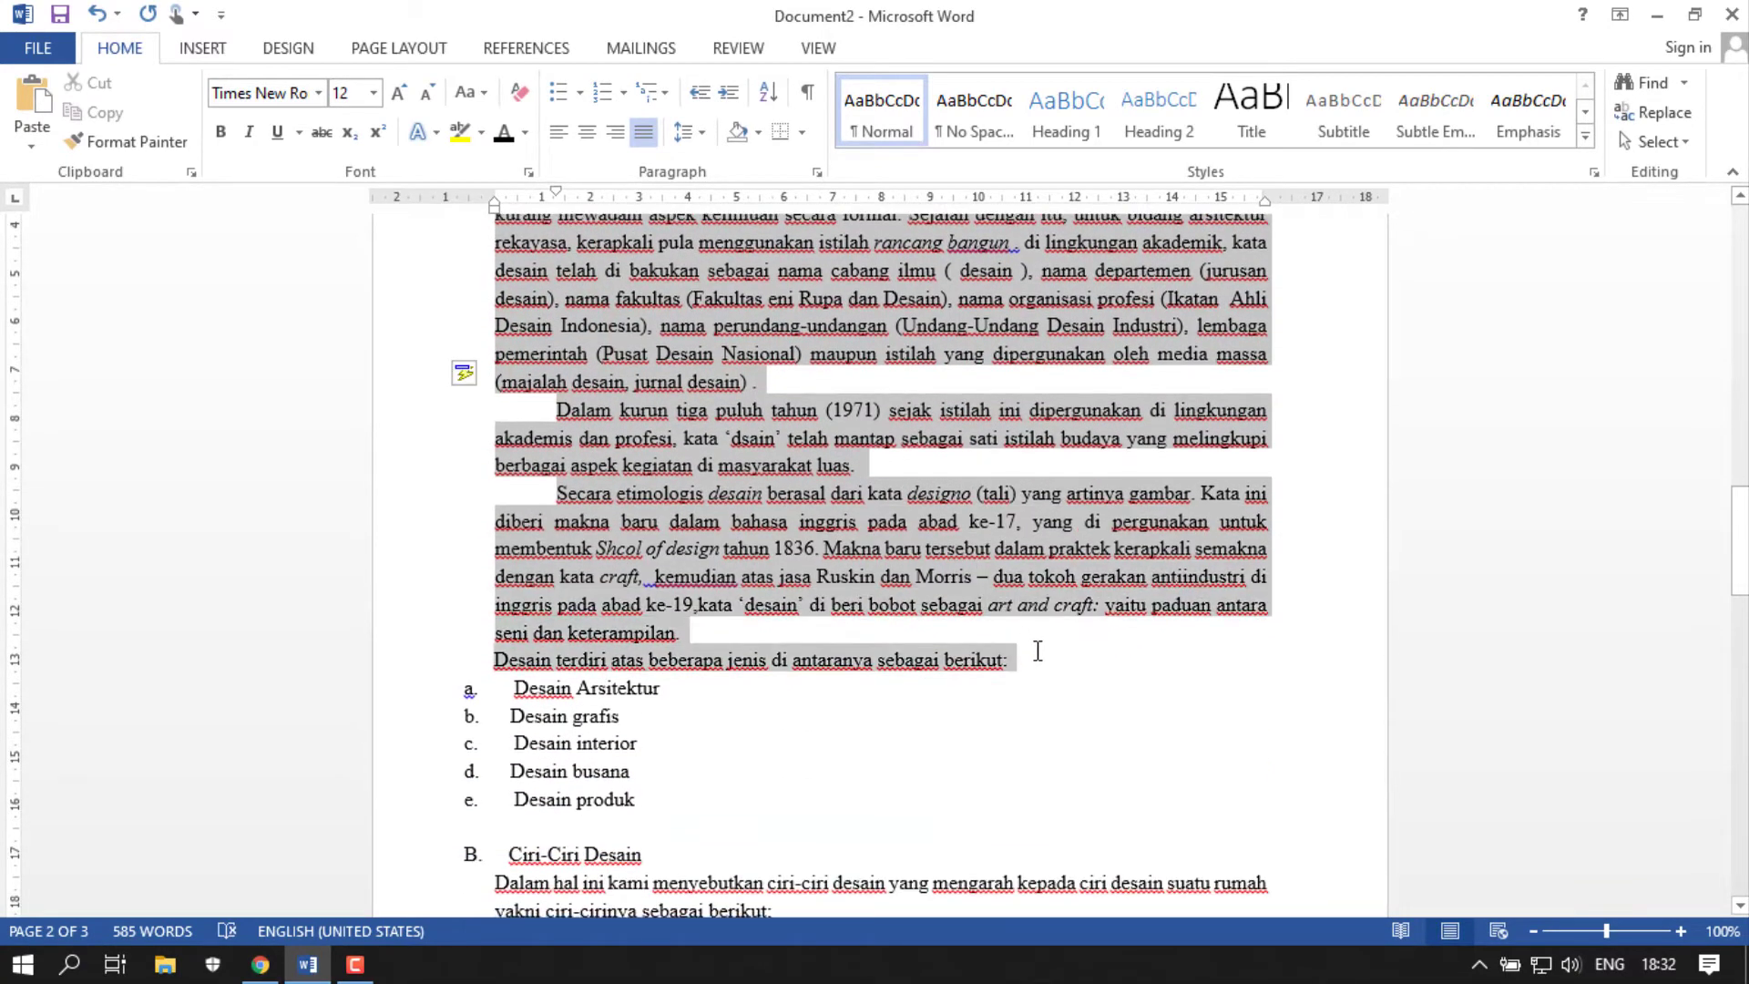
pyautogui.scroll(3, 582, 319)
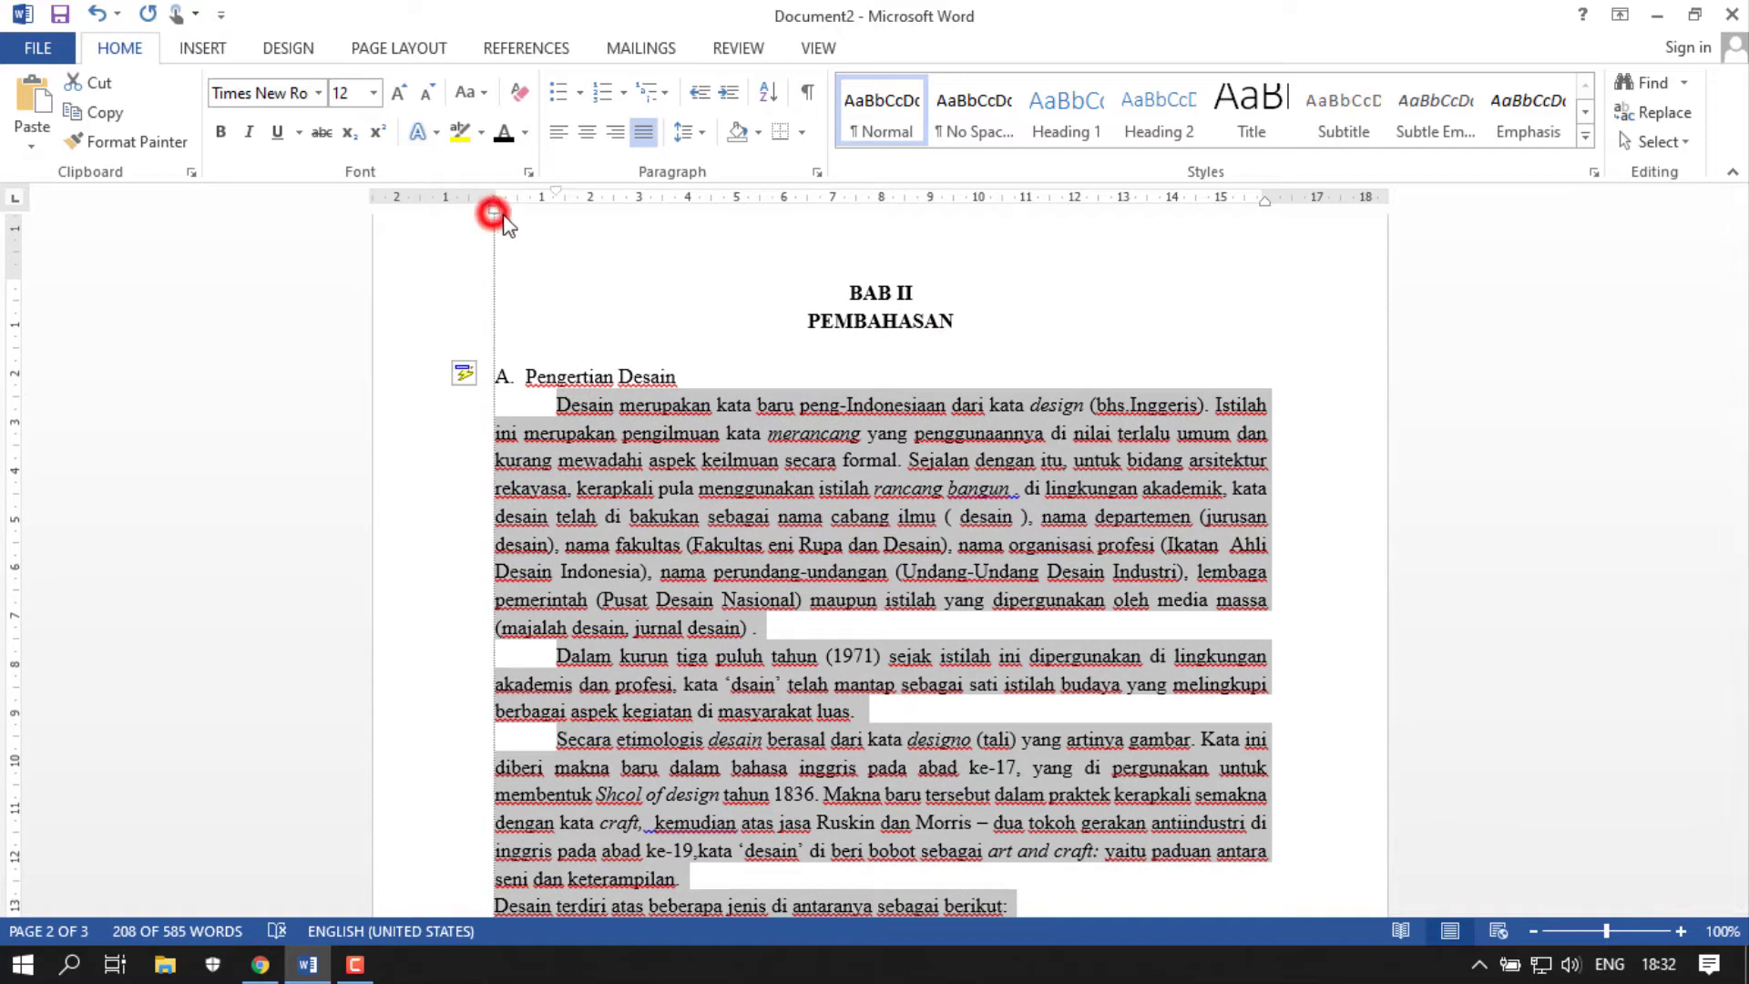
pyautogui.moveTo(492, 215); pyautogui.dragTo(528, 230)
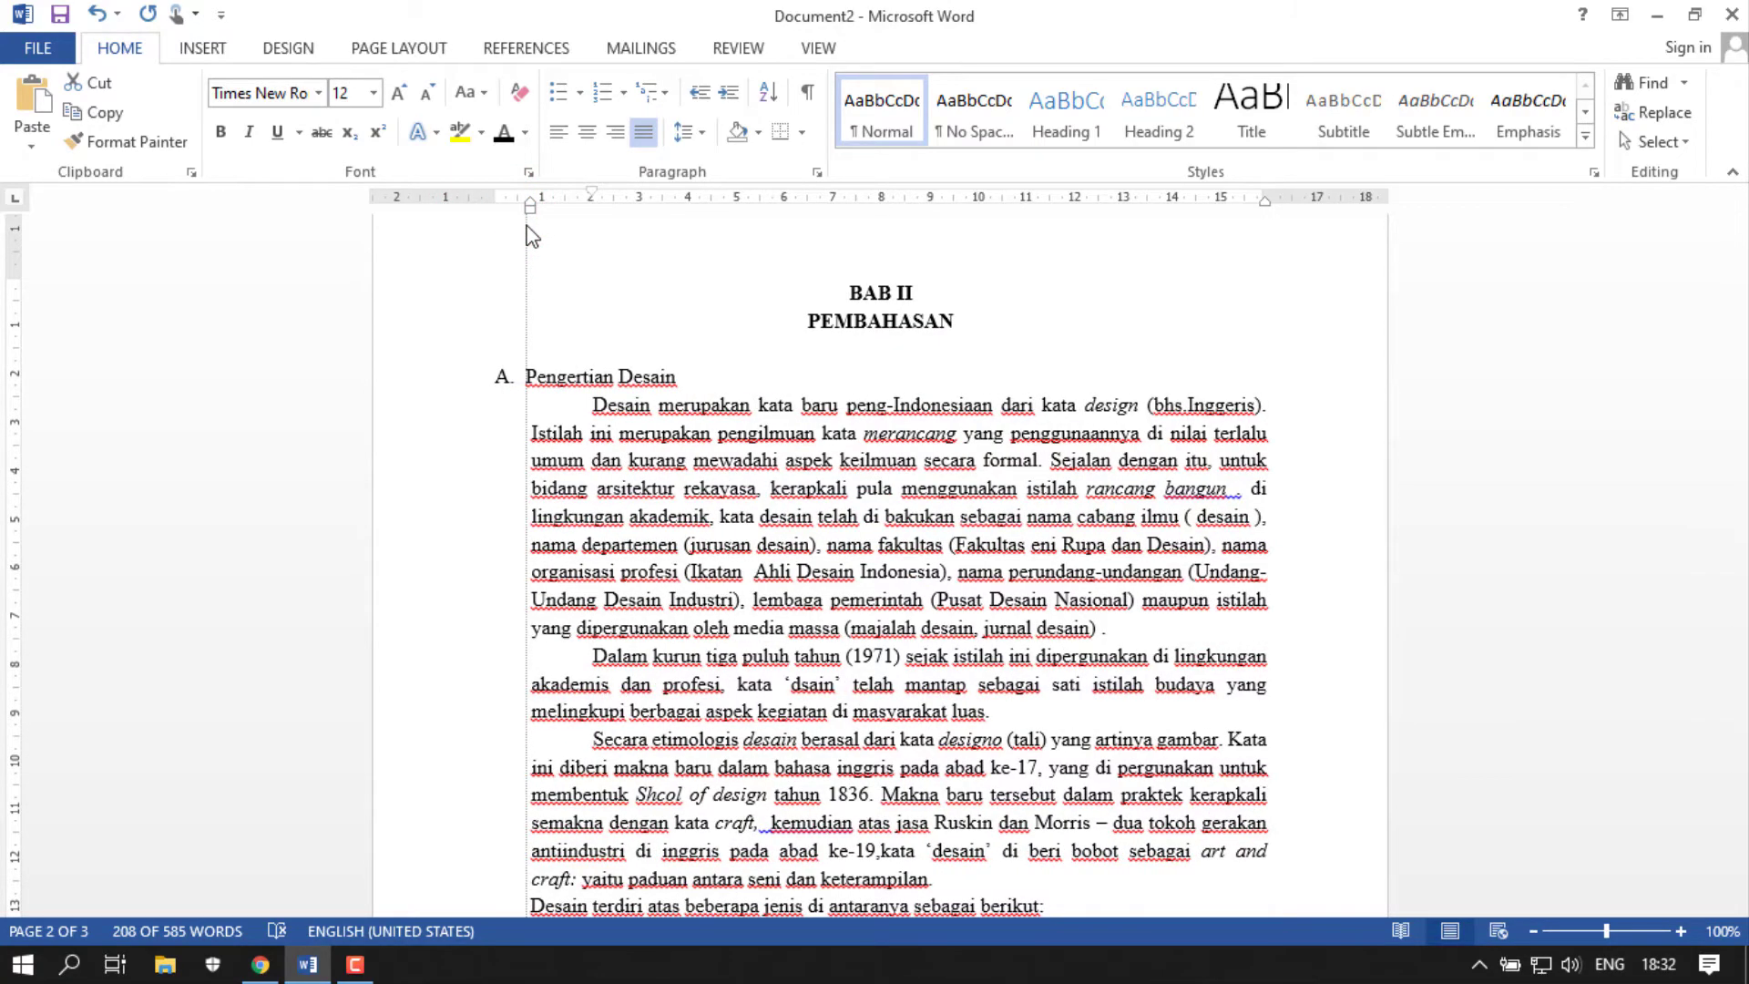
pyautogui.moveTo(531, 404); pyautogui.dragTo(609, 622)
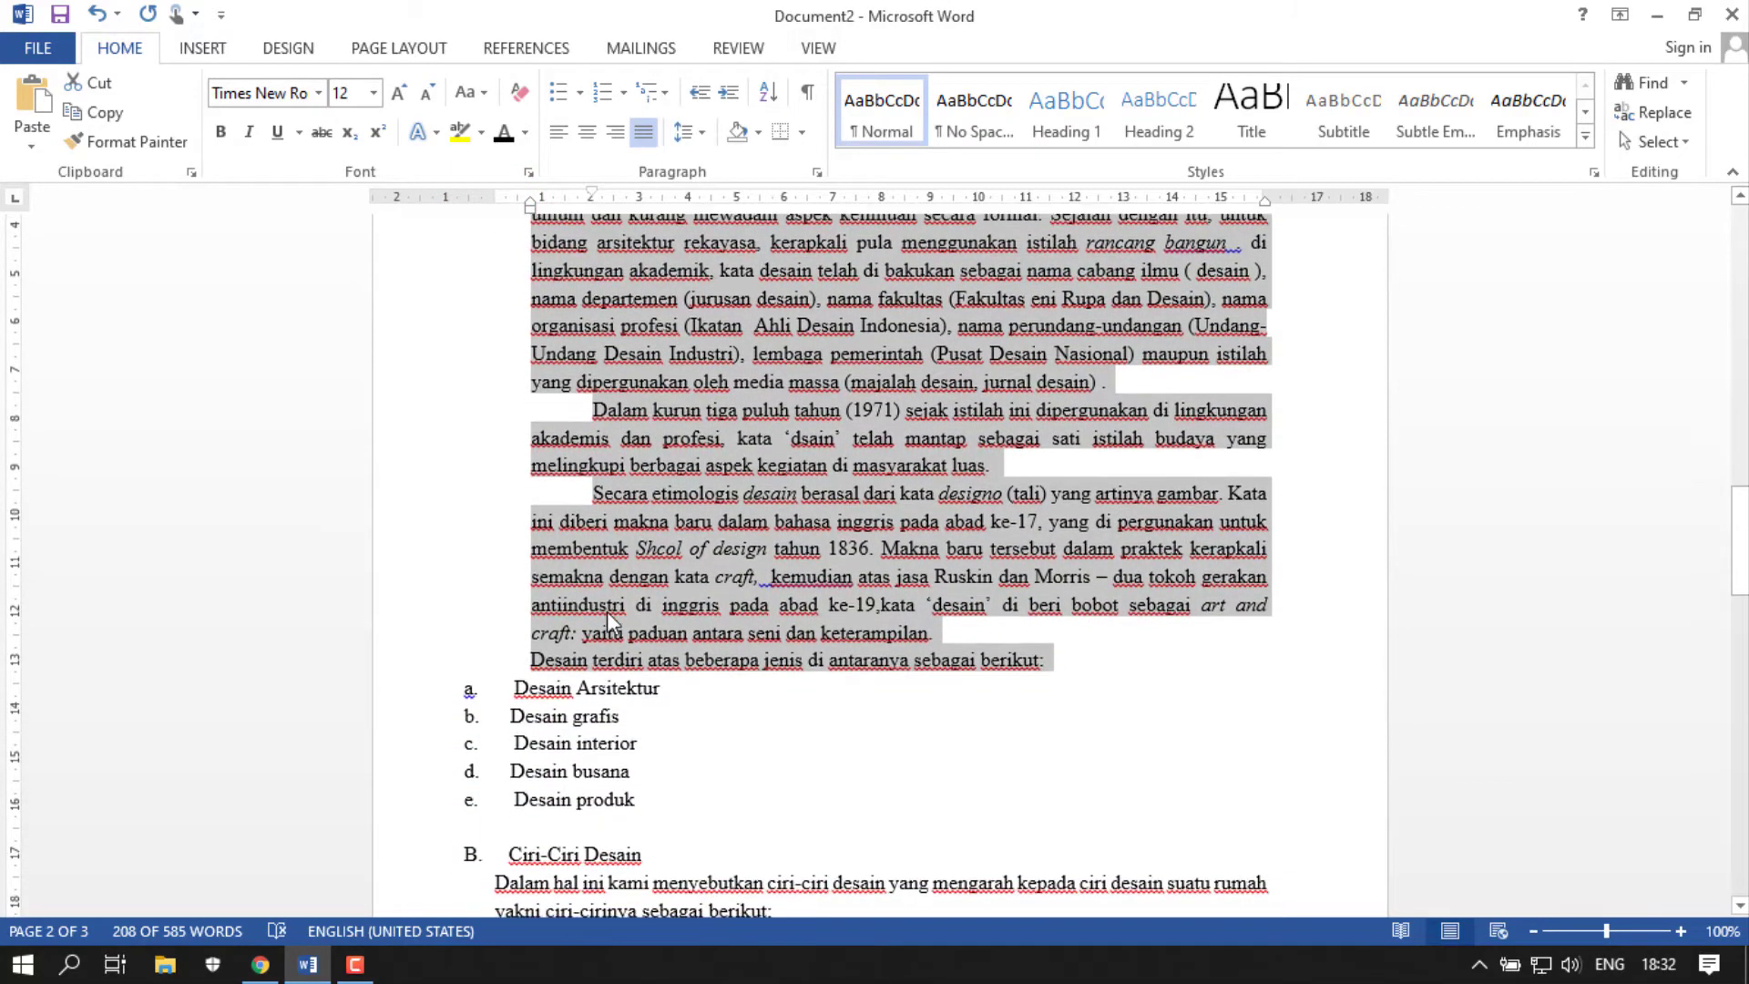
pyautogui.click(647, 637)
pyautogui.scroll(-2, 902, 660)
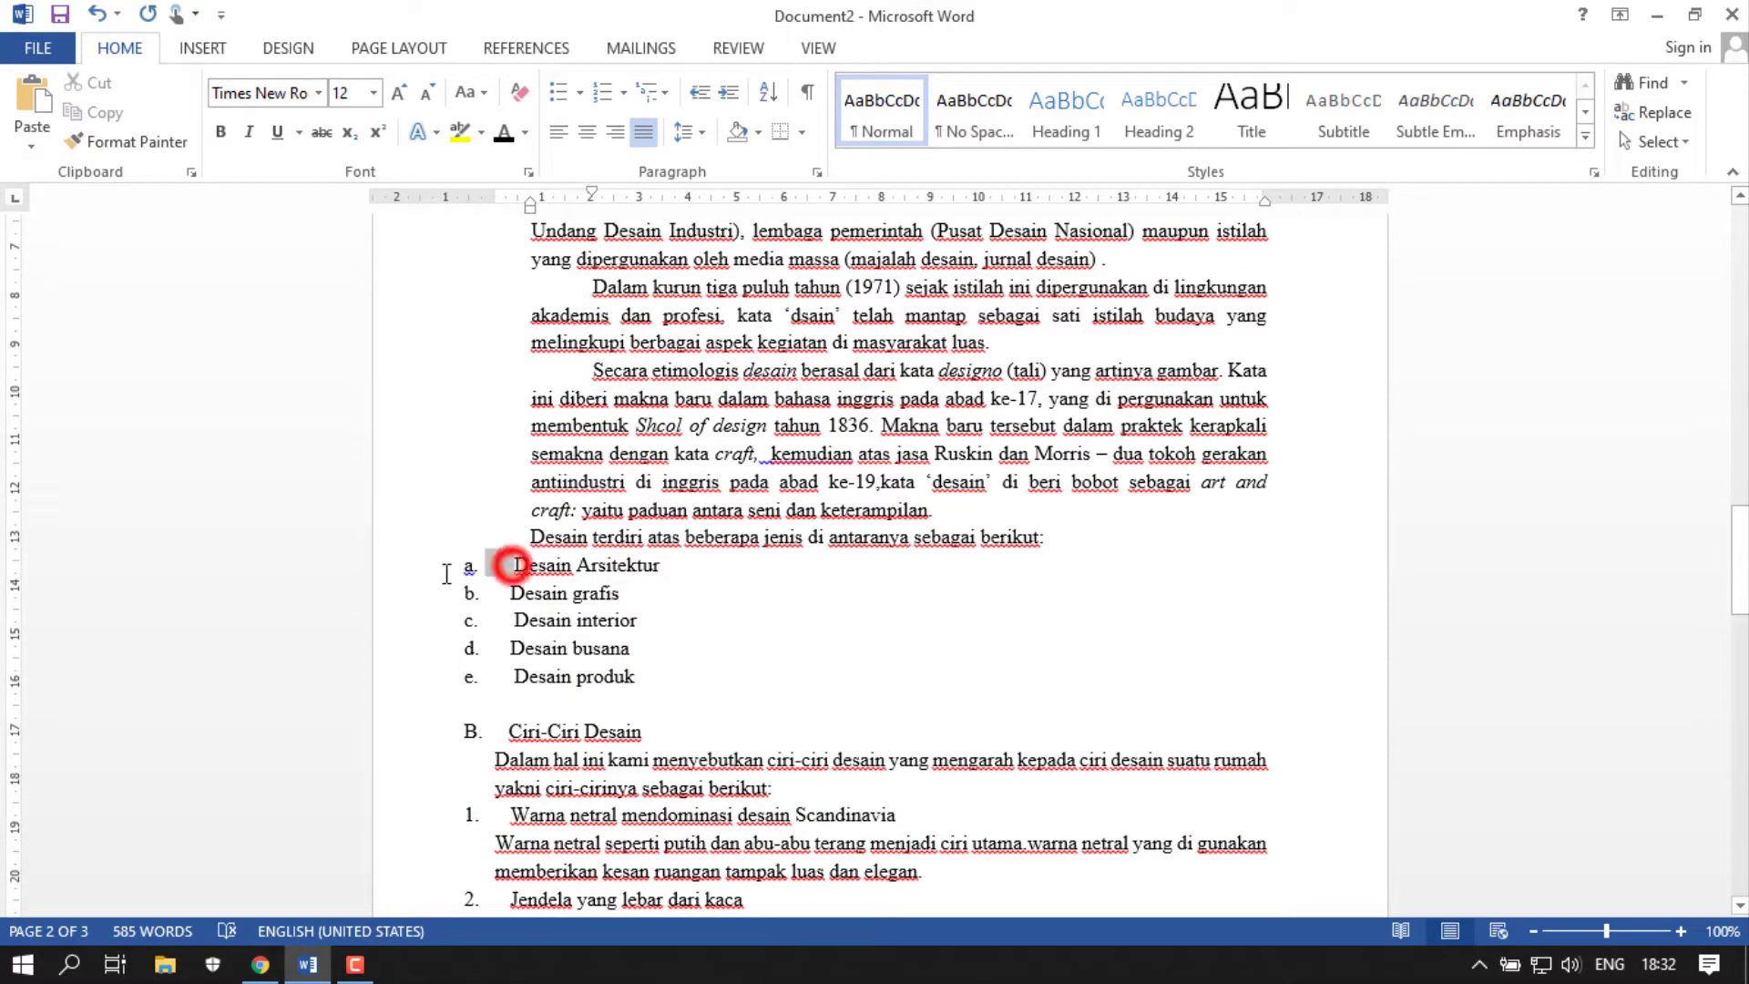
# Step: Delete the old typed a.–e. labels before the five Desain types
pyautogui.moveTo(511, 564); pyautogui.dragTo(446, 574)
pyautogui.press('BackSpace')
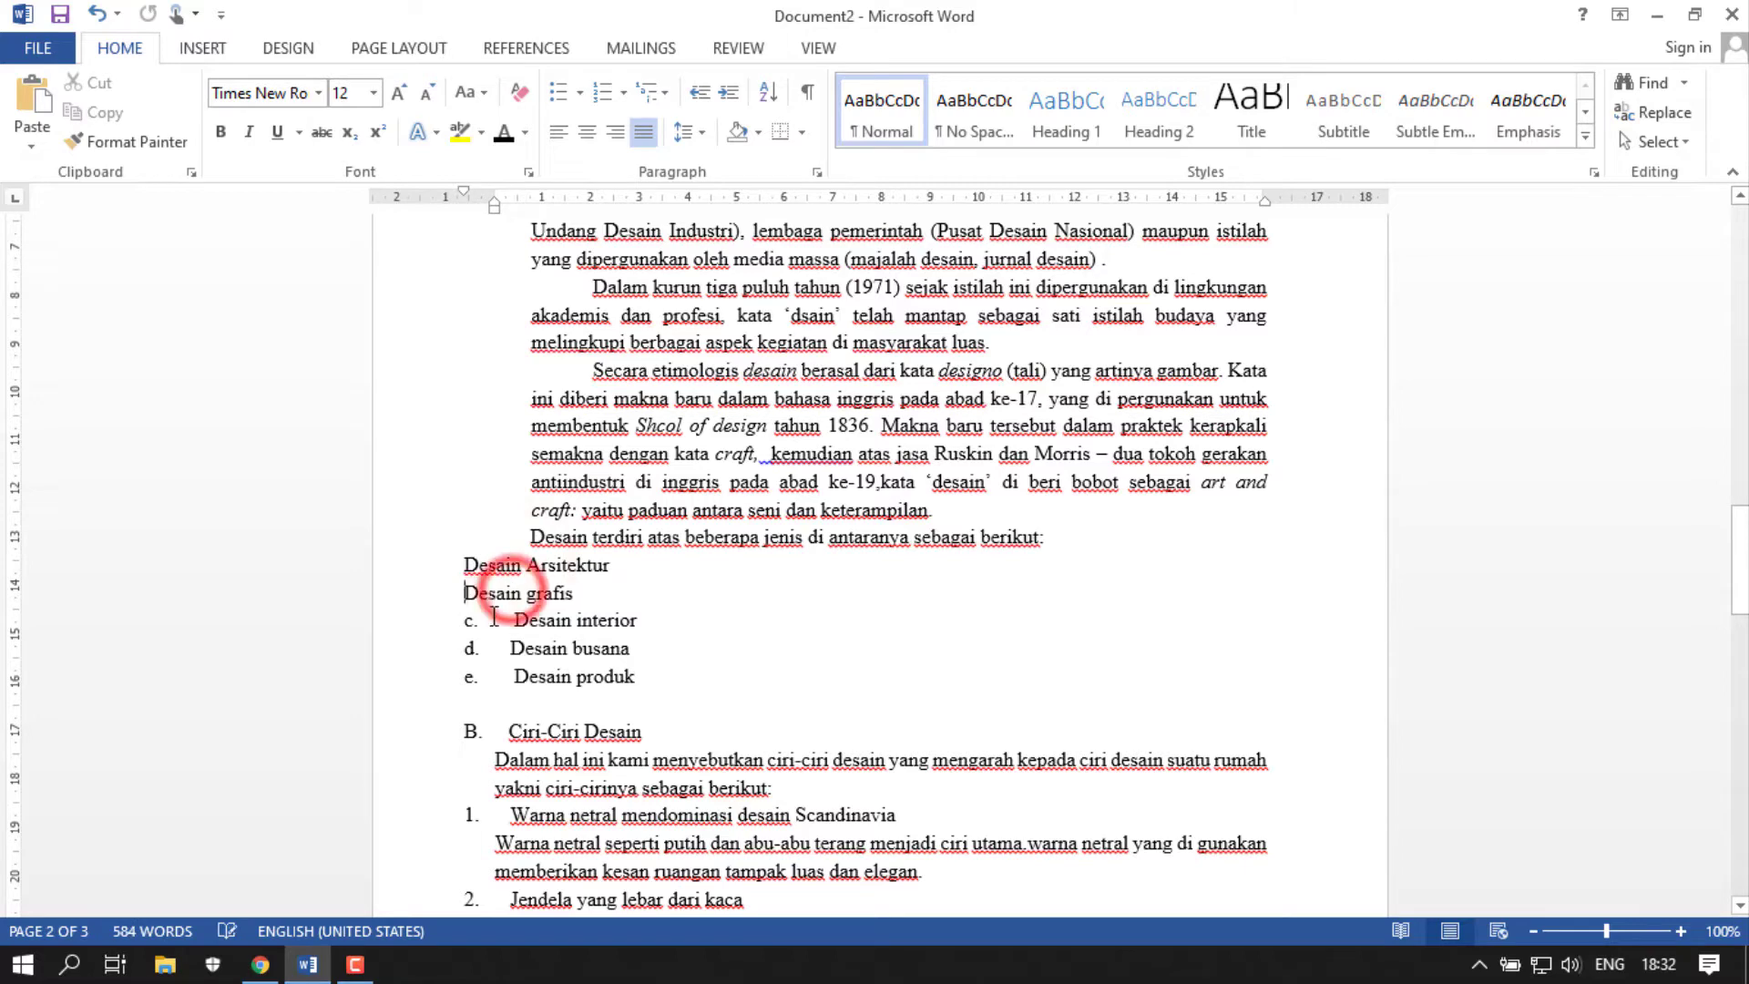
pyautogui.click(507, 619)
pyautogui.click(507, 648)
pyautogui.press('BackSpace')
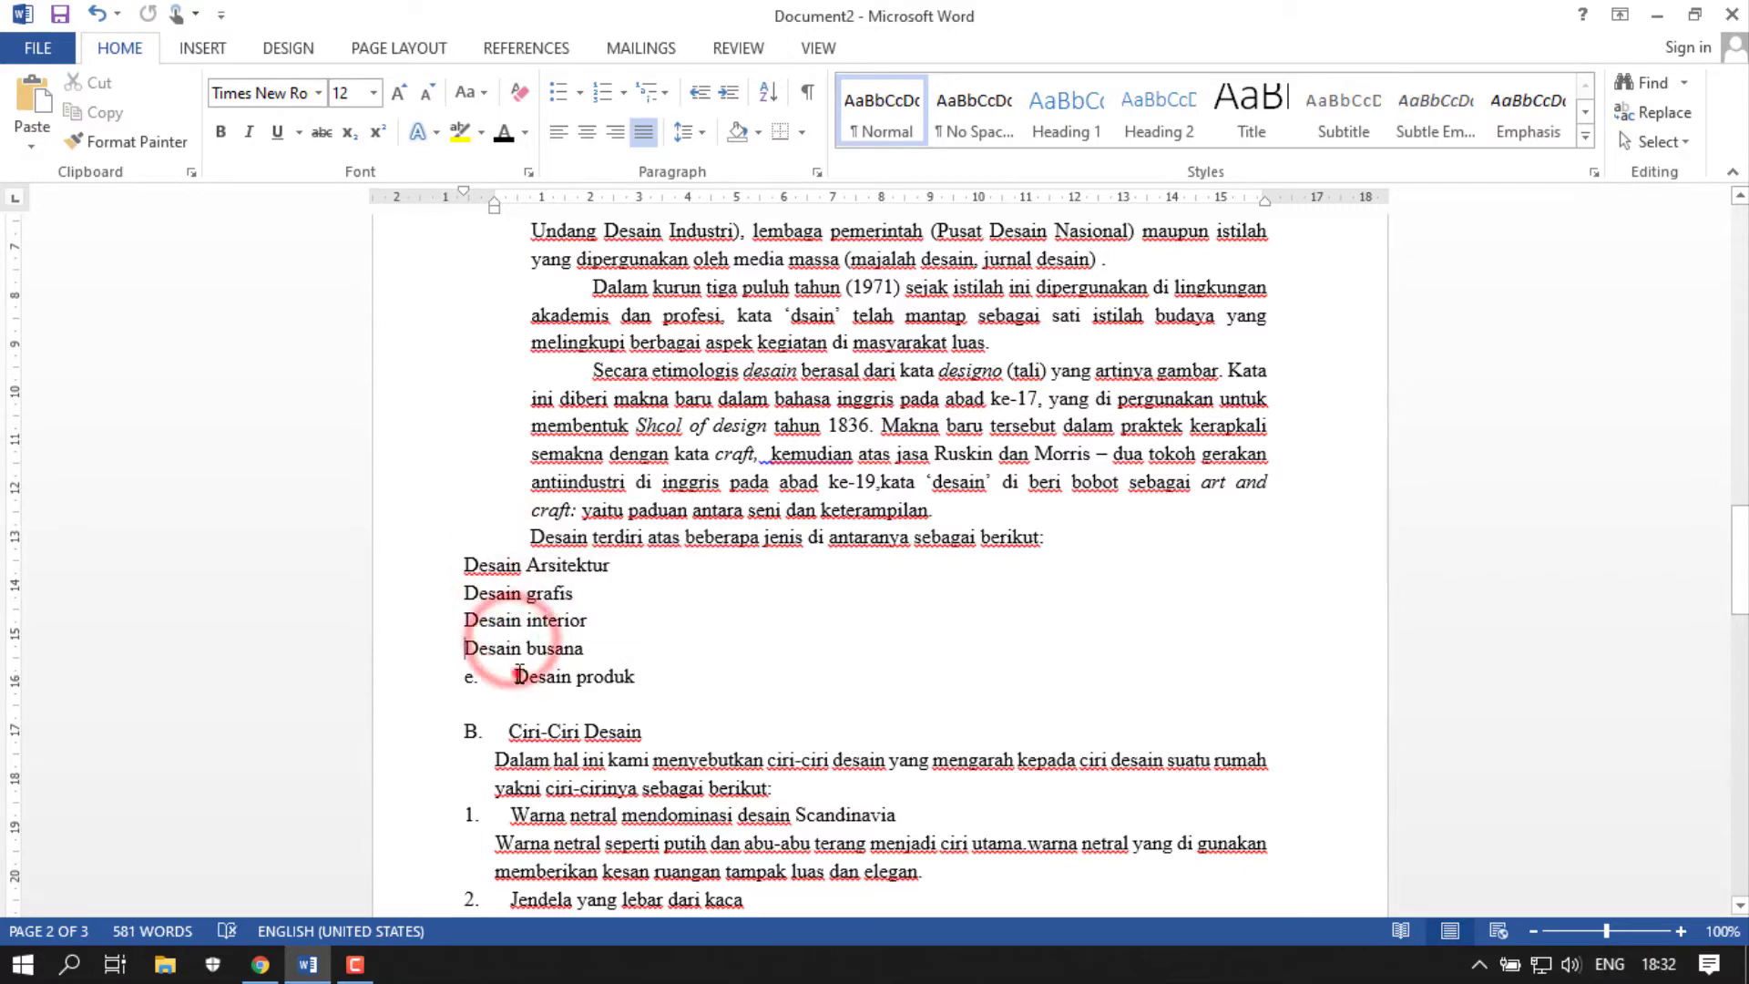
pyautogui.click(513, 675)
pyautogui.press('BackSpace')
# Step: Apply a. b. c. lettering to the five lines from Desain Arsitektur to Desain produk
pyautogui.click(587, 676)
pyautogui.moveTo(587, 676); pyautogui.dragTo(463, 564)
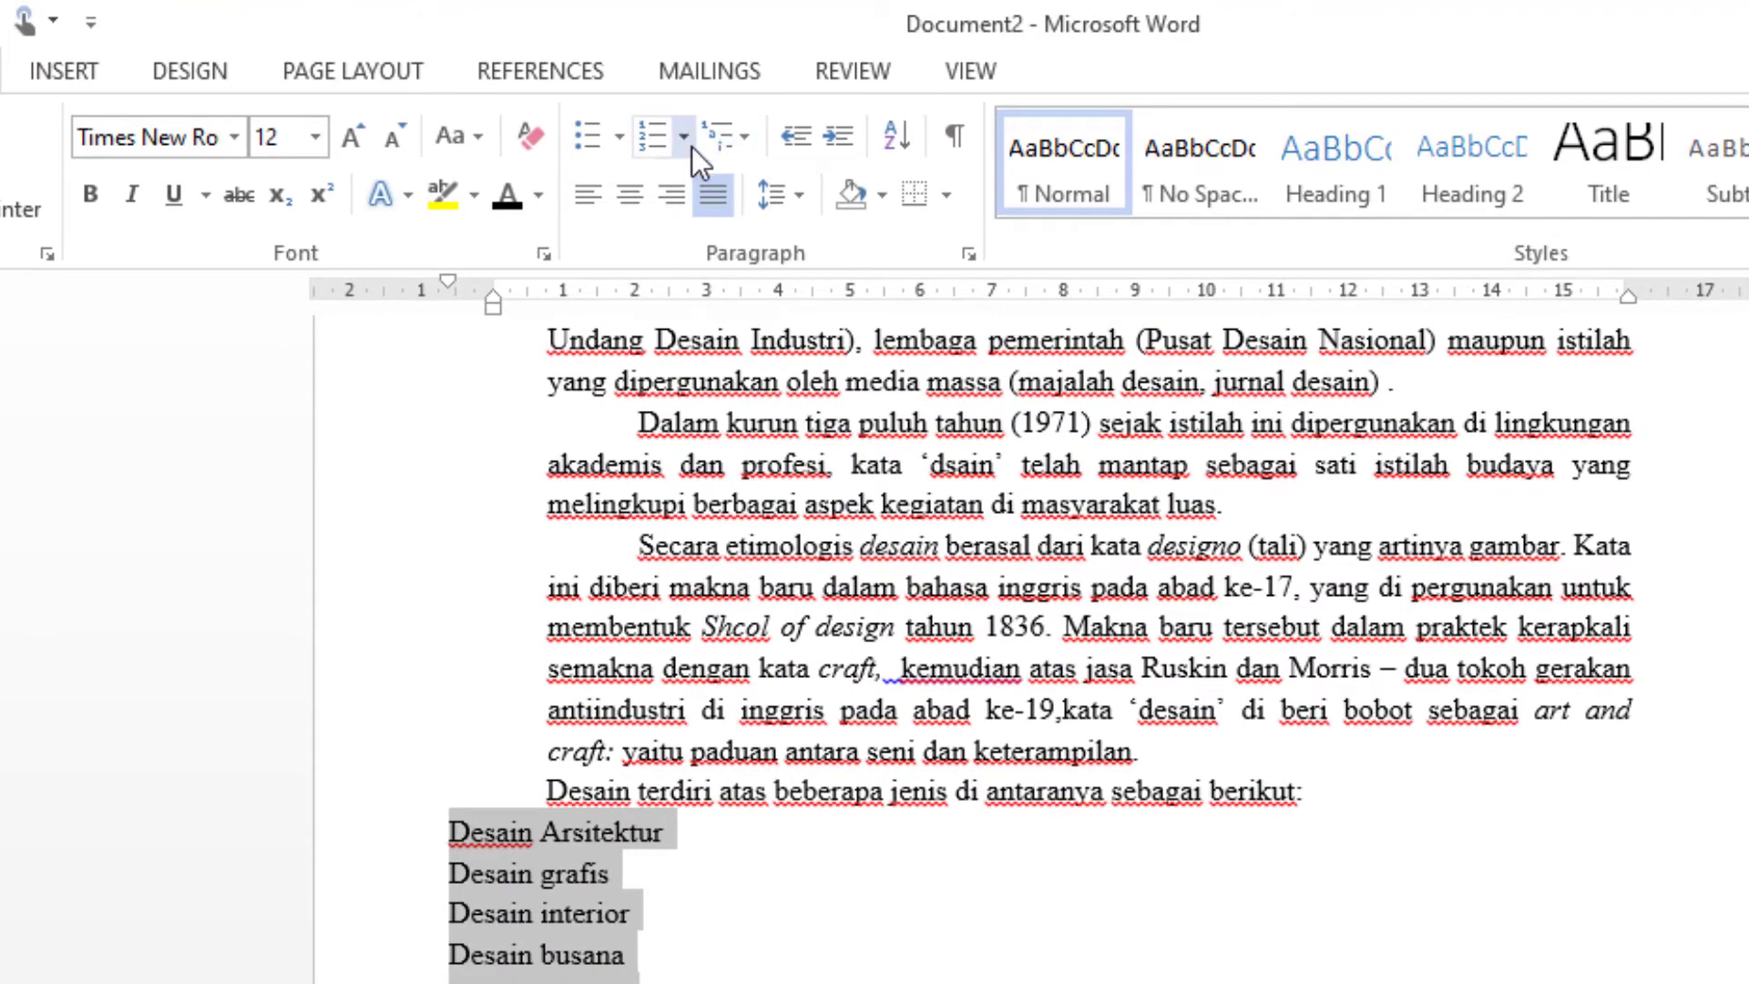
pyautogui.click(684, 138)
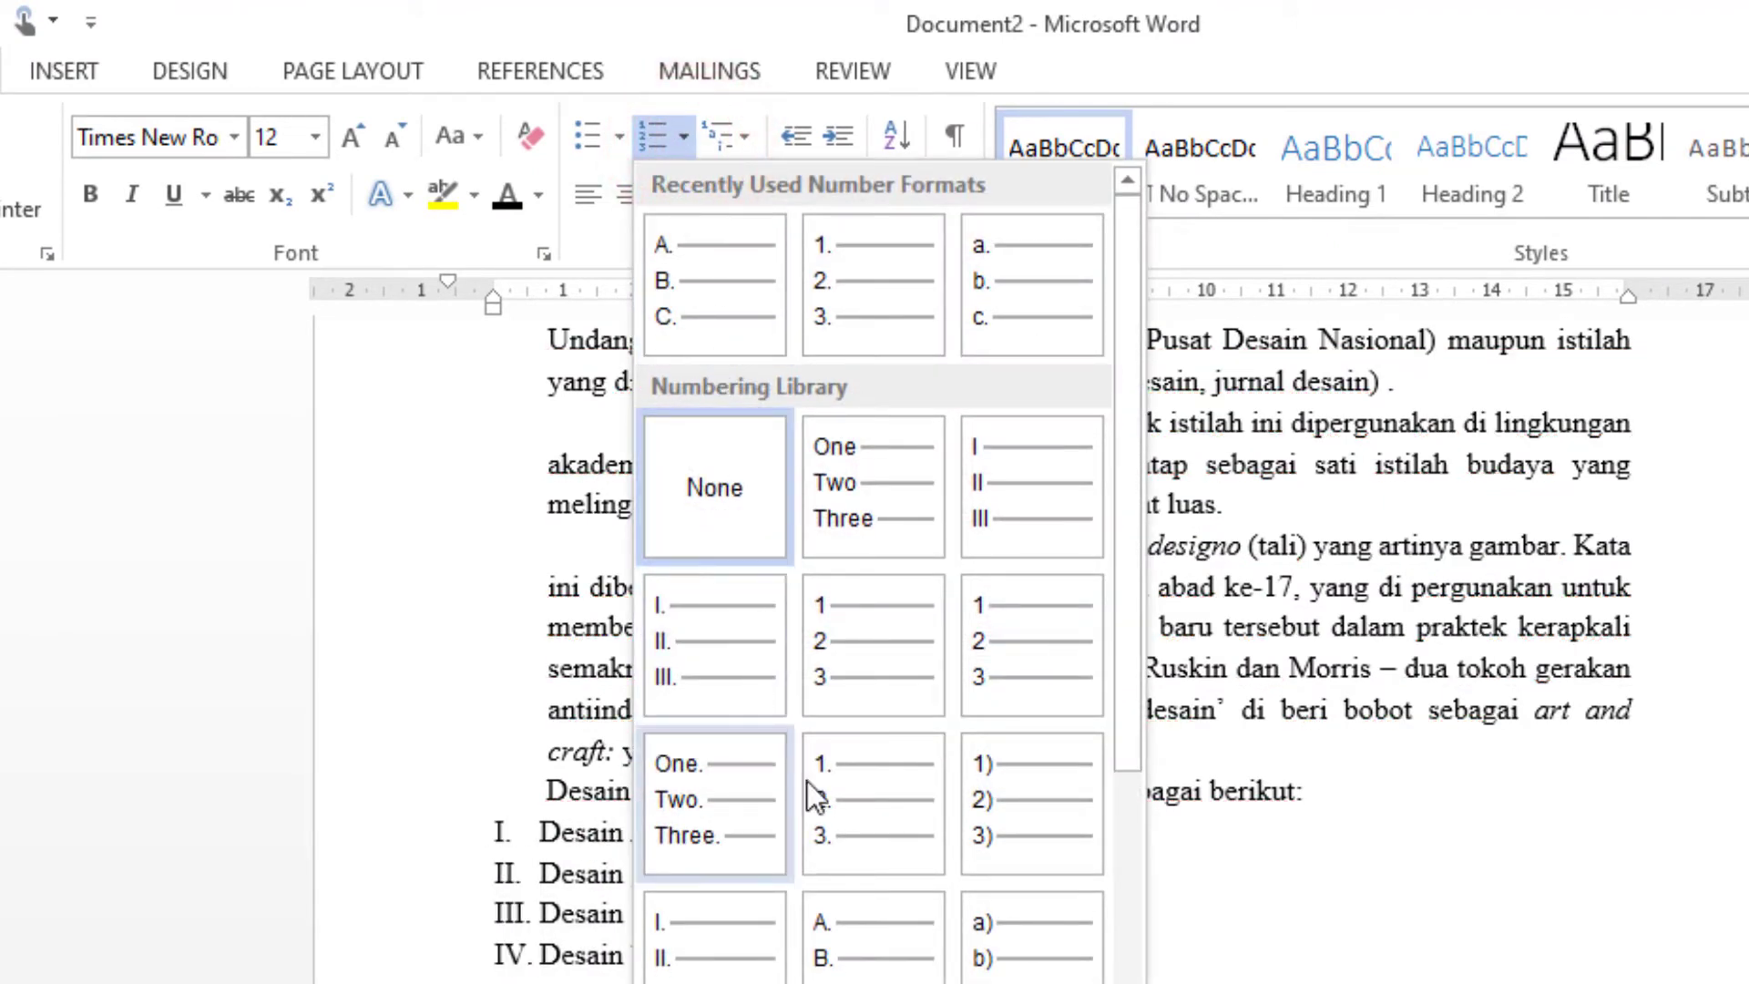
pyautogui.click(1018, 299)
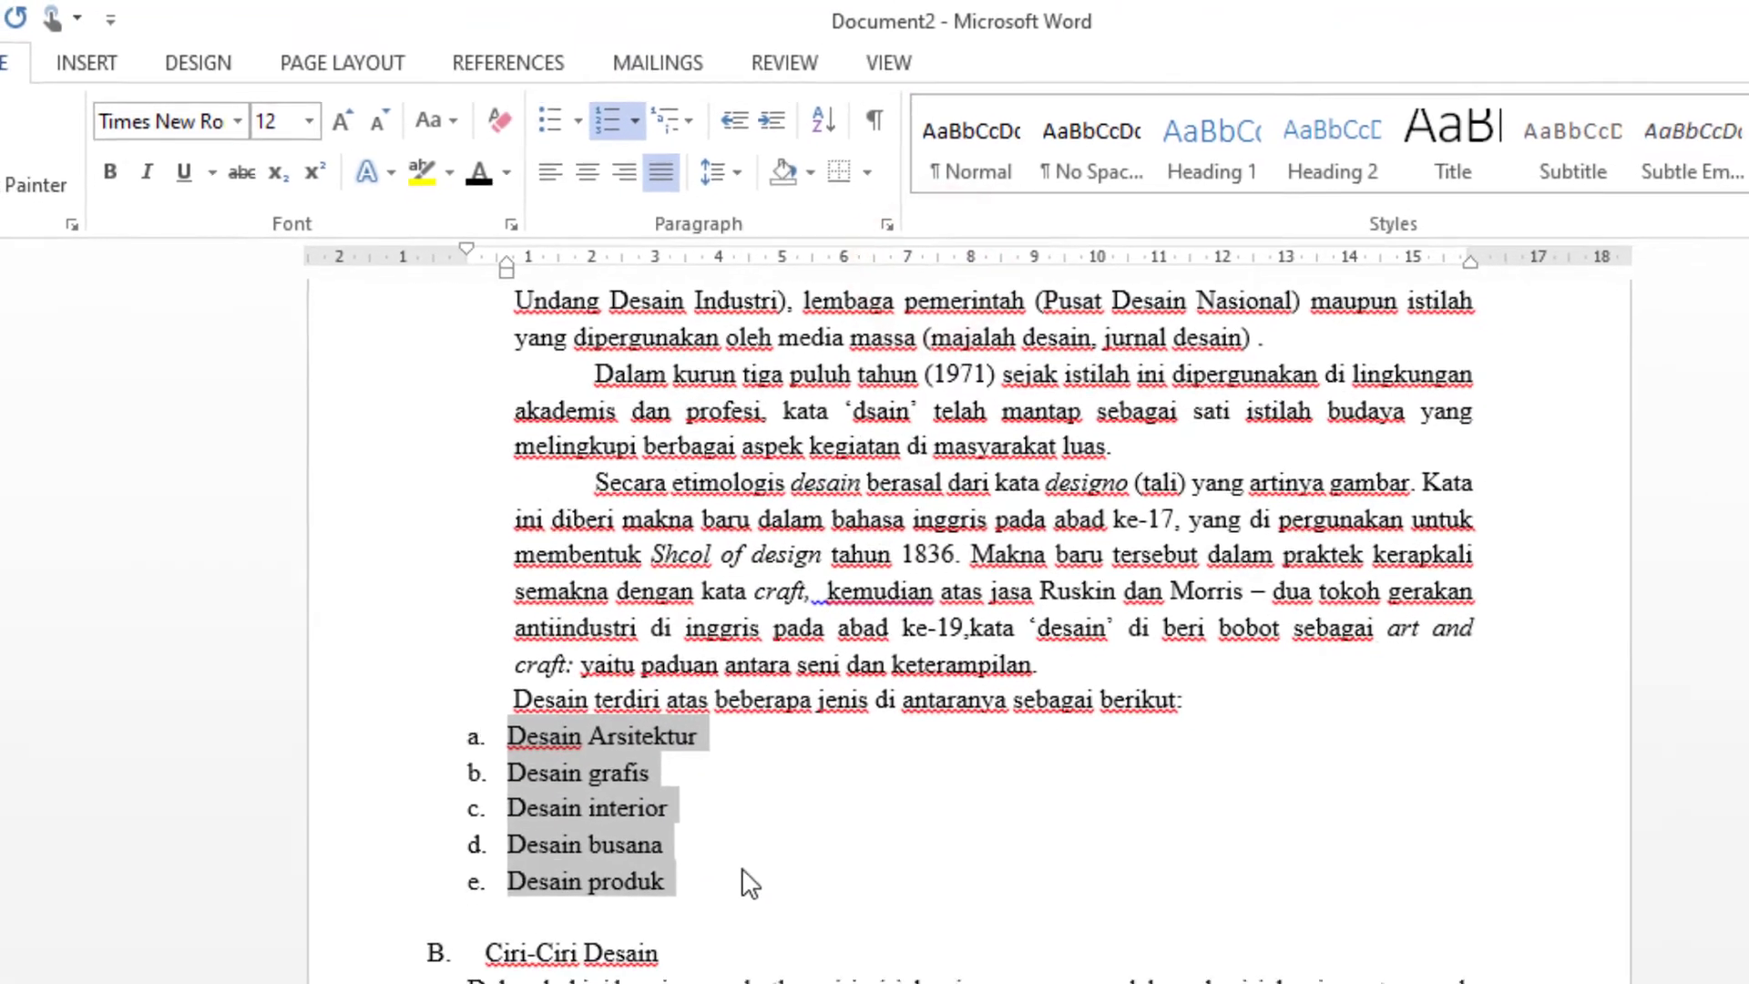
# Step: Indent the a.–e. lettered list to about 2 cm on the ruler
pyautogui.click(678, 879)
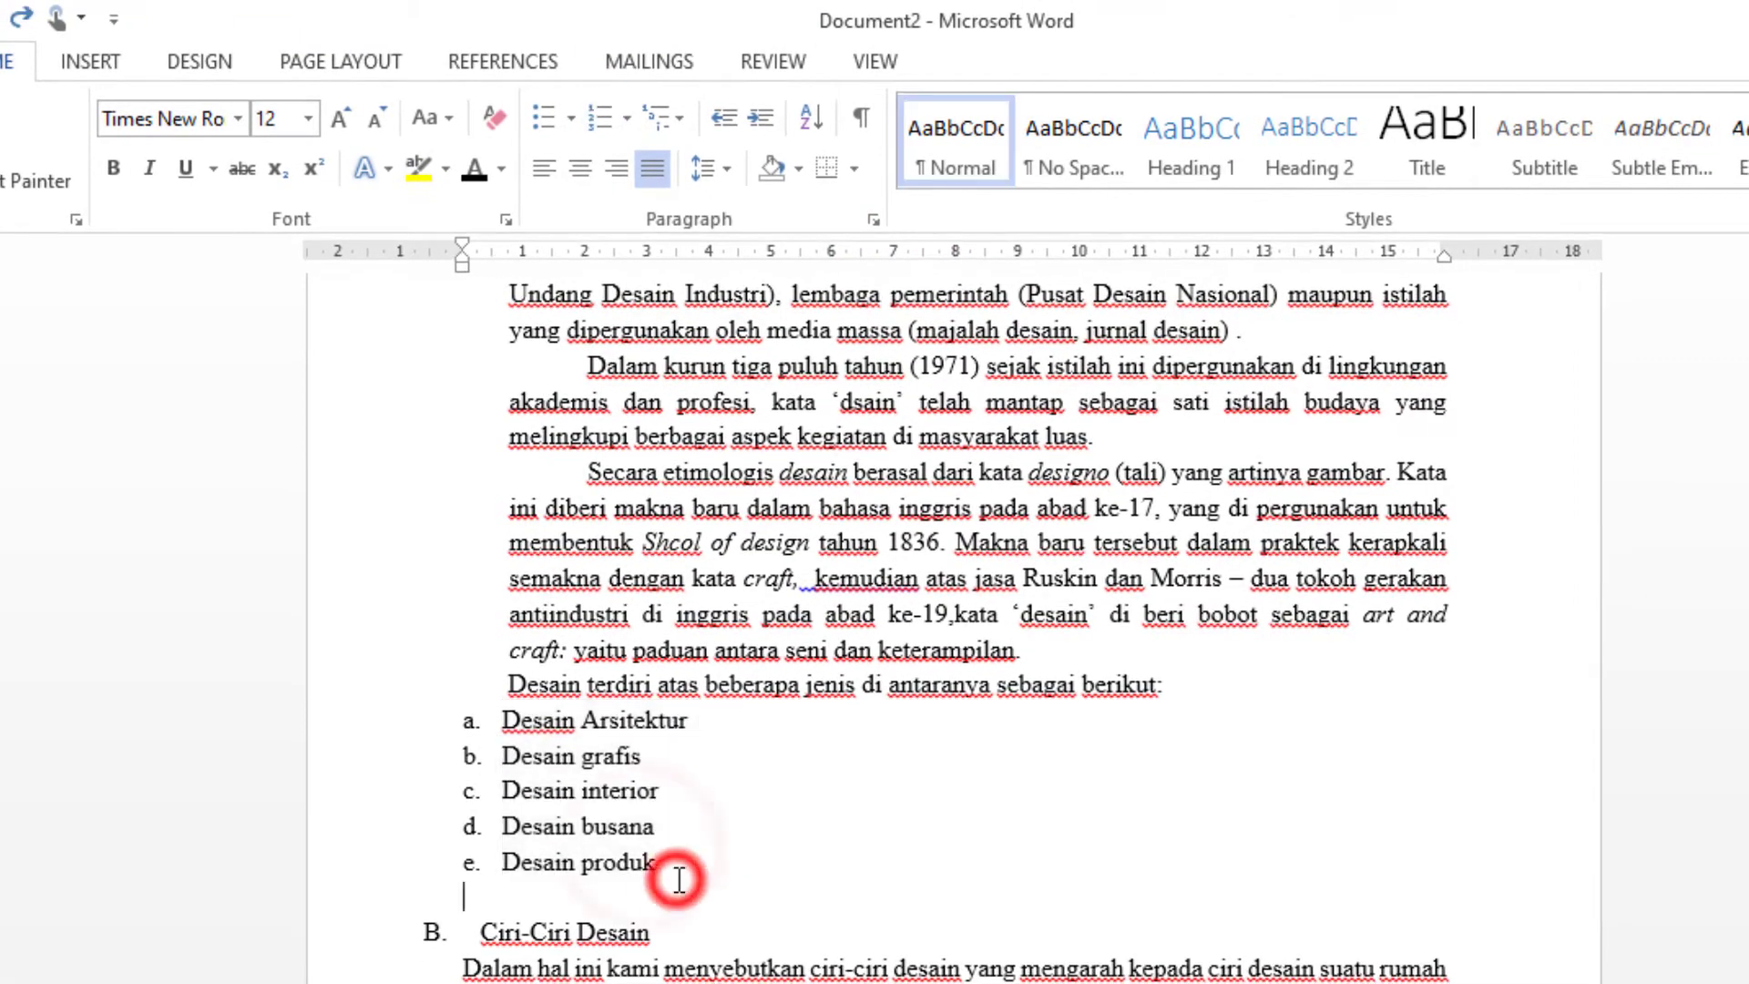
pyautogui.moveTo(675, 873); pyautogui.dragTo(460, 725)
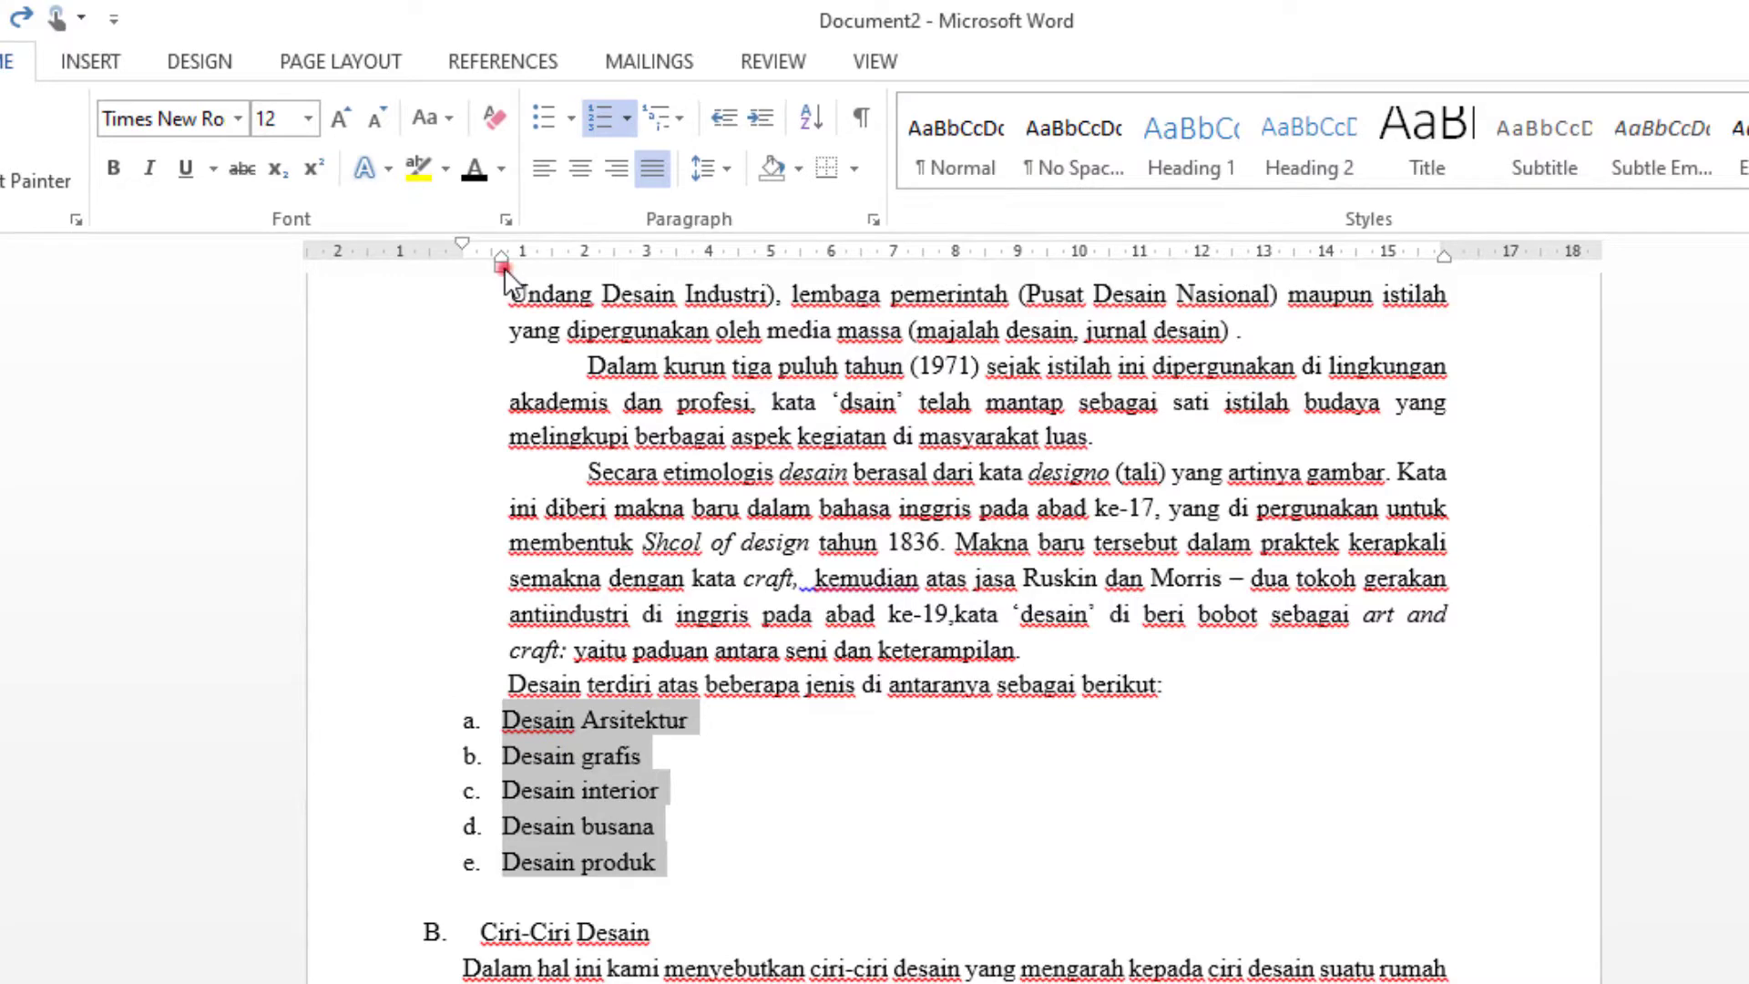
pyautogui.moveTo(505, 269); pyautogui.dragTo(553, 279)
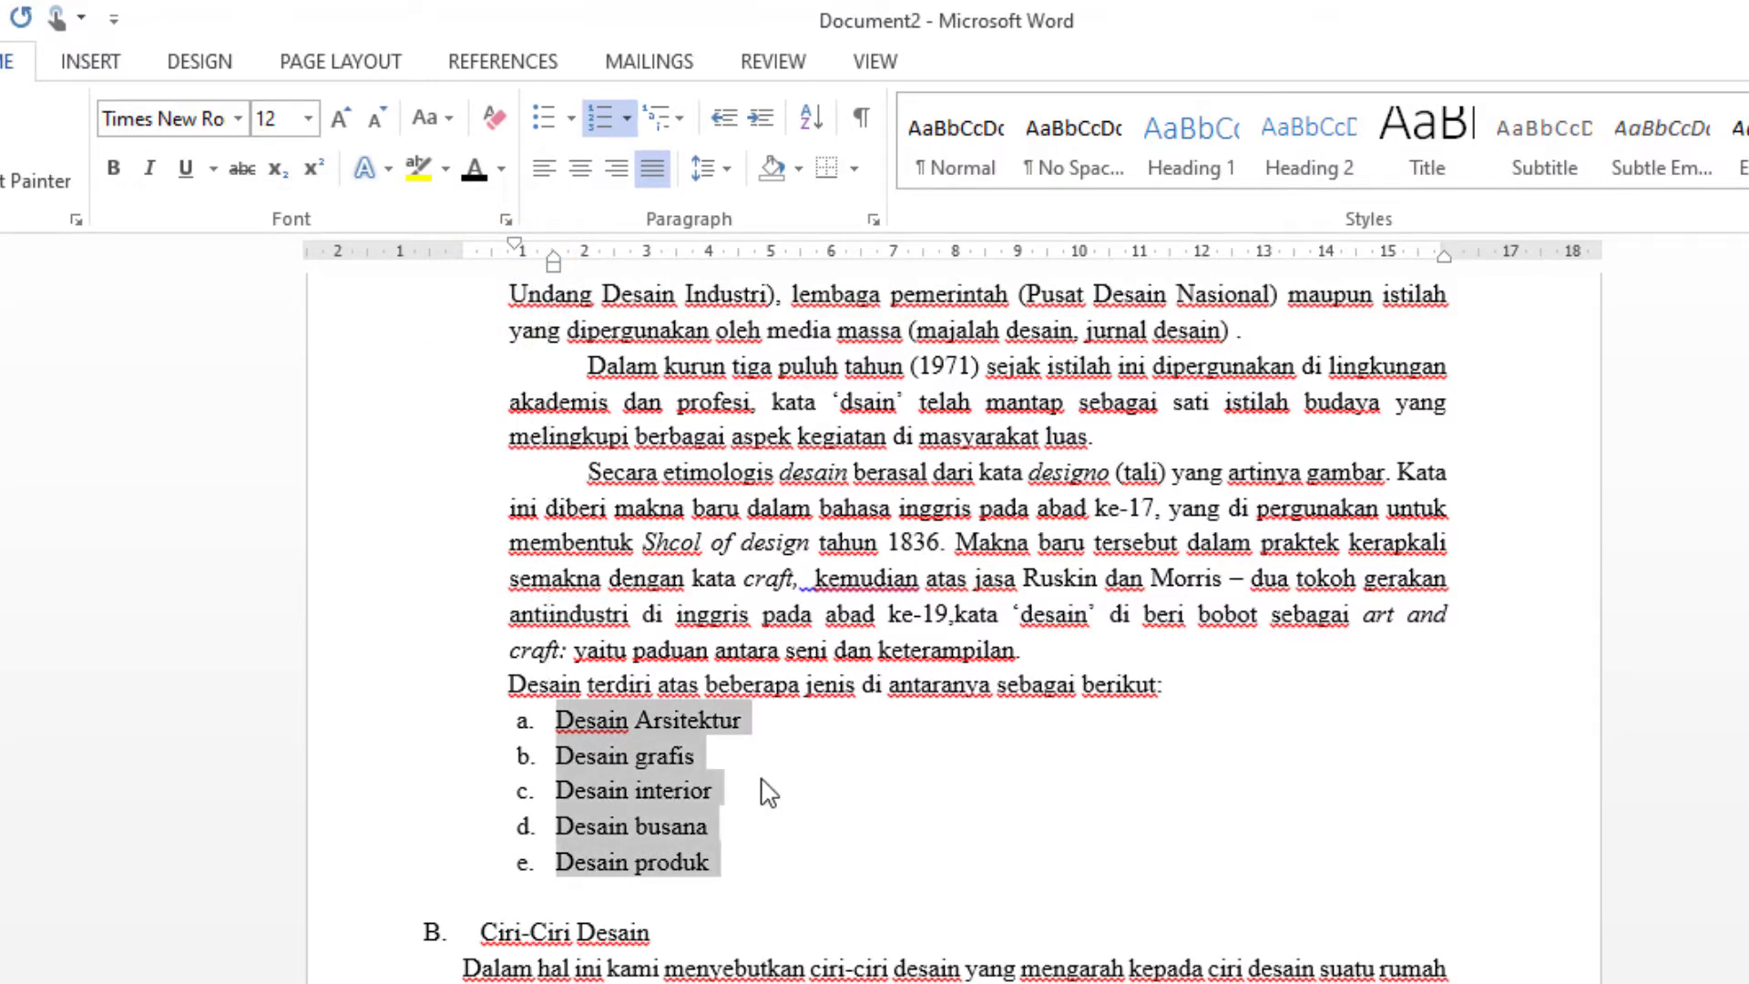
pyautogui.click(772, 832)
pyautogui.scroll(3, 772, 832)
pyautogui.scroll(-1, 1113, 819)
# Step: Insert a blank line after 'keterampilan.' ahead of the list introduction
pyautogui.click(1113, 820)
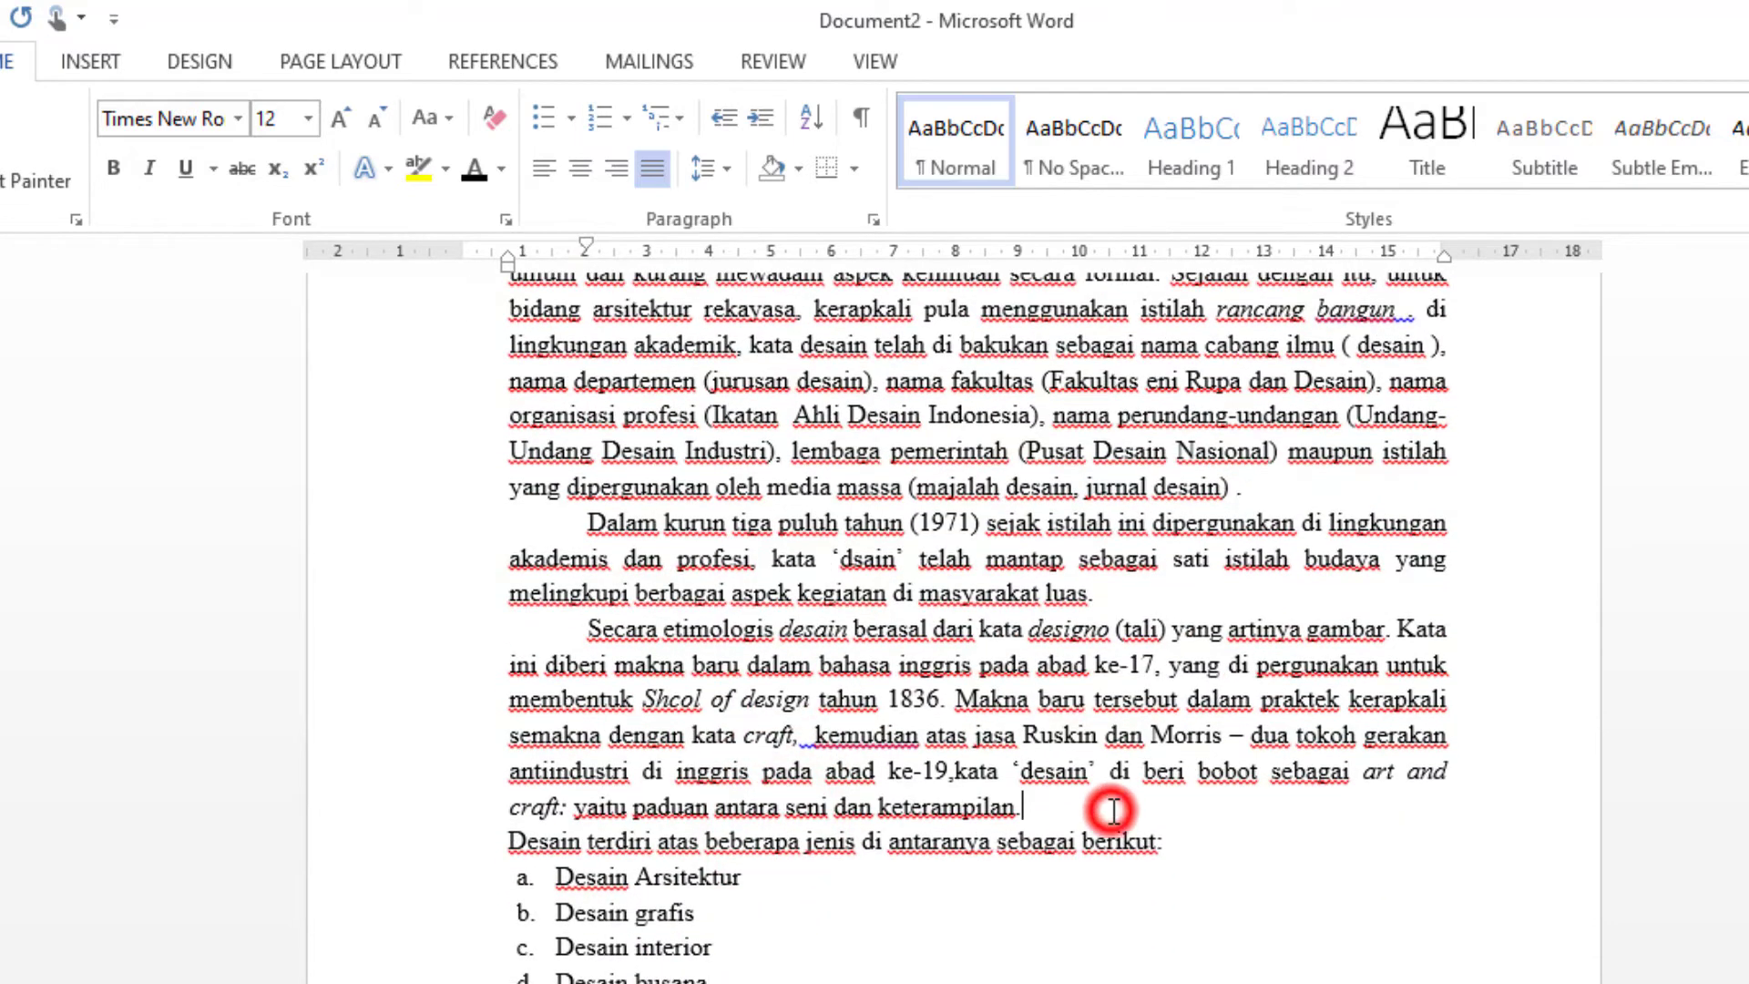
pyautogui.press('Return')
pyautogui.scroll(-1, 847, 855)
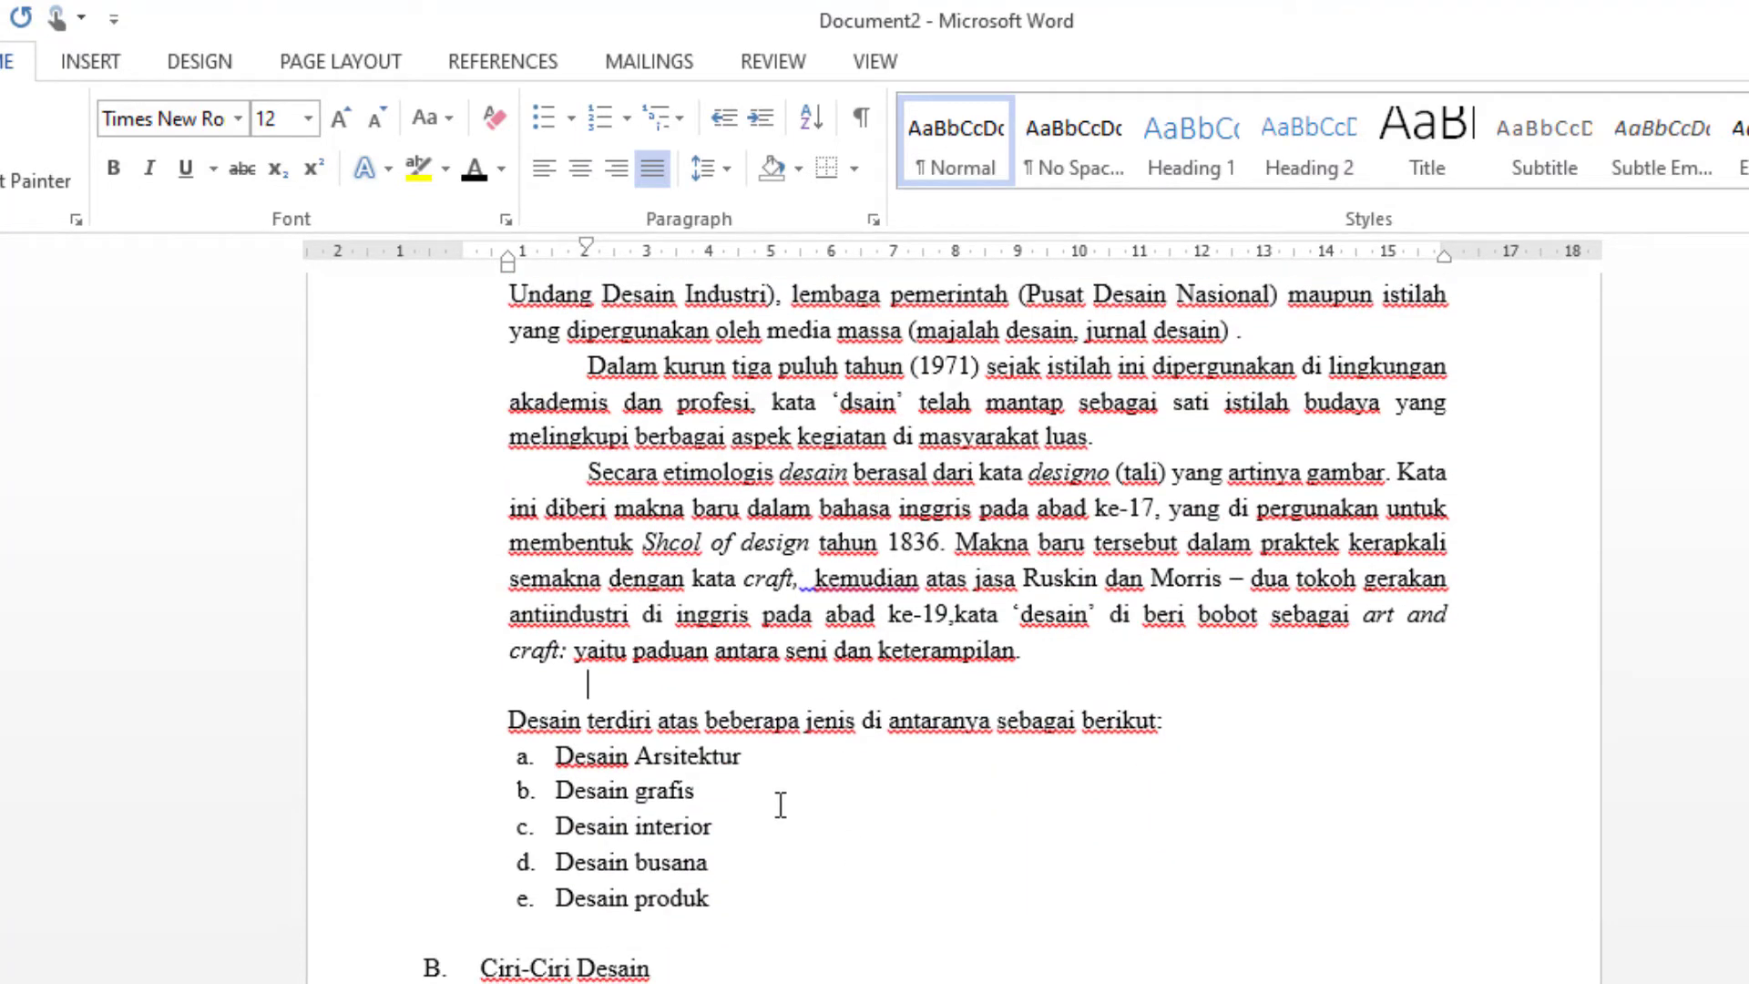
pyautogui.scroll(-1, 780, 804)
pyautogui.scroll(-2, 778, 803)
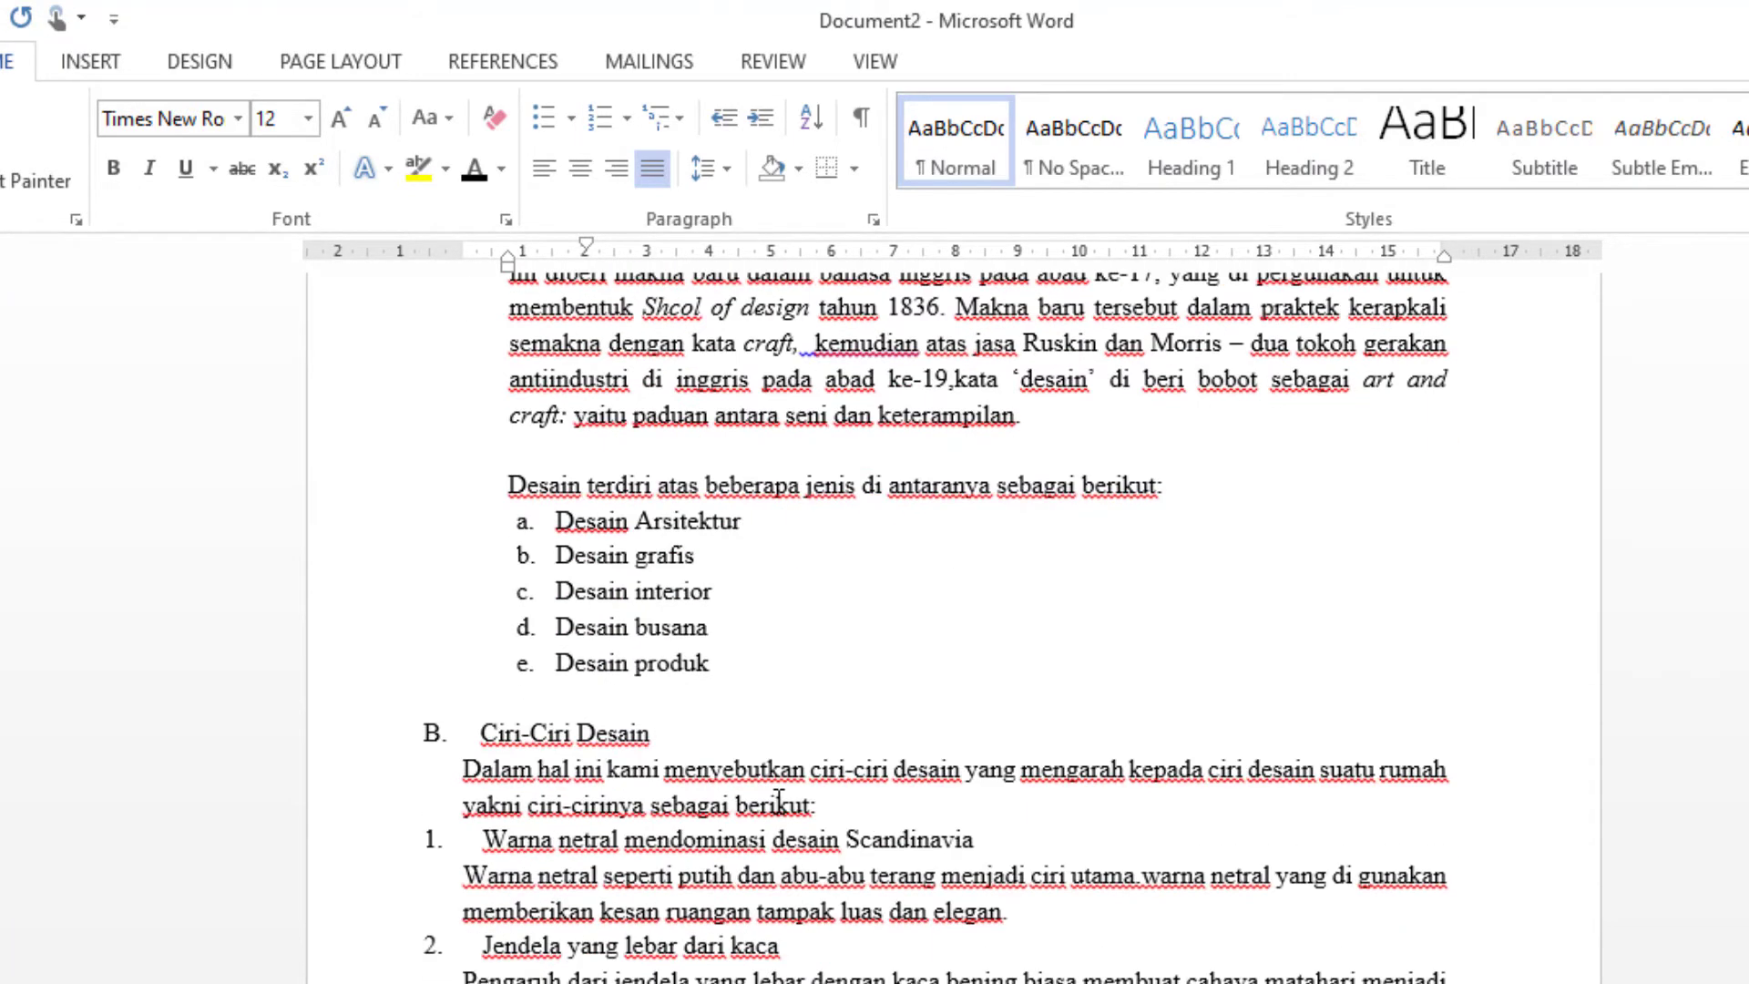
pyautogui.scroll(-1, 424, 692)
# Step: Use Format Painter to copy the 'A. Pengertian Desain' heading format onto 'Ciri-Ciri Desain' as B
pyautogui.click(431, 658)
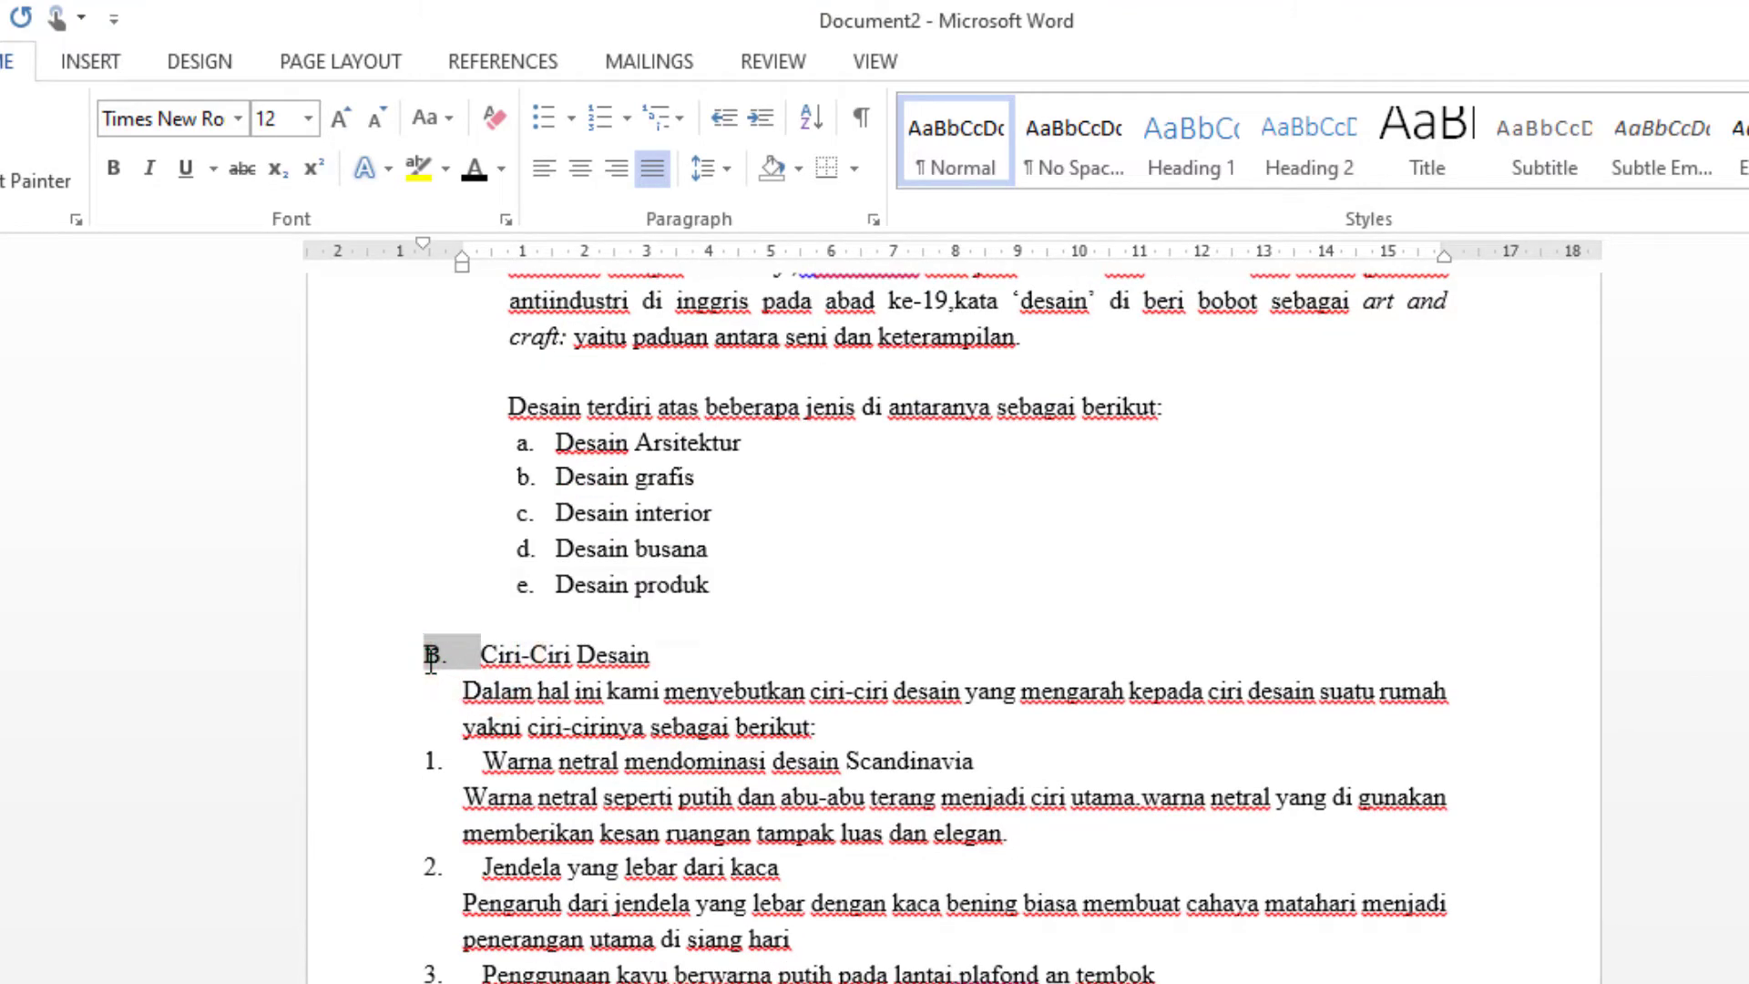
pyautogui.scroll(2, 587, 753)
pyautogui.scroll(5, 590, 752)
pyautogui.scroll(5, 594, 752)
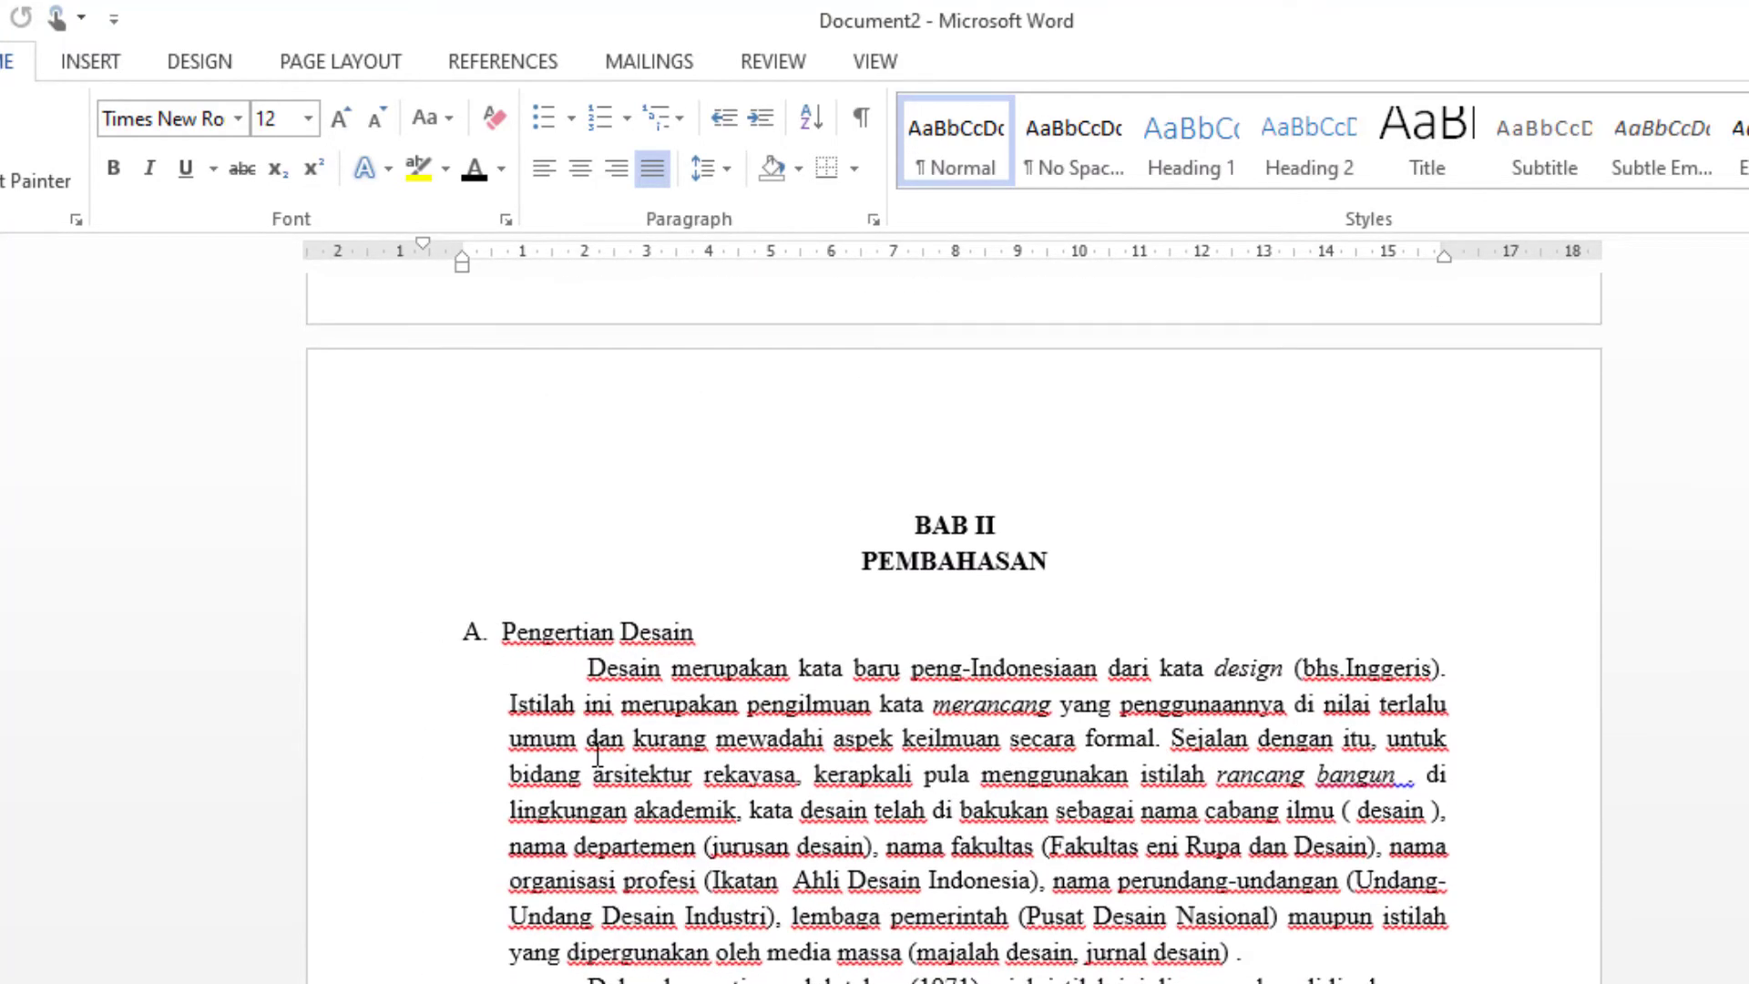
pyautogui.click(671, 559)
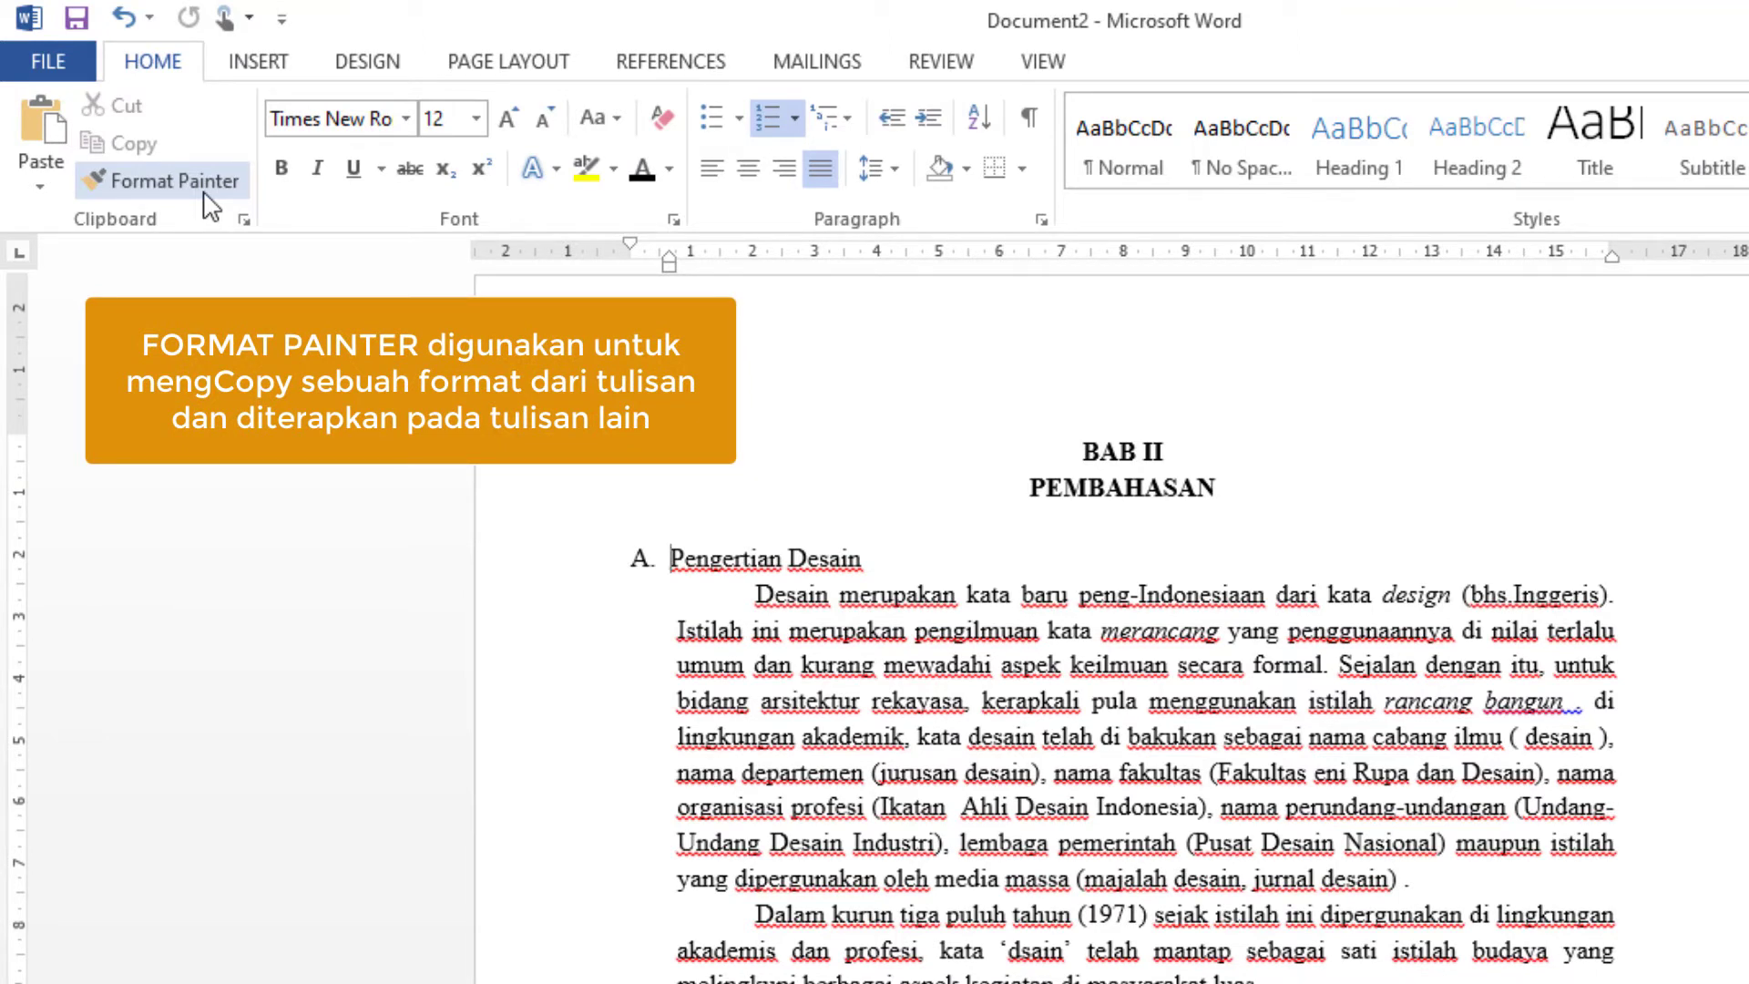
pyautogui.click(204, 190)
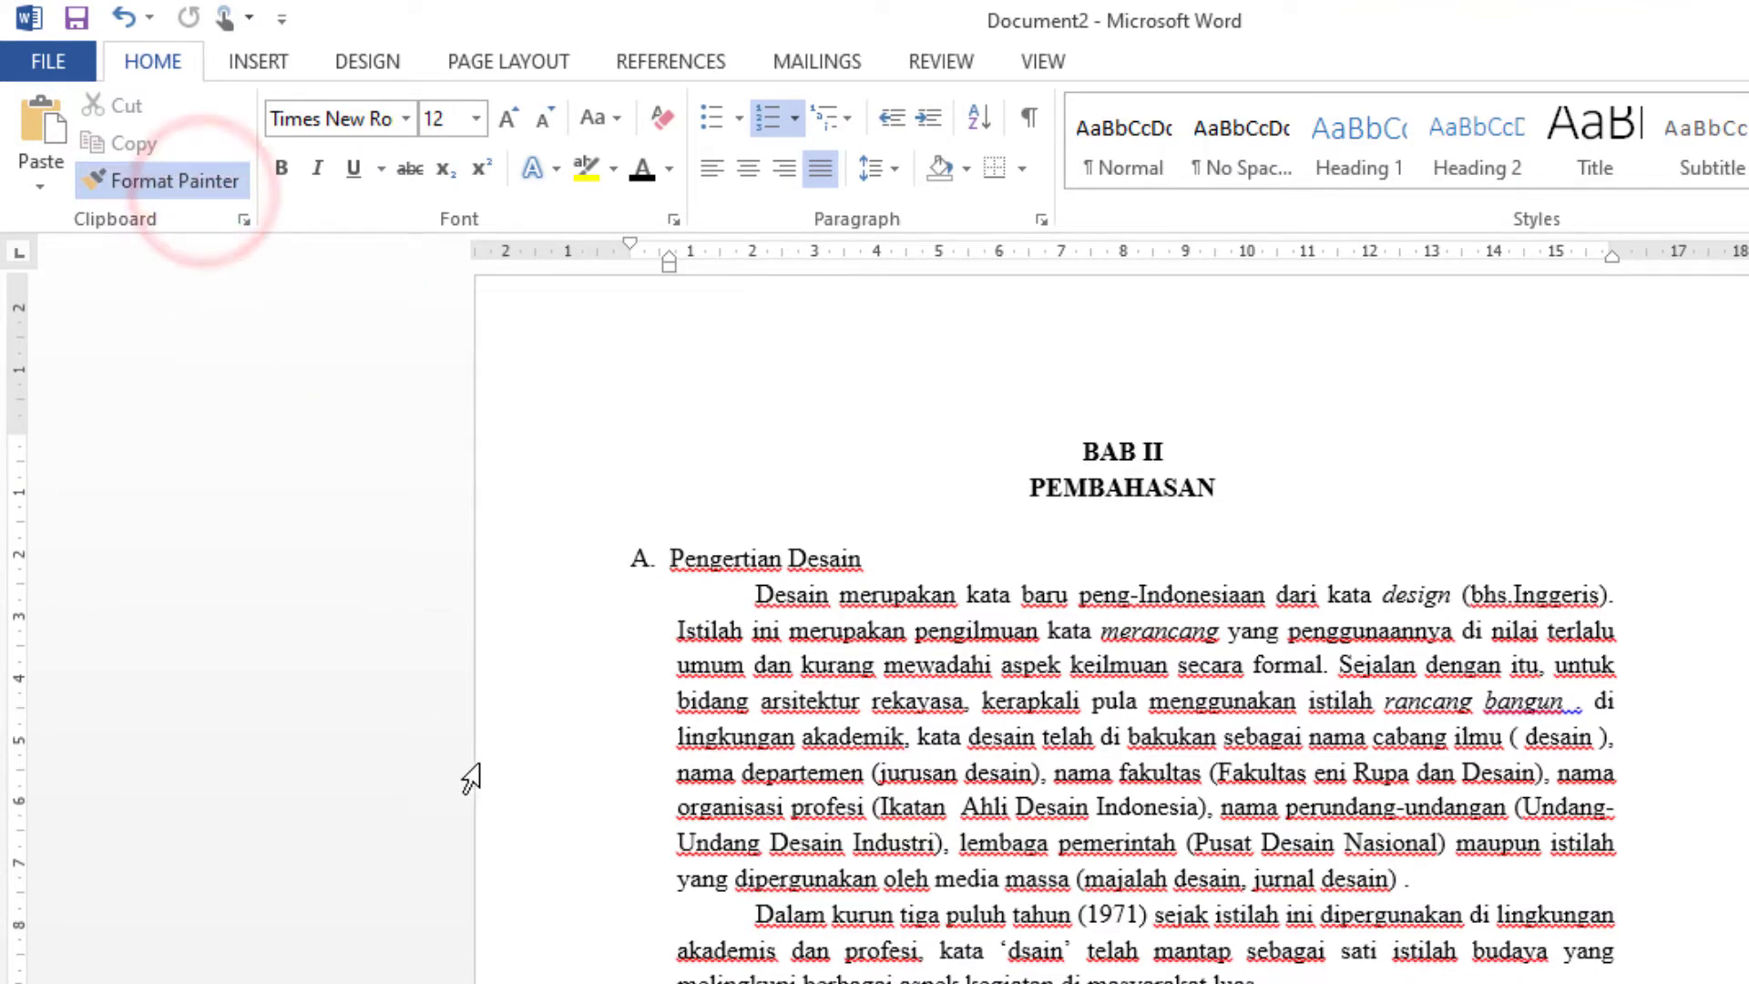
pyautogui.scroll(-3, 539, 856)
pyautogui.scroll(-1, 539, 856)
pyautogui.scroll(-3, 542, 855)
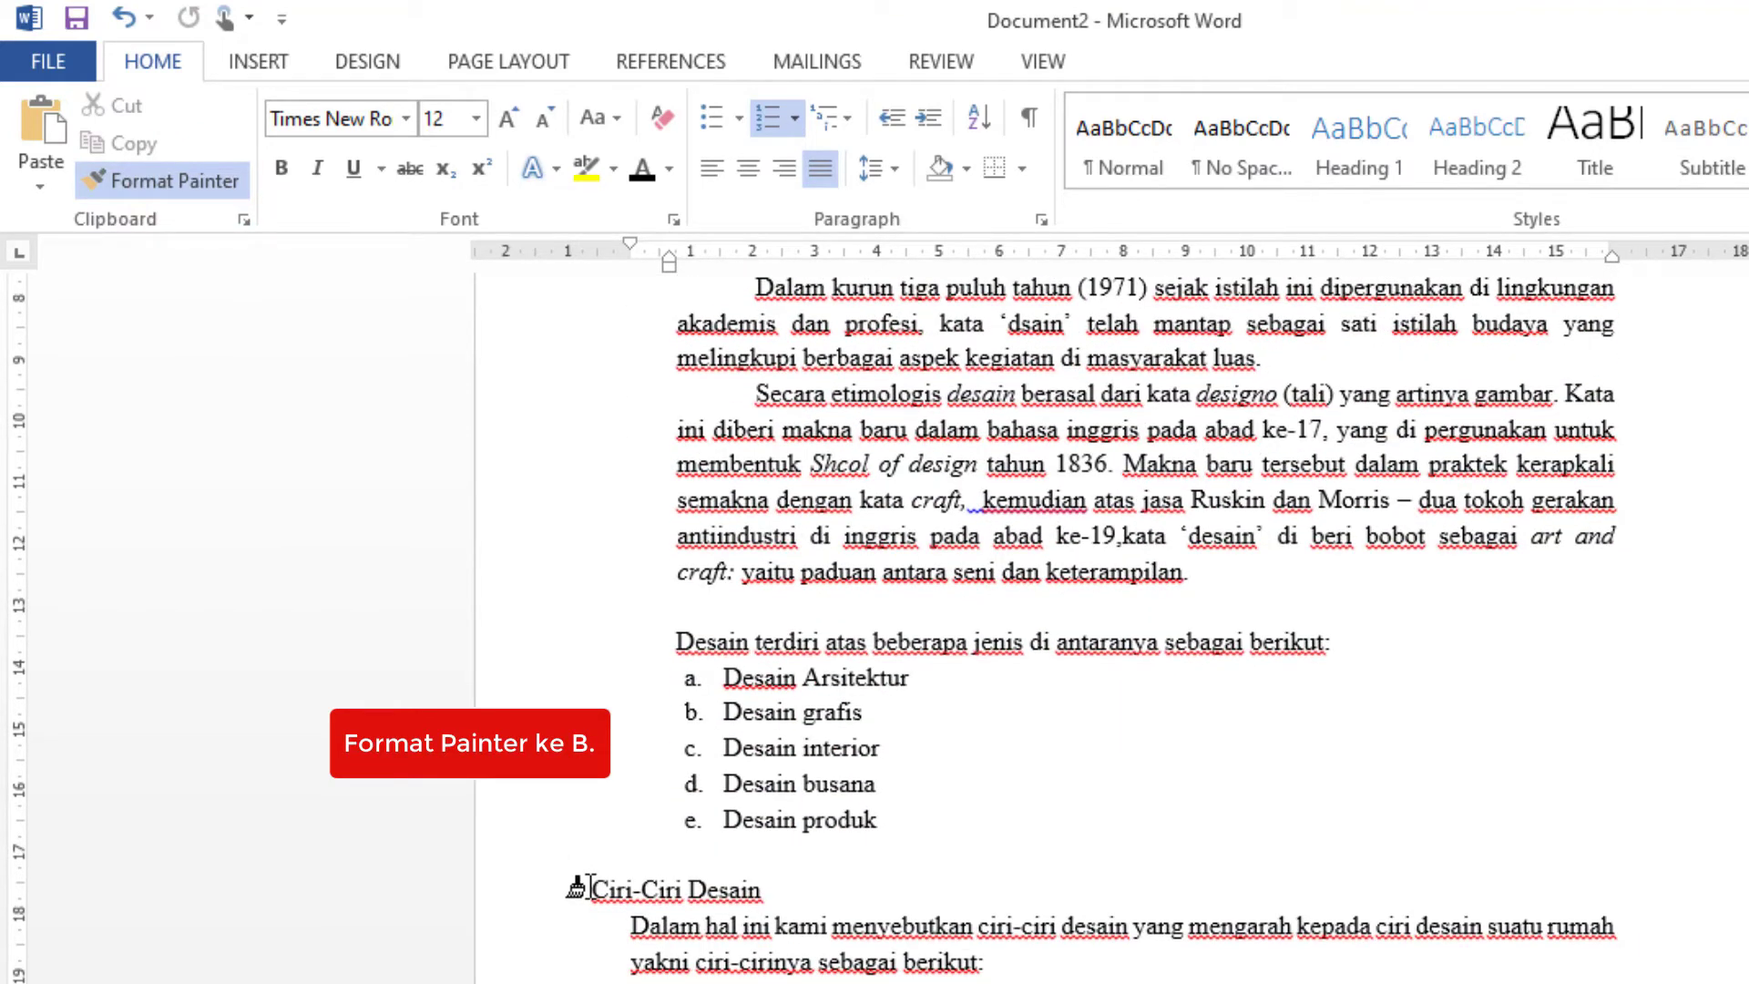
pyautogui.click(576, 888)
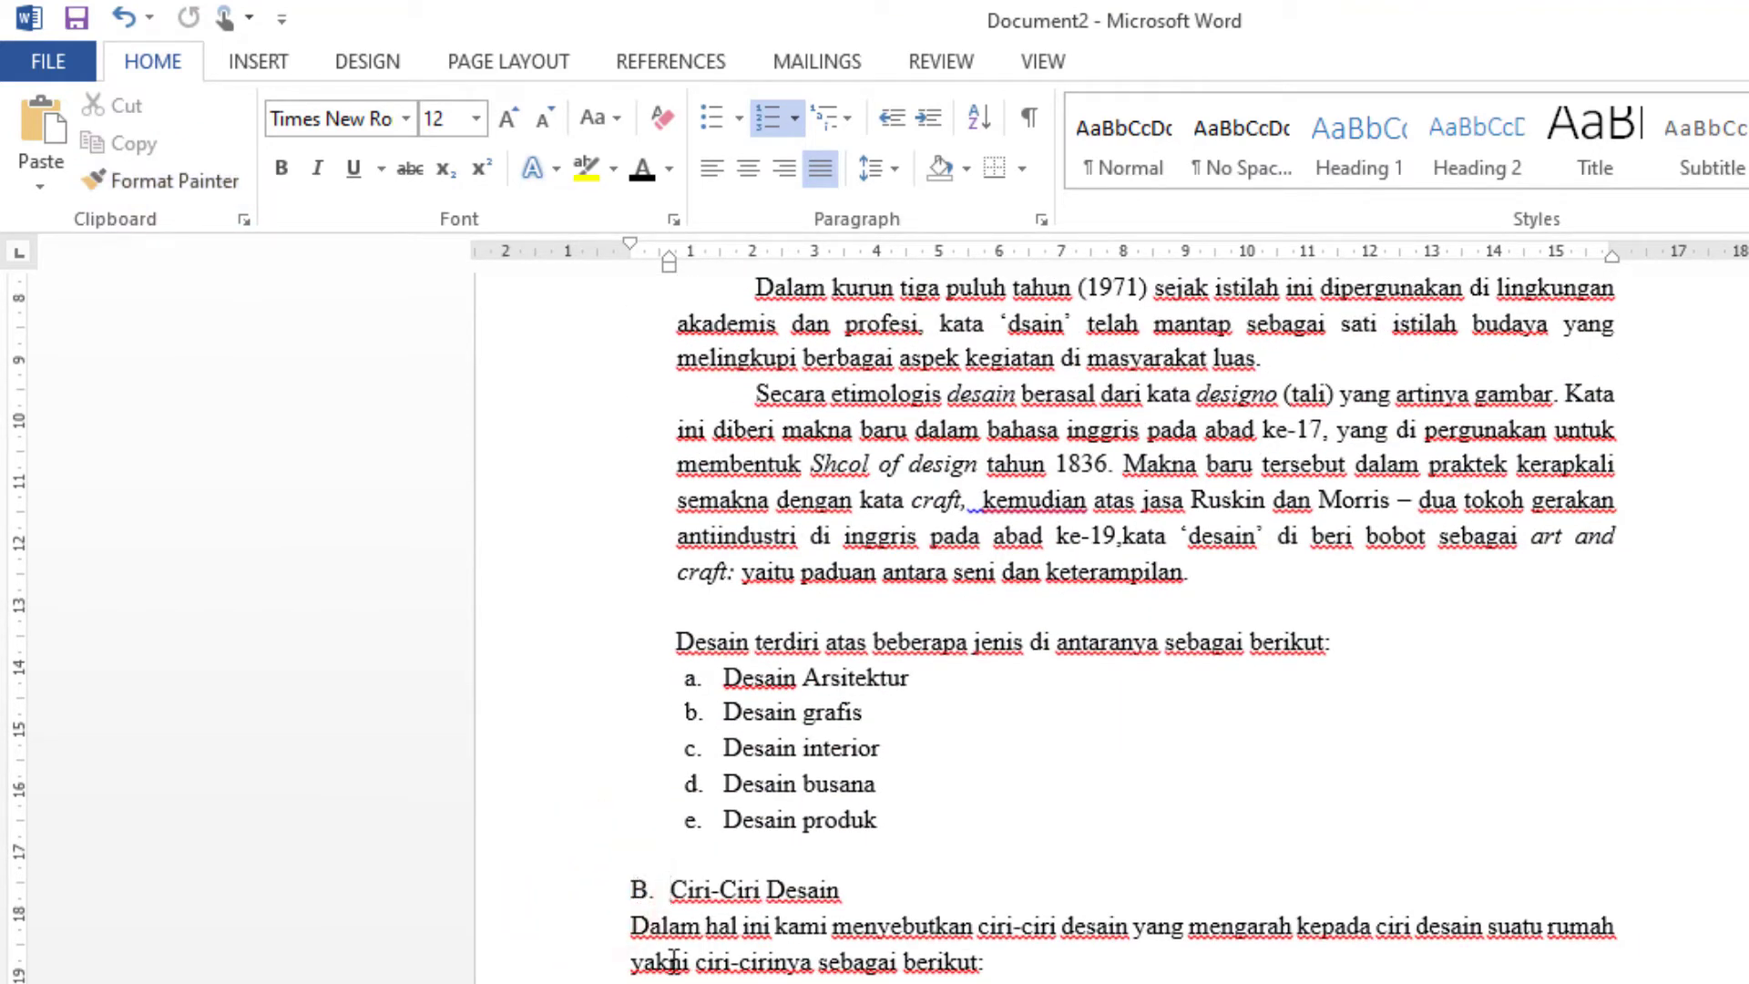
pyautogui.scroll(-2, 672, 958)
# Step: Remove the 1. and 2. numbers from the Warna netral and Jendela sub-headings
pyautogui.moveTo(620, 765); pyautogui.dragTo(1037, 810)
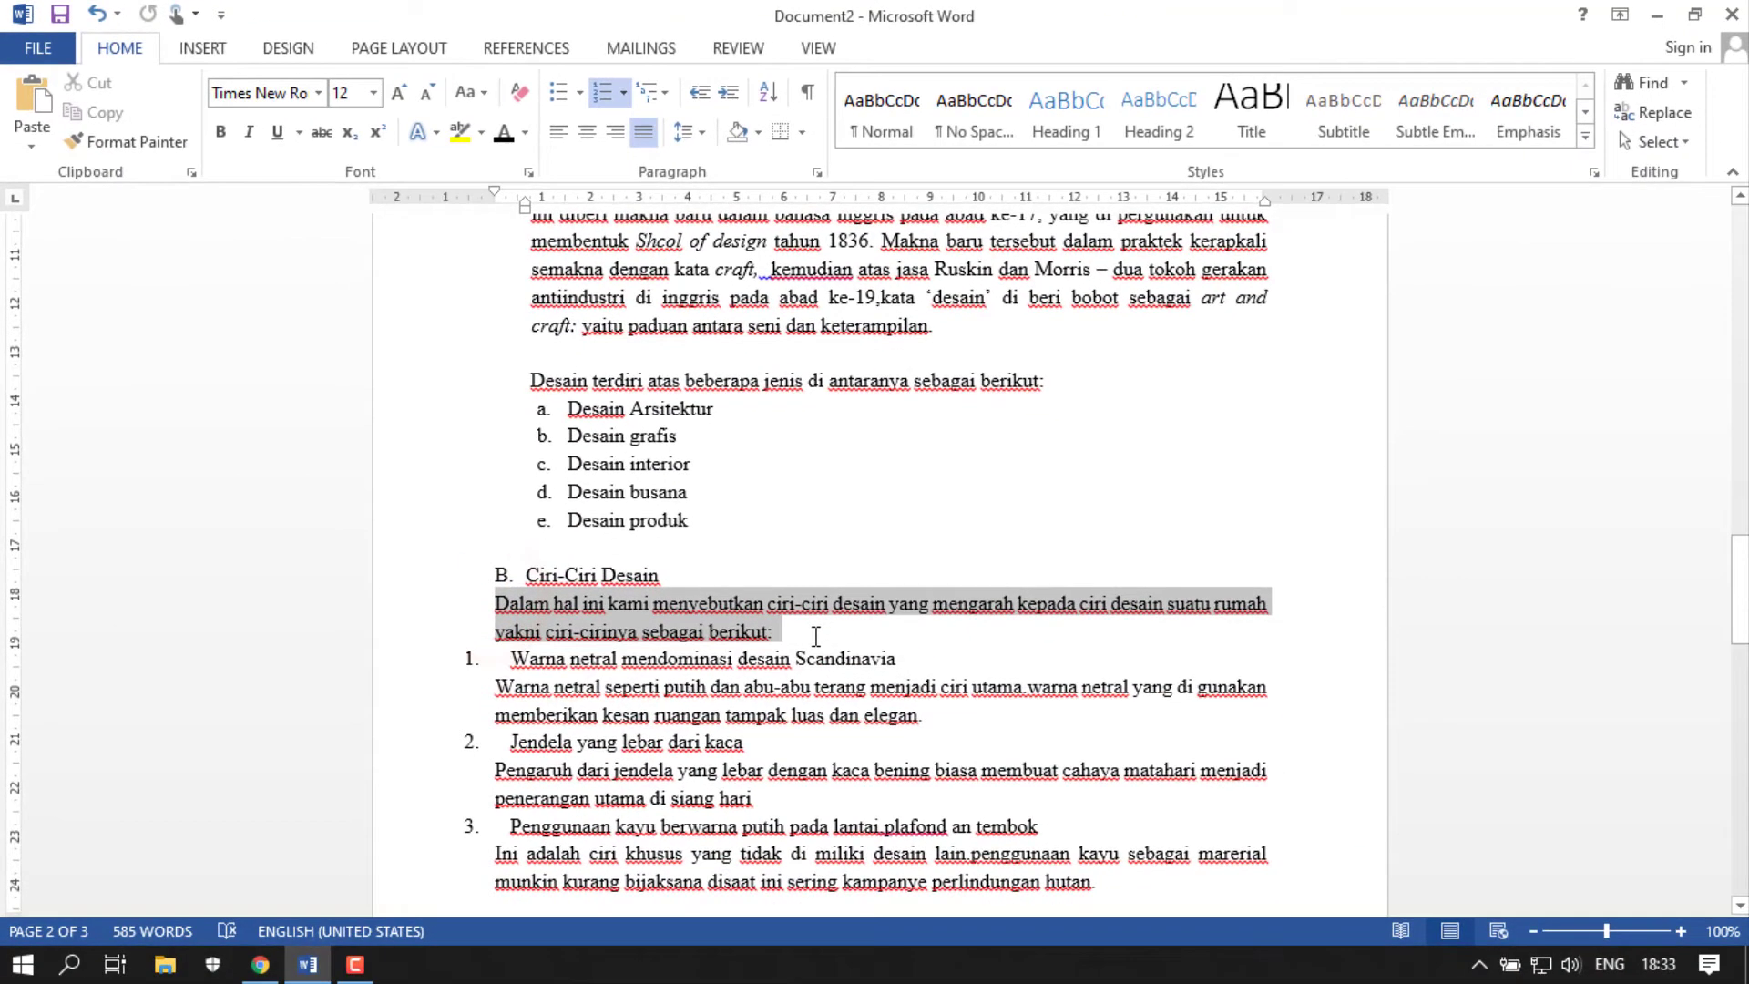
pyautogui.moveTo(815, 635); pyautogui.dragTo(698, 675)
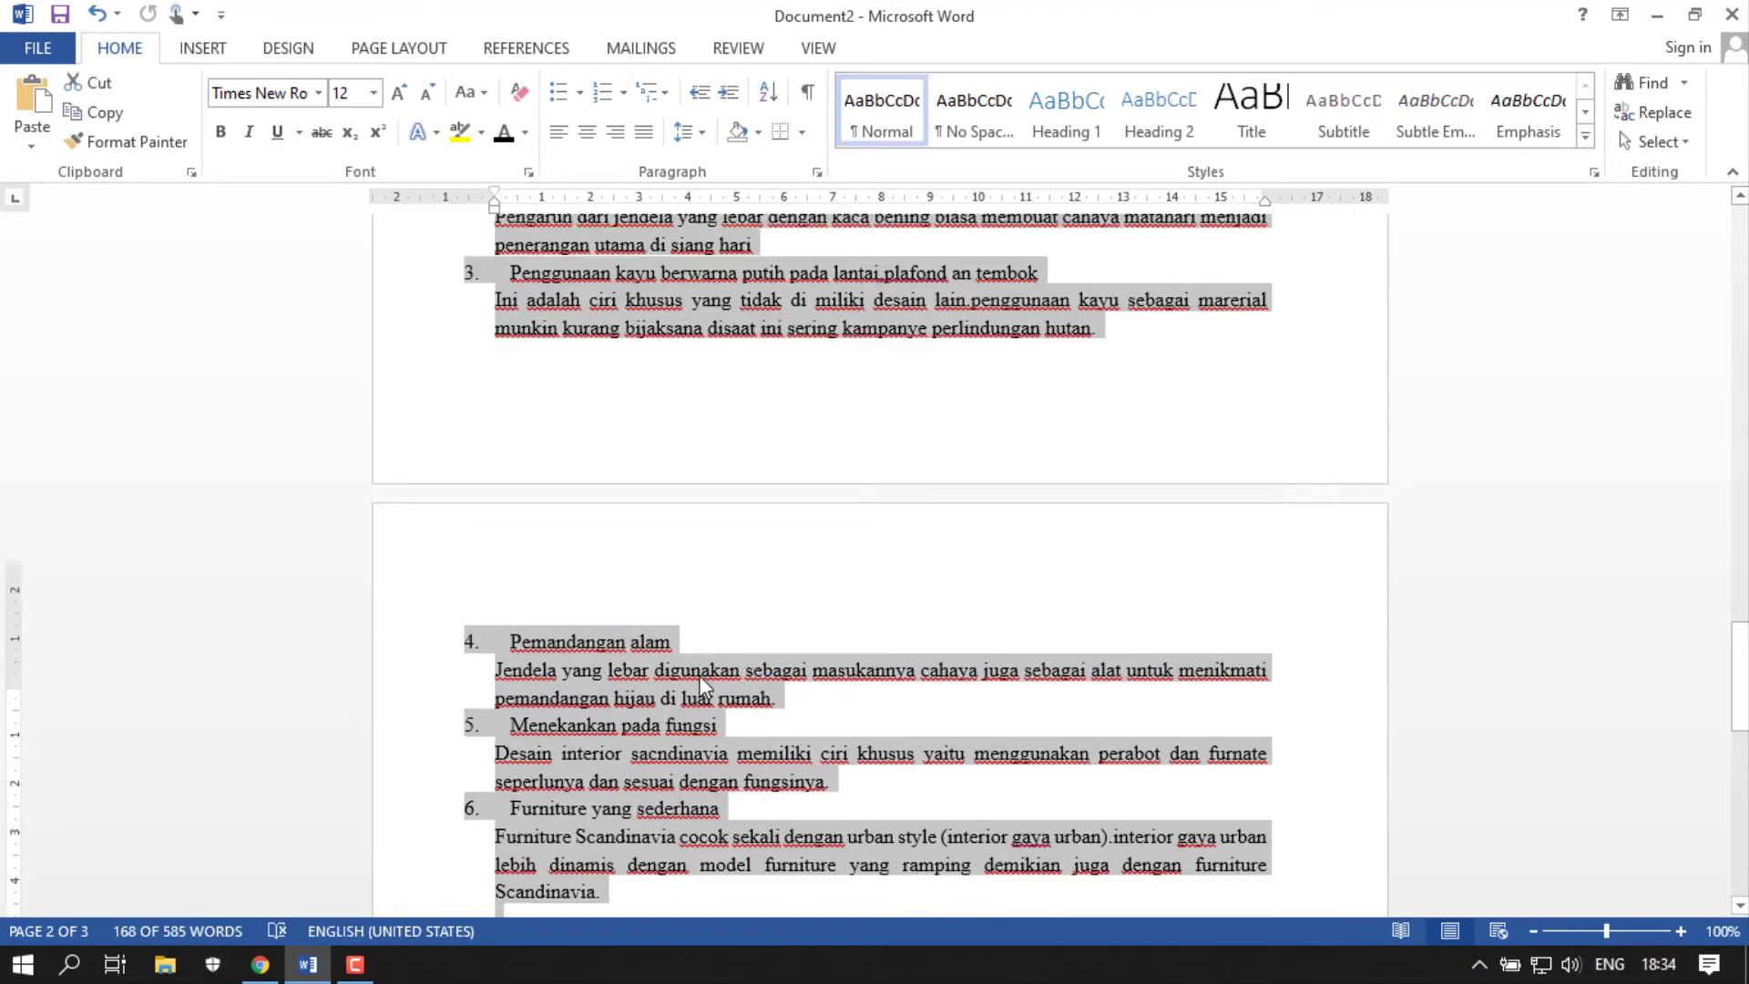
pyautogui.scroll(5, 698, 675)
pyautogui.moveTo(494, 206); pyautogui.dragTo(532, 224)
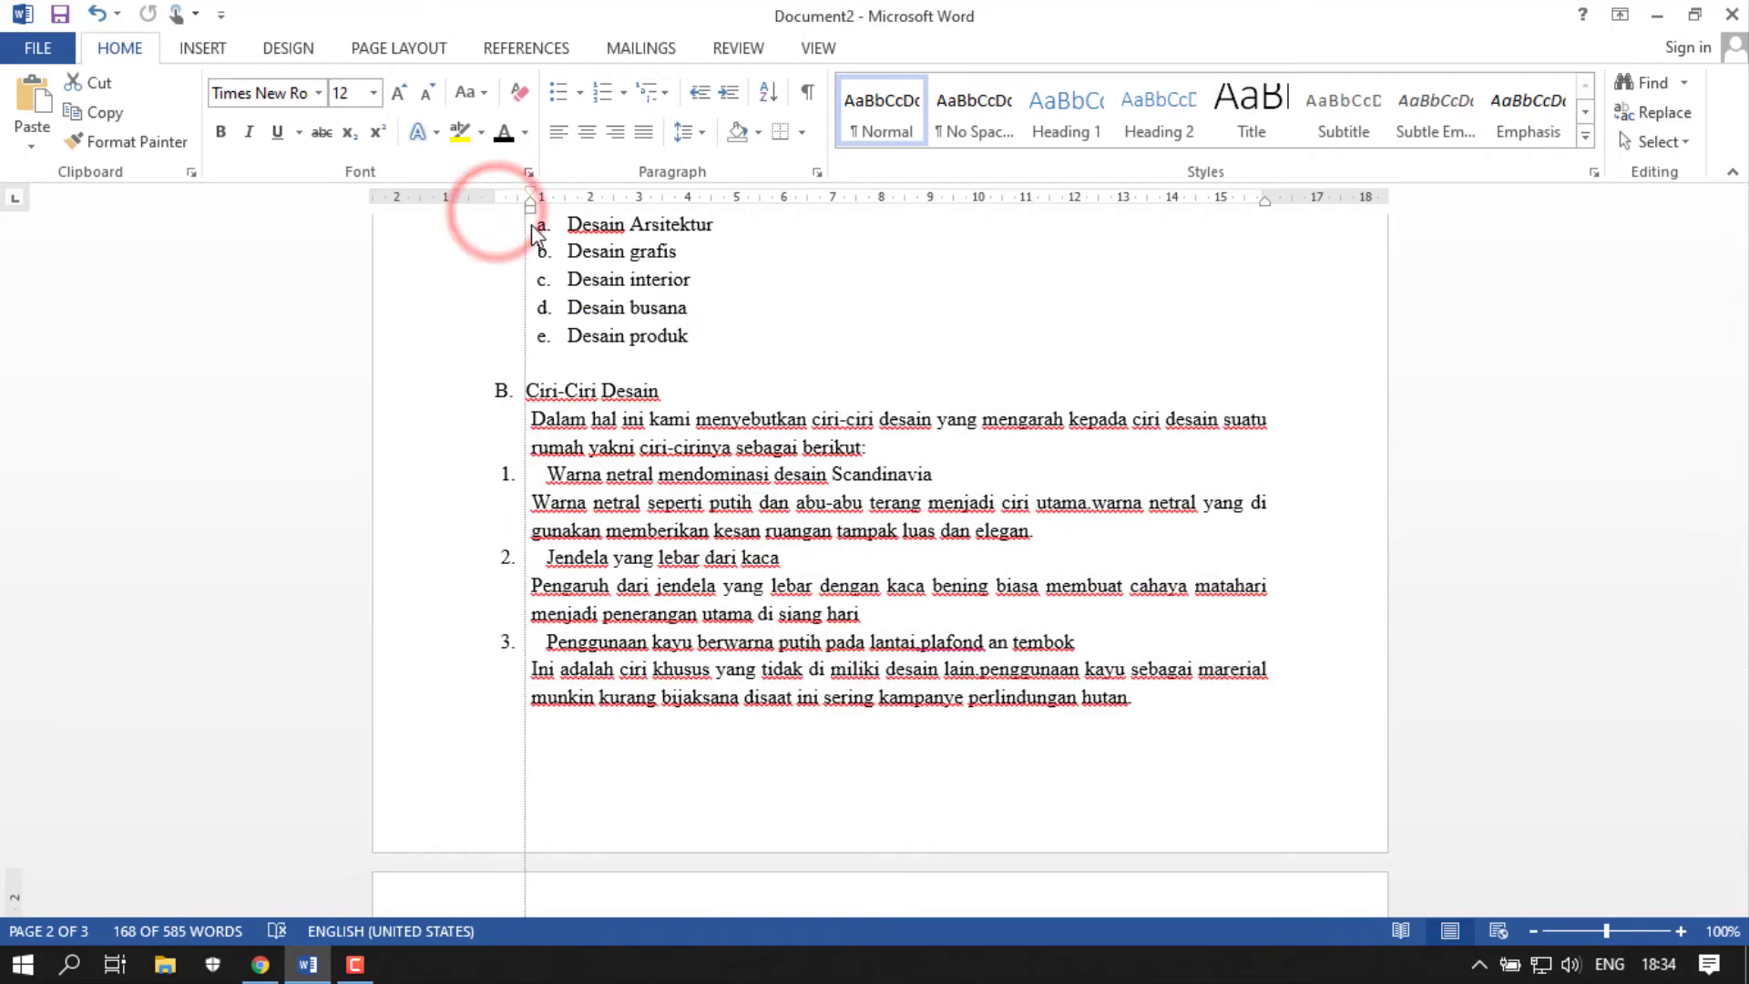
pyautogui.click(532, 224)
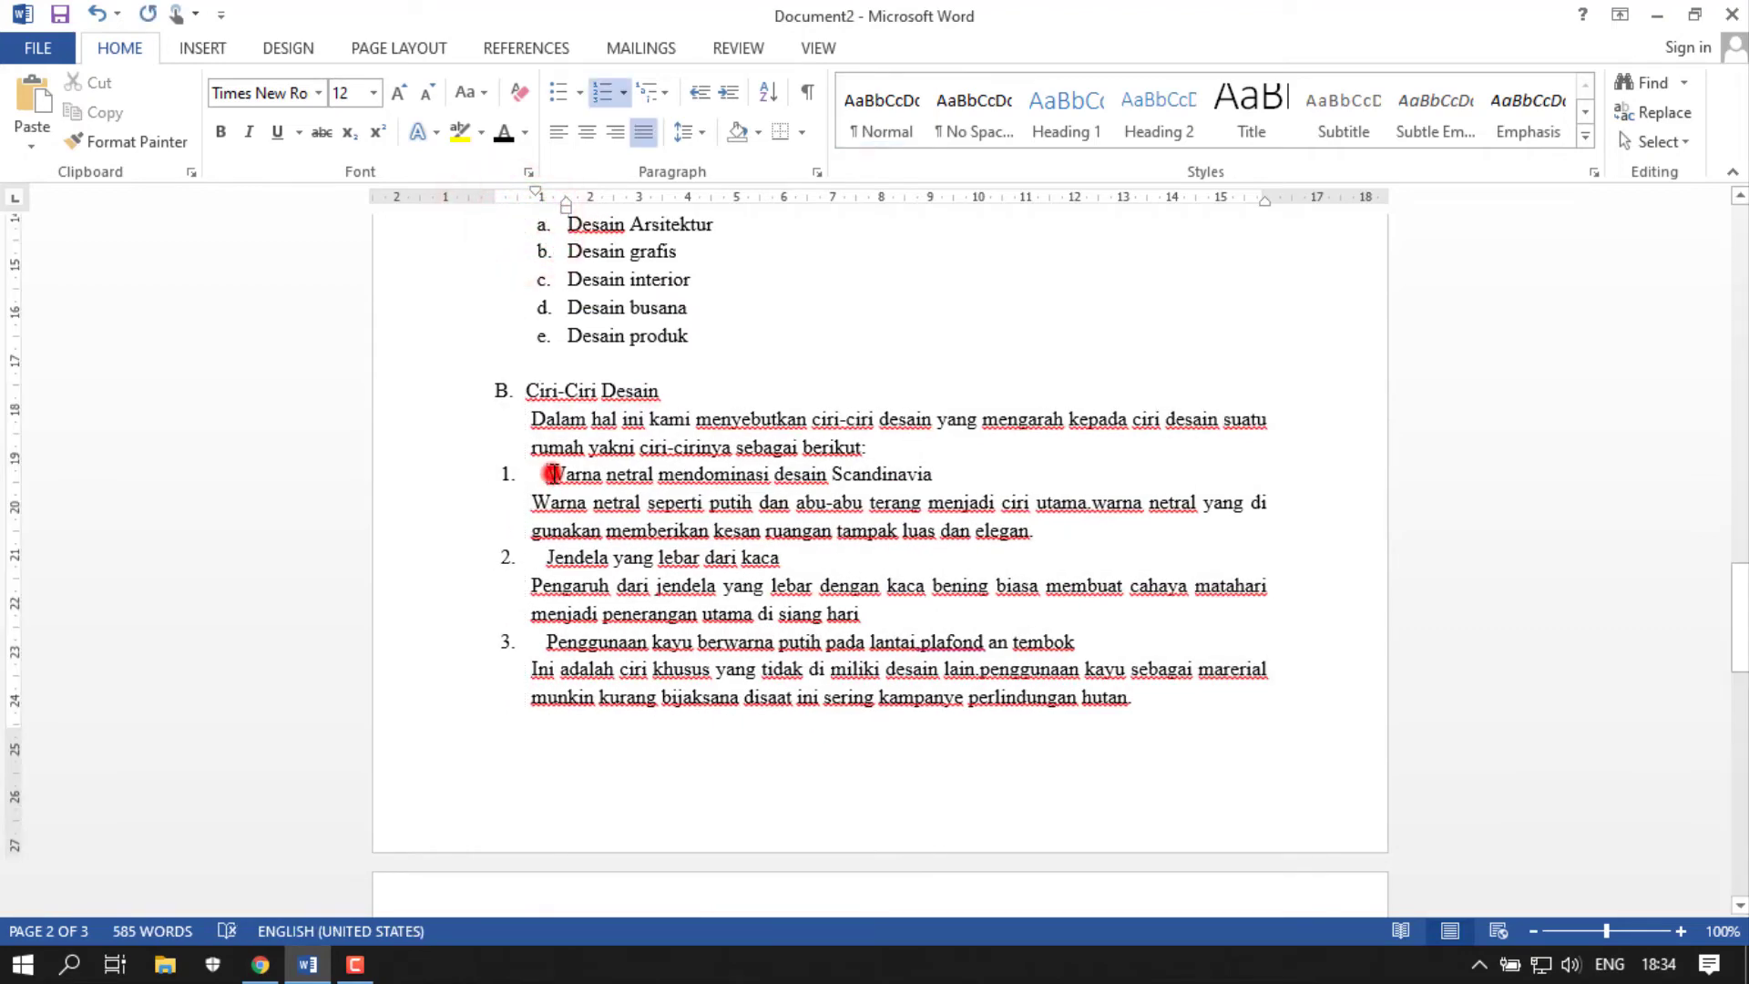
pyautogui.press('BackSpace')
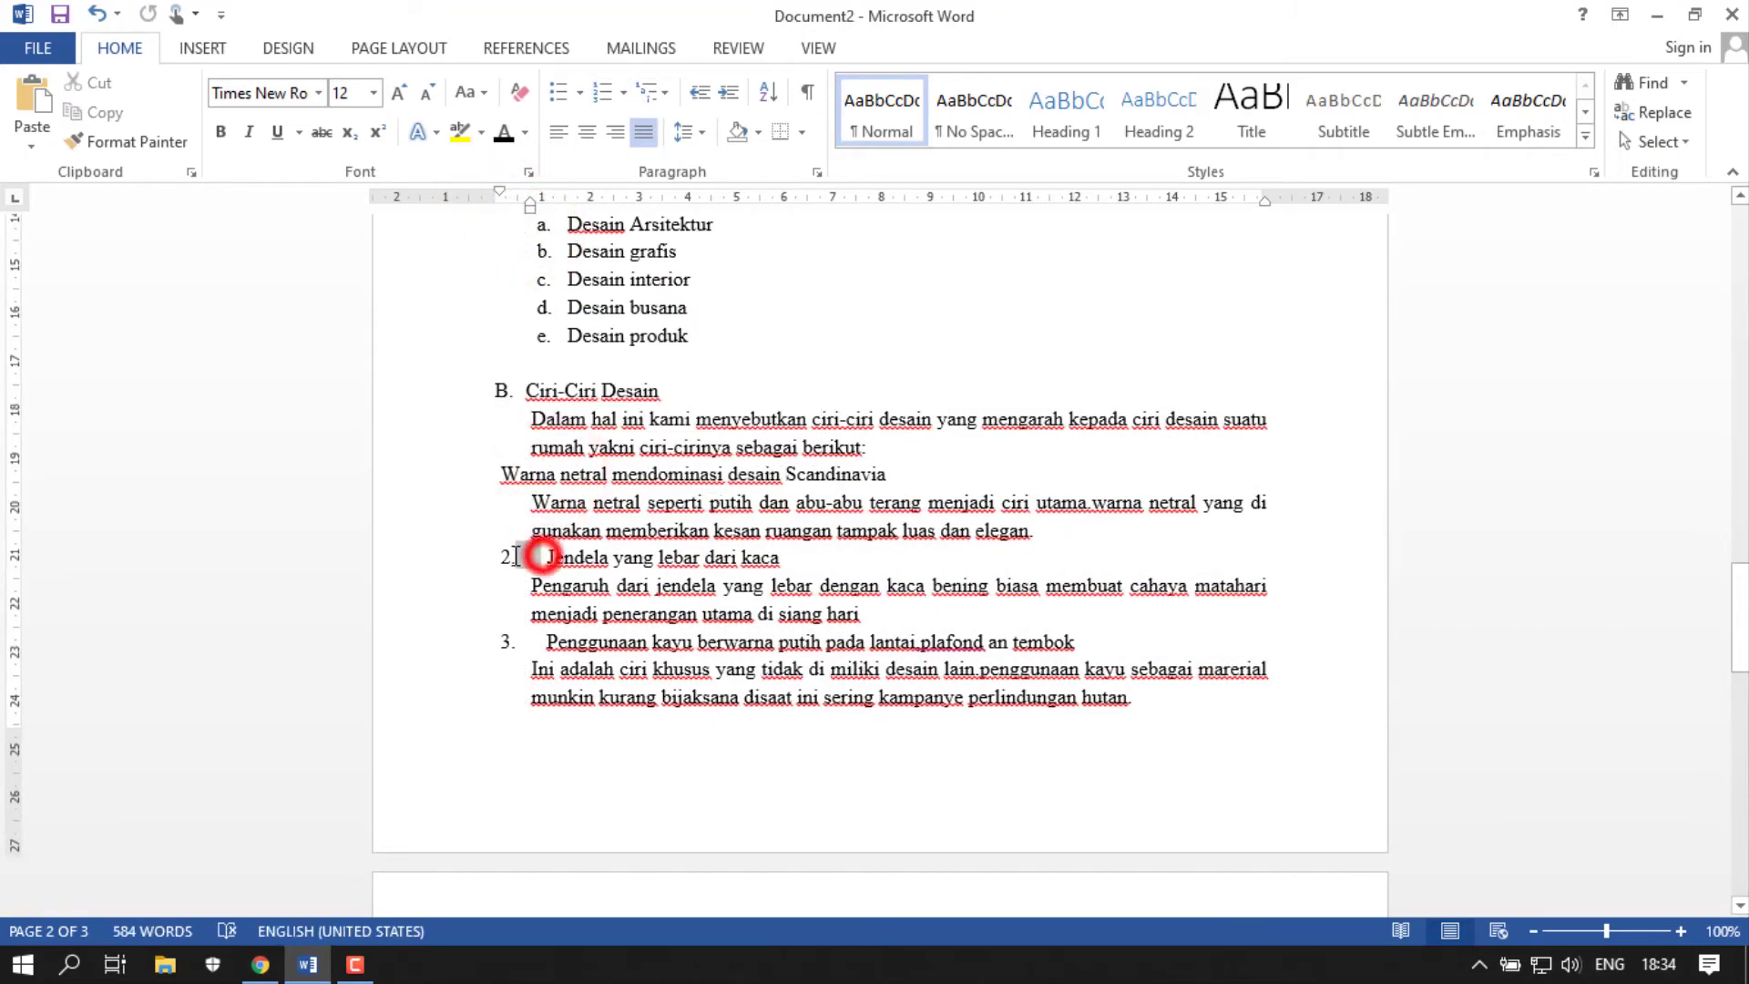
pyautogui.press('BackSpace')
# Step: Strip the remaining numbers so all sub-headings through Furniture yang sederhana are plain lines
pyautogui.press('BackSpace')
pyautogui.scroll(-3, 546, 674)
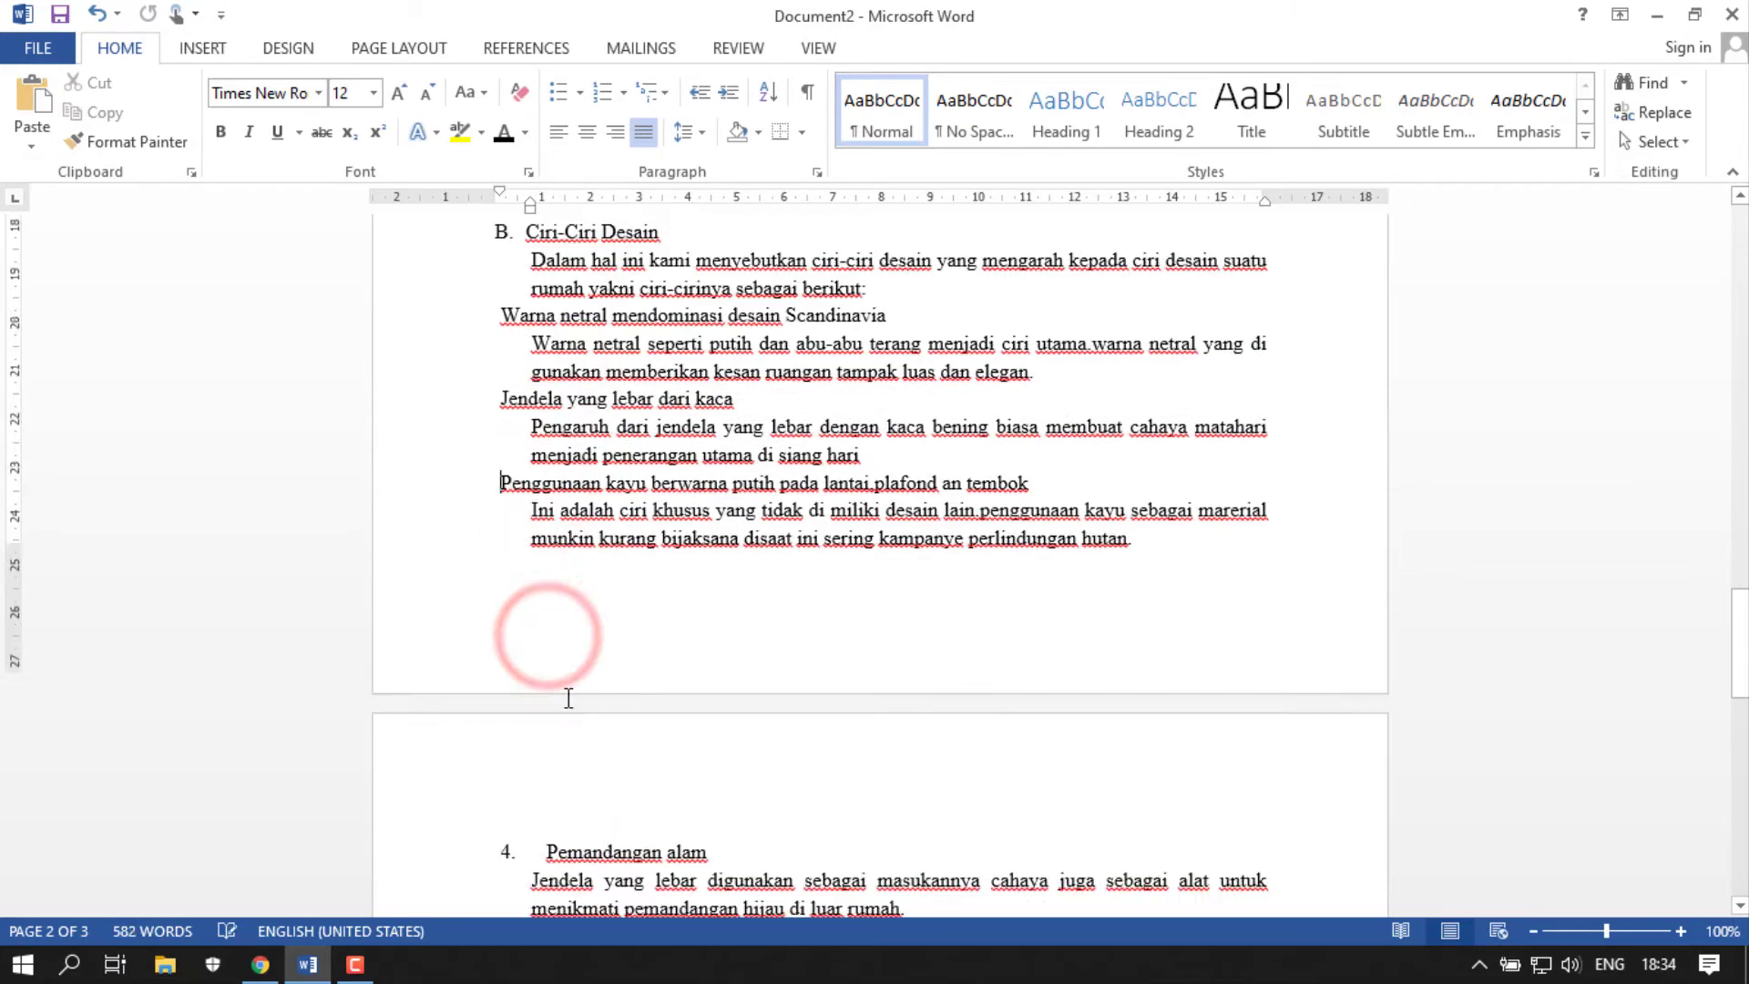
pyautogui.scroll(-4, 547, 674)
pyautogui.click(508, 642)
pyautogui.press('BackSpace')
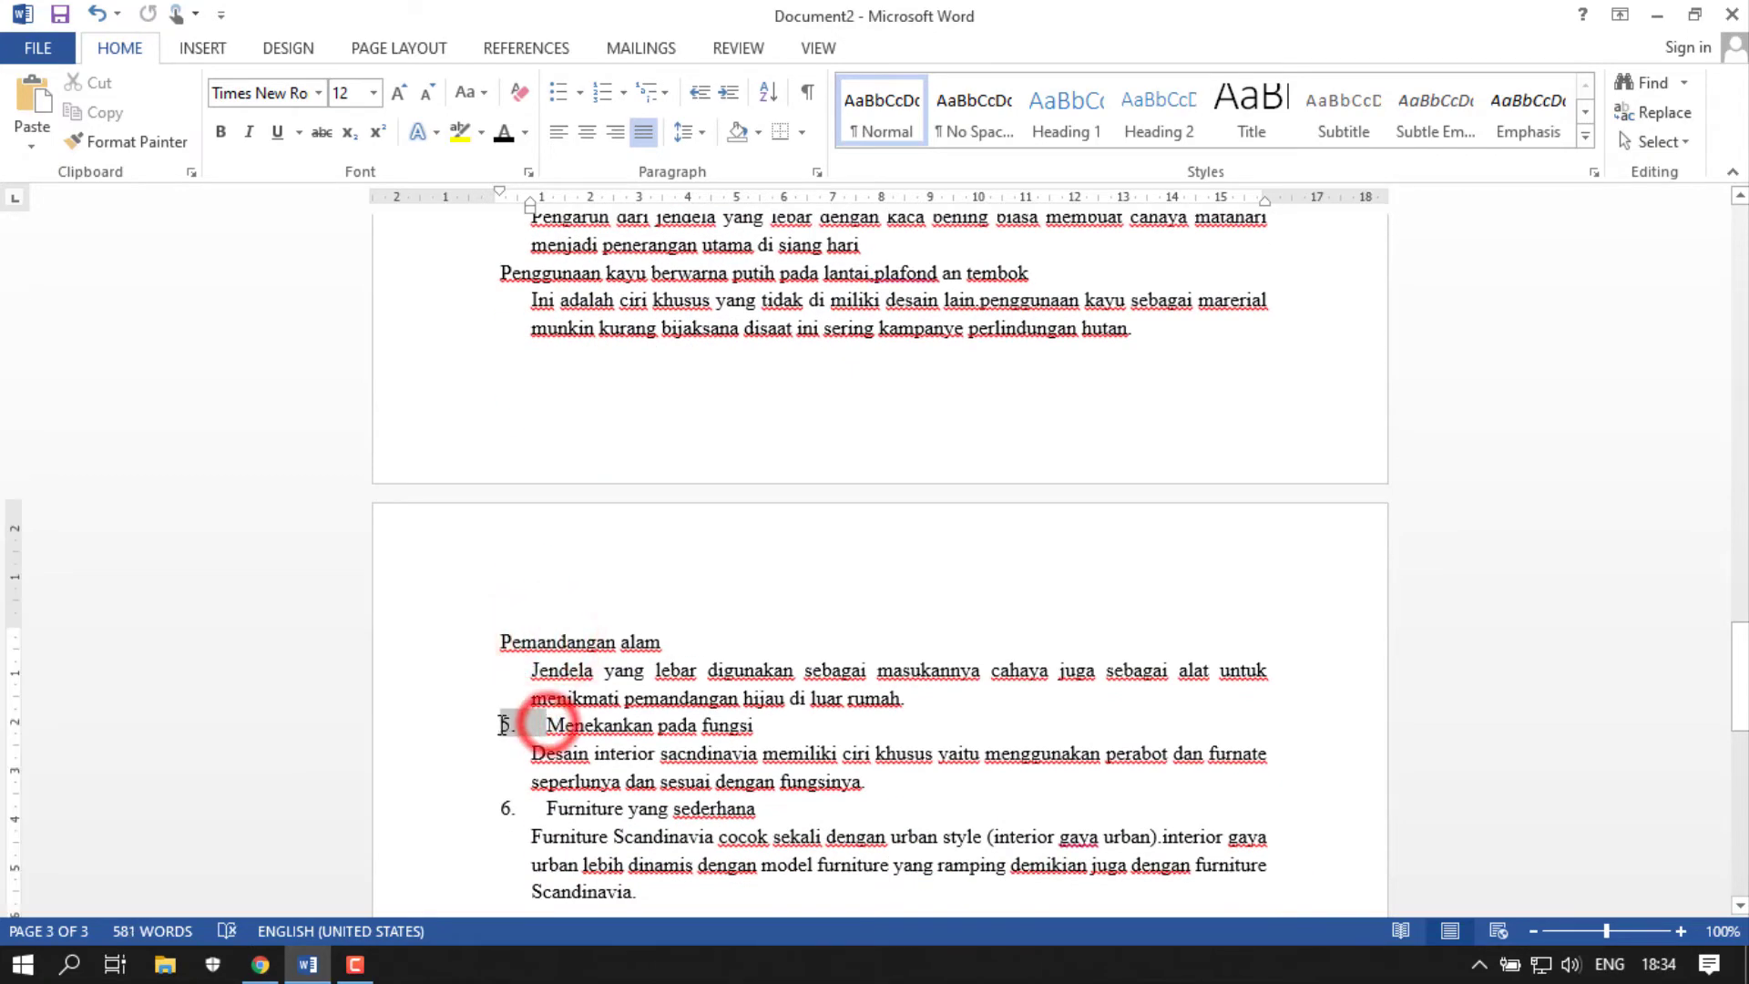
pyautogui.press('BackSpace')
pyautogui.press('BackSpace')
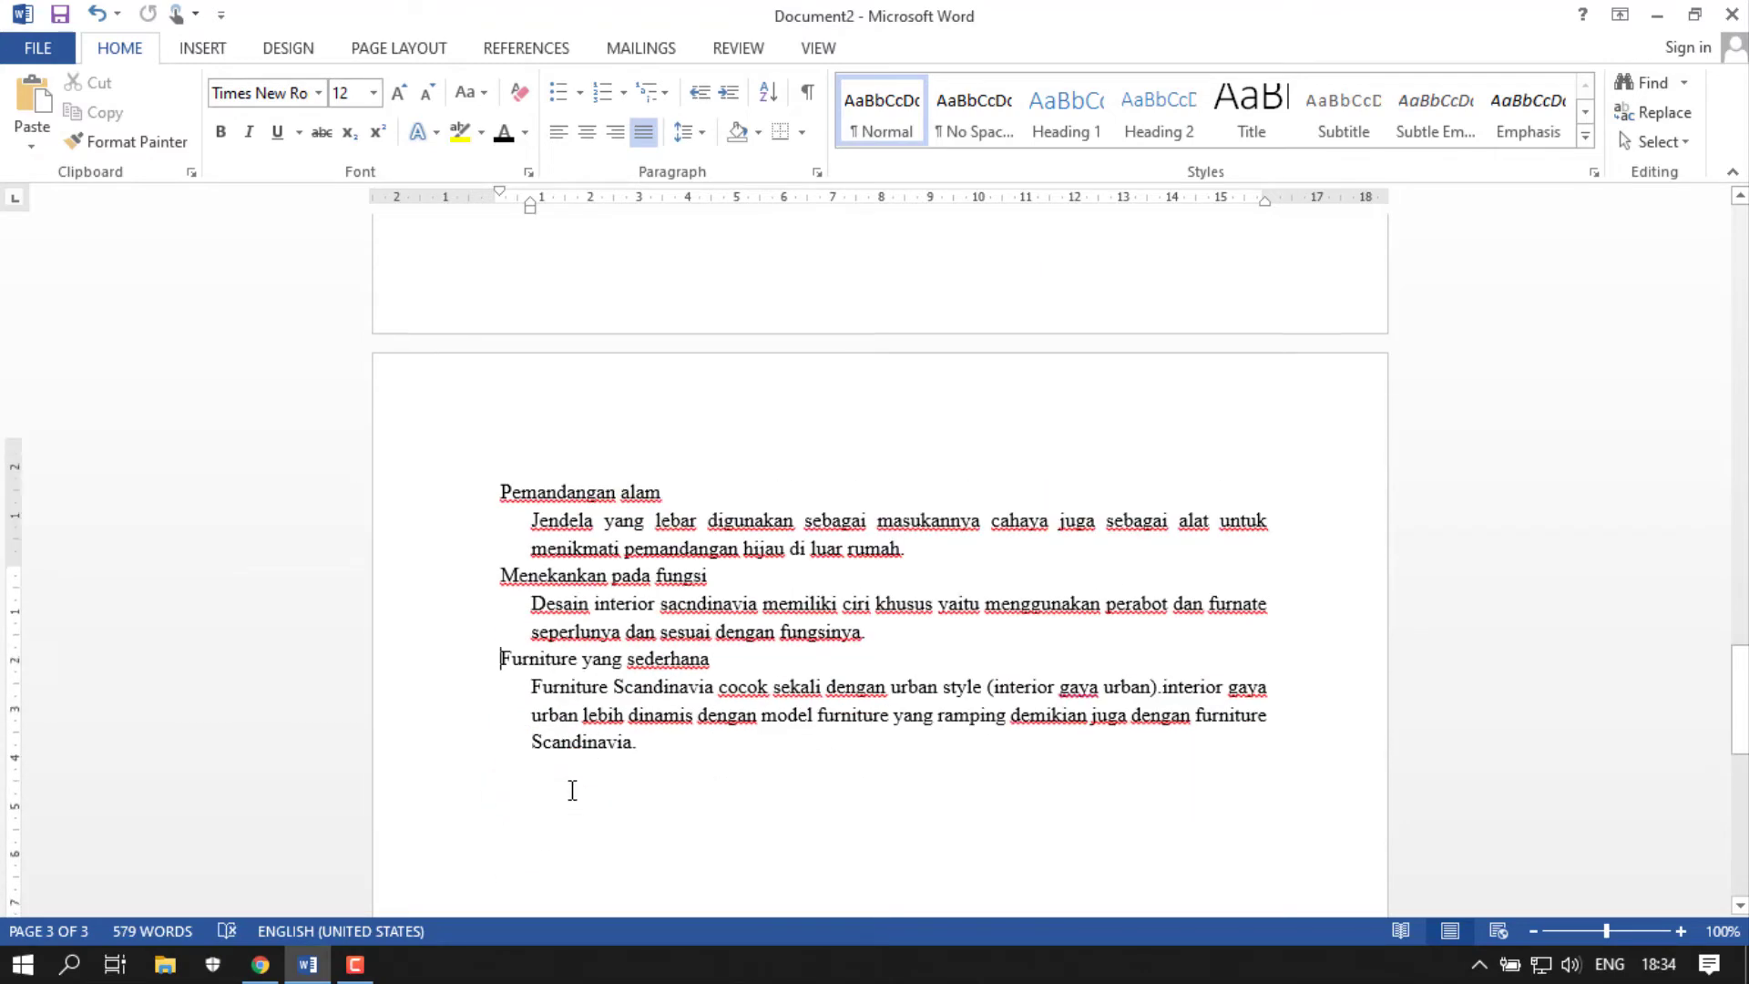
pyautogui.scroll(5, 566, 787)
pyautogui.click(496, 536)
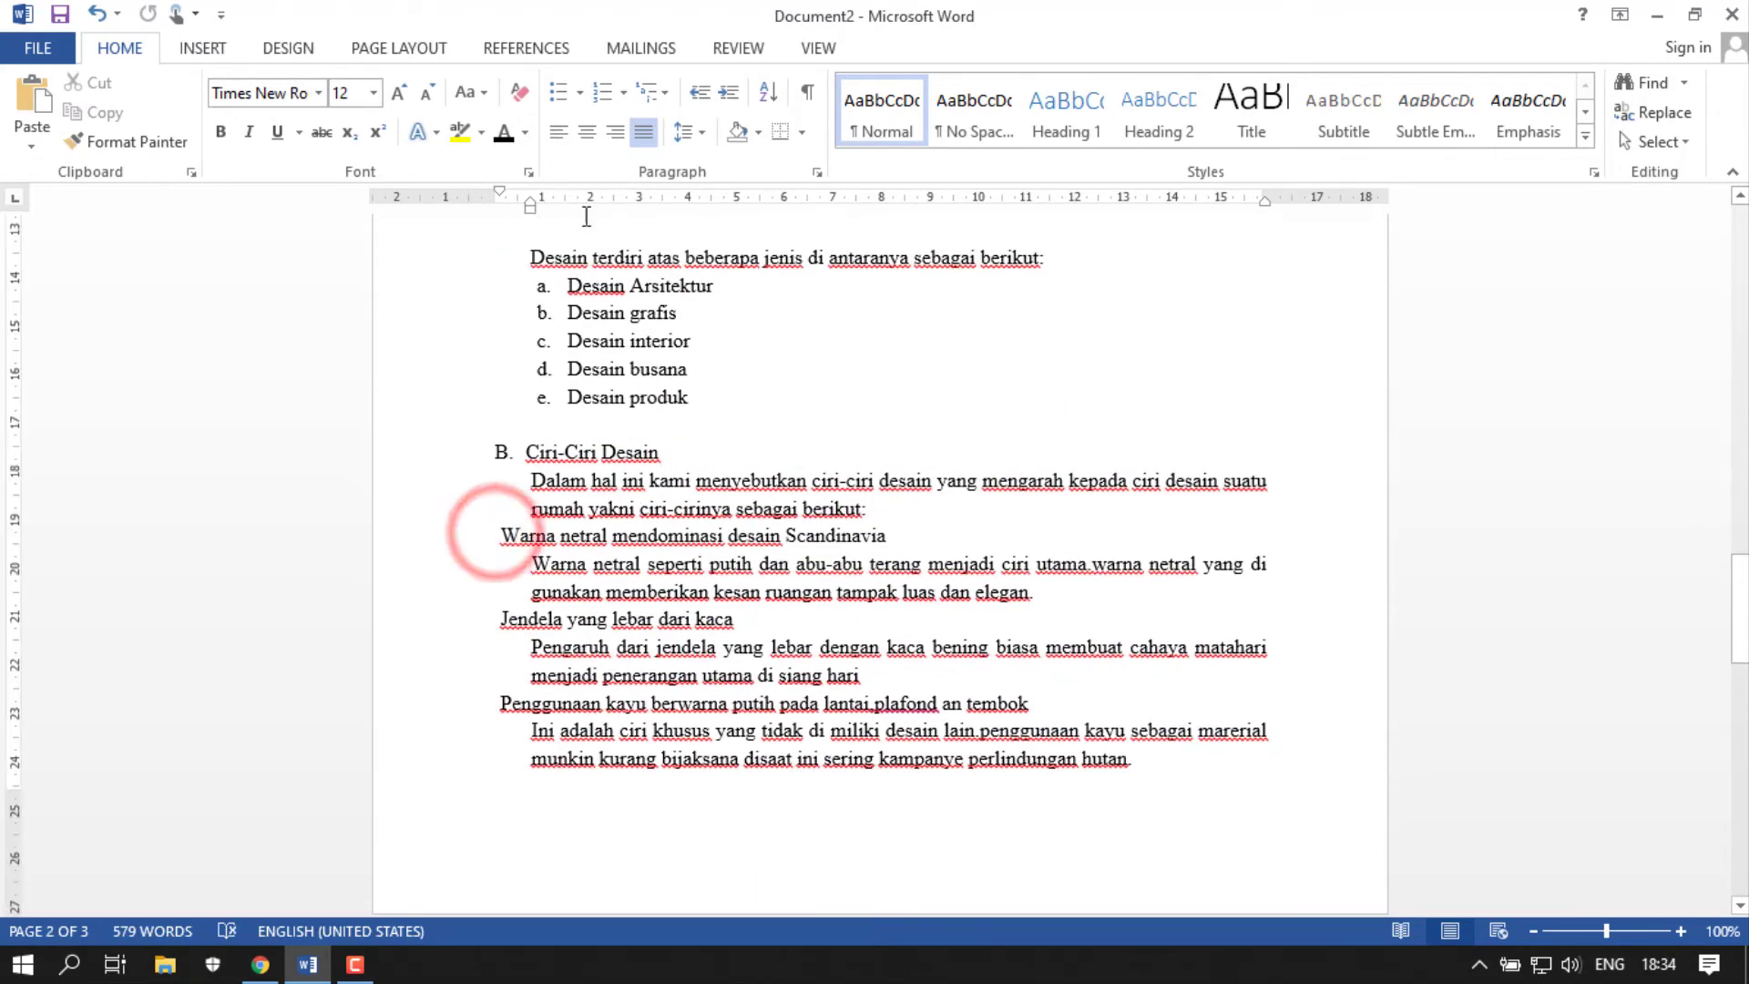
# Step: Number Warna netral as item 1 (1. 2. 3. style) and indent its description beneath it
pyautogui.click(623, 92)
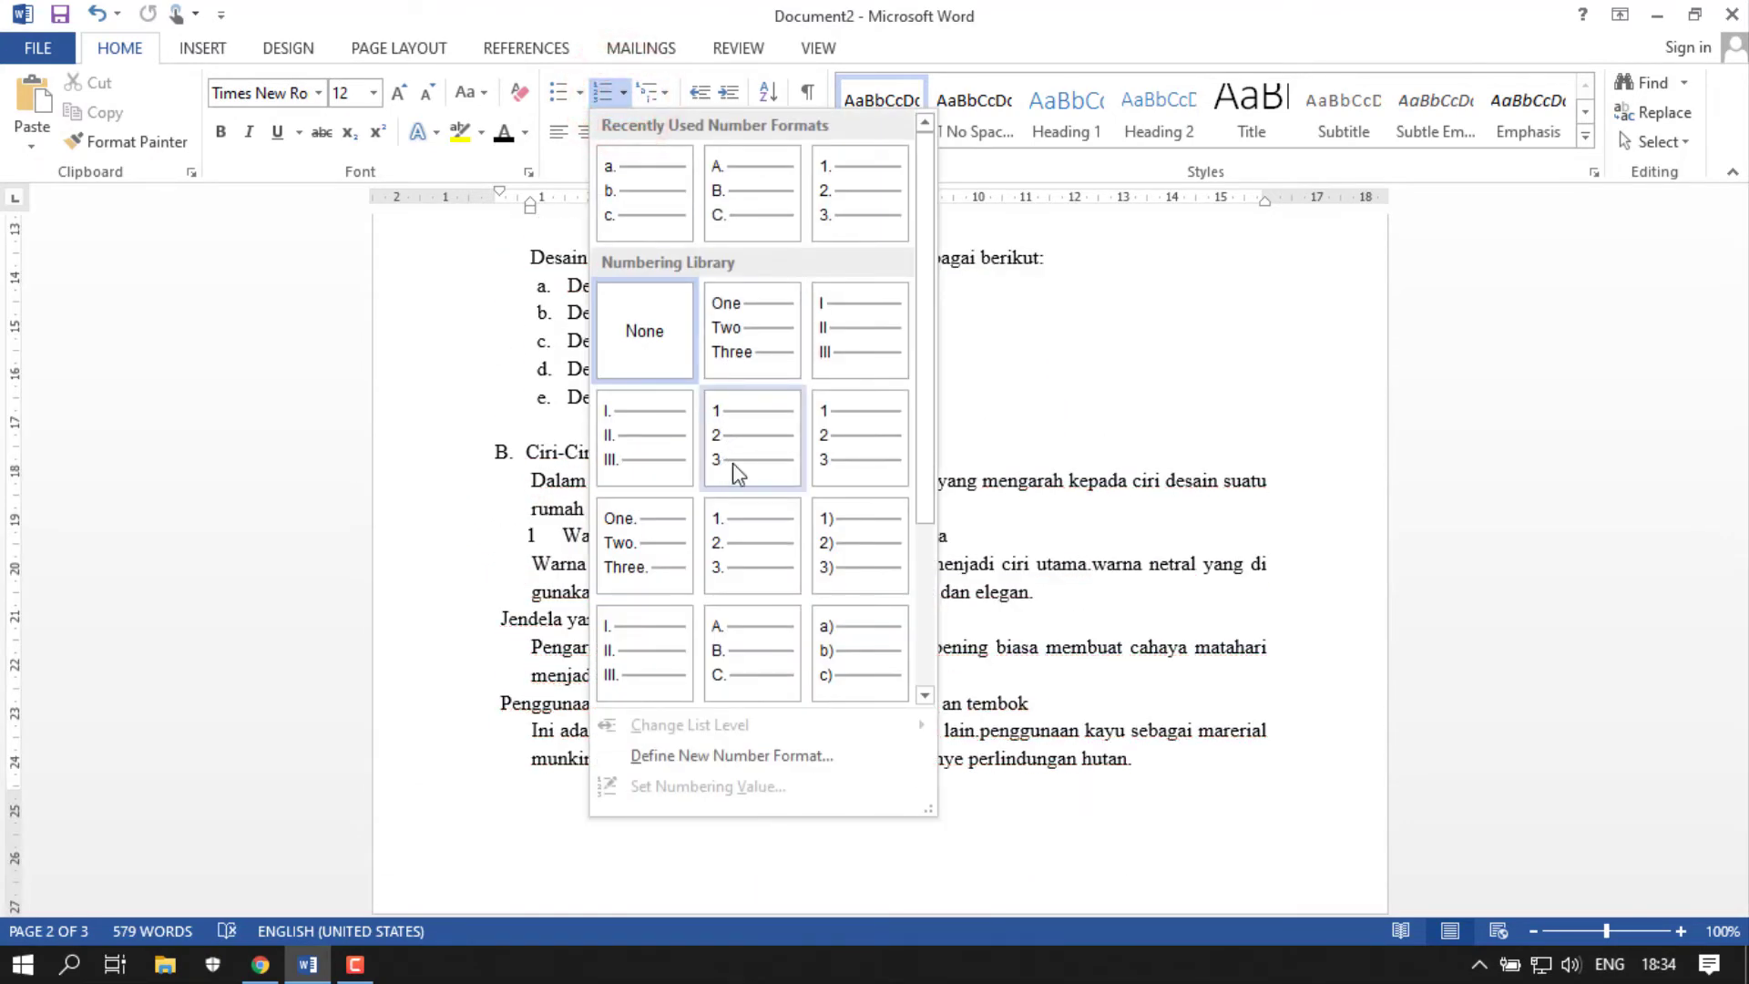
pyautogui.click(739, 557)
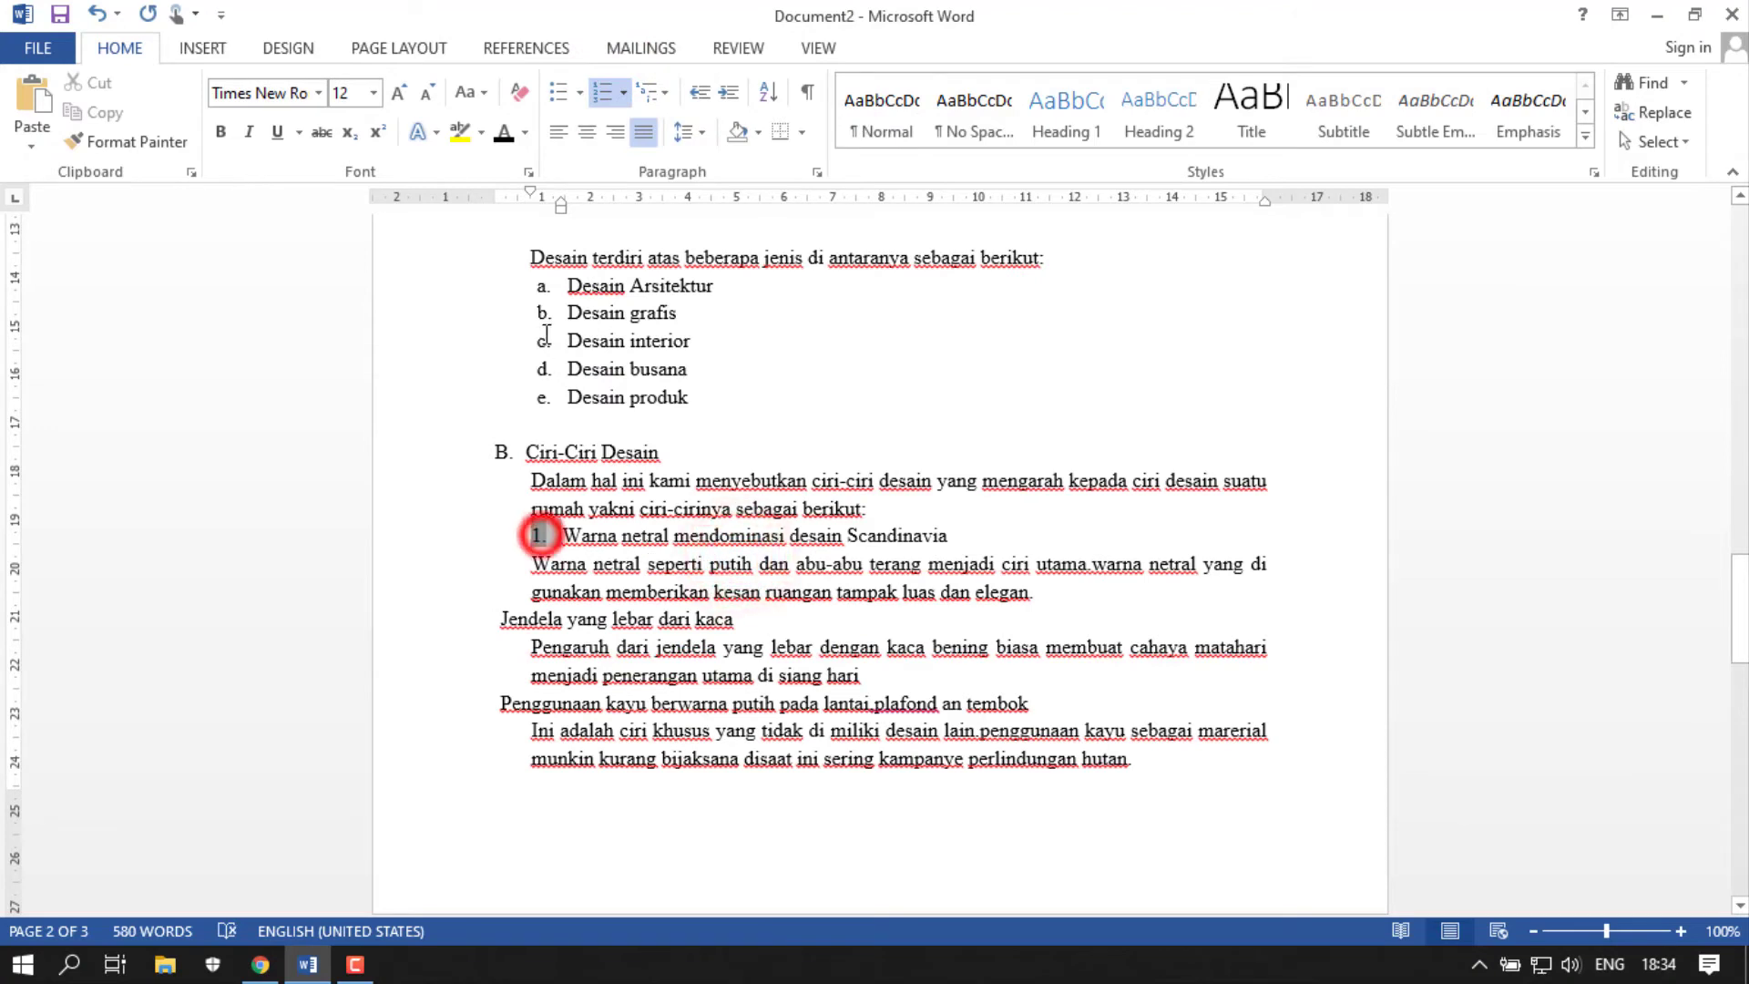
pyautogui.click(544, 570)
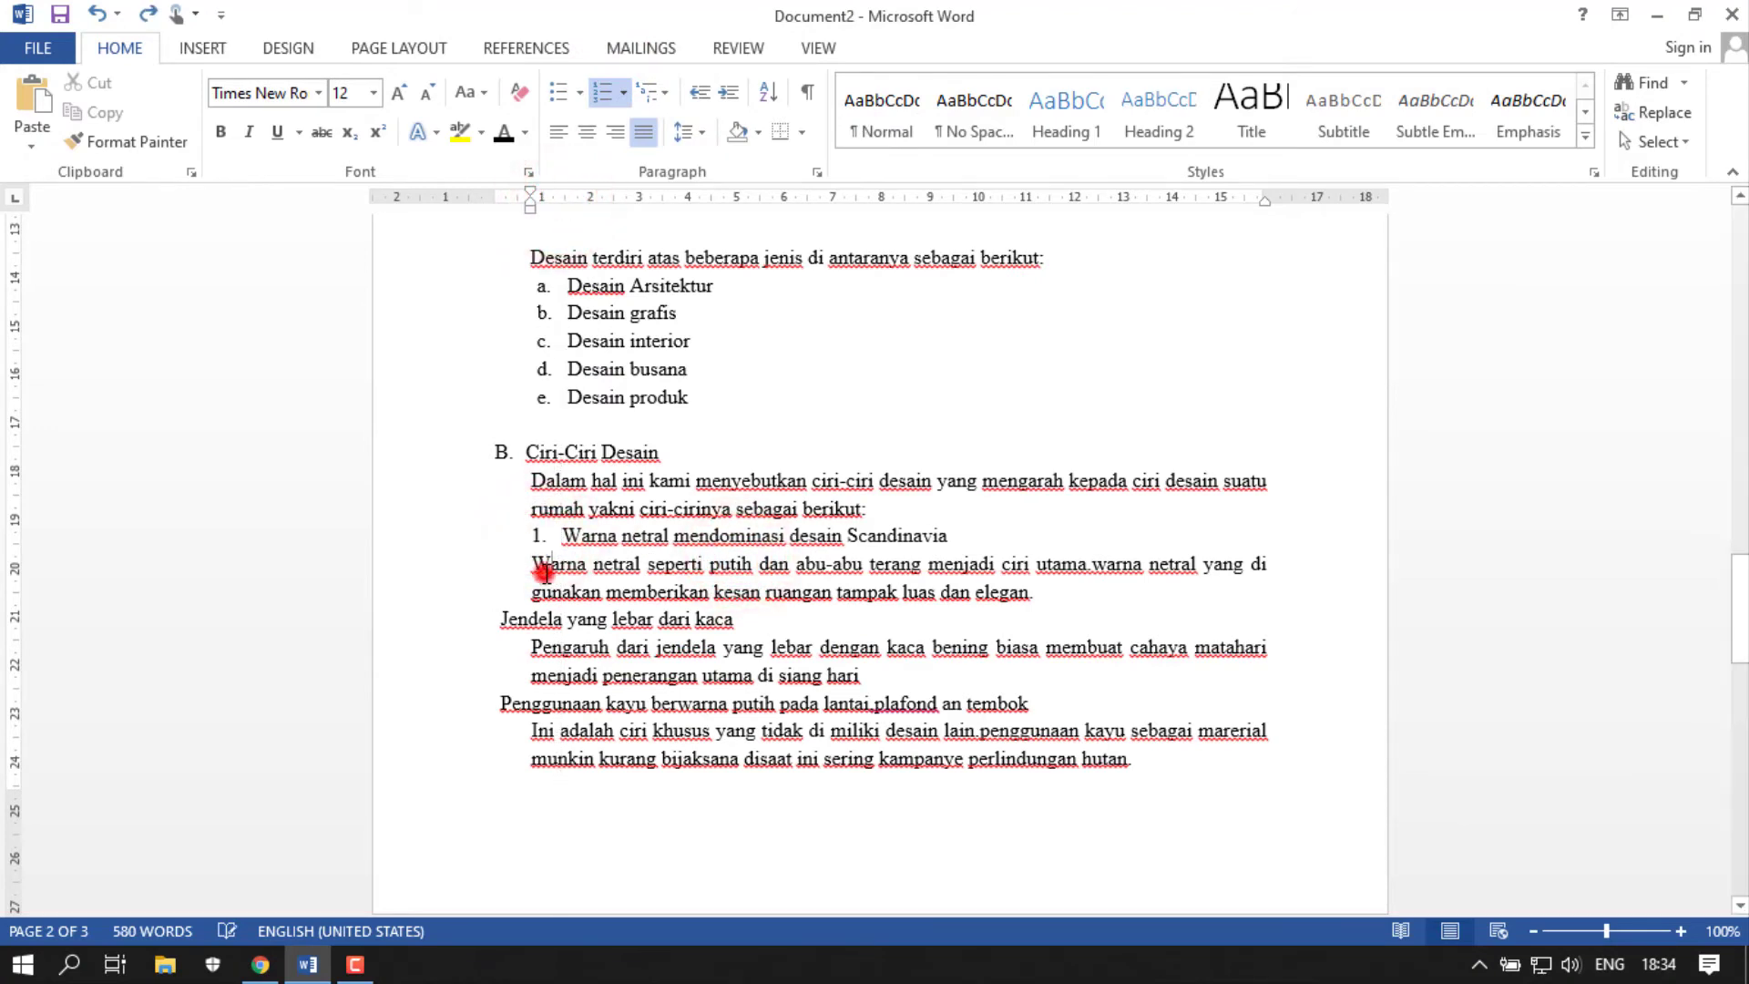
pyautogui.moveTo(531, 563); pyautogui.dragTo(1056, 594)
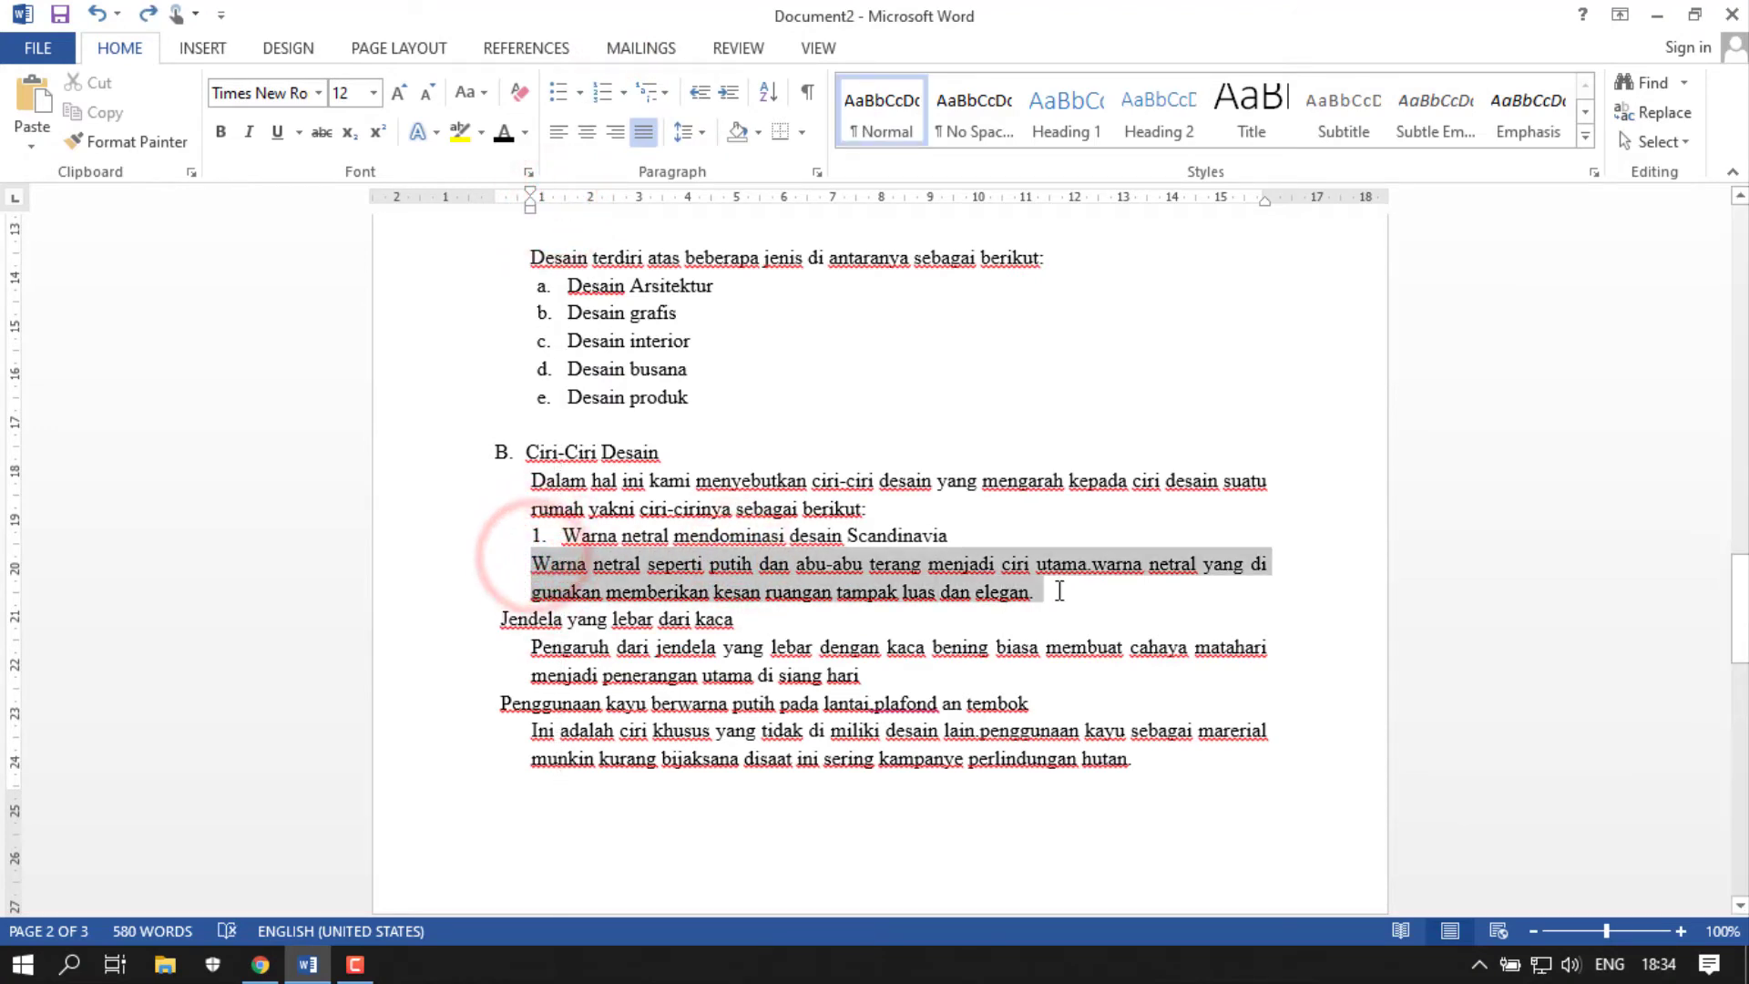
pyautogui.moveTo(532, 208); pyautogui.dragTo(565, 208)
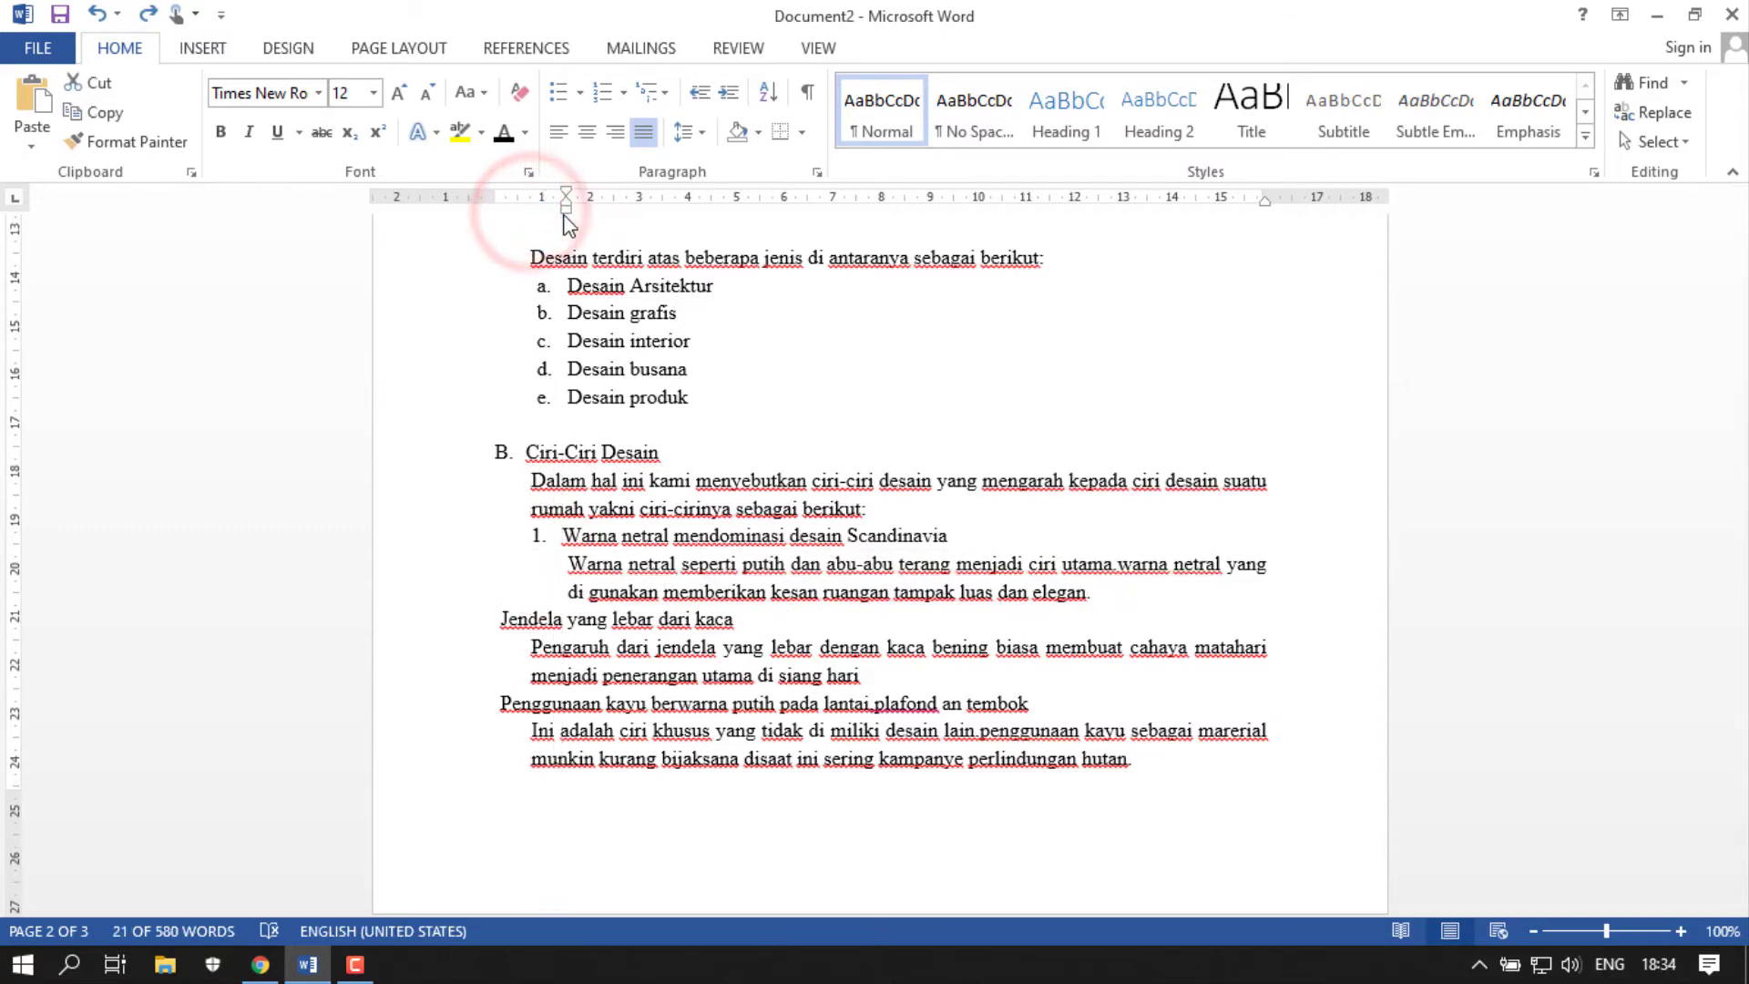
pyautogui.click(555, 597)
pyautogui.scroll(-1, 556, 597)
pyautogui.click(558, 473)
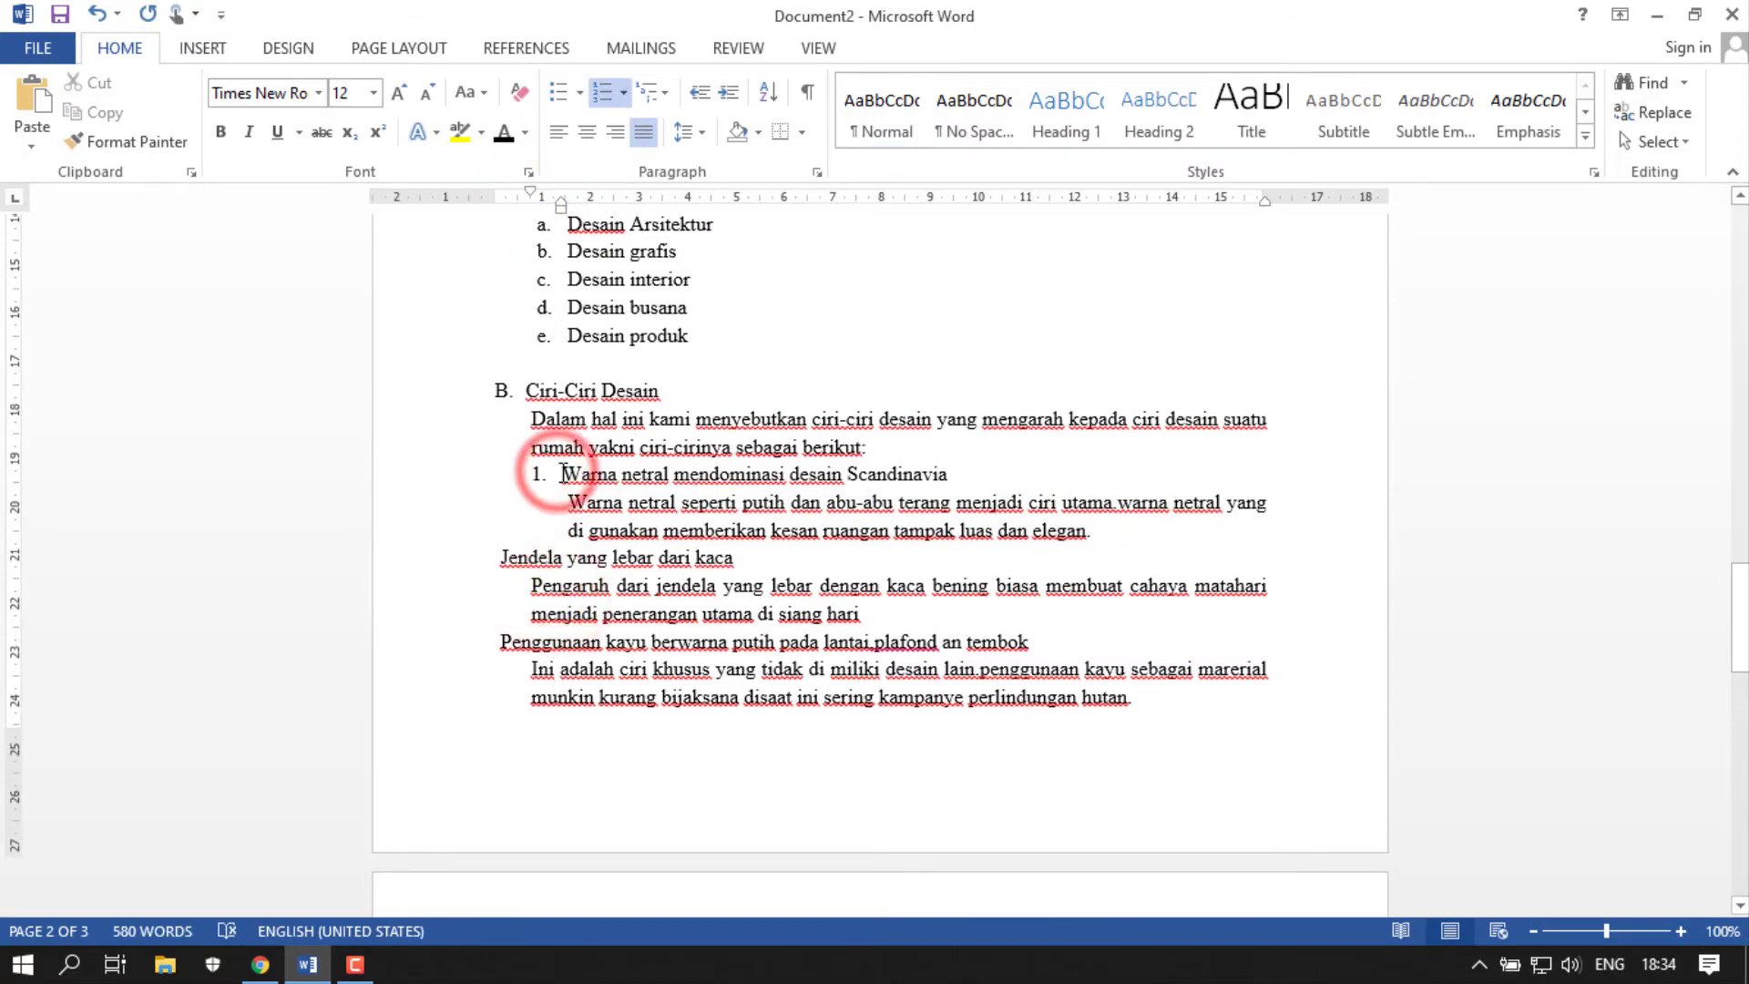
# Step: Number 'Jendela yang lebar dari kaca' as item 2 and indent its Pengaruh dari jendela description
pyautogui.click(128, 141)
pyautogui.click(500, 542)
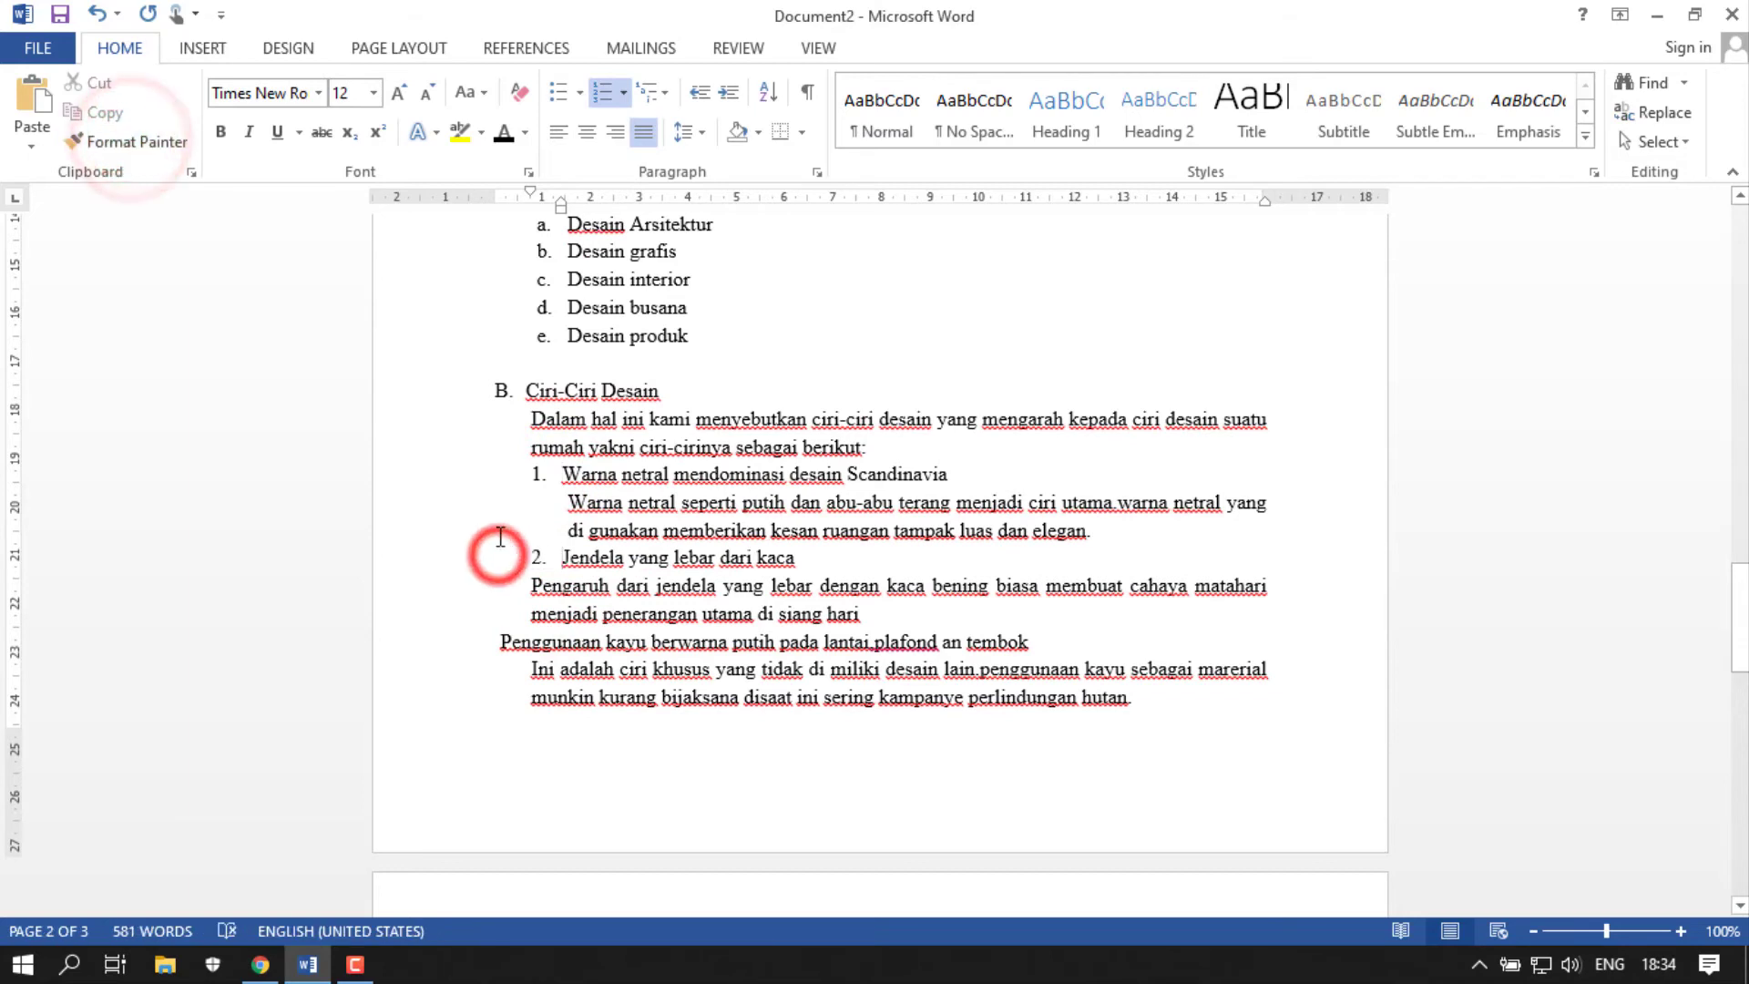
pyautogui.scroll(-2, 492, 462)
pyautogui.click(558, 389)
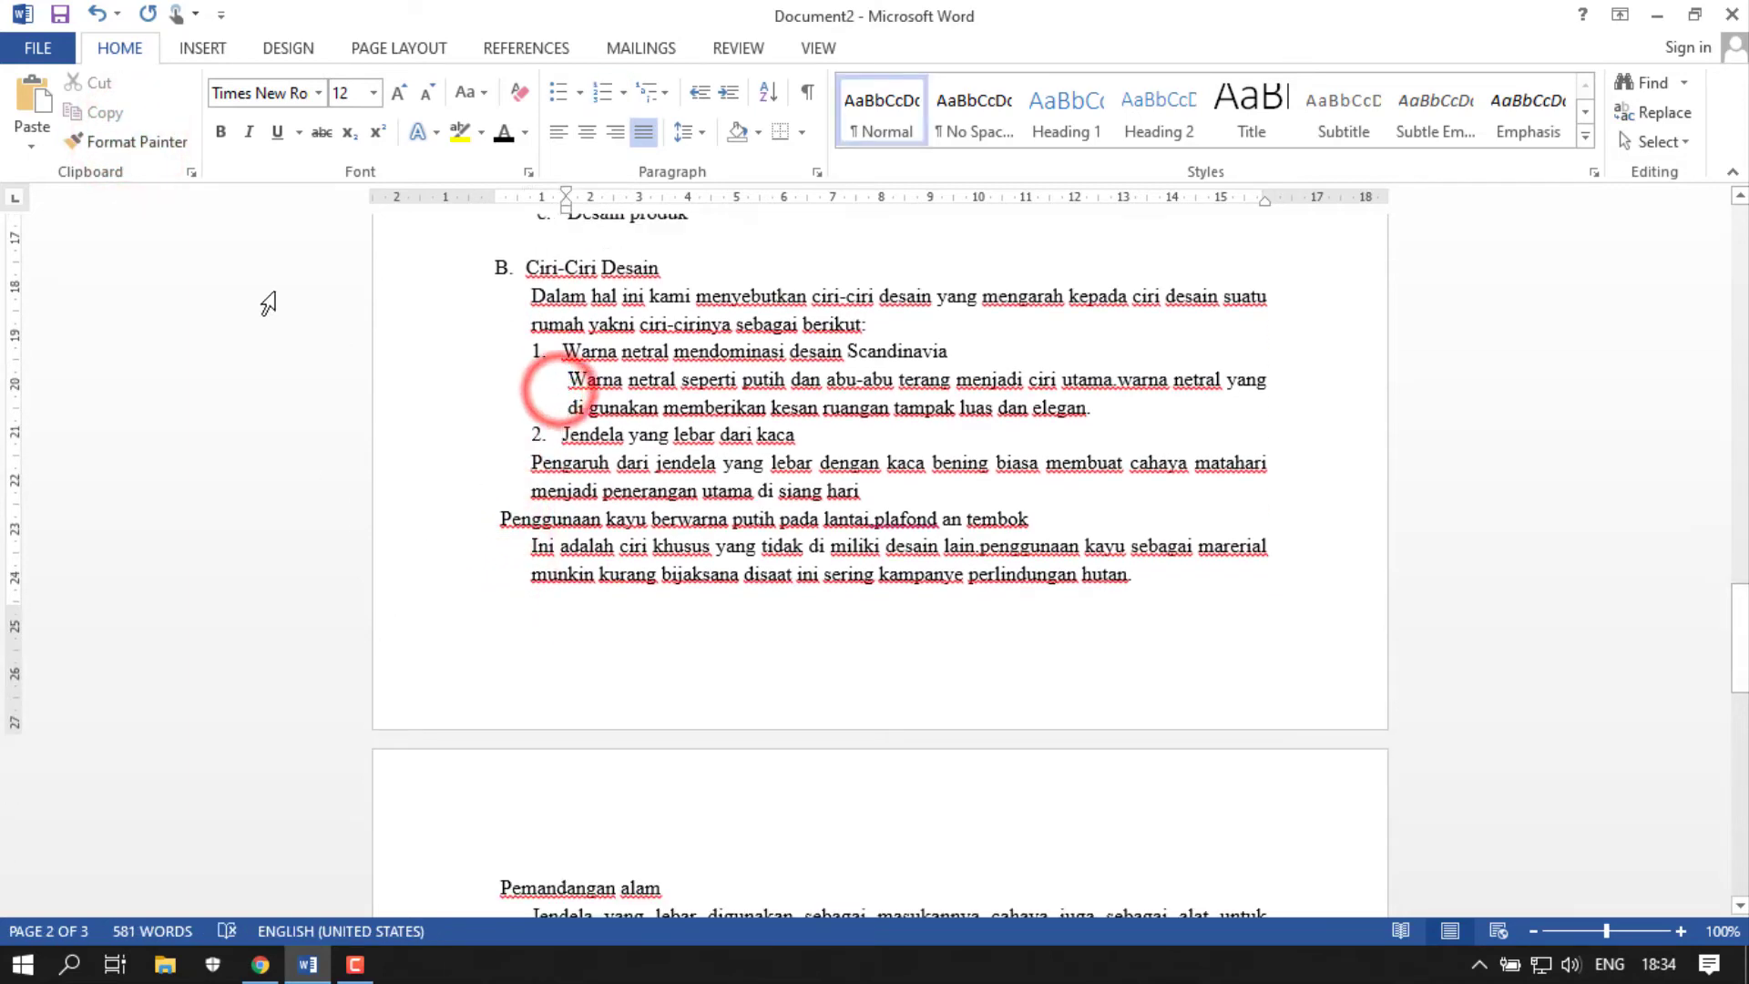
pyautogui.click(127, 141)
pyautogui.click(527, 469)
# Step: Number 'Penggunaan kayu' as item 3 and indent its 'Ini adalah' description
pyautogui.scroll(-1, 516, 467)
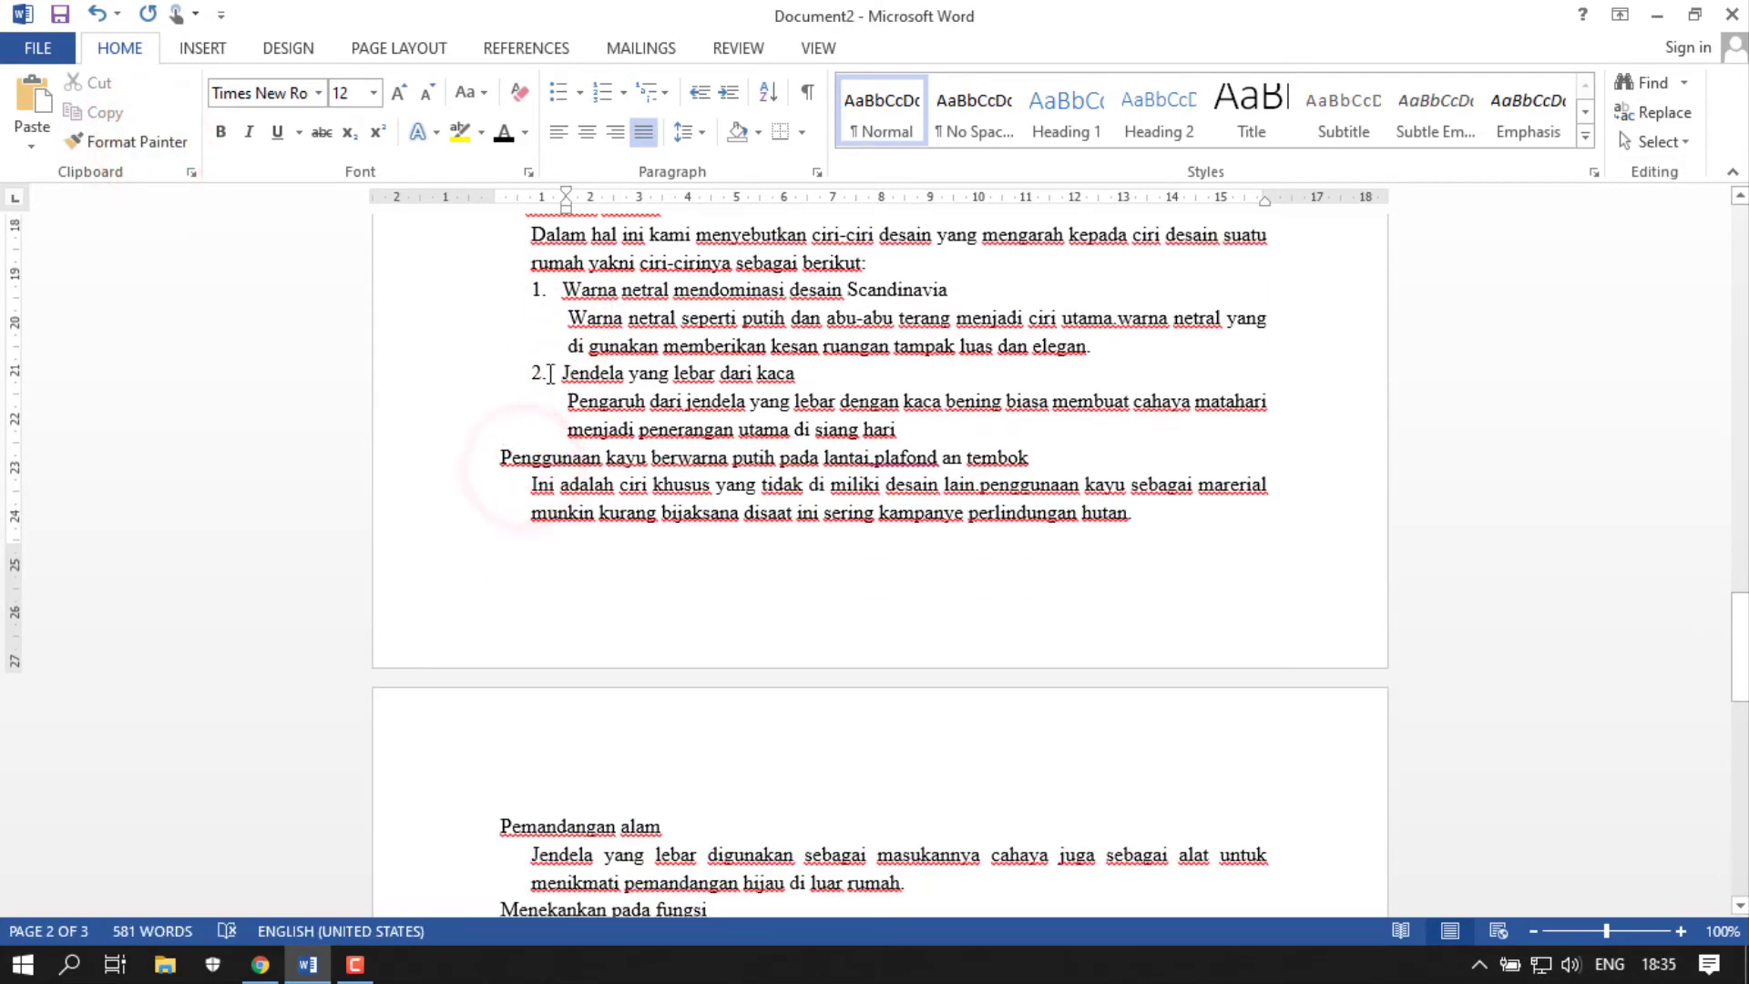
pyautogui.click(150, 141)
pyautogui.click(493, 460)
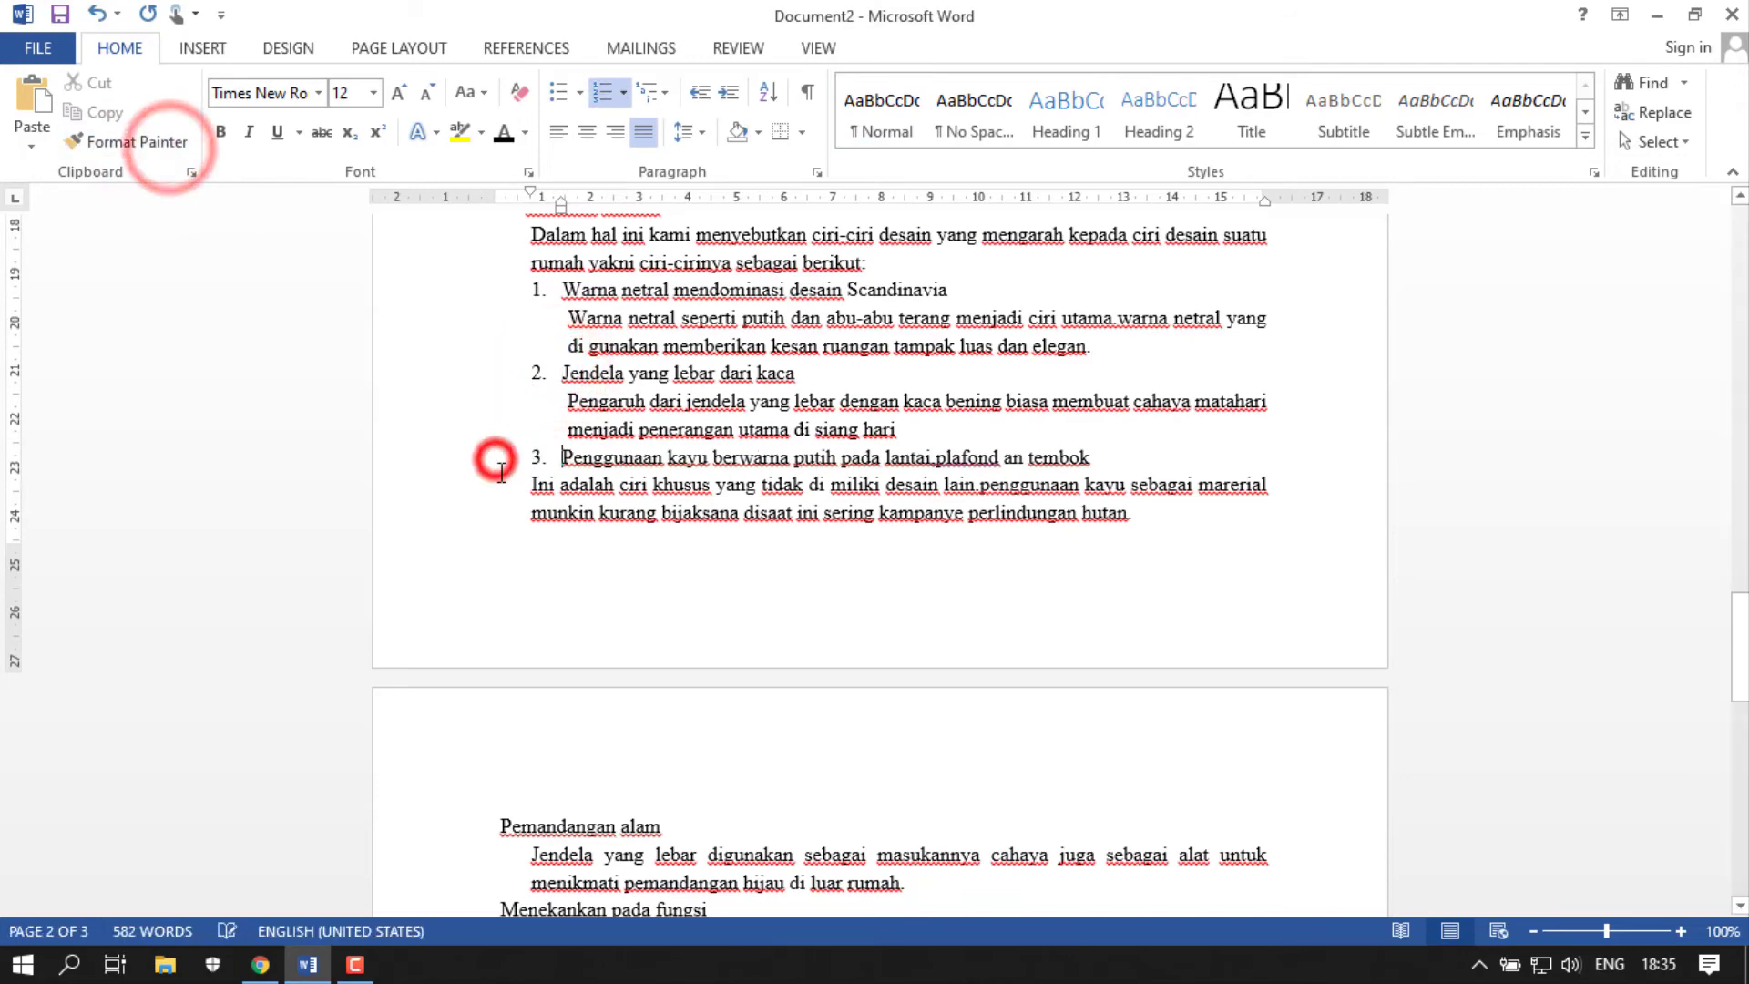
pyautogui.click(562, 401)
pyautogui.click(146, 143)
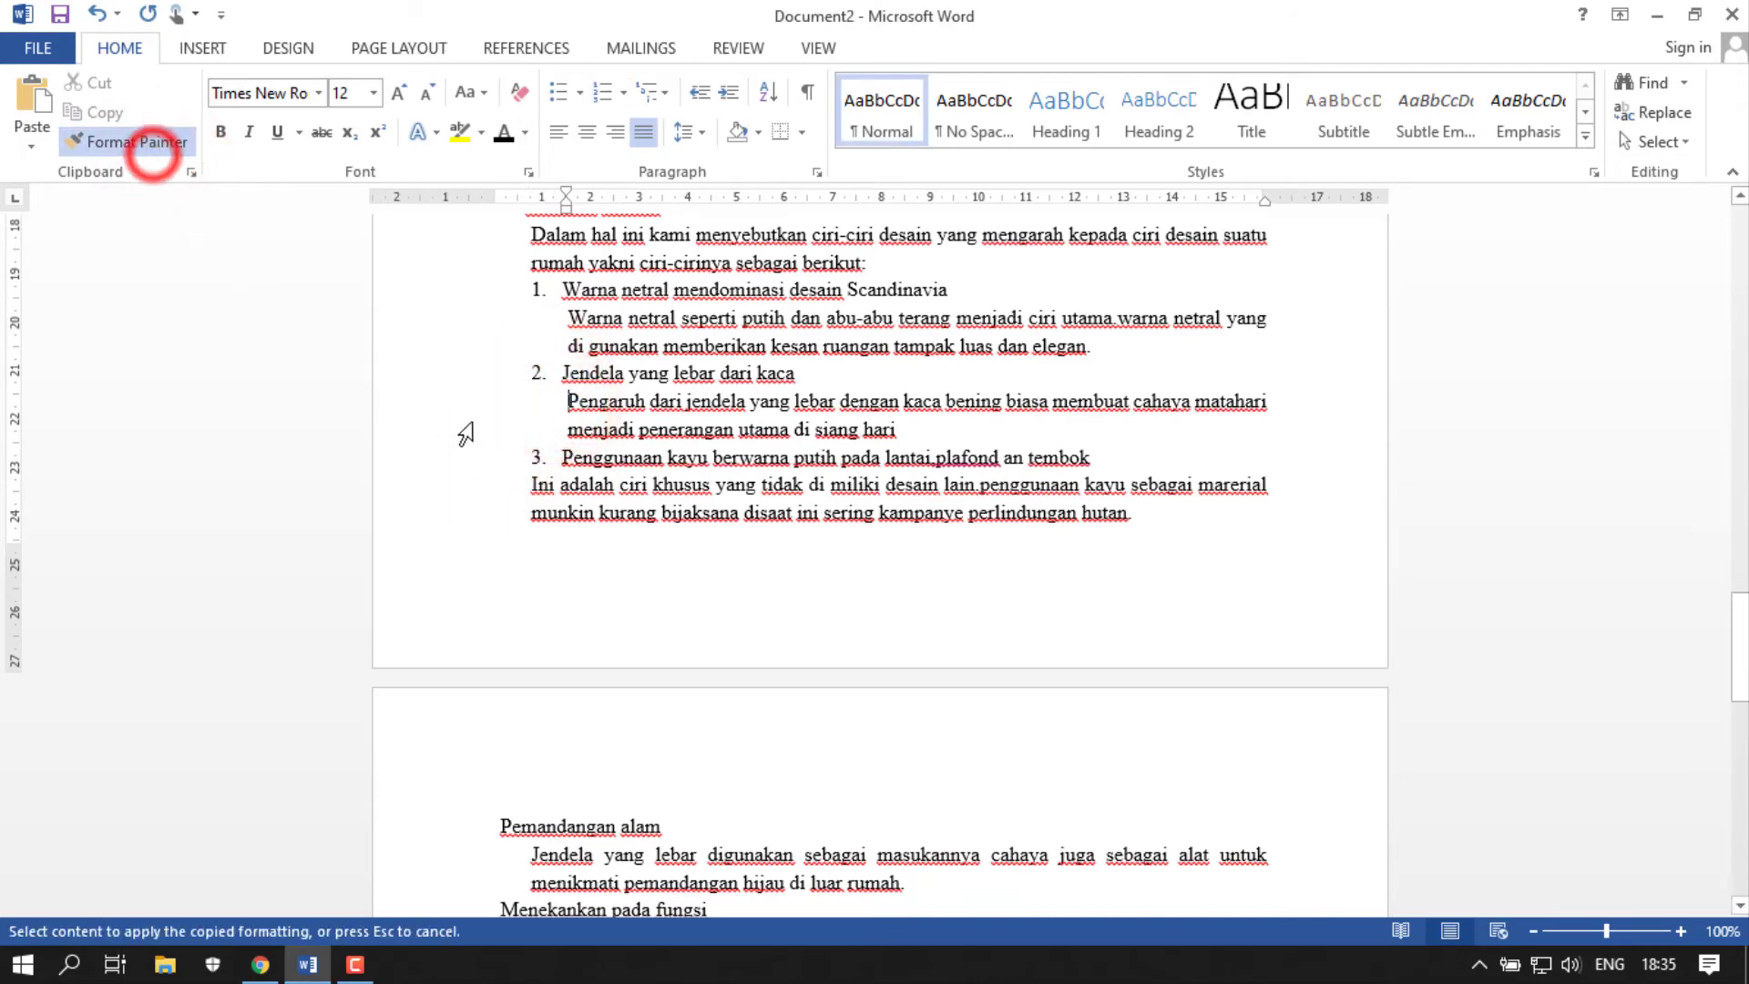
pyautogui.click(536, 486)
# Step: Number 'Pemandangan alam' as item 4 and indent its 'Jendela yang lebar digunakan' description
pyautogui.scroll(-3, 539, 547)
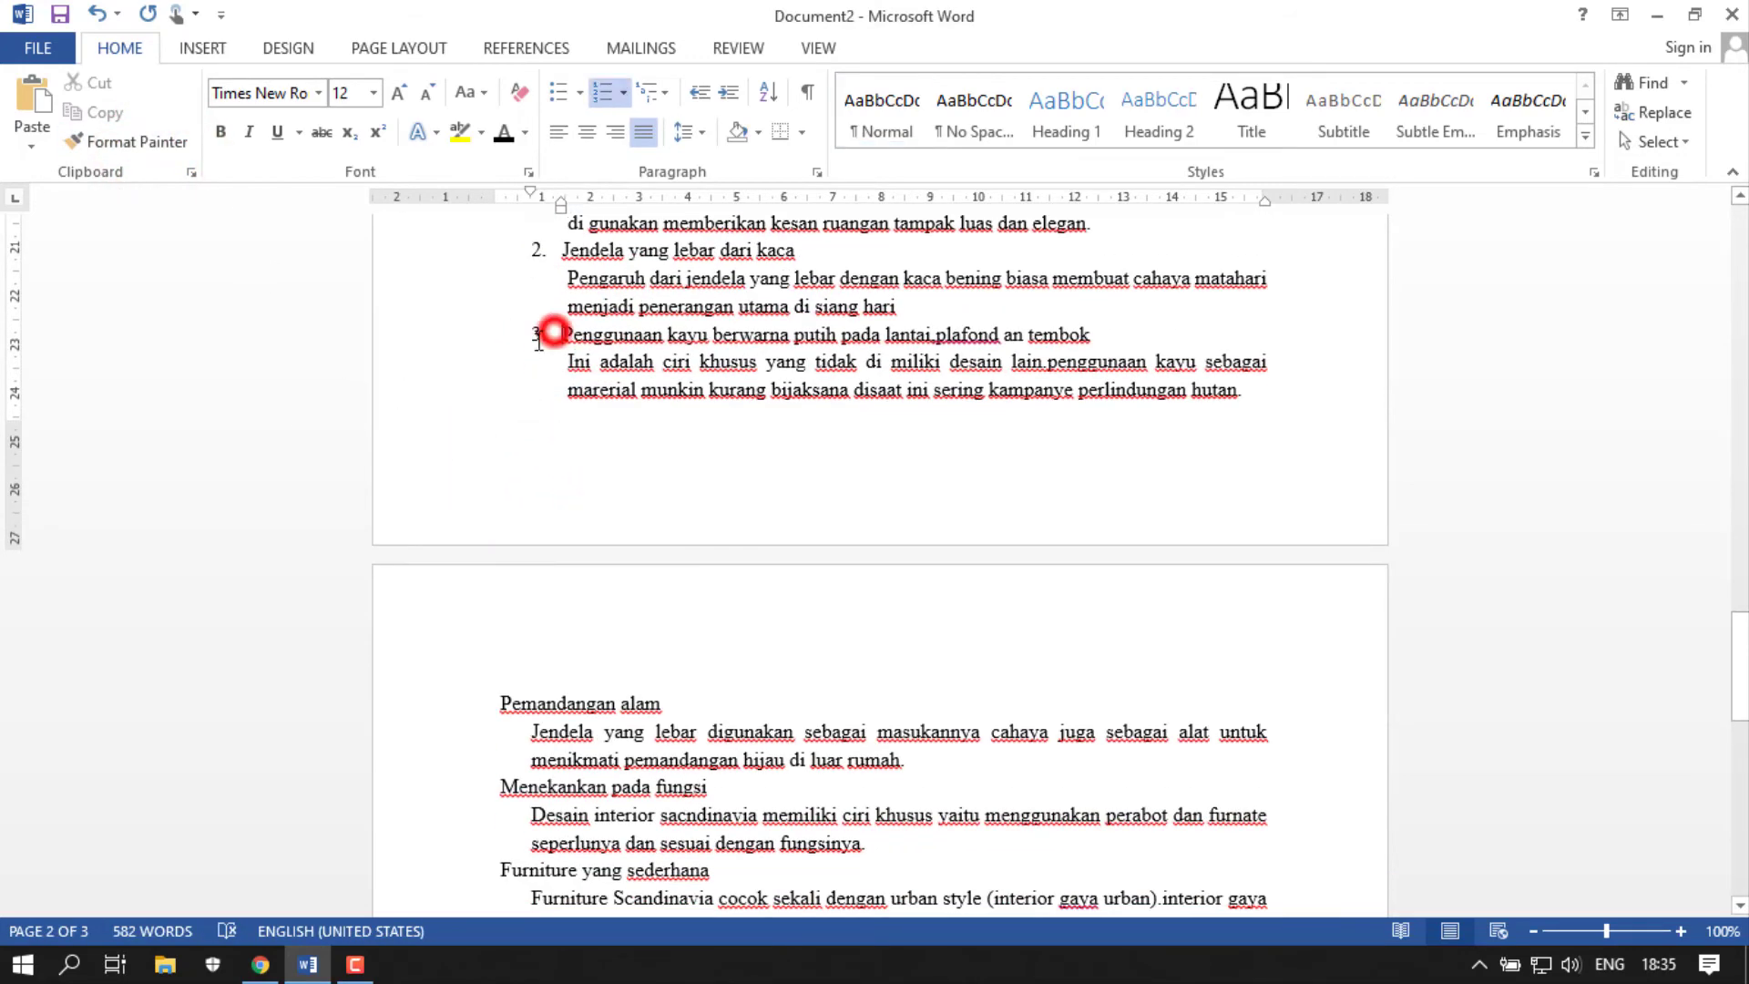
pyautogui.click(546, 334)
pyautogui.click(114, 143)
pyautogui.click(496, 703)
pyautogui.scroll(-2, 565, 510)
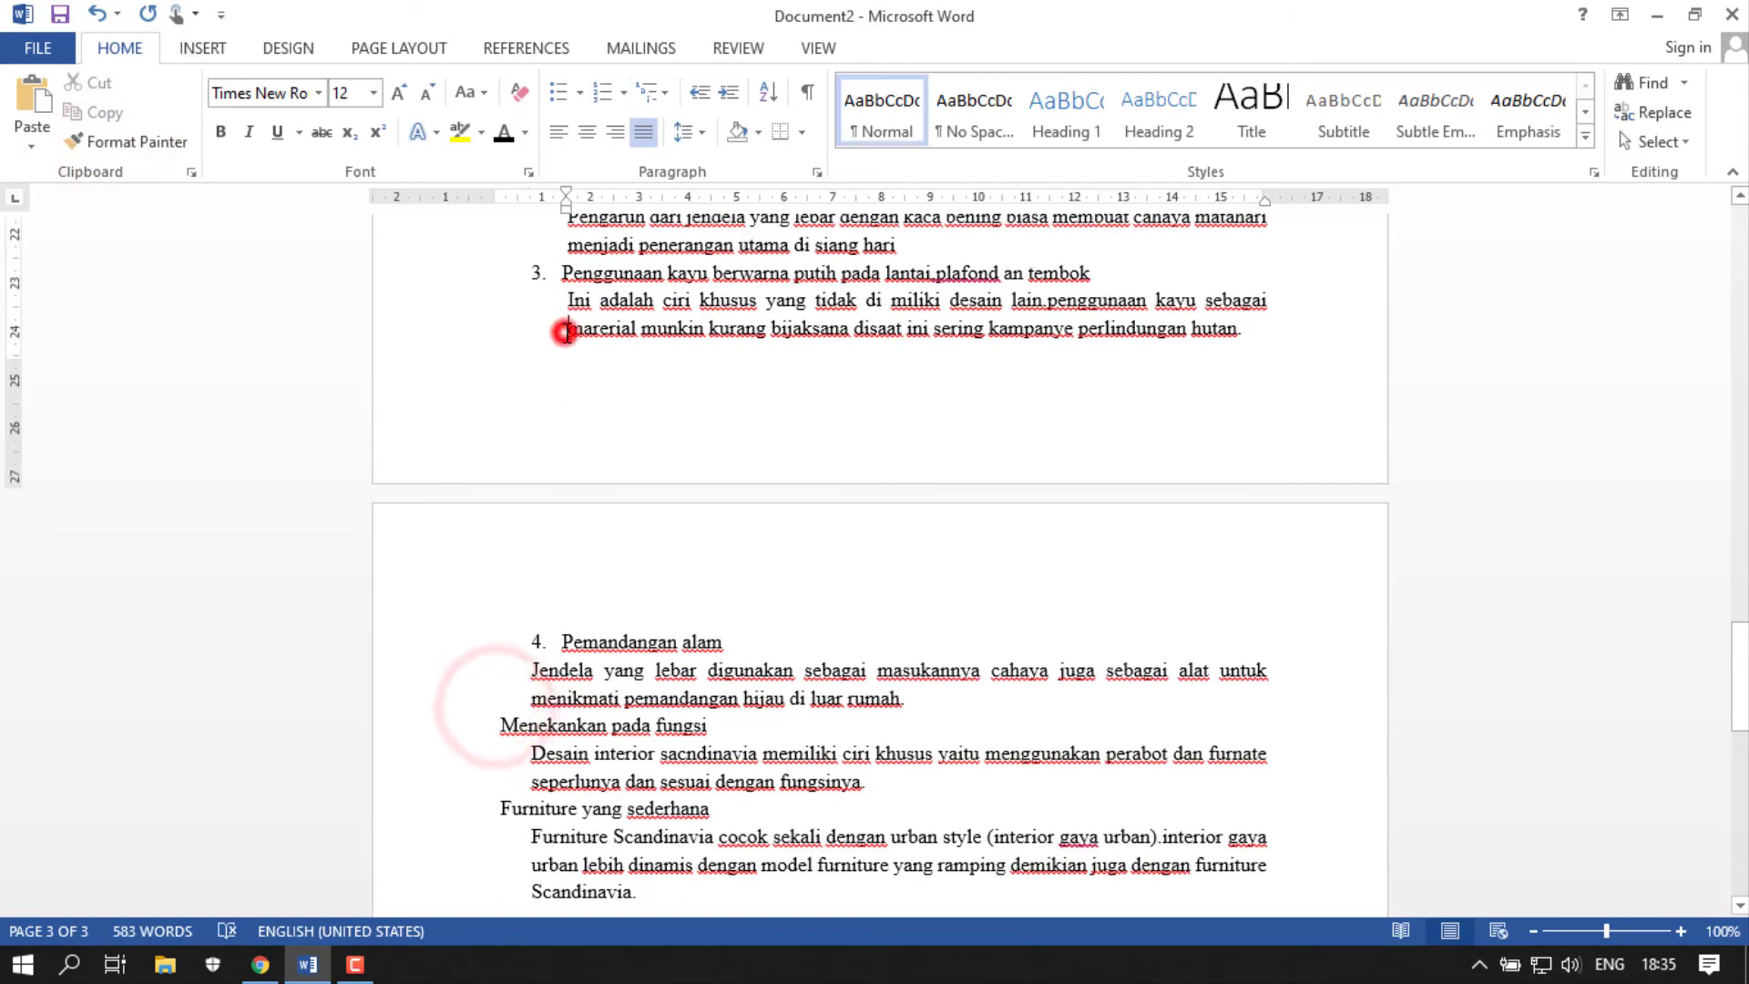
pyautogui.click(566, 332)
pyautogui.click(168, 146)
pyautogui.click(521, 672)
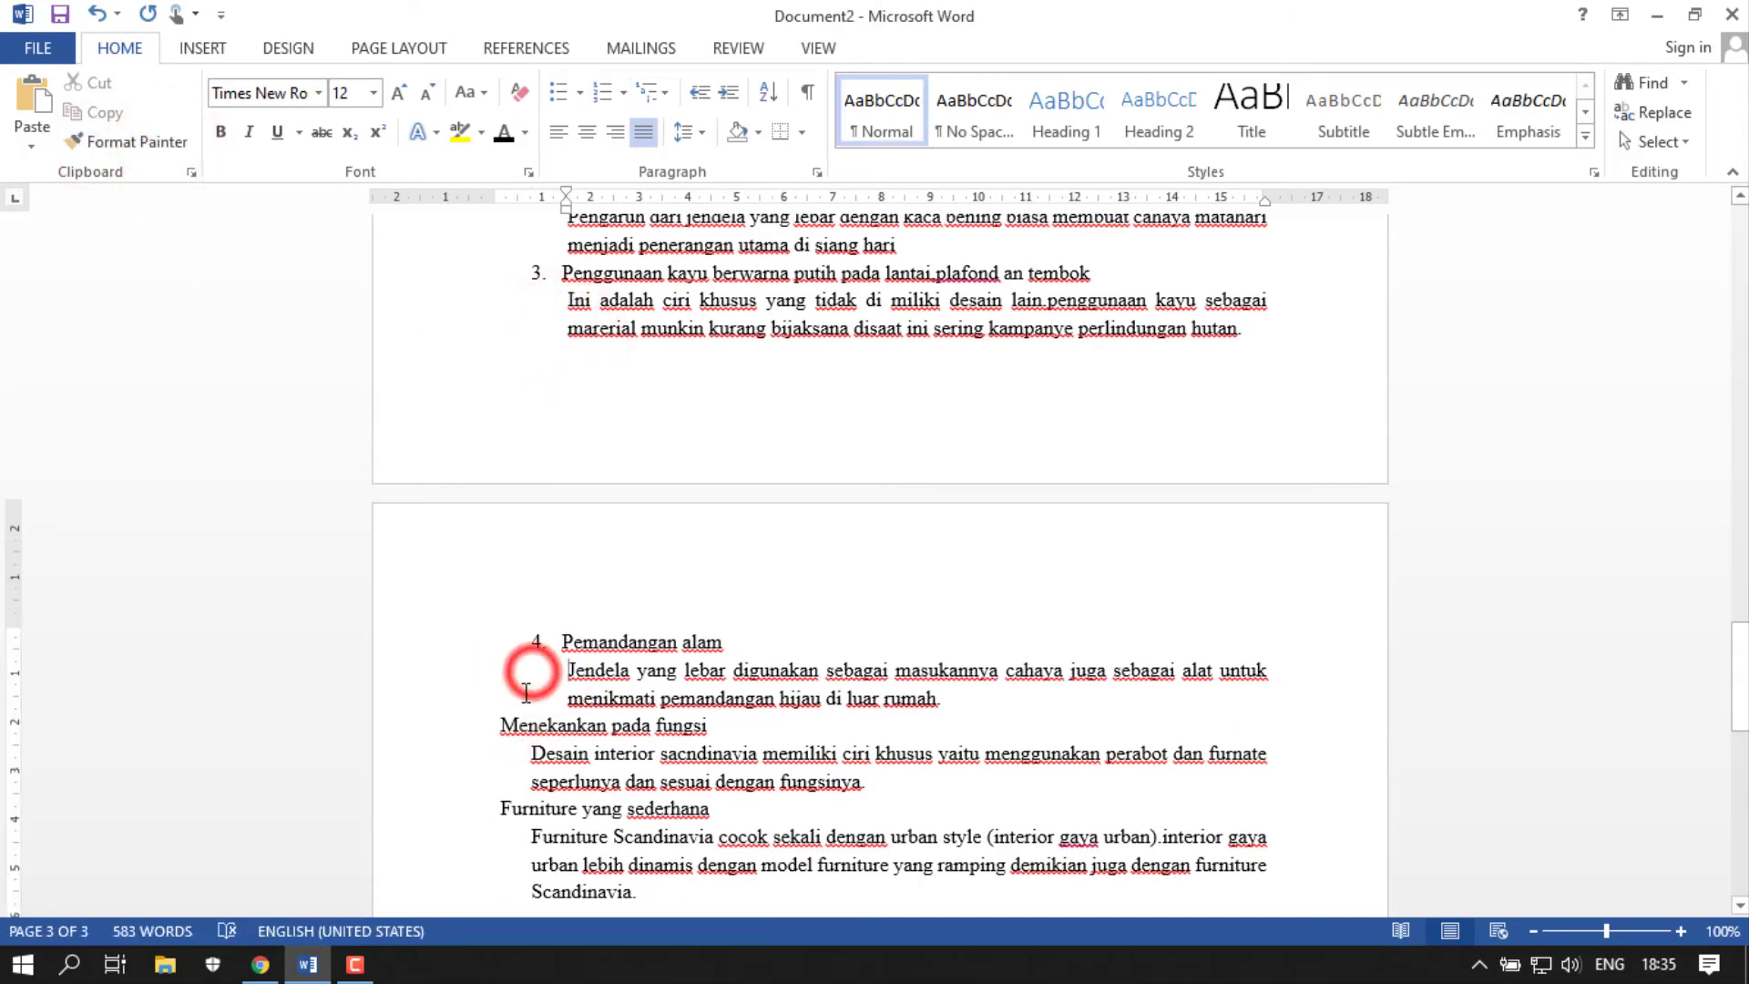
# Step: Number 'Menekankan pada fungsi' as item 5 and indent its 'Desain interior' description
pyautogui.scroll(-2, 546, 638)
pyautogui.click(546, 580)
pyautogui.click(152, 143)
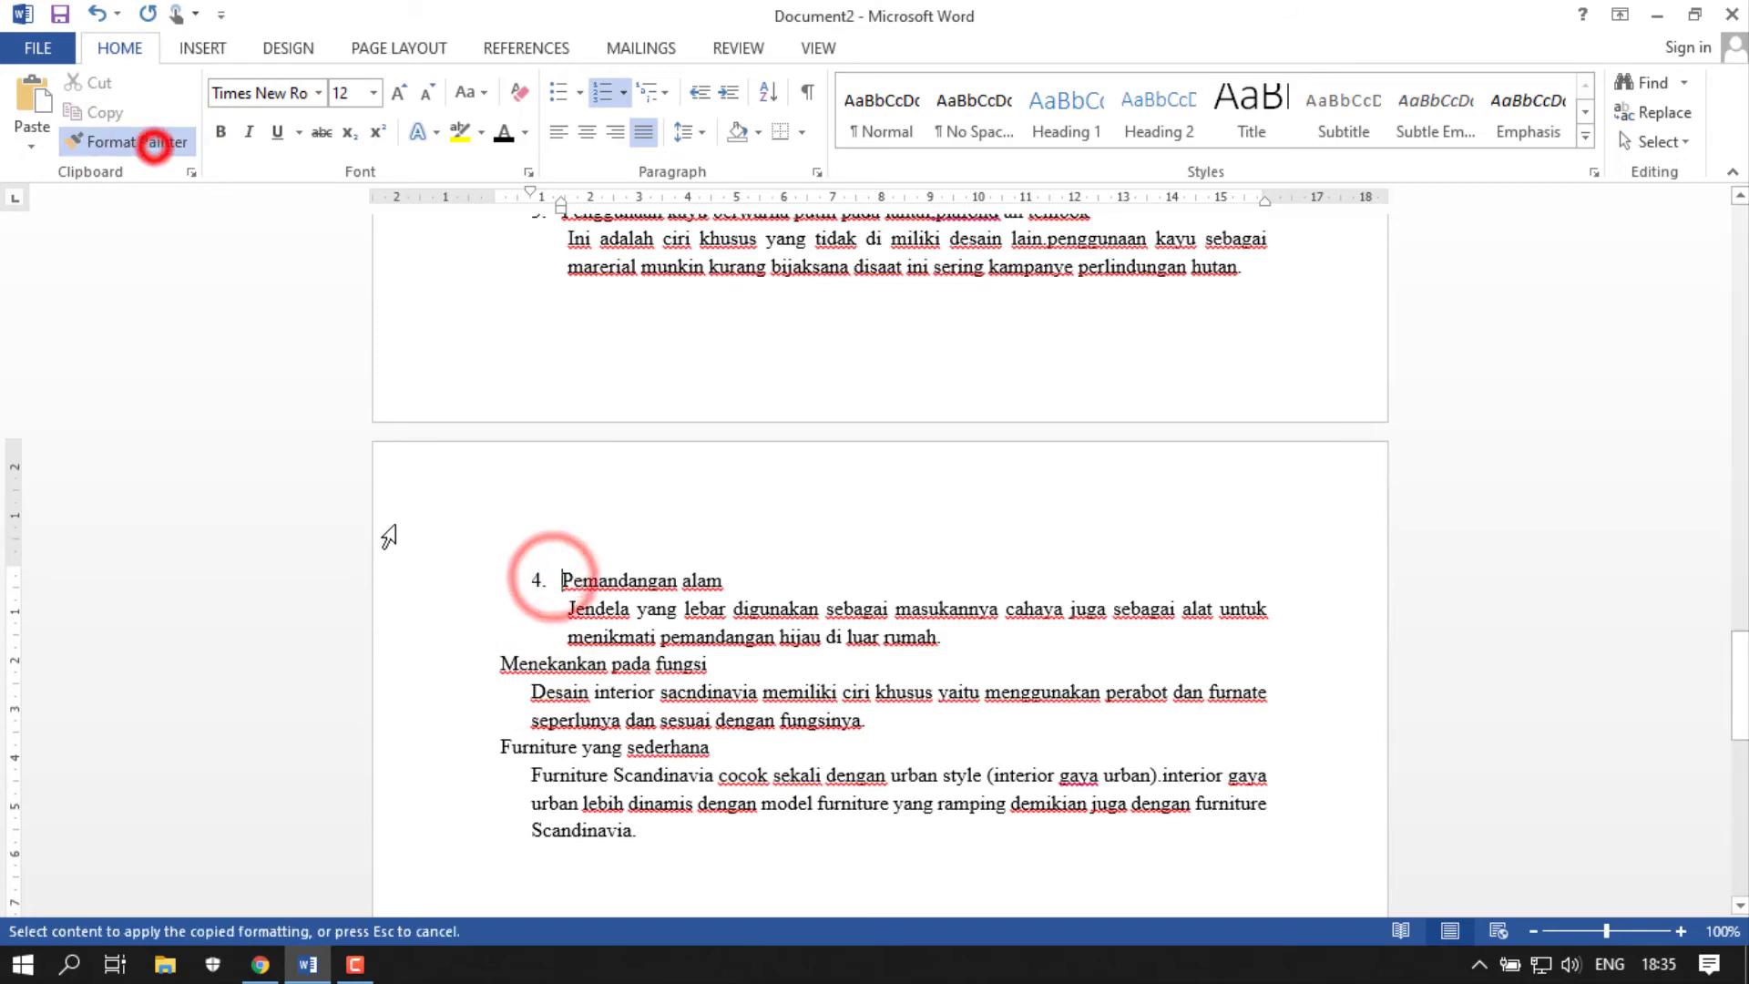
pyautogui.click(503, 662)
pyautogui.scroll(-2, 518, 712)
pyautogui.click(567, 546)
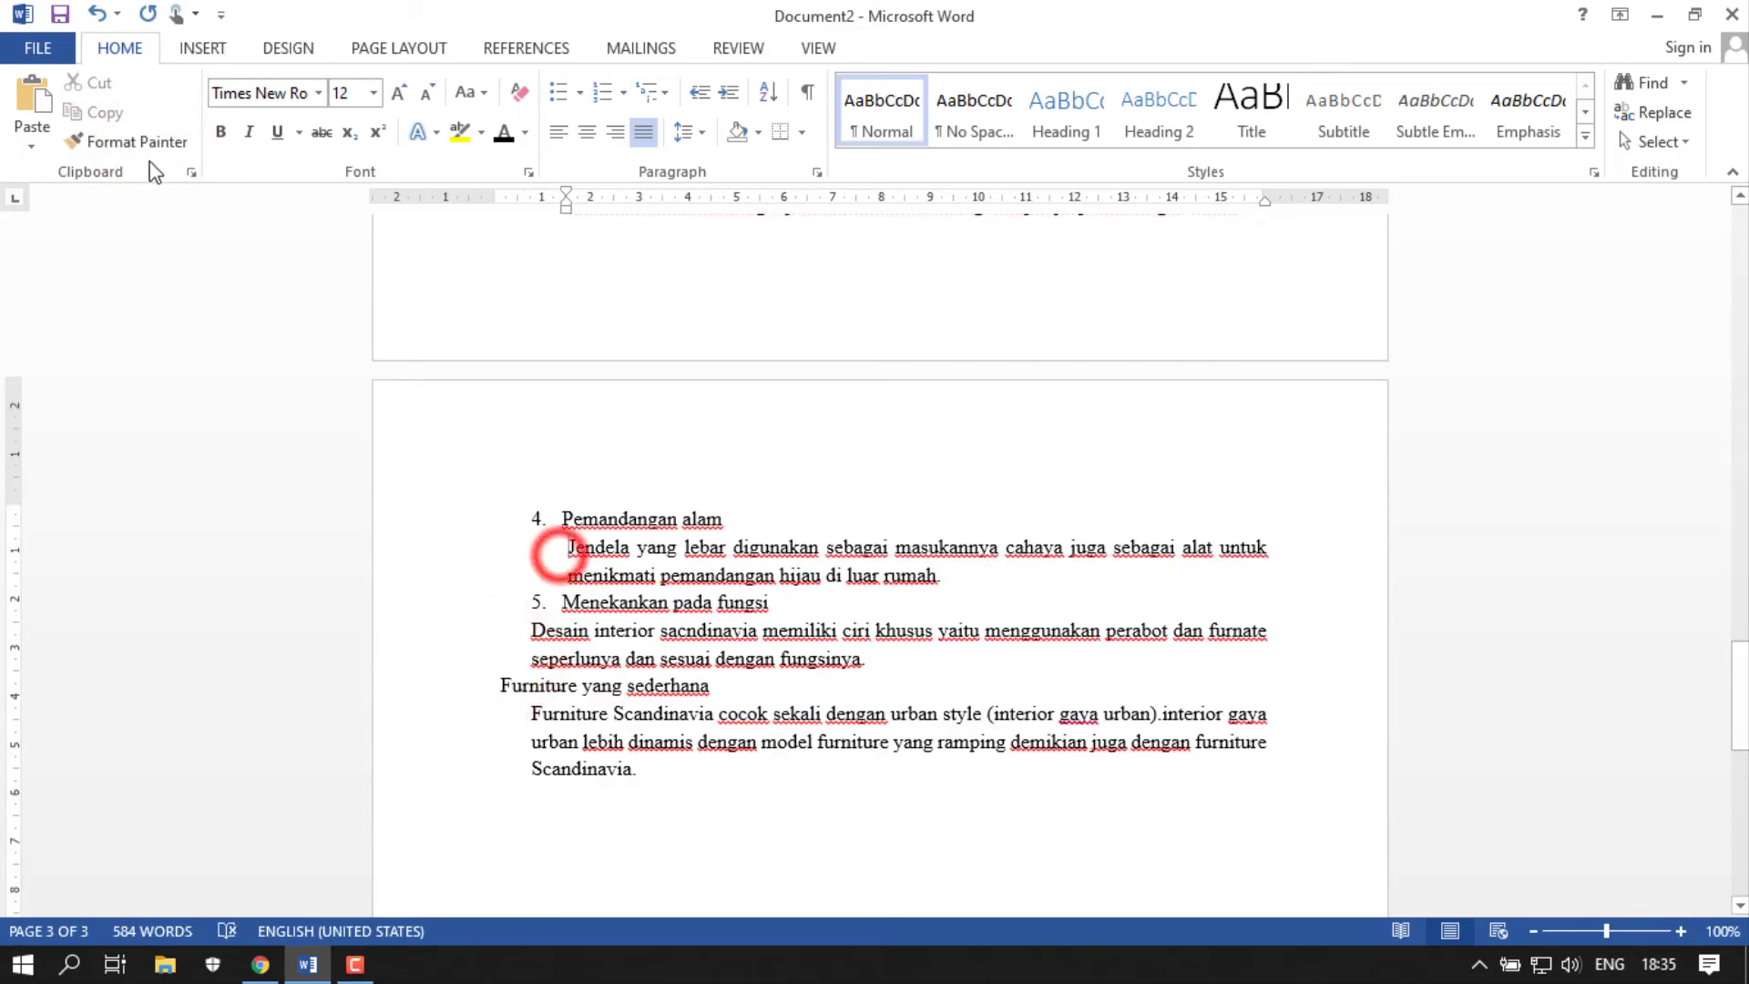
pyautogui.click(146, 143)
pyautogui.click(533, 644)
# Step: Number 'Furniture yang sederhana' as item 6 and indent its 'Furniture Scandinavia' description
pyautogui.scroll(-4, 544, 526)
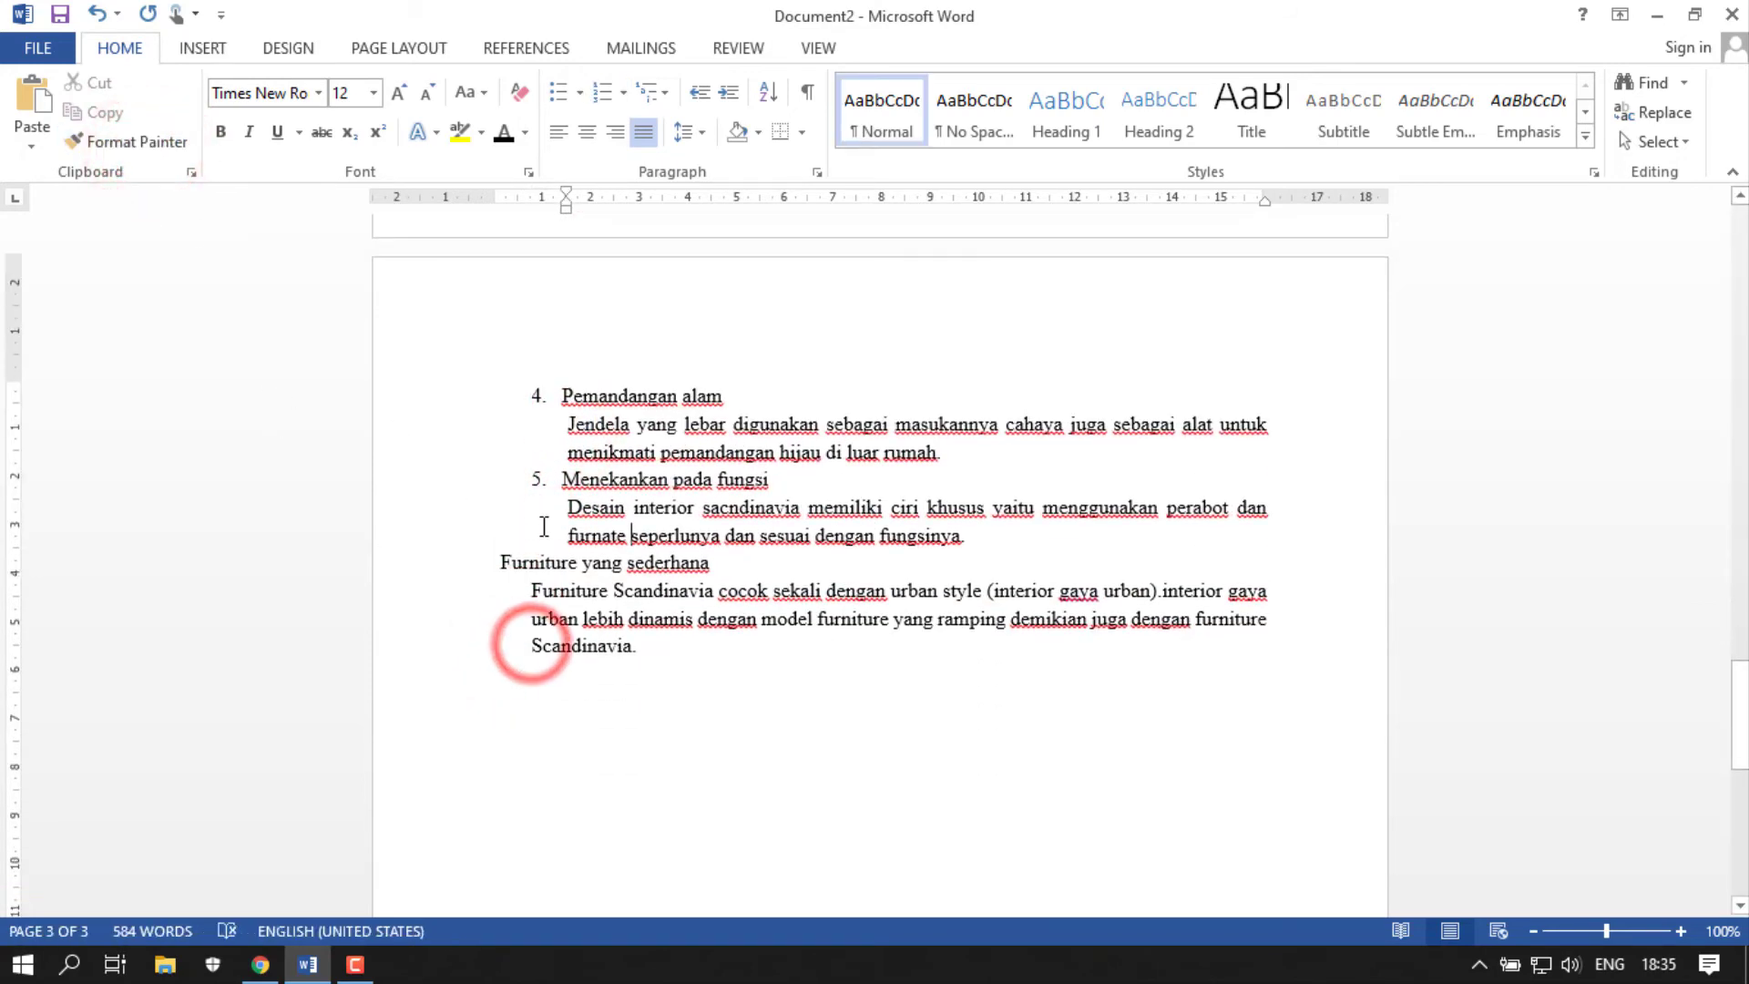
pyautogui.click(136, 143)
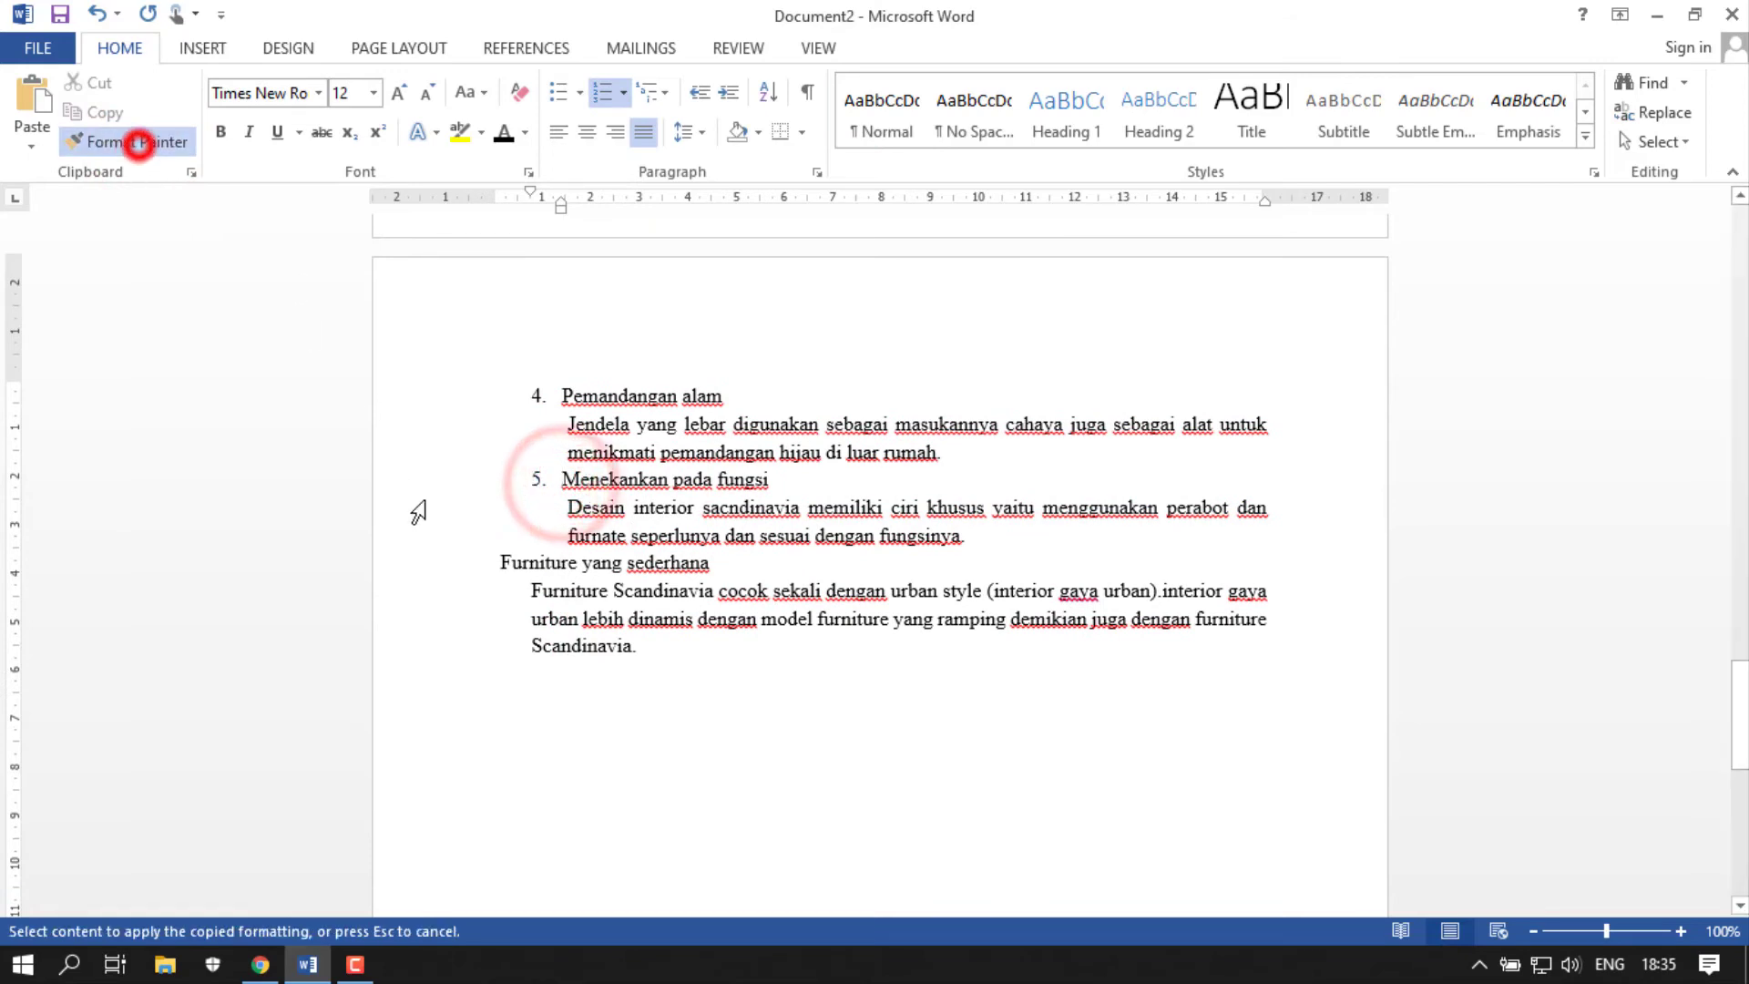
pyautogui.click(500, 562)
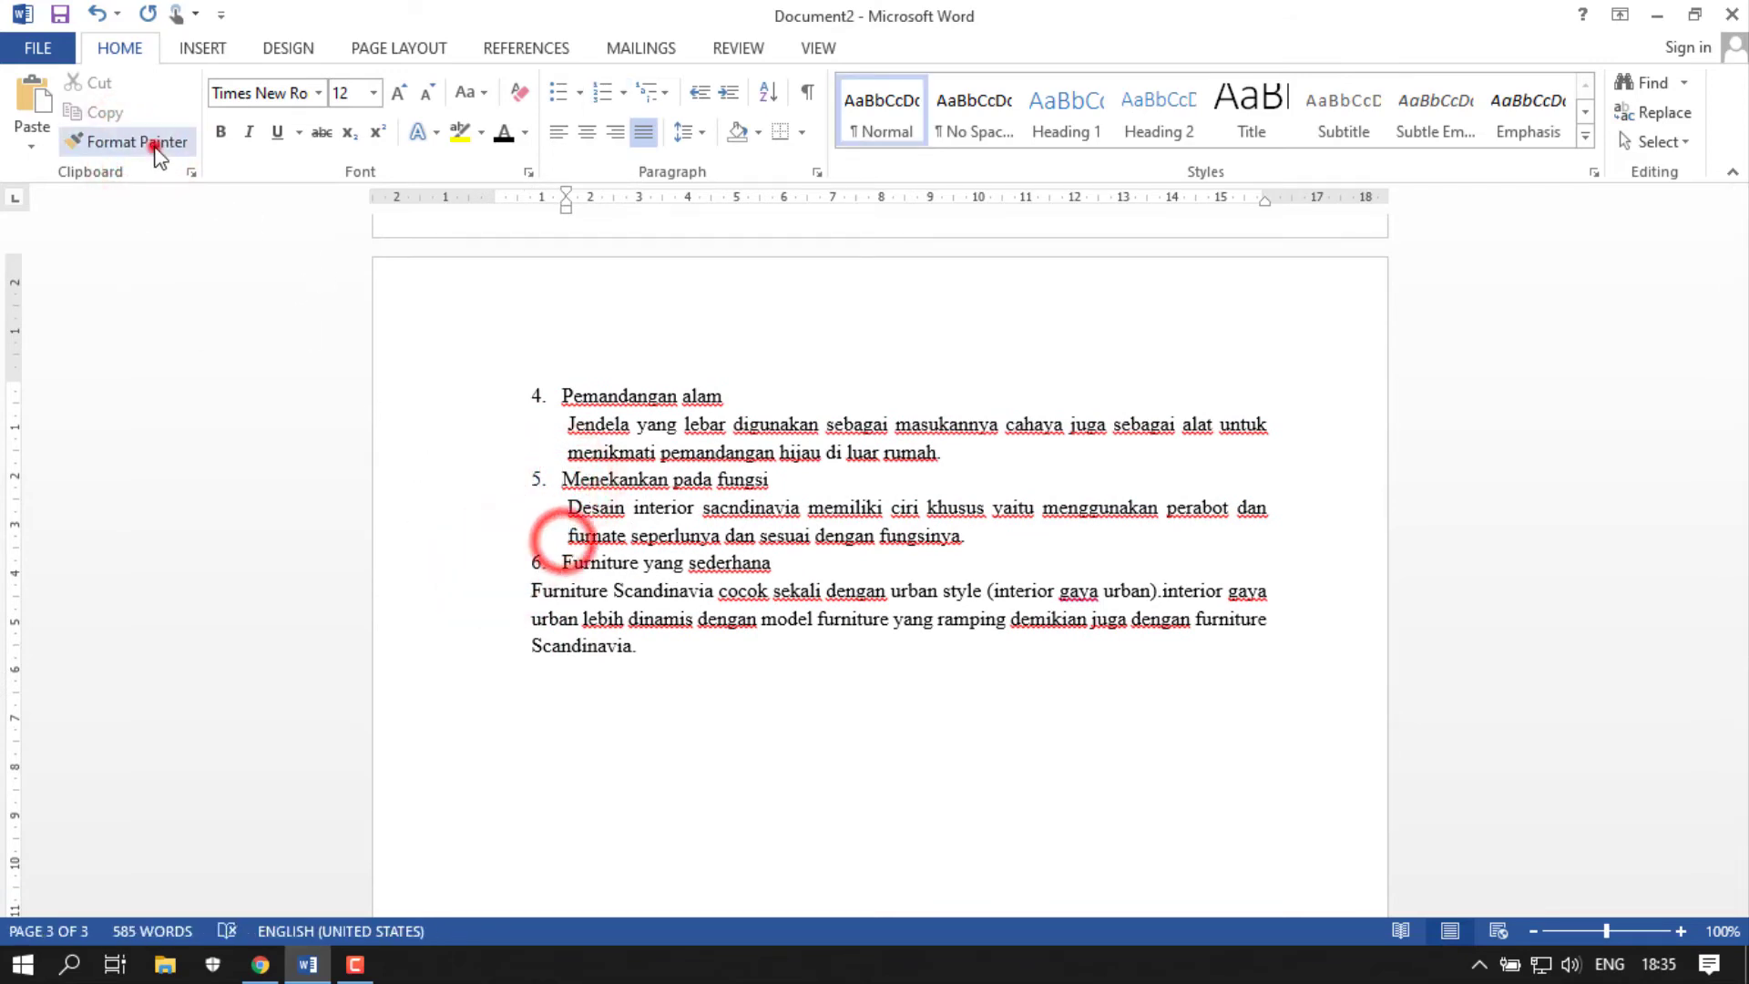
pyautogui.click(137, 142)
pyautogui.click(529, 602)
pyautogui.scroll(3, 596, 735)
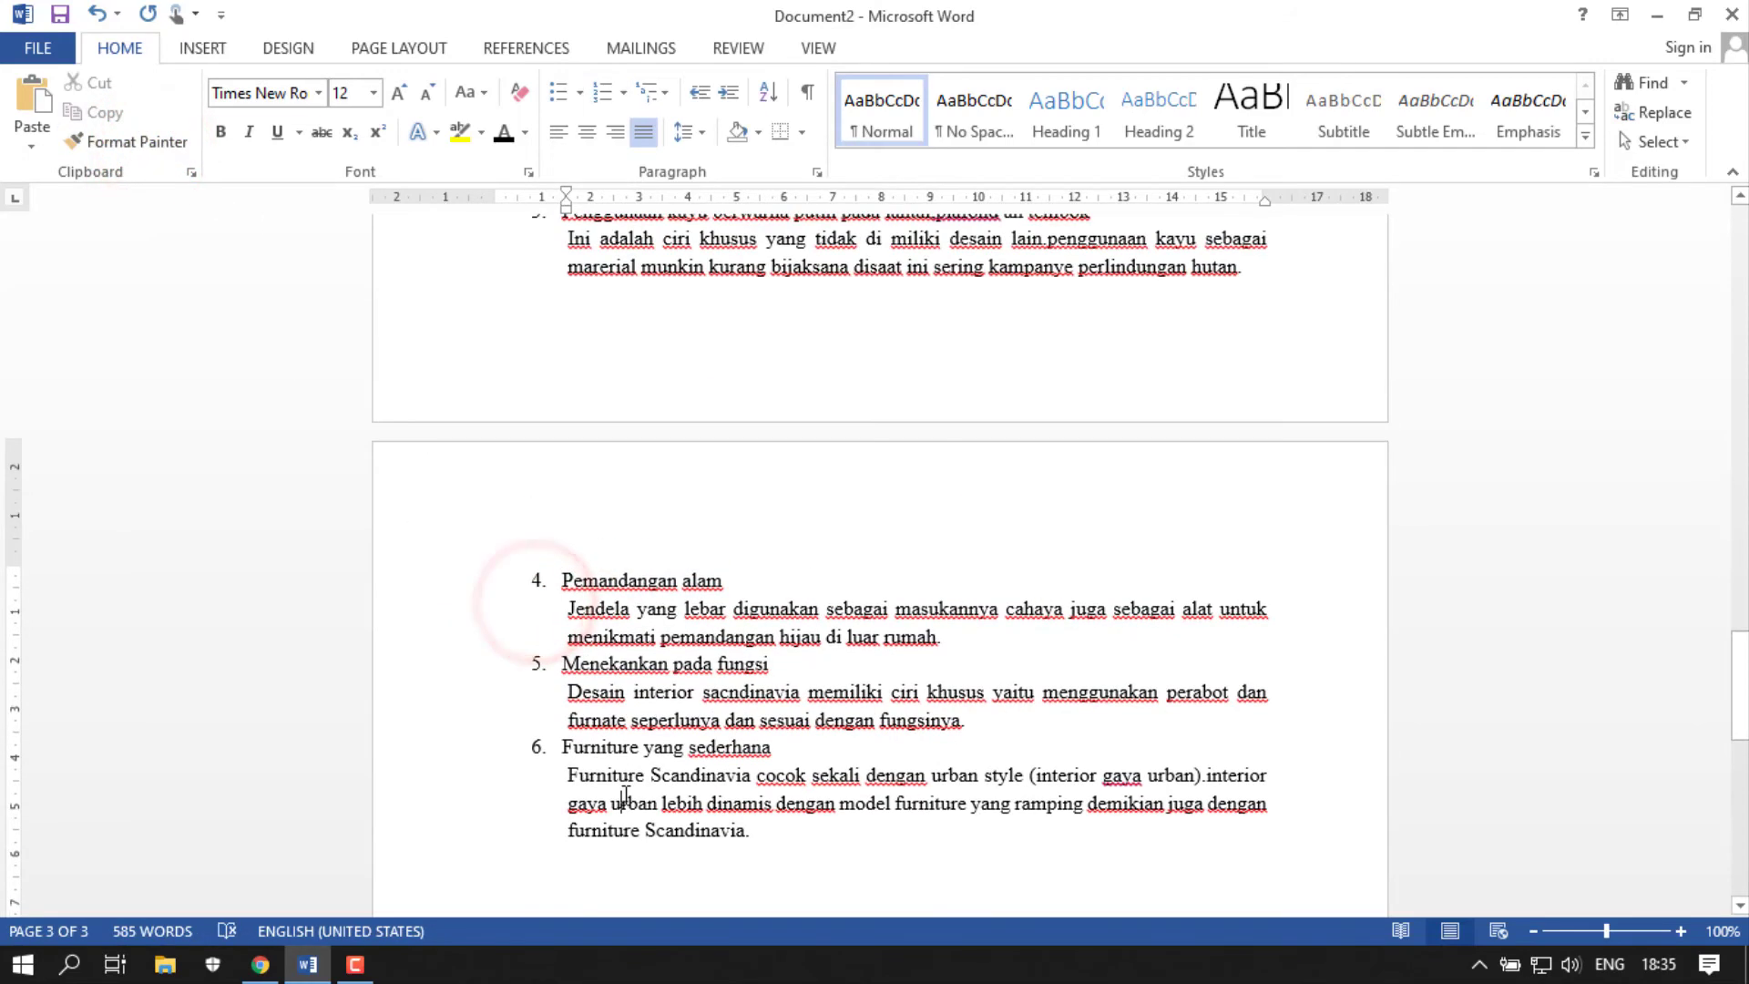
pyautogui.scroll(5, 625, 792)
pyautogui.scroll(8, 625, 793)
pyautogui.scroll(10, 621, 779)
pyautogui.scroll(8, 621, 779)
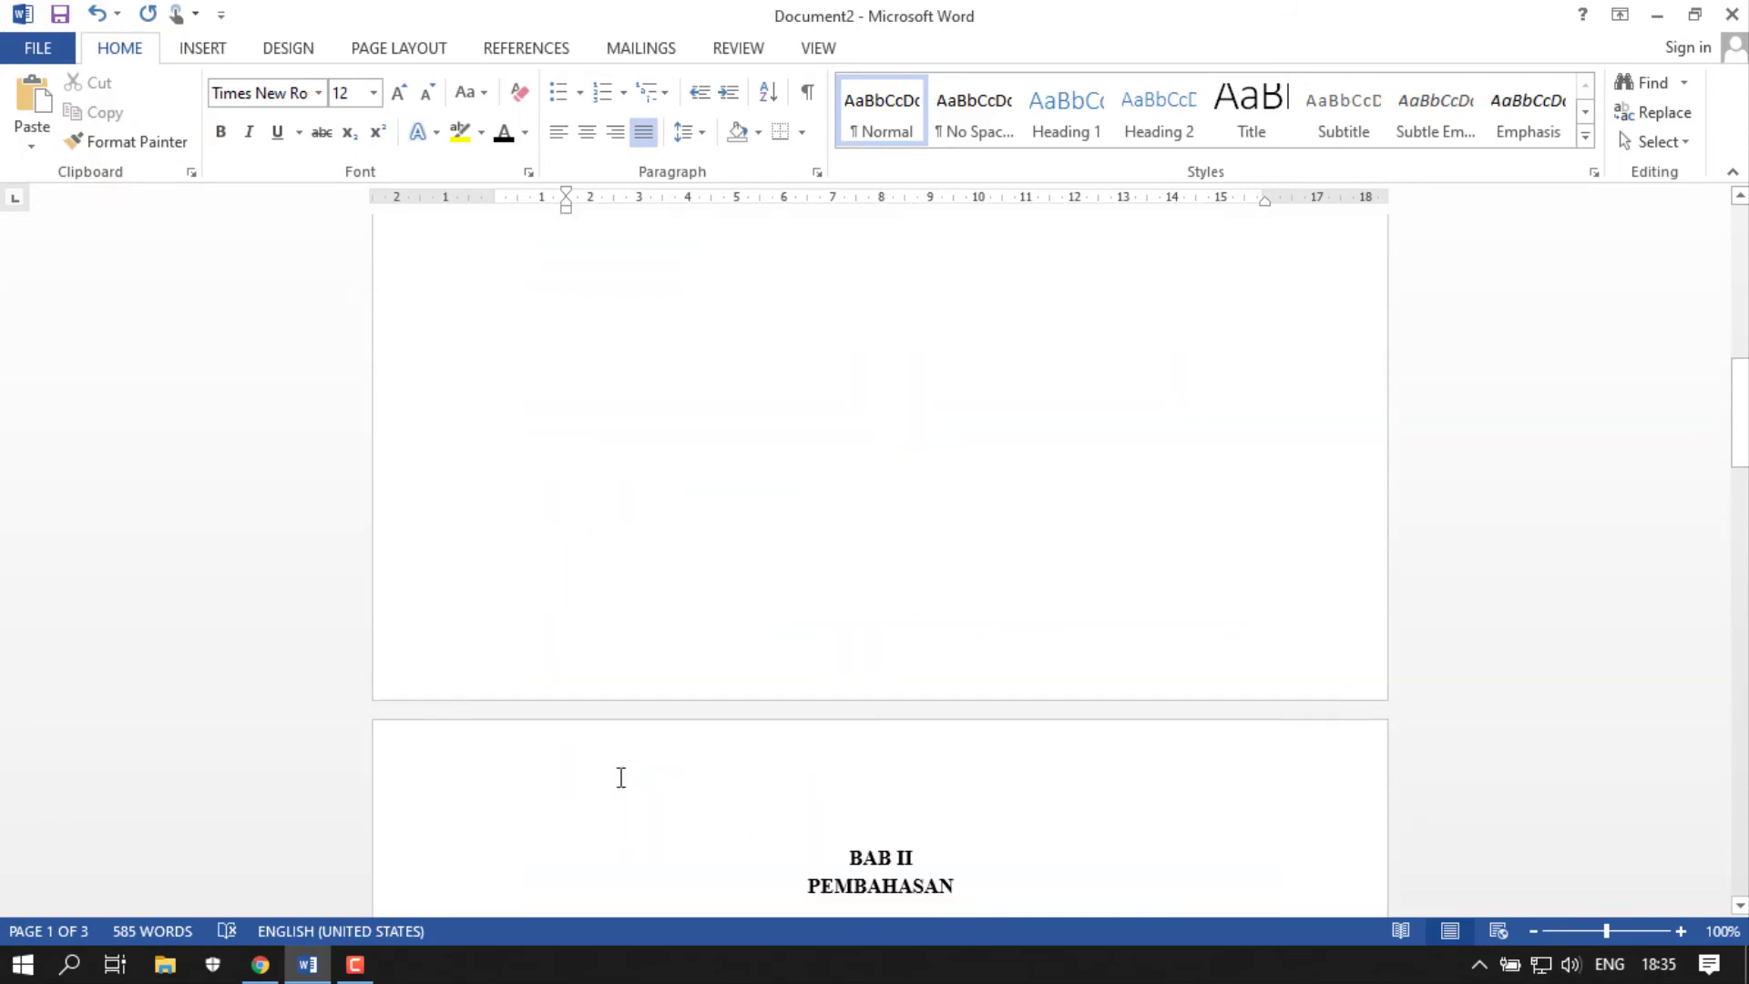
pyautogui.scroll(8, 617, 777)
pyautogui.scroll(10, 618, 776)
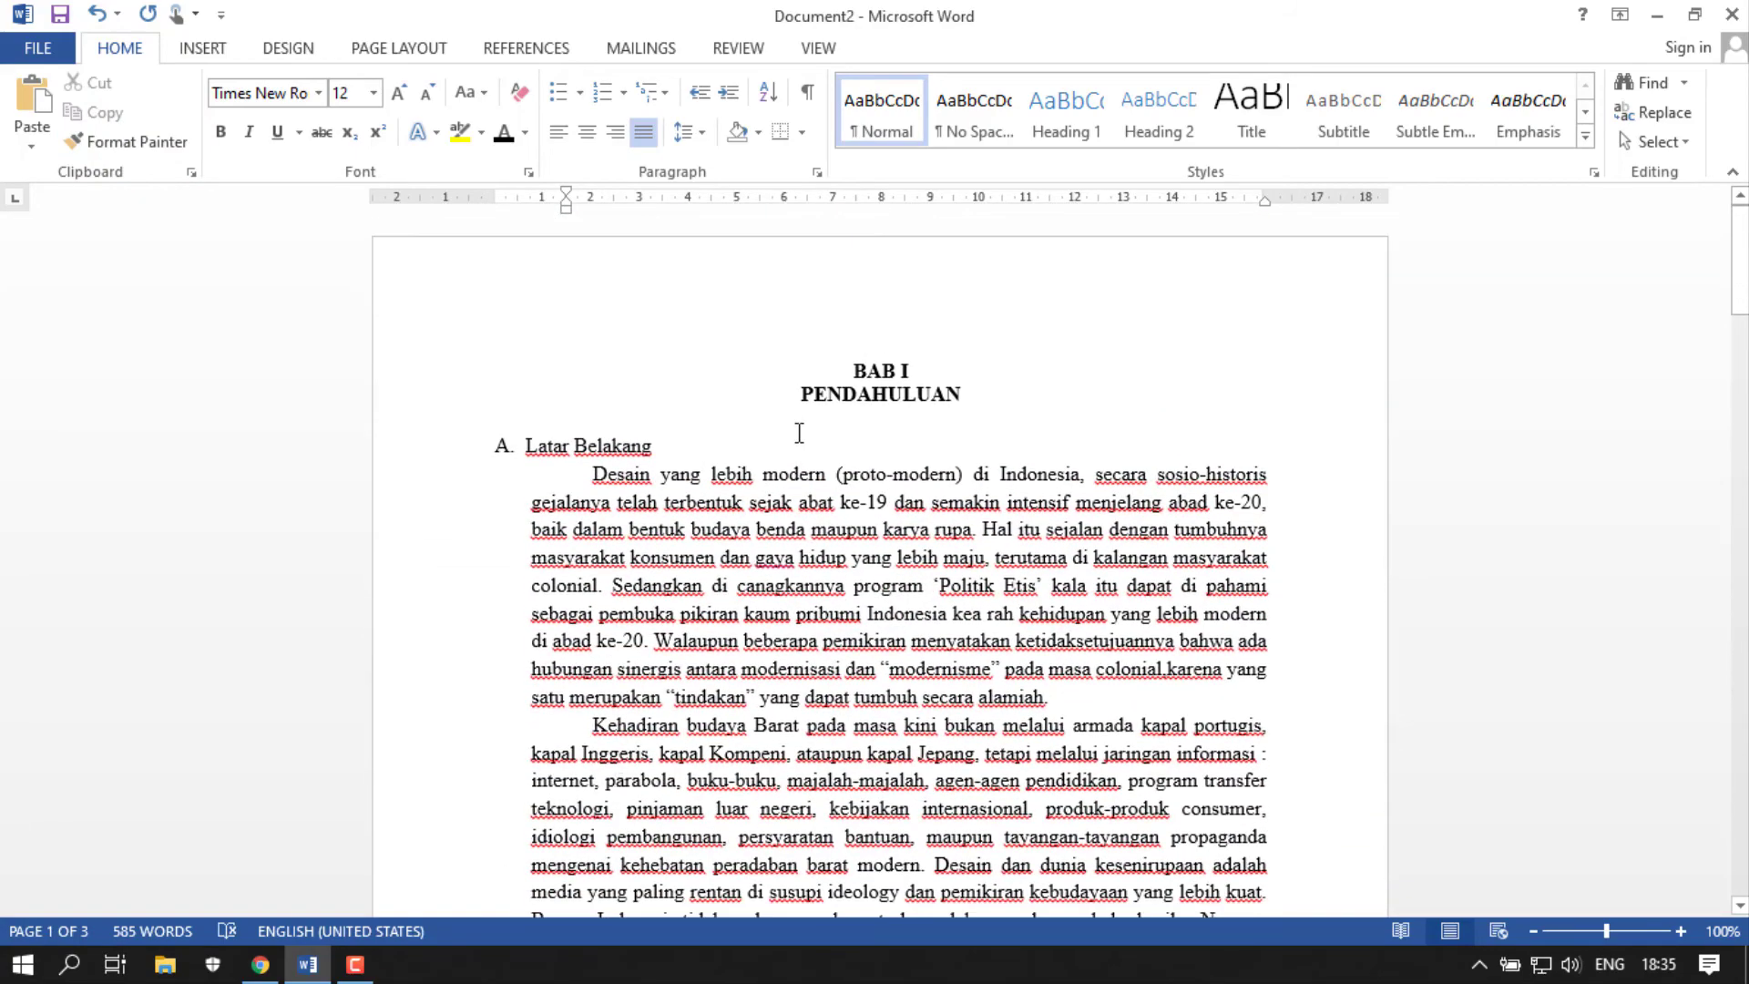
pyautogui.click(798, 421)
pyautogui.scroll(-4, 725, 663)
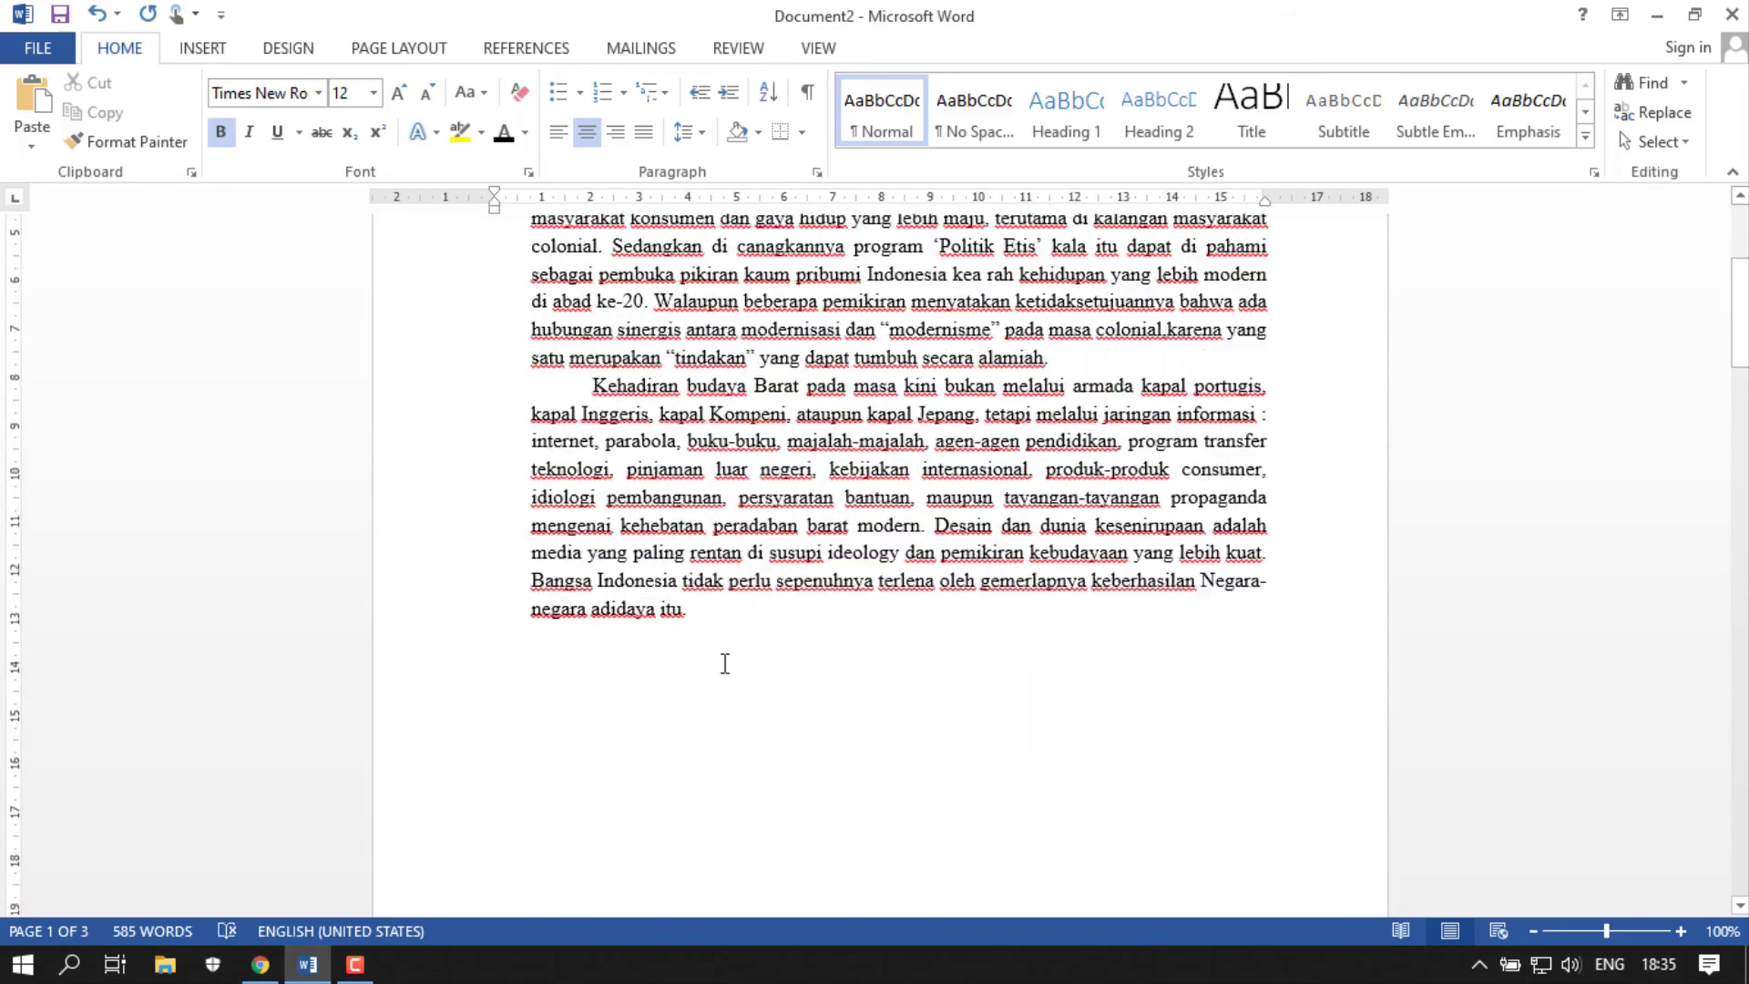
pyautogui.scroll(-5, 725, 663)
pyautogui.scroll(-5, 725, 663)
pyautogui.scroll(-8, 725, 663)
pyautogui.scroll(-4, 725, 668)
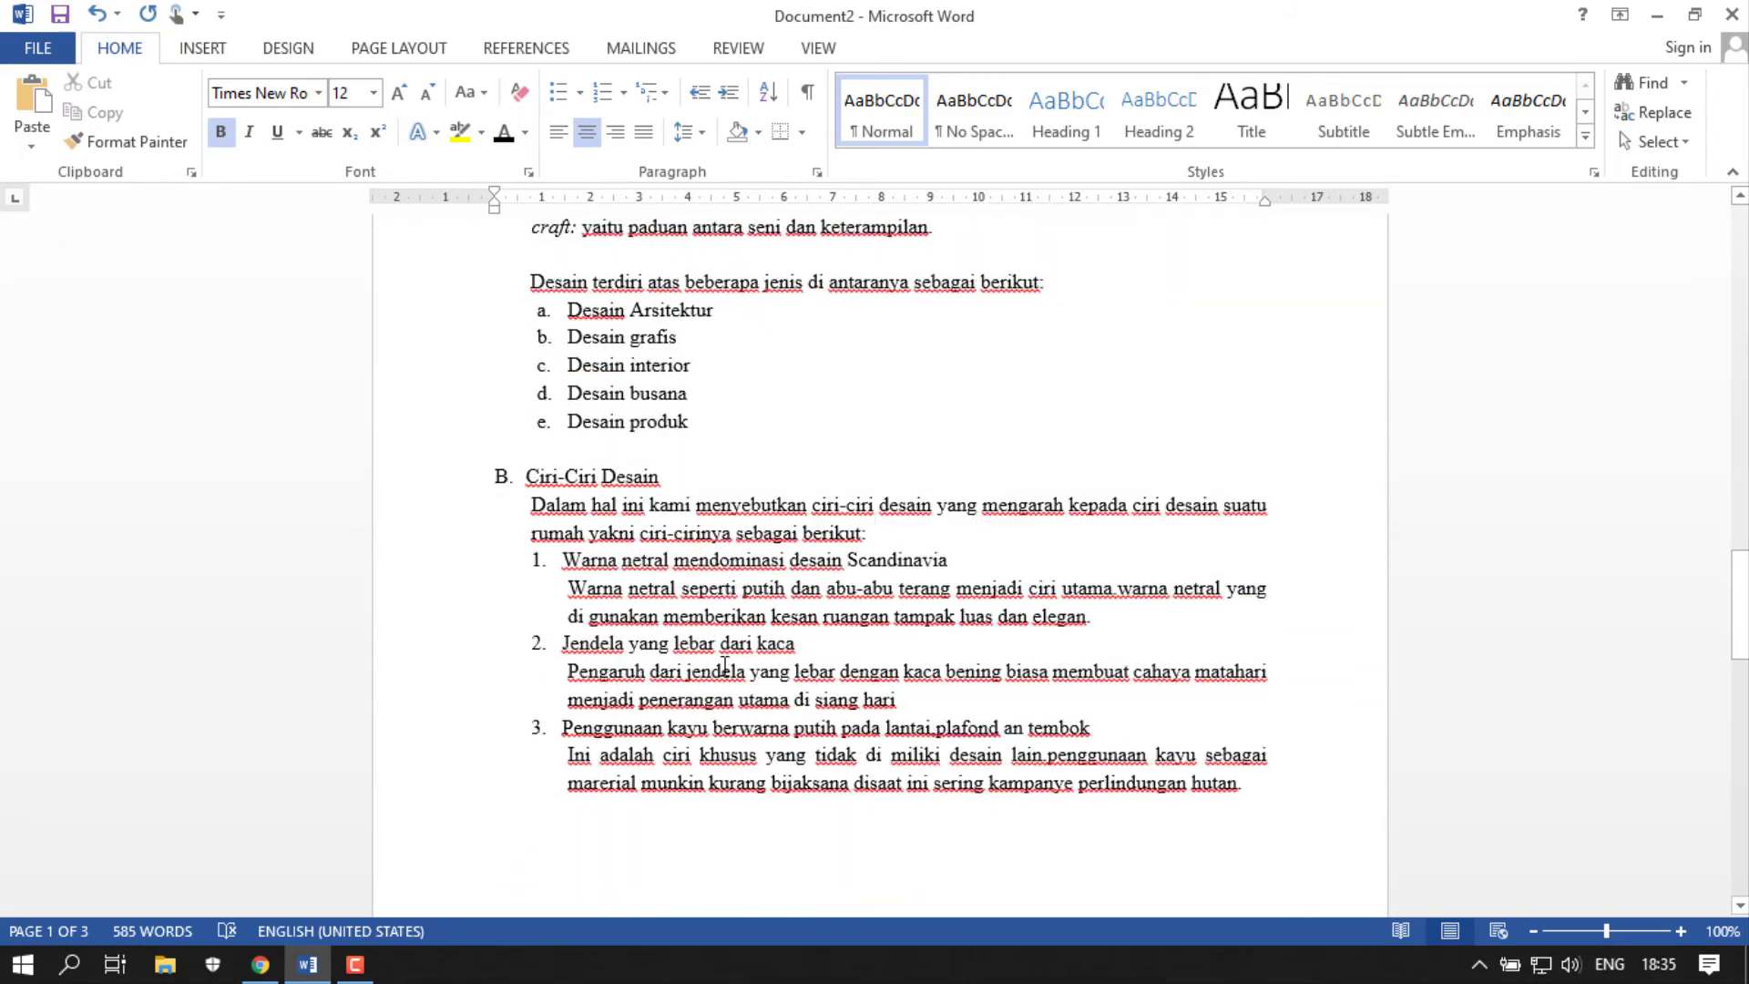
pyautogui.scroll(-5, 723, 667)
pyautogui.scroll(-3, 729, 669)
pyautogui.scroll(-3, 782, 672)
pyautogui.scroll(1, 801, 701)
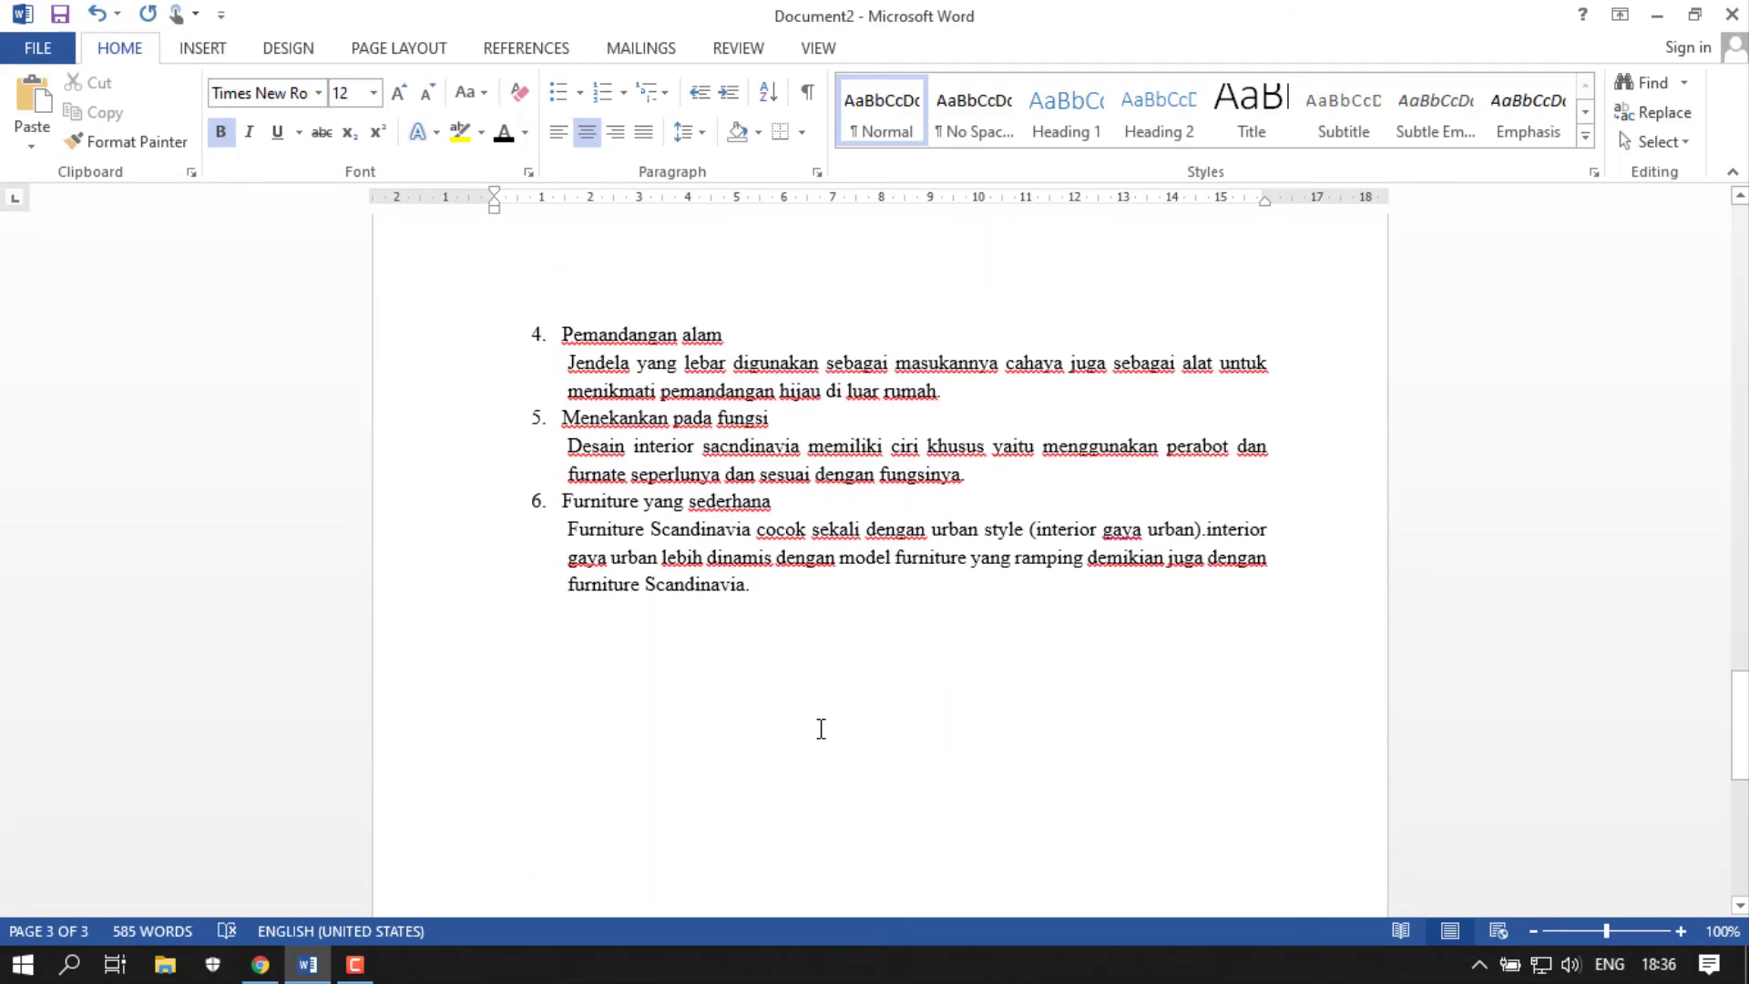
# Step: Minimize the Word window holding the finished article
pyautogui.click(1656, 16)
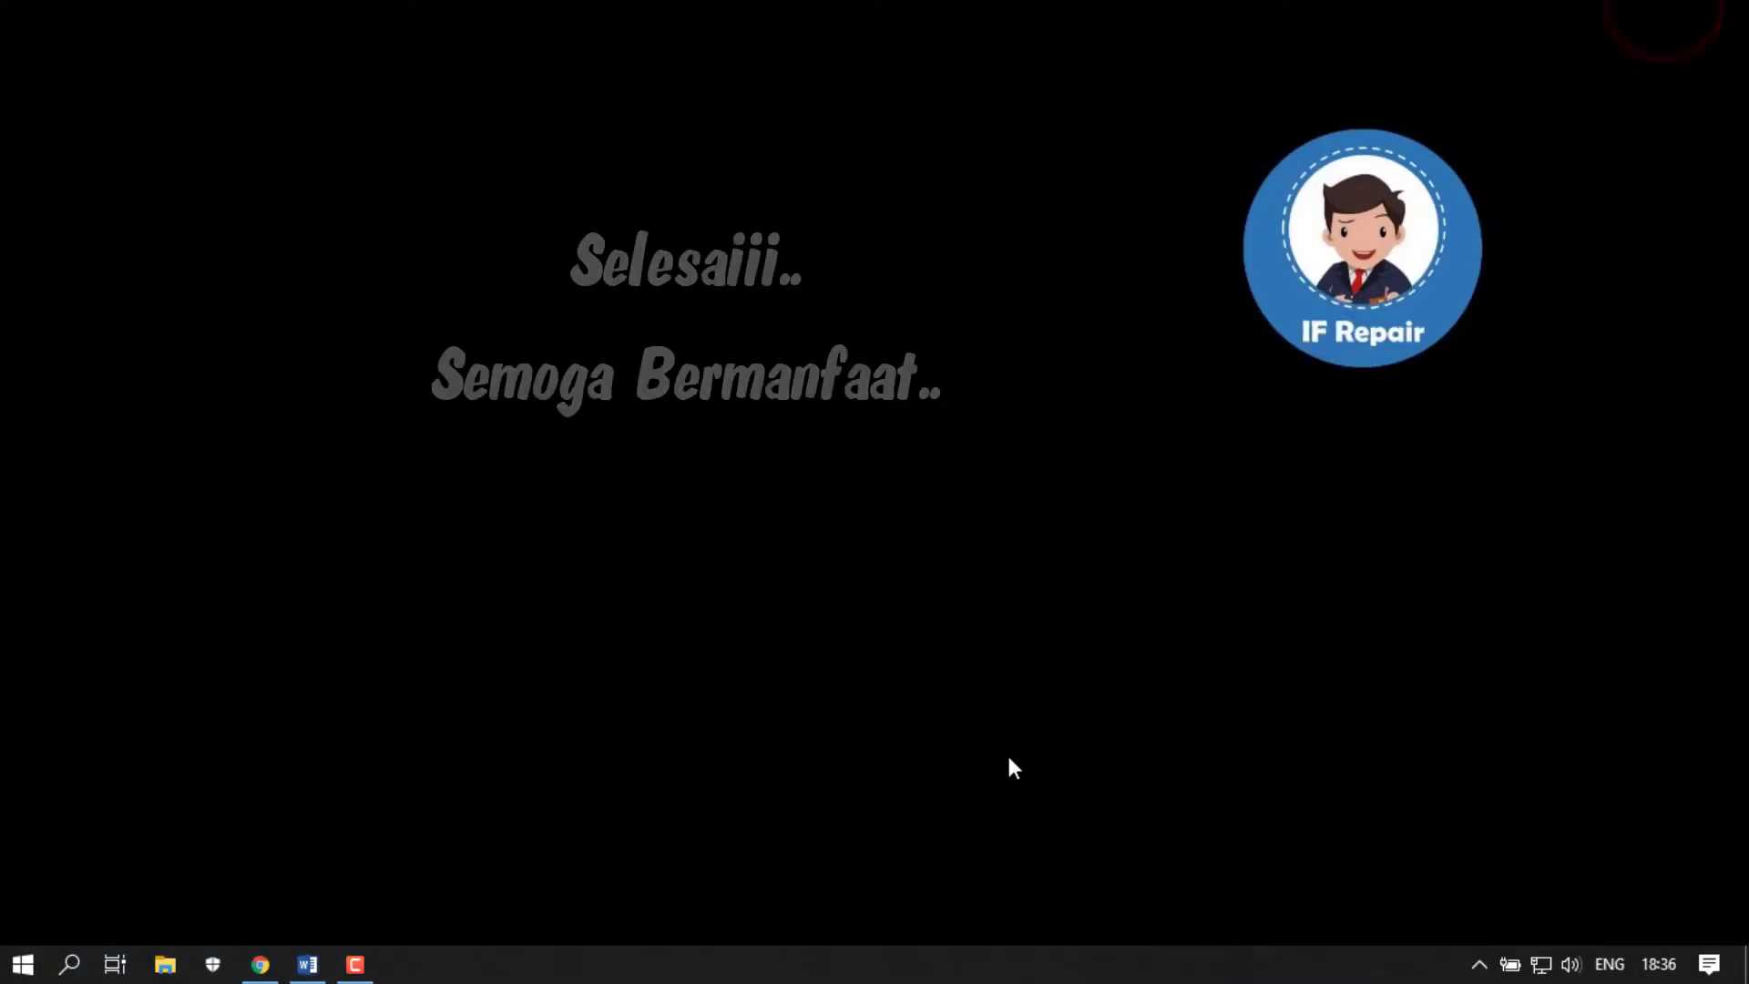